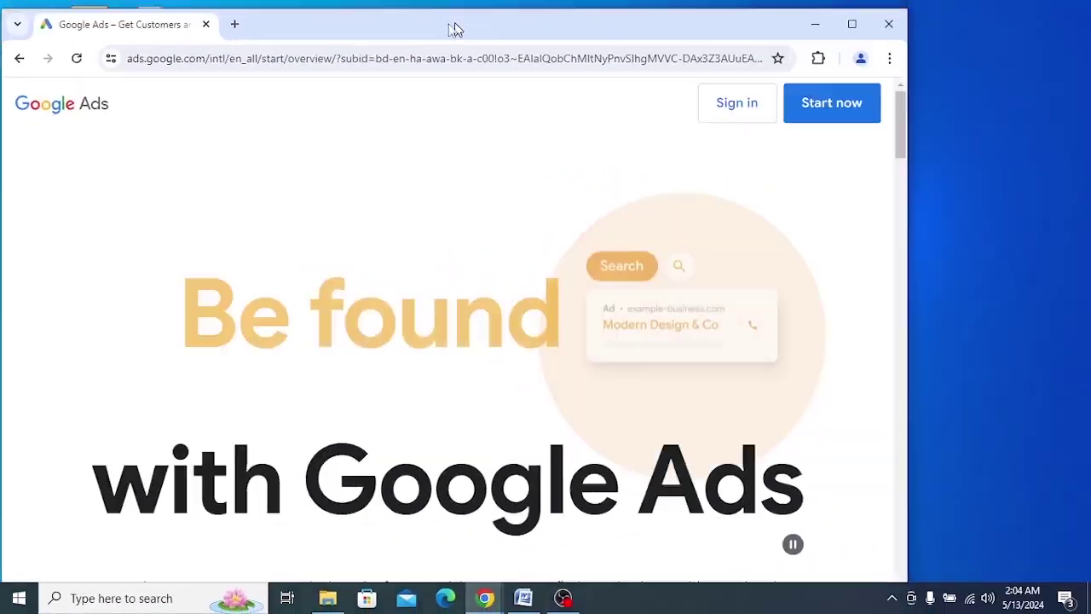
# Sign in to Google Ads, maximize the browser, and open the active non-cancelled ads account
pyautogui.moveTo(455, 29); pyautogui.dragTo(171, 117)
pyautogui.click(482, 156)
pyautogui.doubleClick(170, 117)
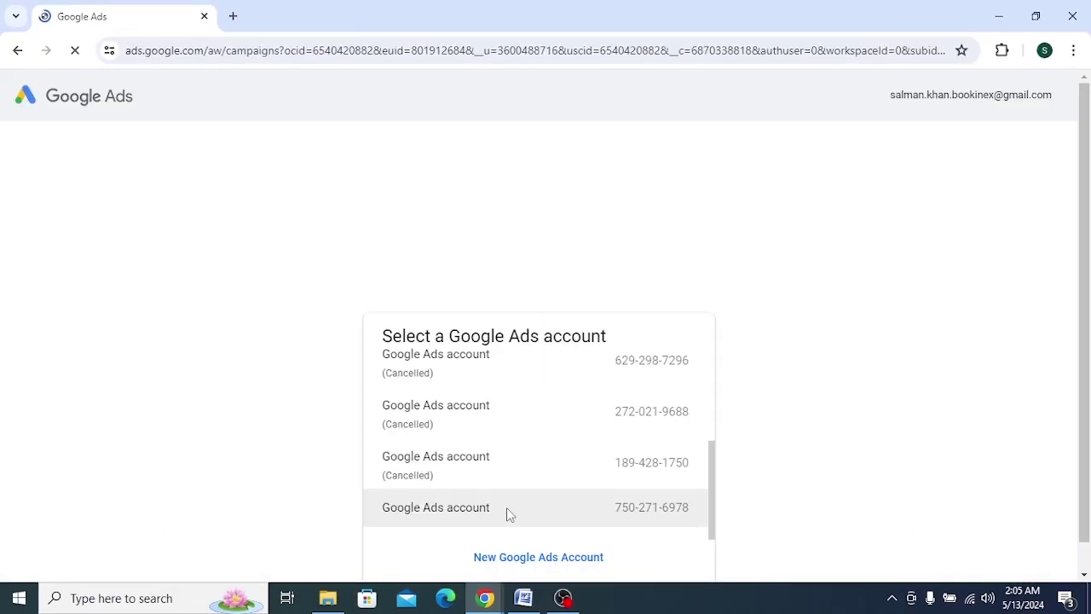
pyautogui.click(506, 510)
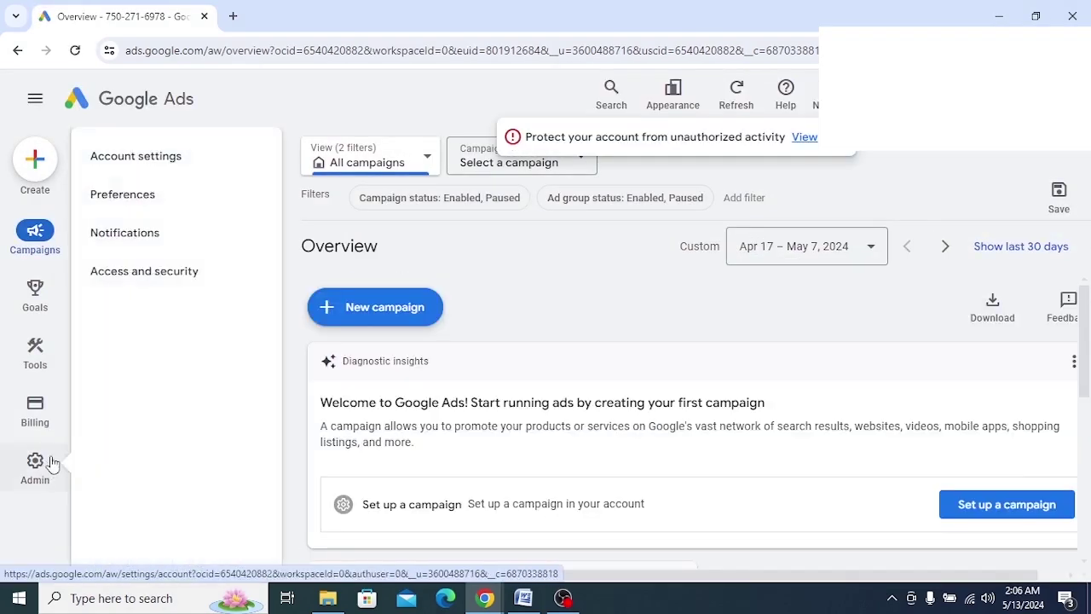
pyautogui.moveTo(31, 421)
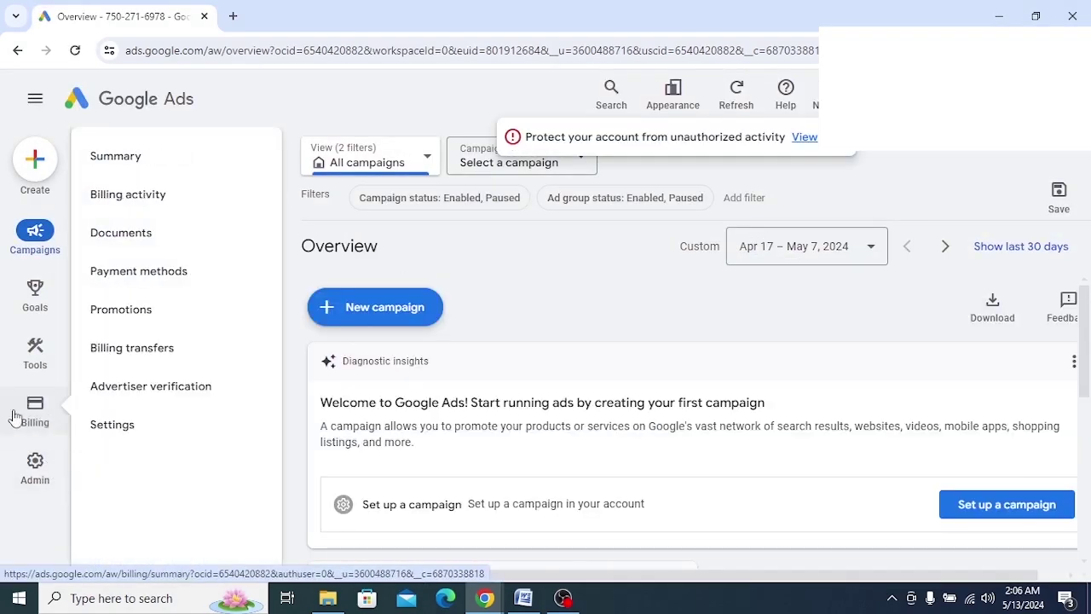
pyautogui.click(140, 162)
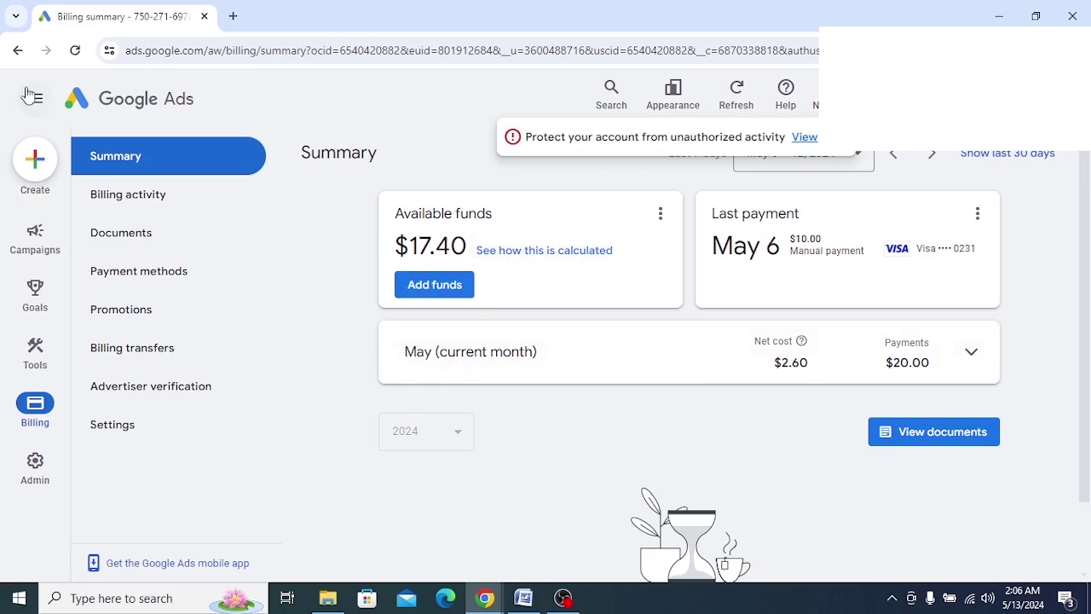
pyautogui.click(18, 51)
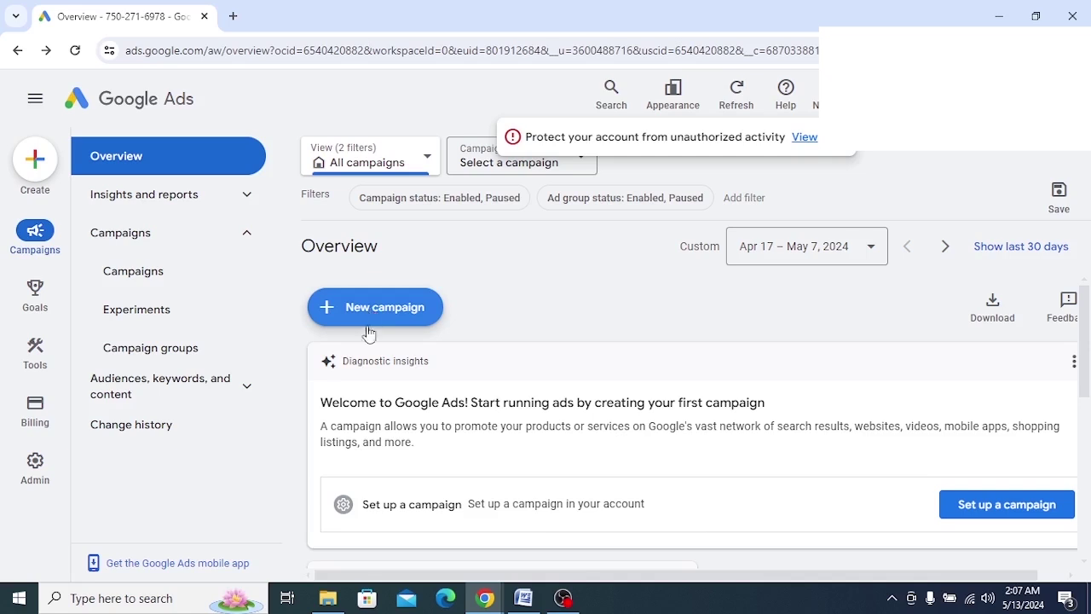
# Open the Create menu, capture it with a region screenshot, and choose New campaign
pyautogui.click(43, 167)
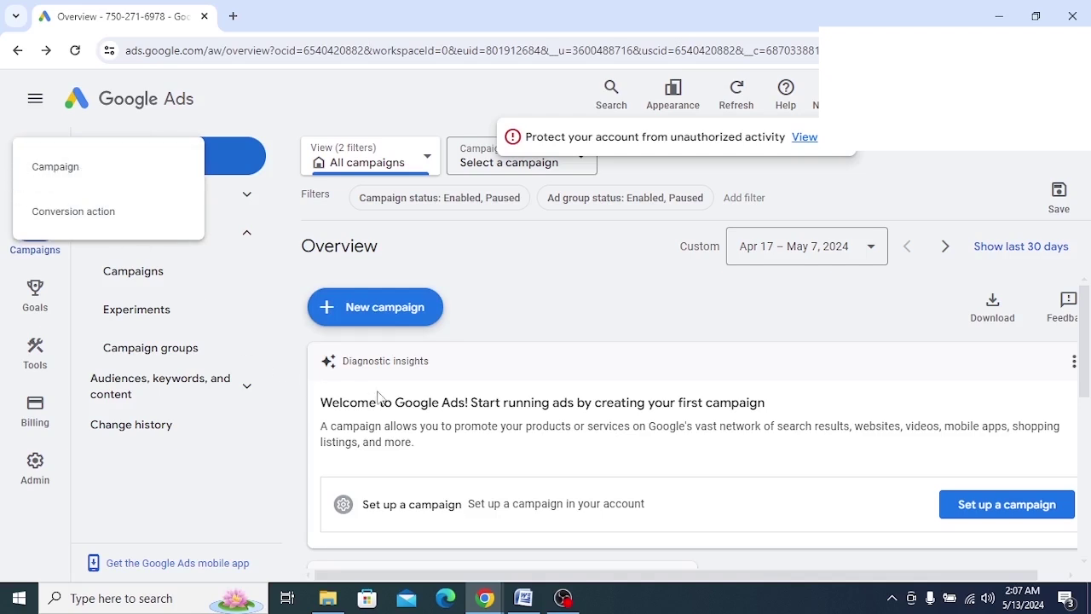
pyautogui.click(892, 599)
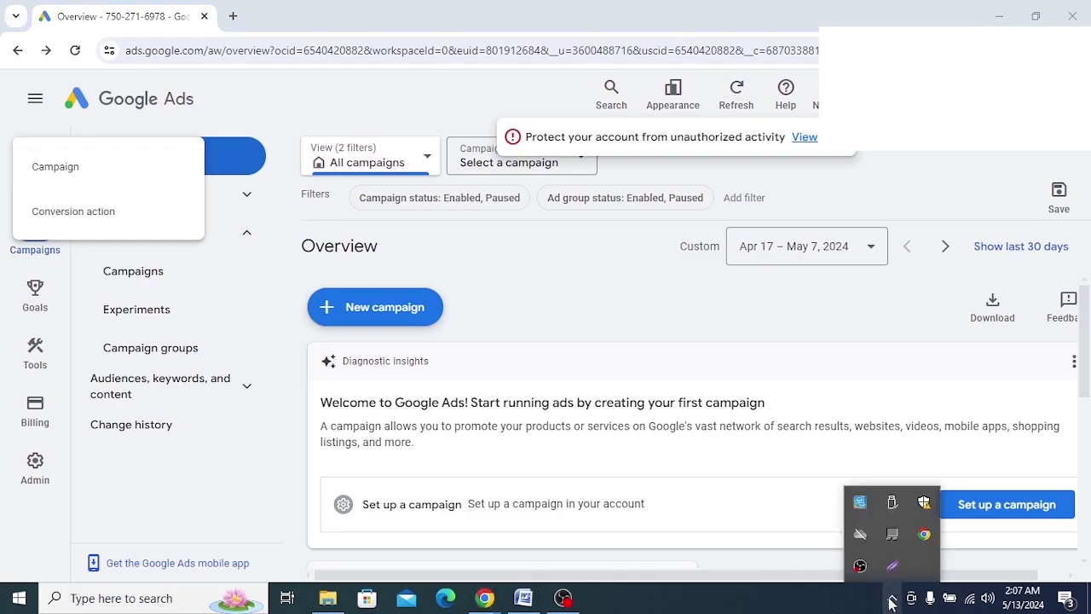
pyautogui.click(892, 566)
pyautogui.moveTo(25, 131); pyautogui.dragTo(419, 316)
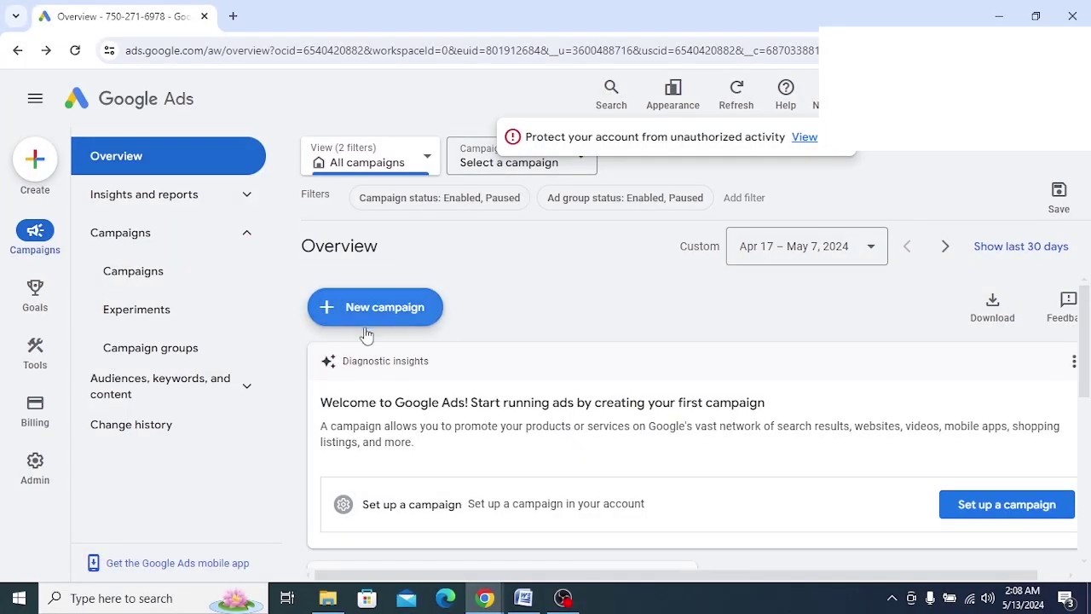
pyautogui.click(381, 312)
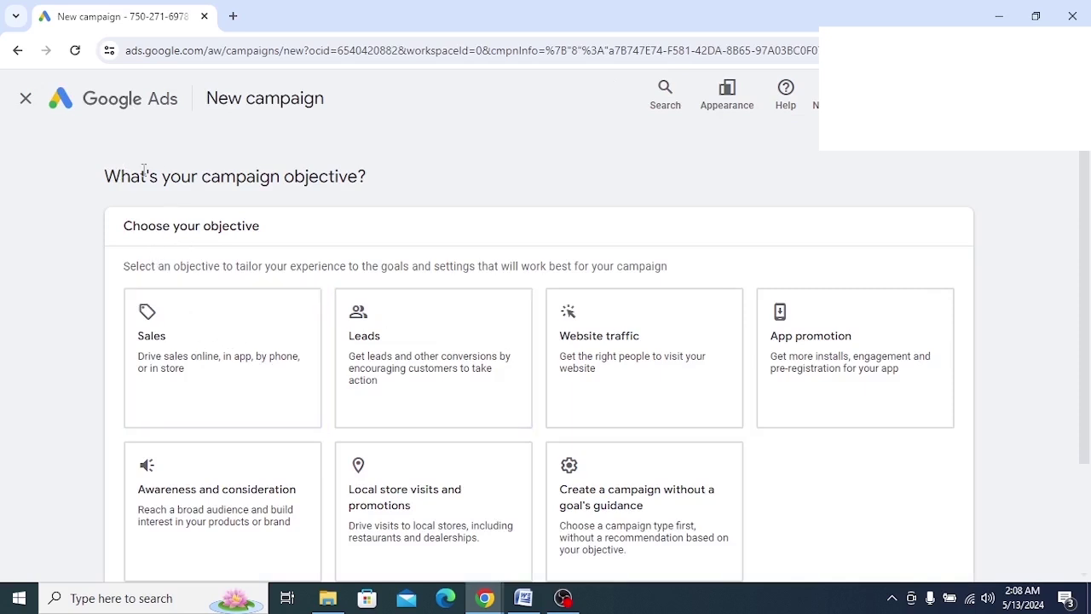
# Translate the objective question and the 'Choose your objective' heading
pyautogui.moveTo(371, 179); pyautogui.dragTo(85, 179)
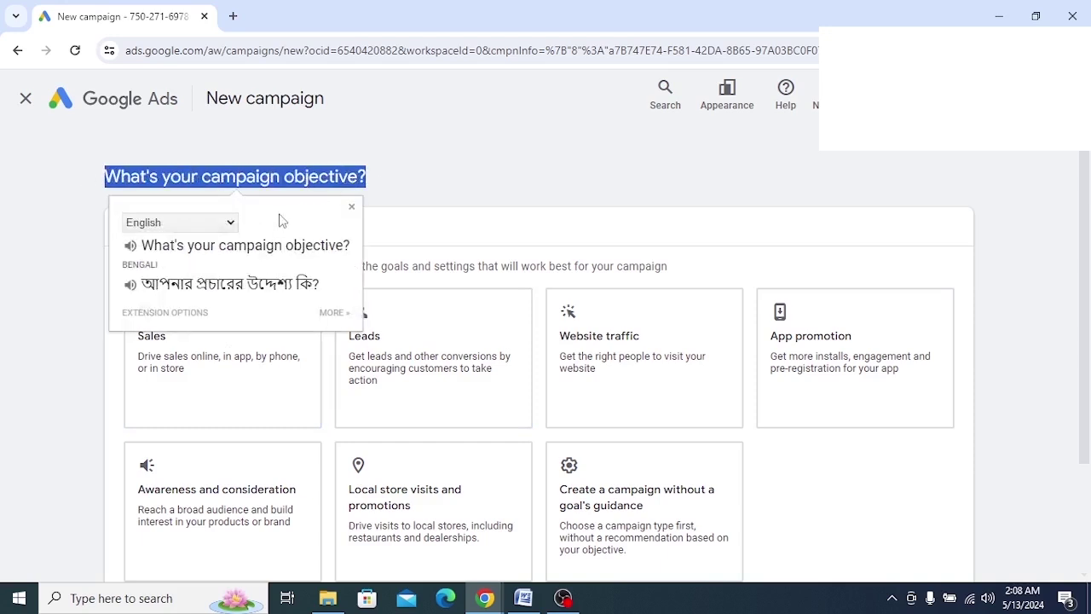
pyautogui.click(405, 186)
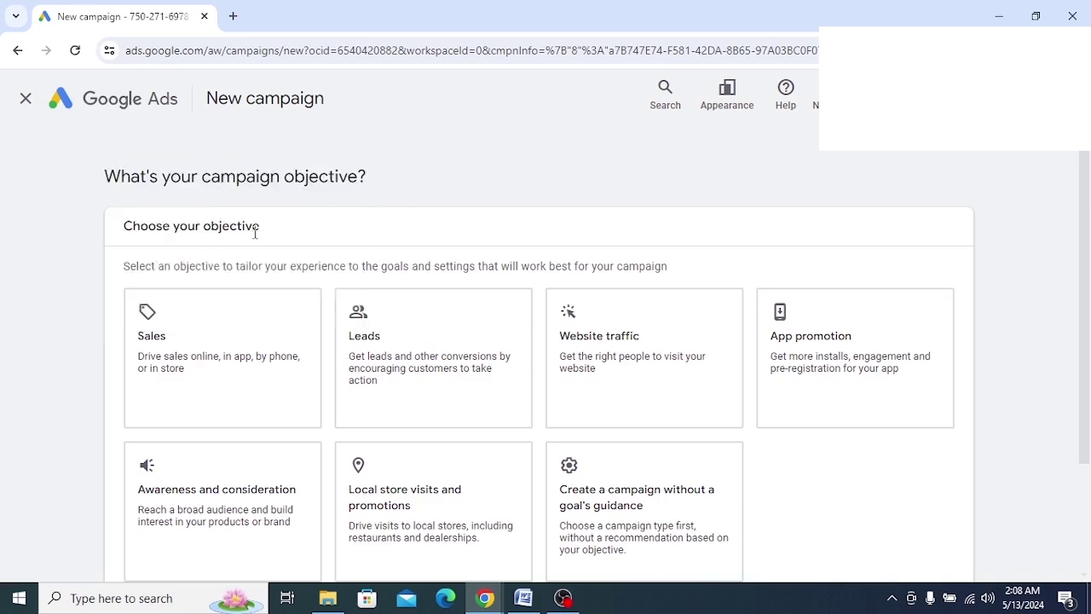
pyautogui.moveTo(255, 230); pyautogui.dragTo(88, 234)
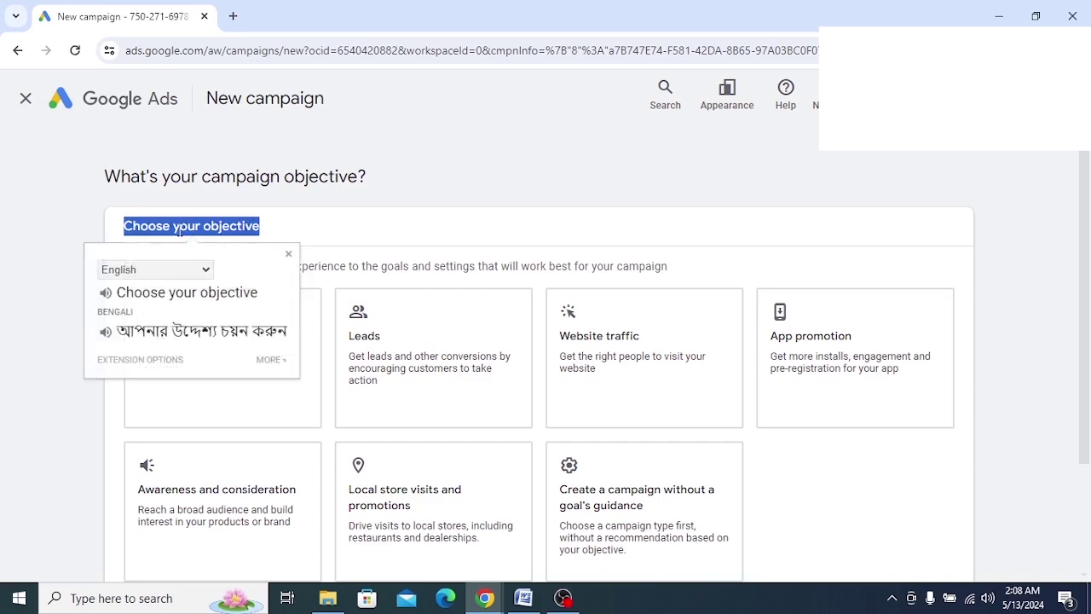
pyautogui.click(304, 226)
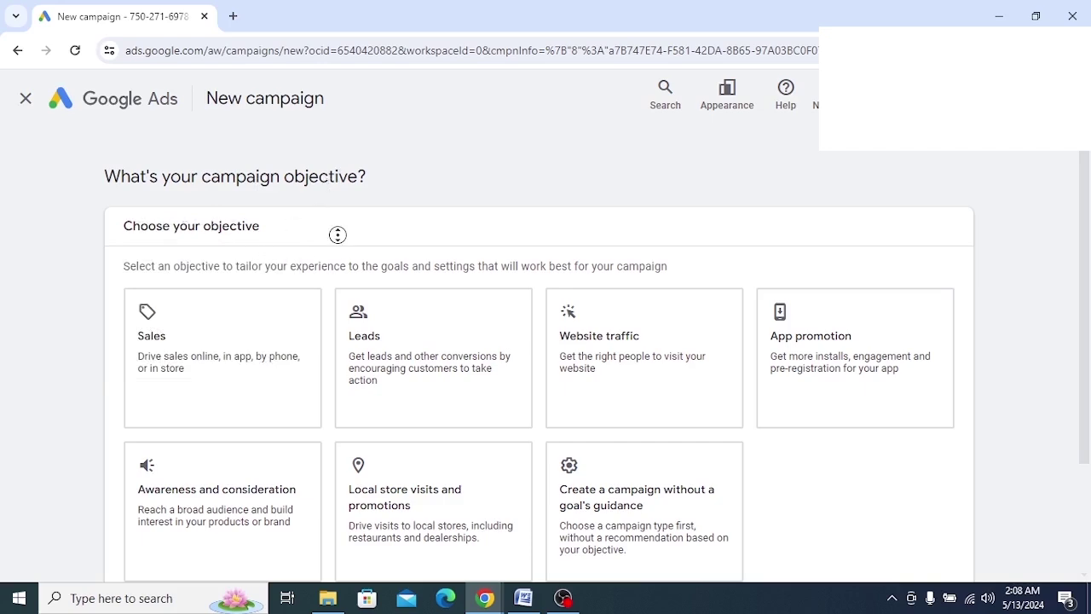
pyautogui.scroll(-1, 333, 259)
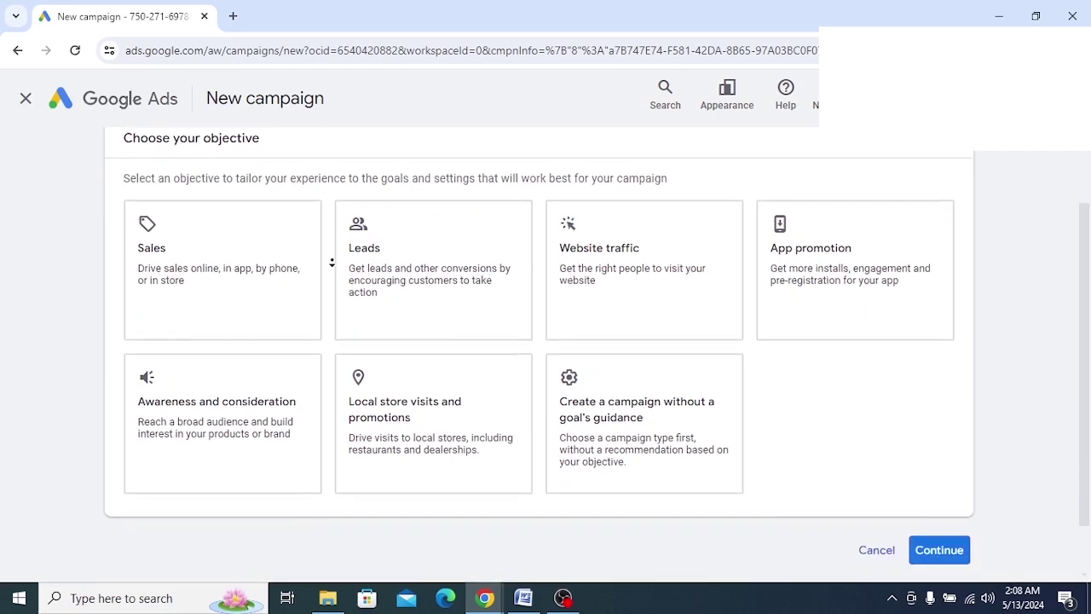
# Try the Sales, Leads, Website traffic, App promotion, Awareness and Local store visits objectives
pyautogui.click(256, 271)
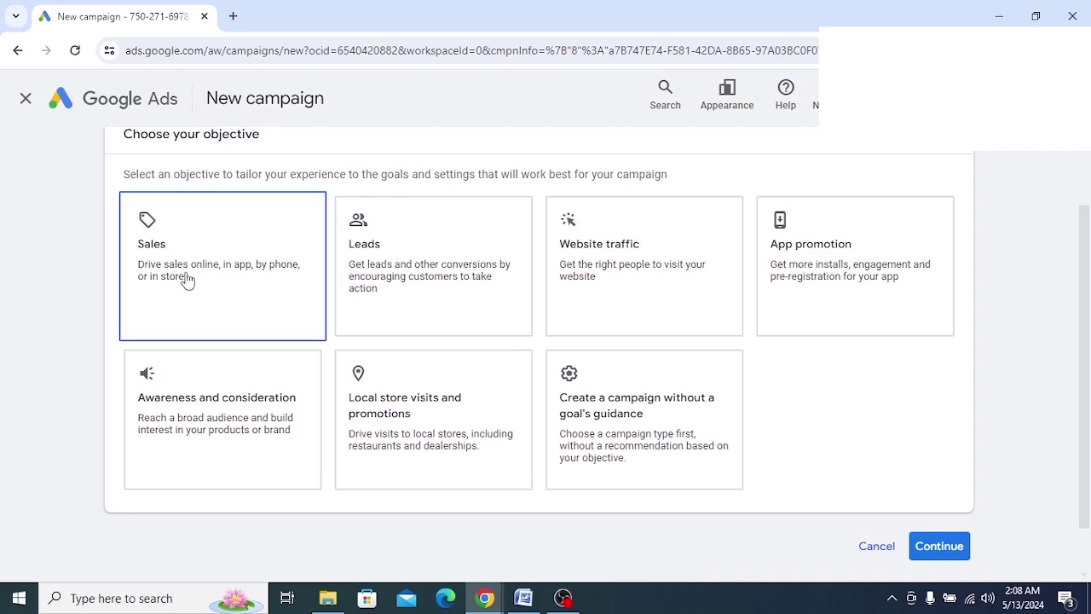
pyautogui.click(379, 278)
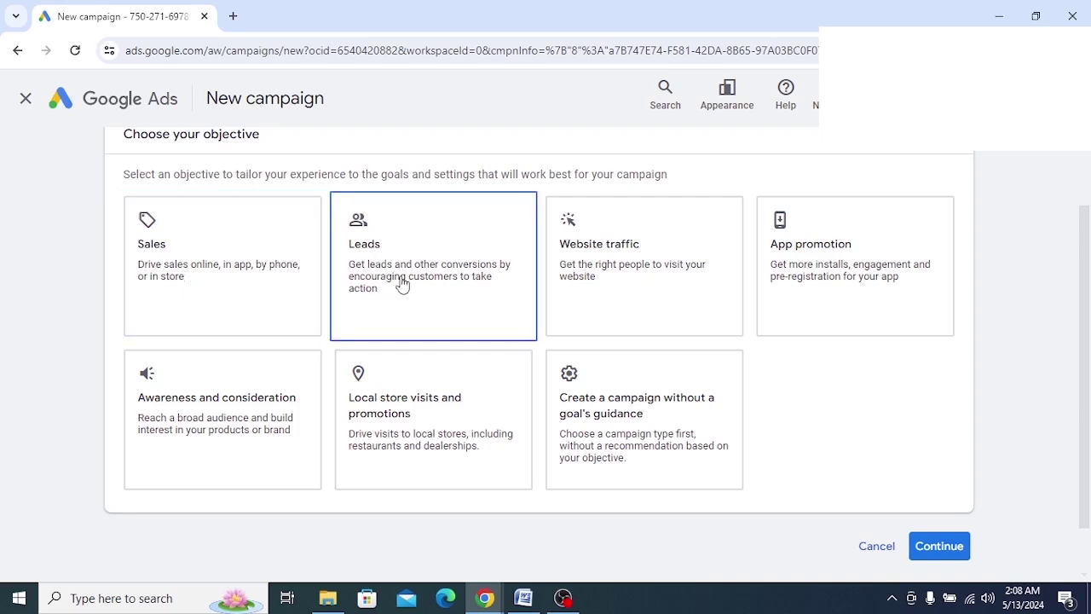
pyautogui.click(580, 292)
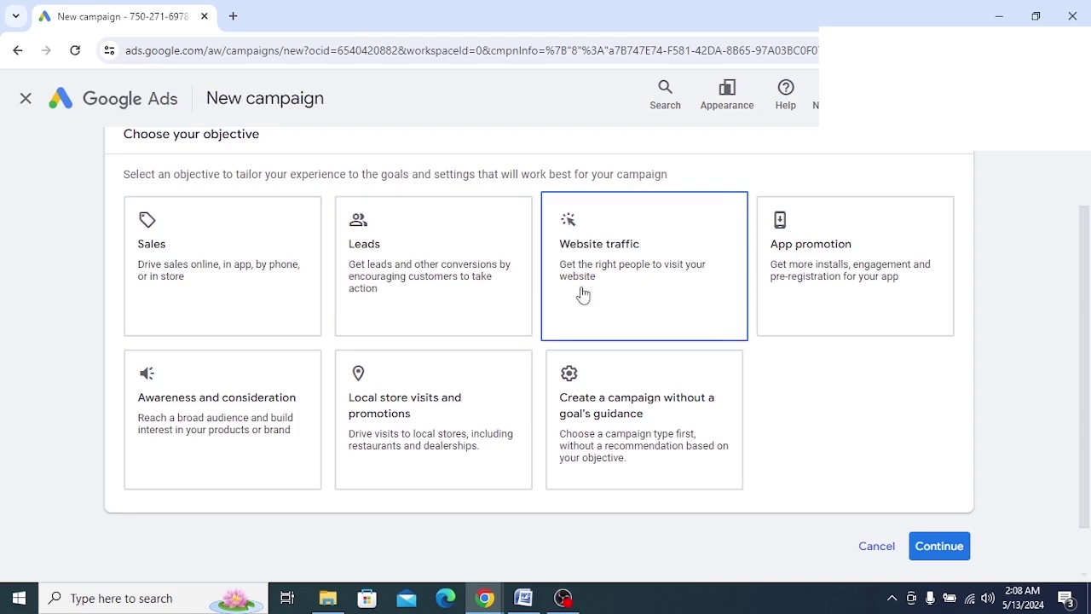
pyautogui.press('super+Down')
pyautogui.click(134, 438)
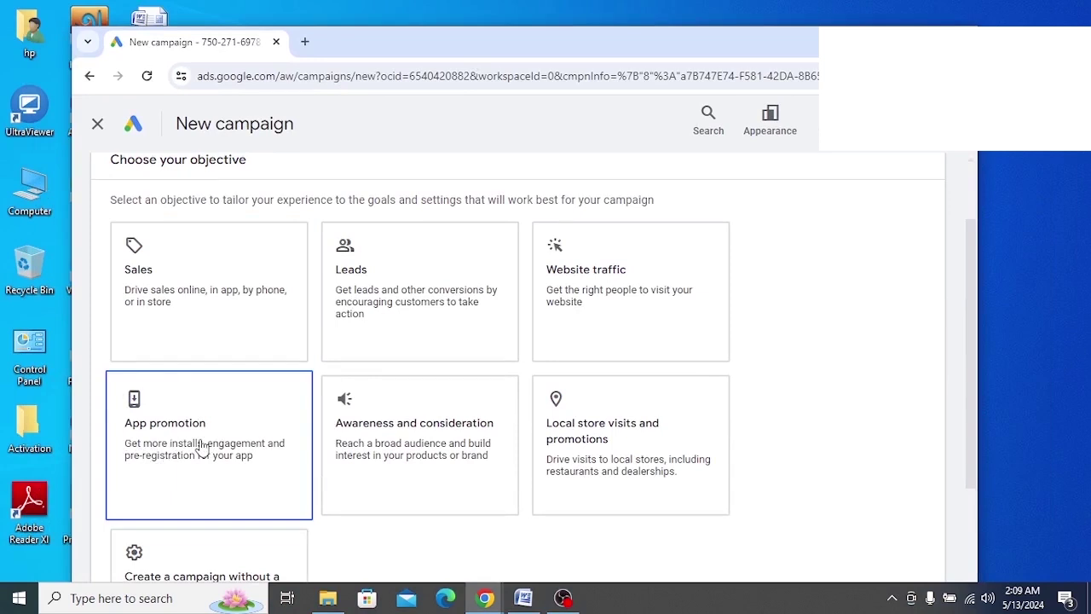
pyautogui.click(356, 454)
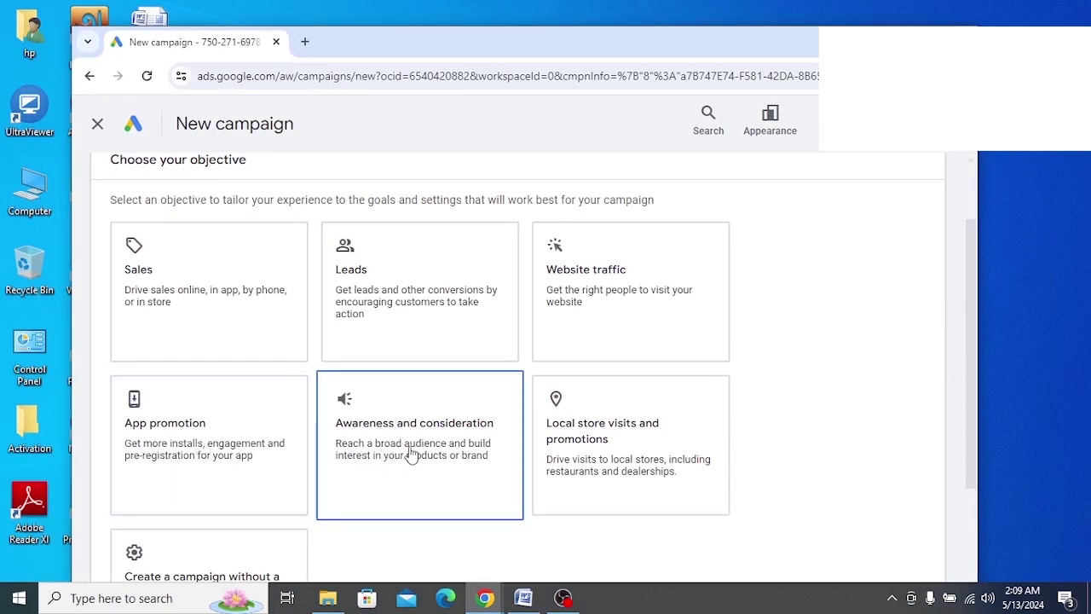
pyautogui.click(584, 455)
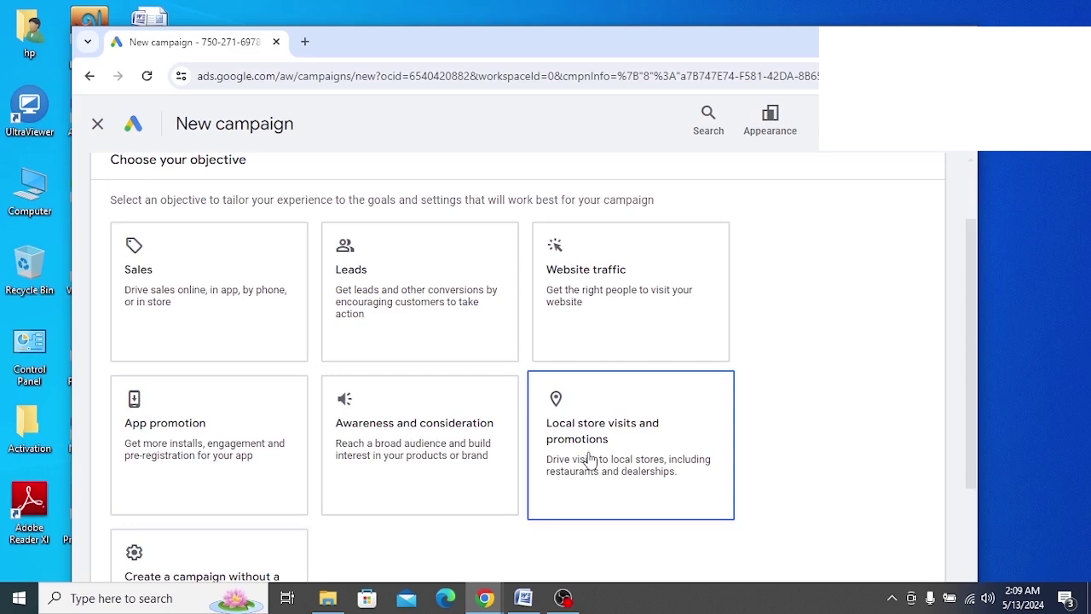
# Revisit the objectives and settle on 'Create a campaign without a goal's guidance'
pyautogui.scroll(1, 580, 448)
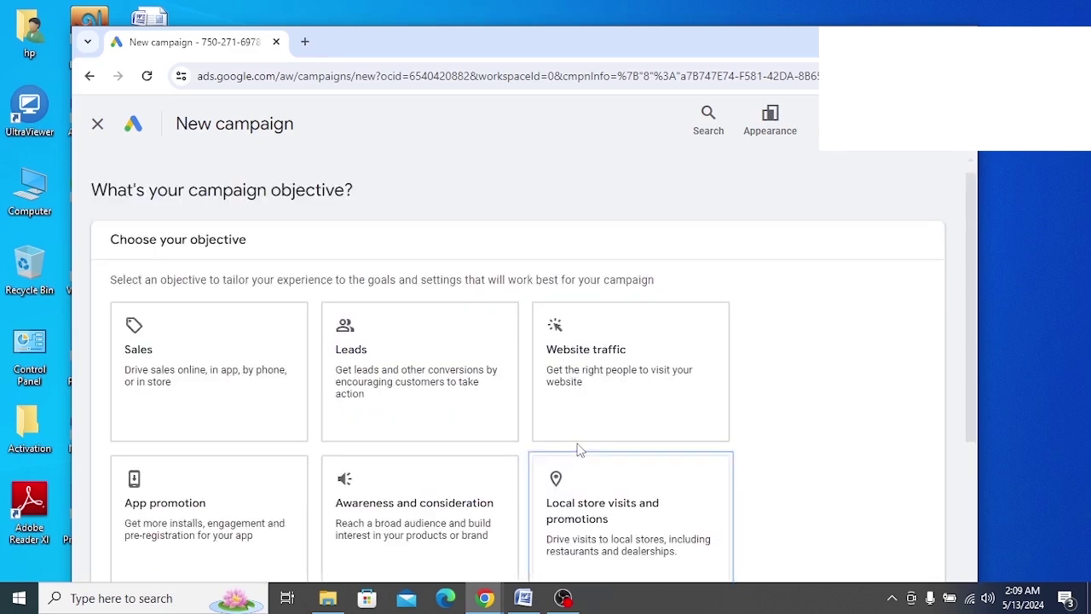
pyautogui.click(577, 439)
pyautogui.scroll(-2, 577, 439)
pyautogui.click(576, 426)
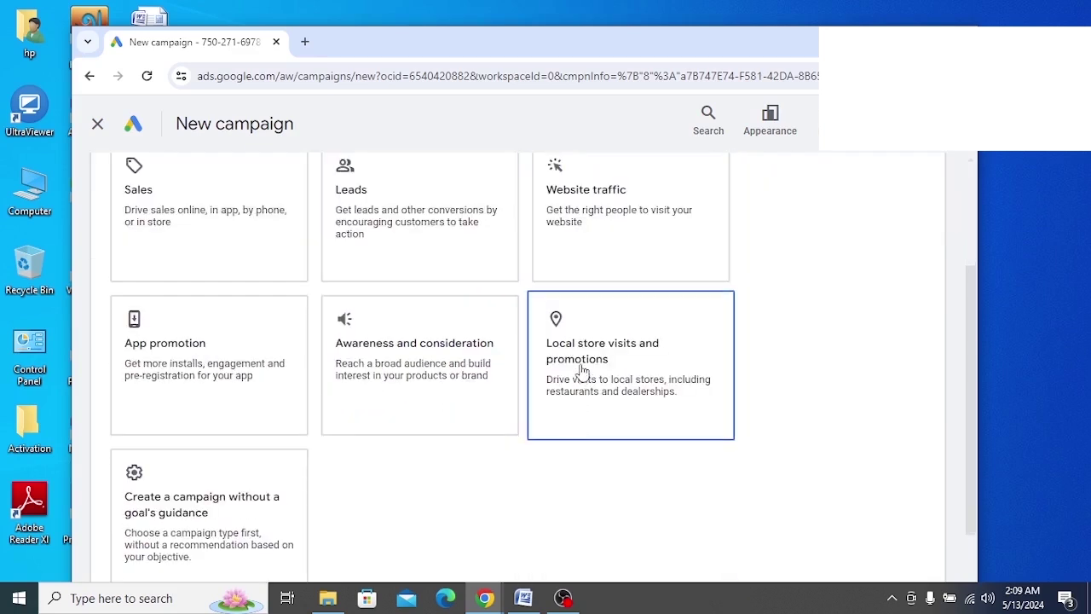
pyautogui.click(417, 418)
pyautogui.click(277, 430)
pyautogui.click(253, 515)
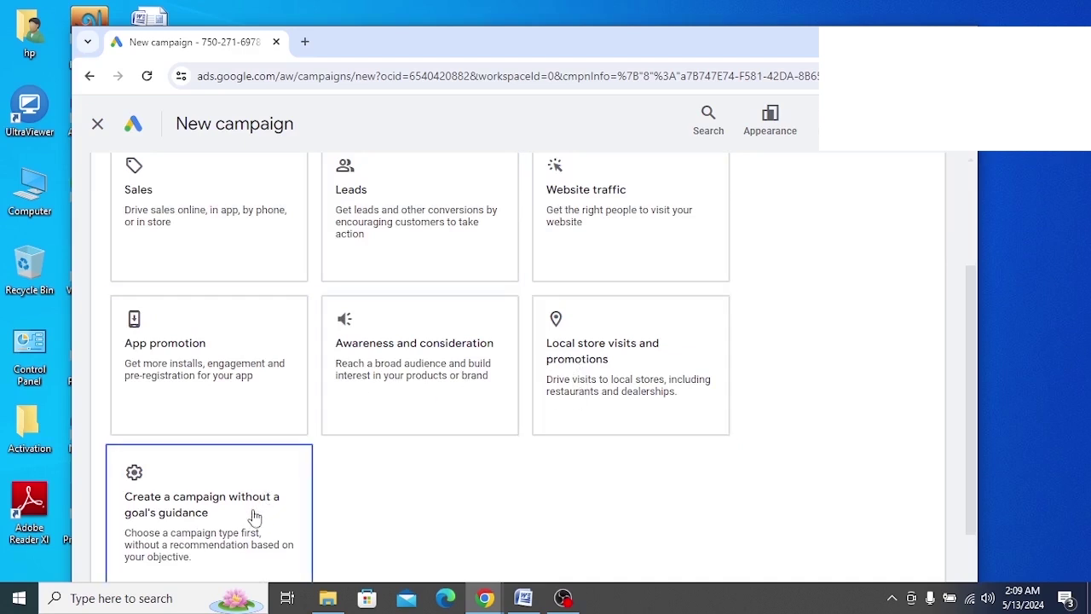
pyautogui.press('super+Up')
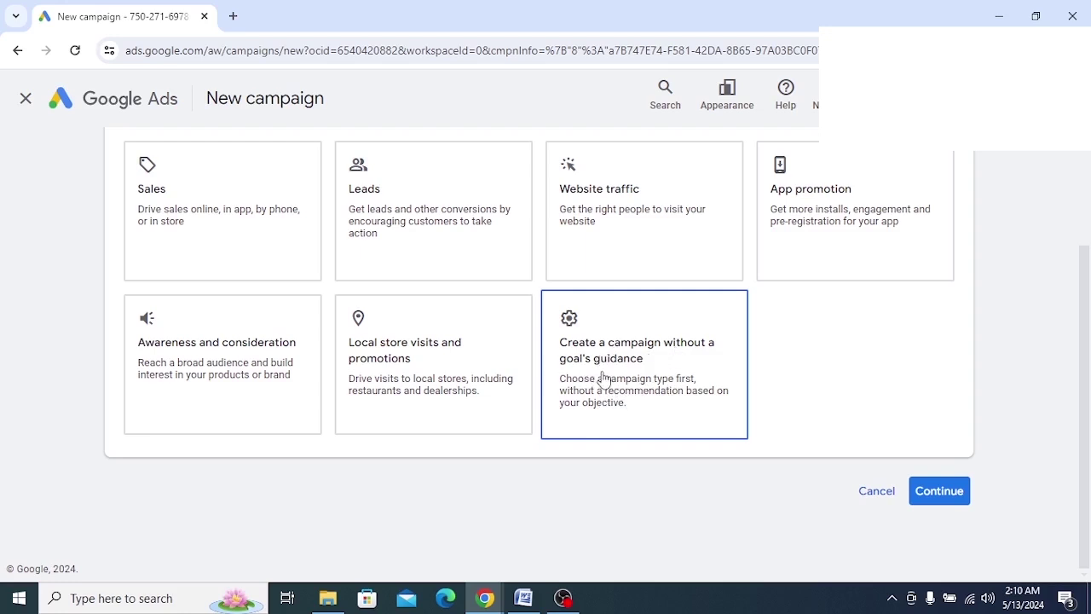
pyautogui.click(601, 379)
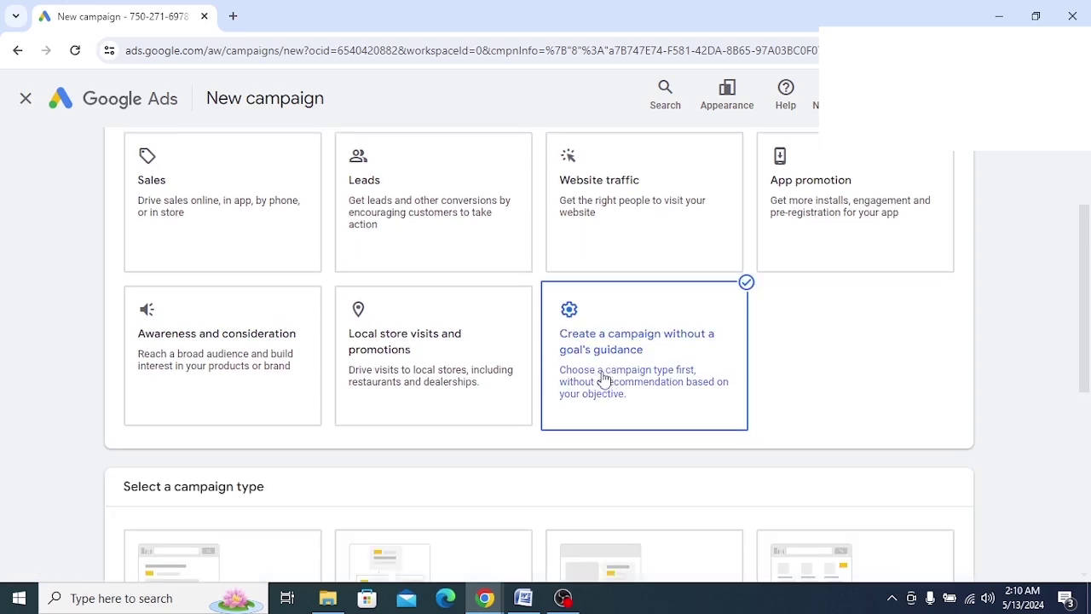
pyautogui.scroll(2, 494, 458)
pyautogui.scroll(-2, 495, 457)
pyautogui.middleClick(494, 461)
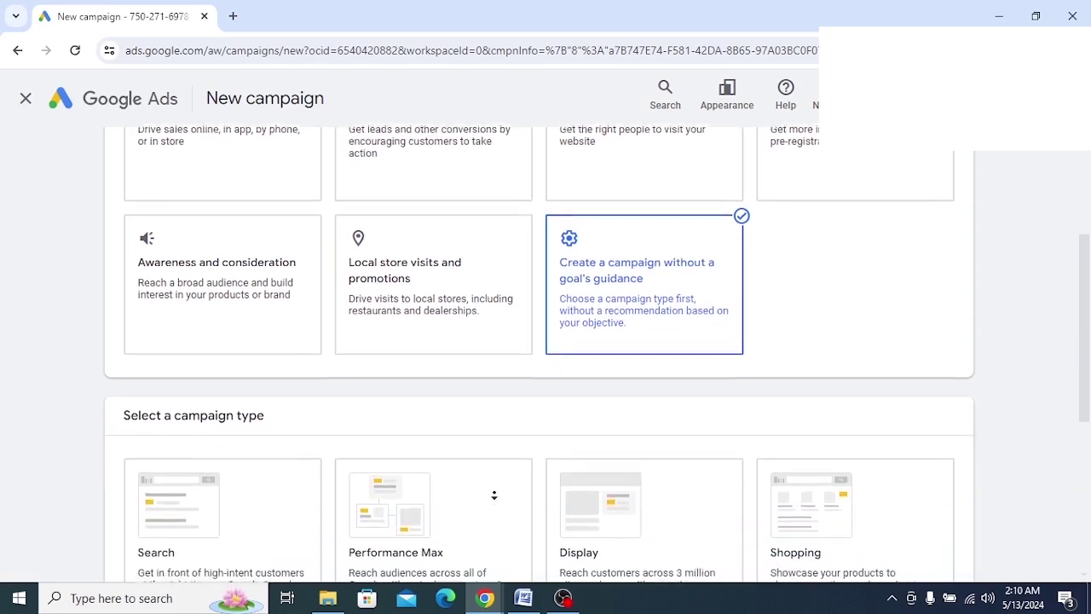
pyautogui.click(518, 268)
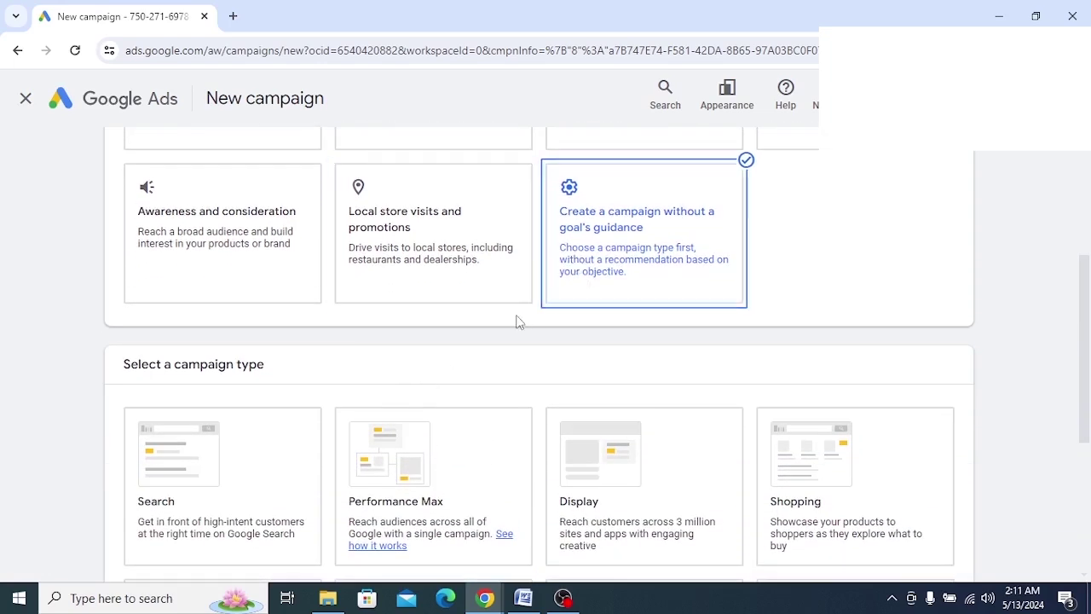
pyautogui.scroll(-3, 472, 312)
pyautogui.scroll(2, 473, 314)
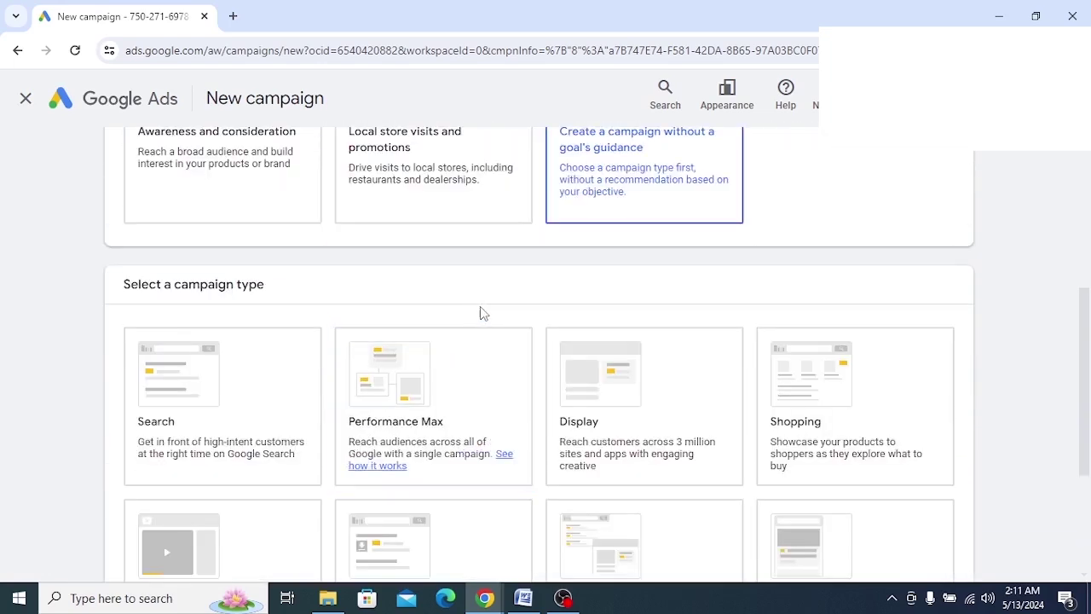
pyautogui.moveTo(276, 292); pyautogui.dragTo(128, 300)
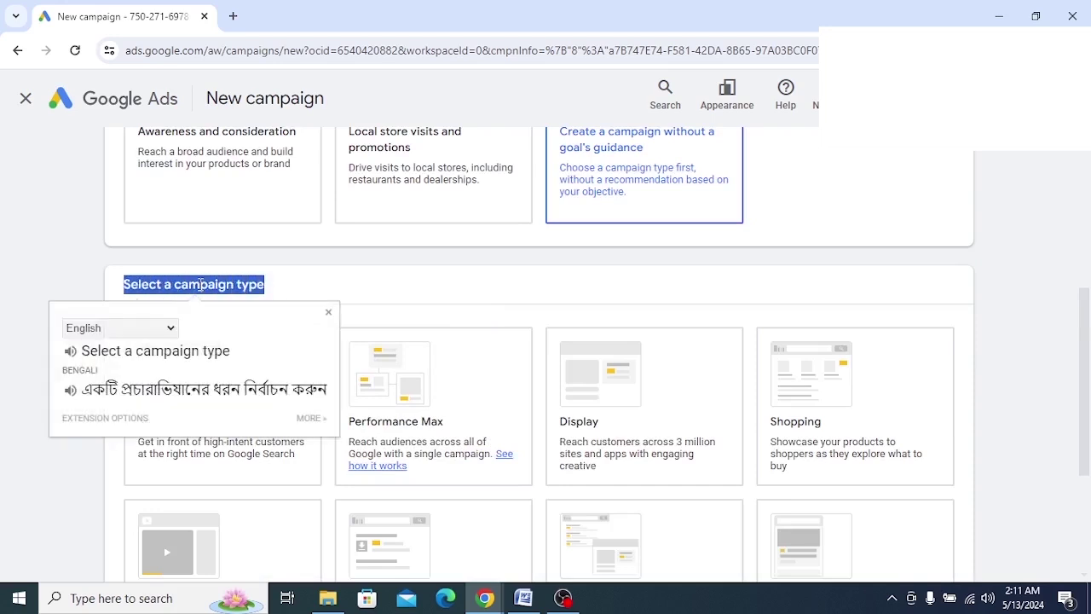
pyautogui.click(352, 289)
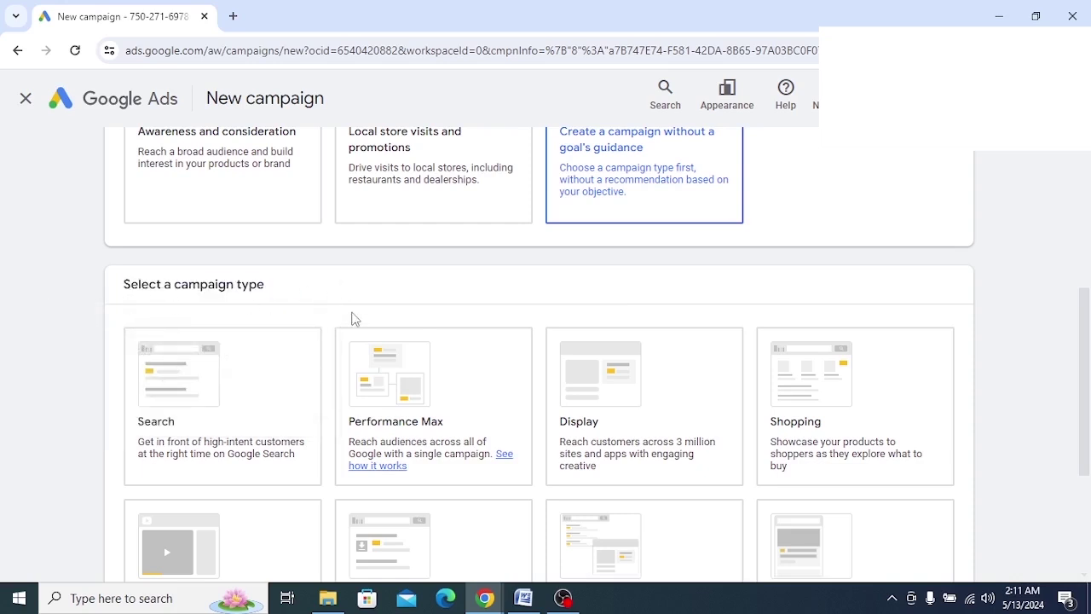
pyautogui.scroll(-1, 354, 319)
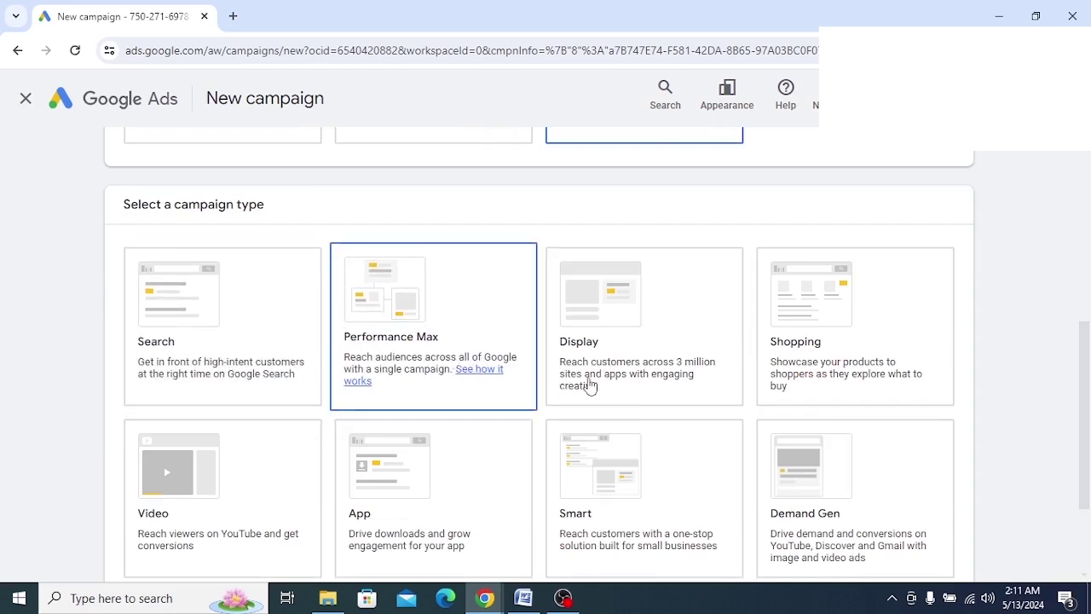
pyautogui.click(590, 385)
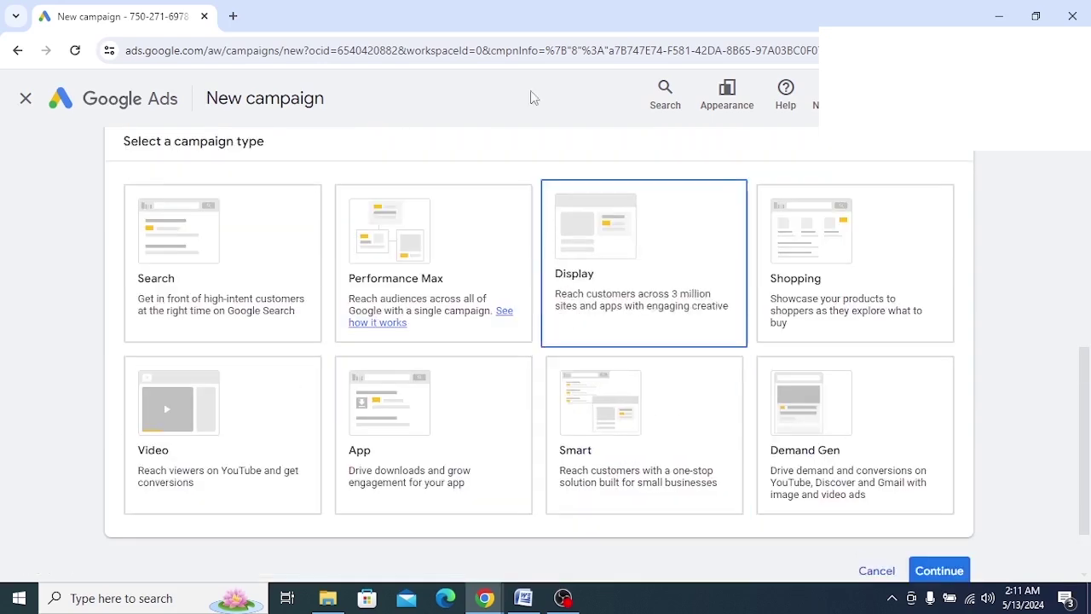
pyautogui.moveTo(526, 9); pyautogui.dragTo(292, 44)
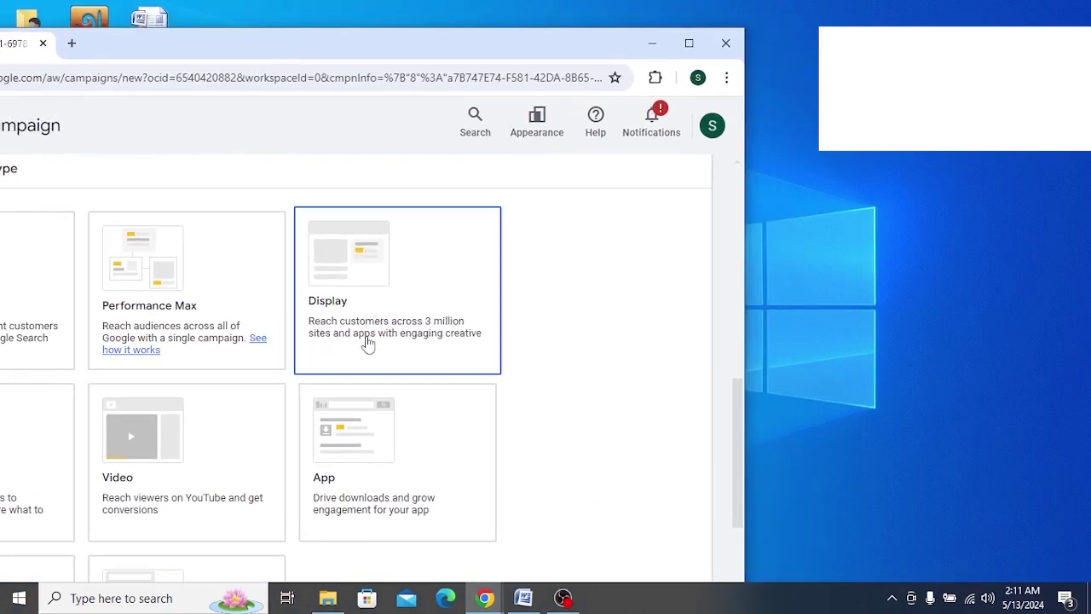
pyautogui.moveTo(192, 54); pyautogui.dragTo(409, 47)
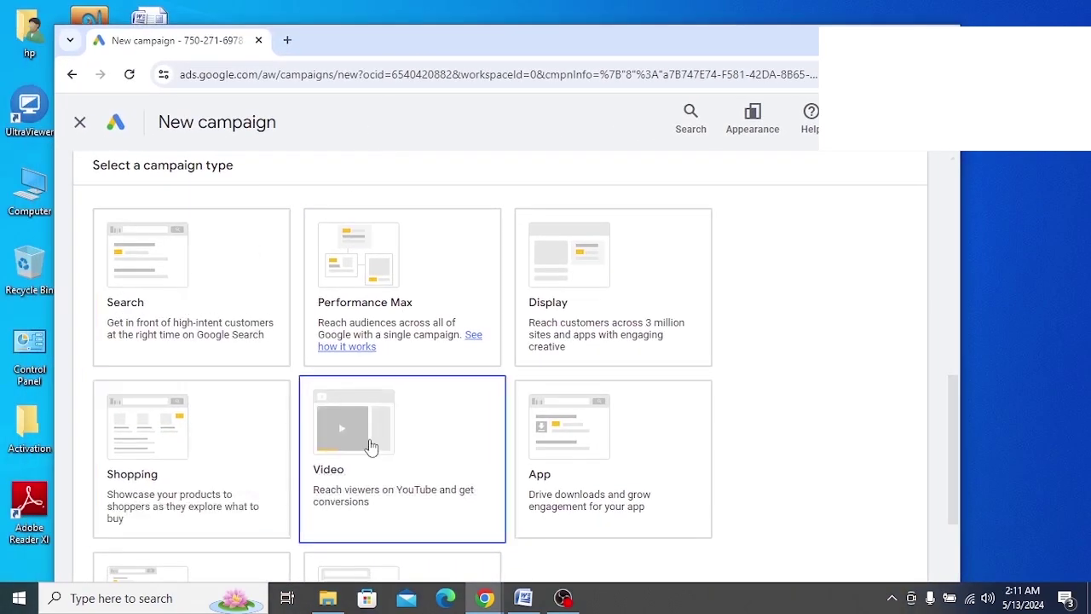
pyautogui.scroll(-1, 367, 446)
pyautogui.scroll(-1, 587, 414)
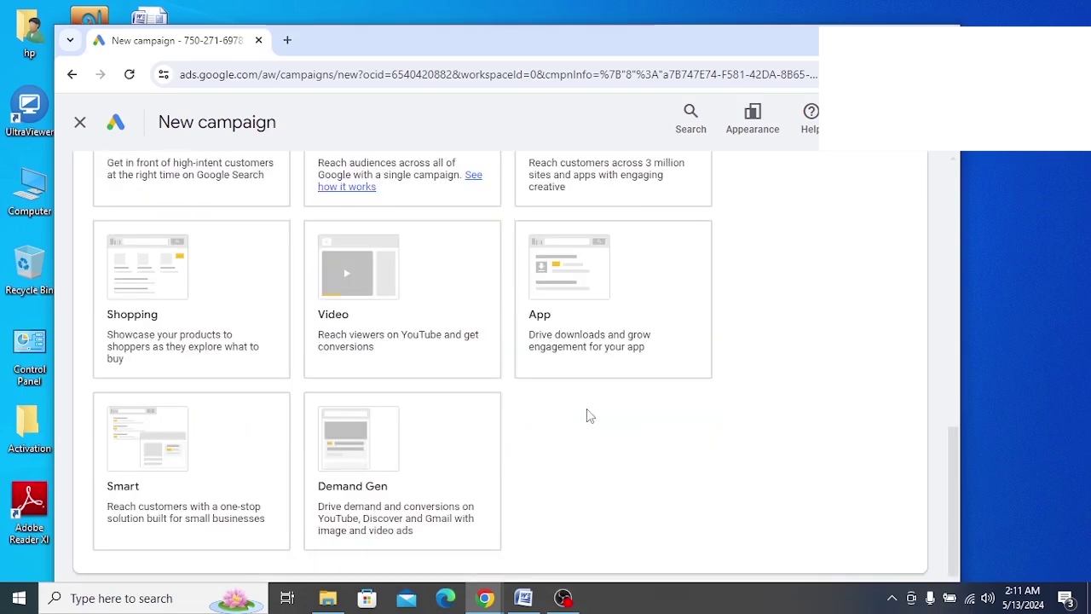
pyautogui.scroll(-1, 451, 487)
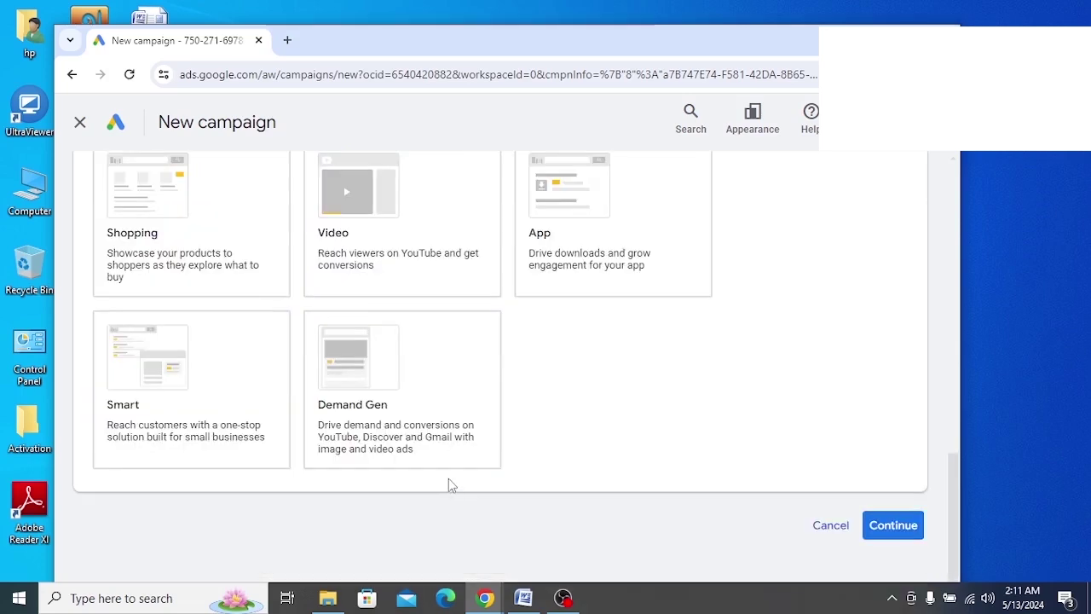
pyautogui.press('super+Up')
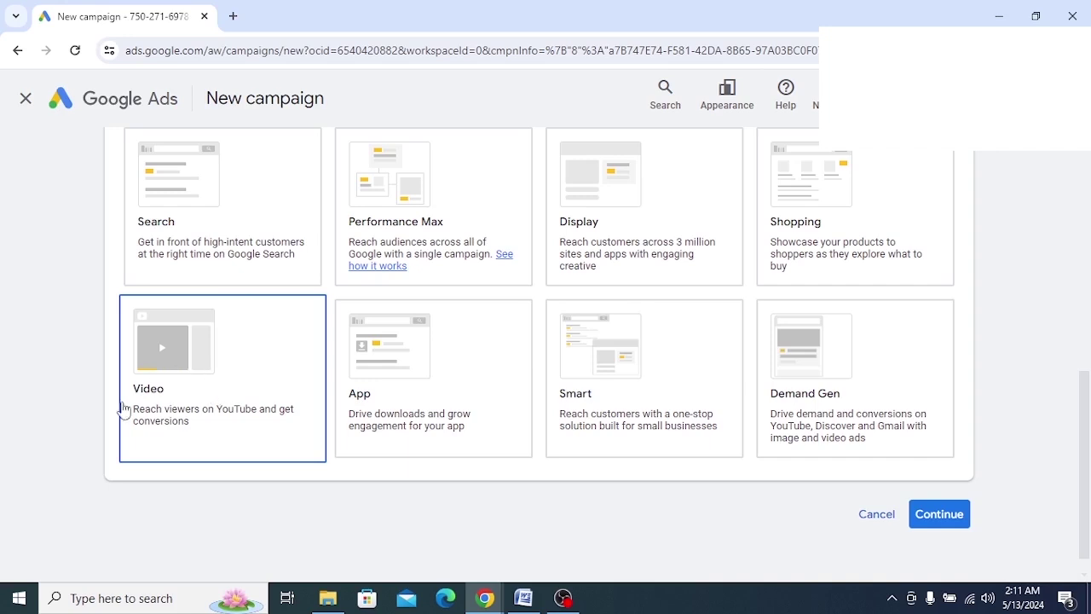
# Choose Video as the campaign type and translate the subtype heading
pyautogui.click(222, 370)
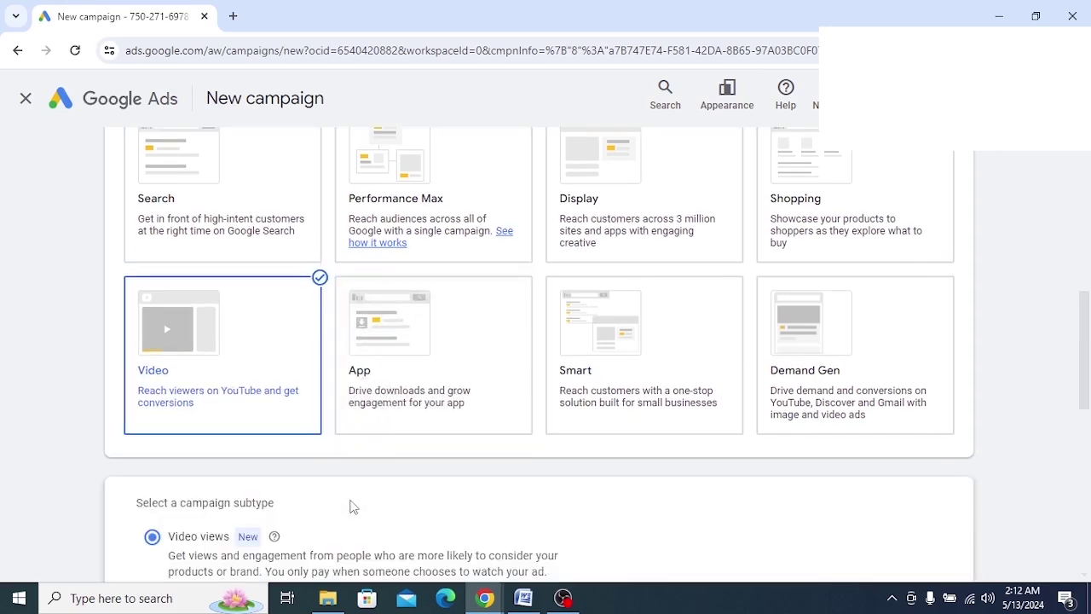
pyautogui.scroll(-4, 385, 493)
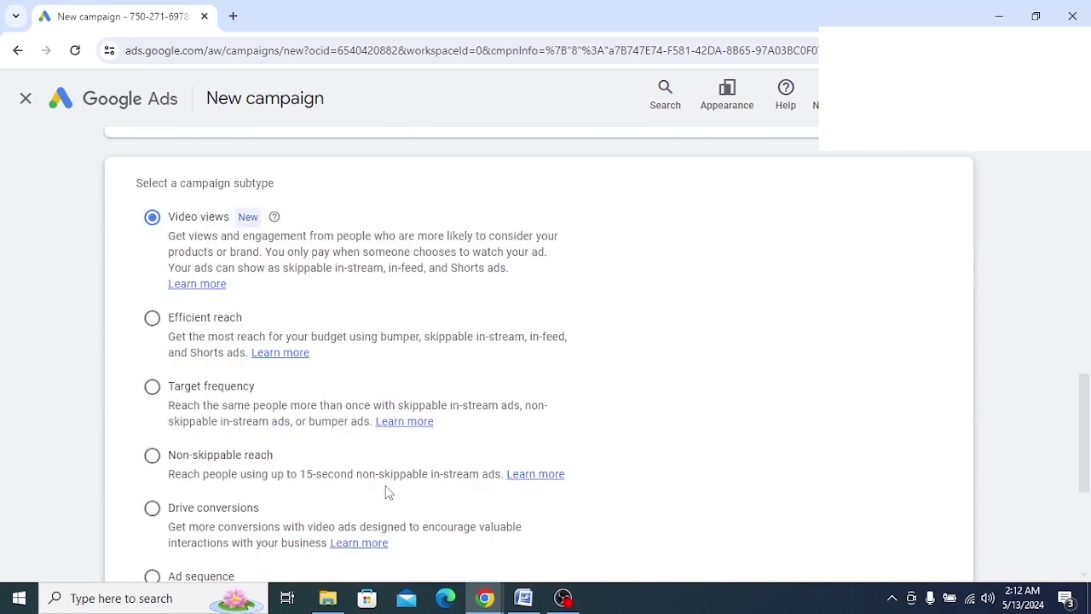
pyautogui.scroll(1, 181, 296)
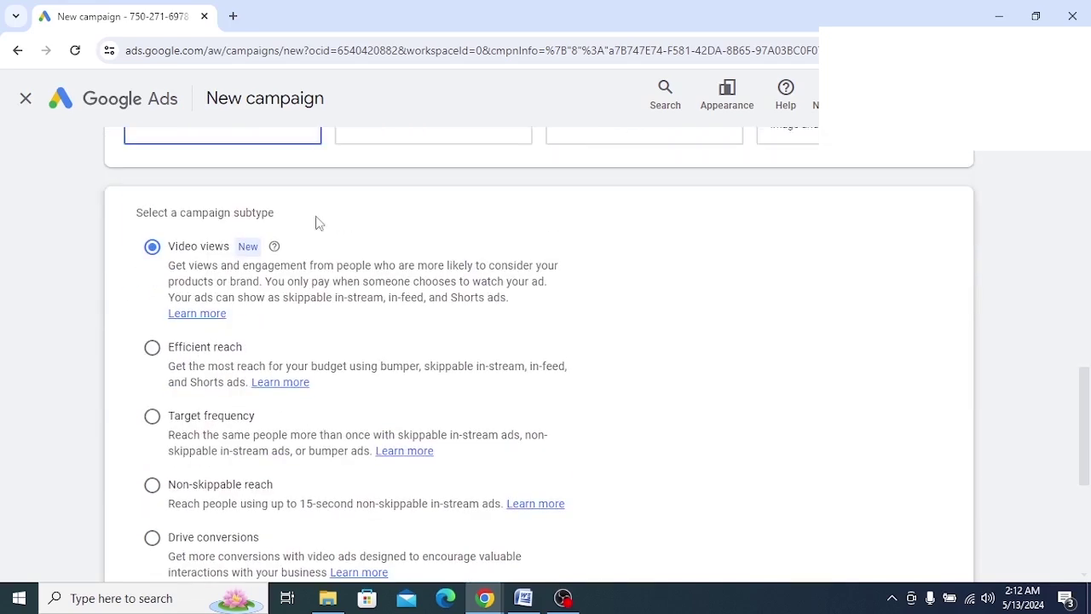
pyautogui.moveTo(132, 219)
pyautogui.mouseDown()
pyautogui.moveTo(282, 230)
pyautogui.moveTo(139, 213)
pyautogui.mouseUp()
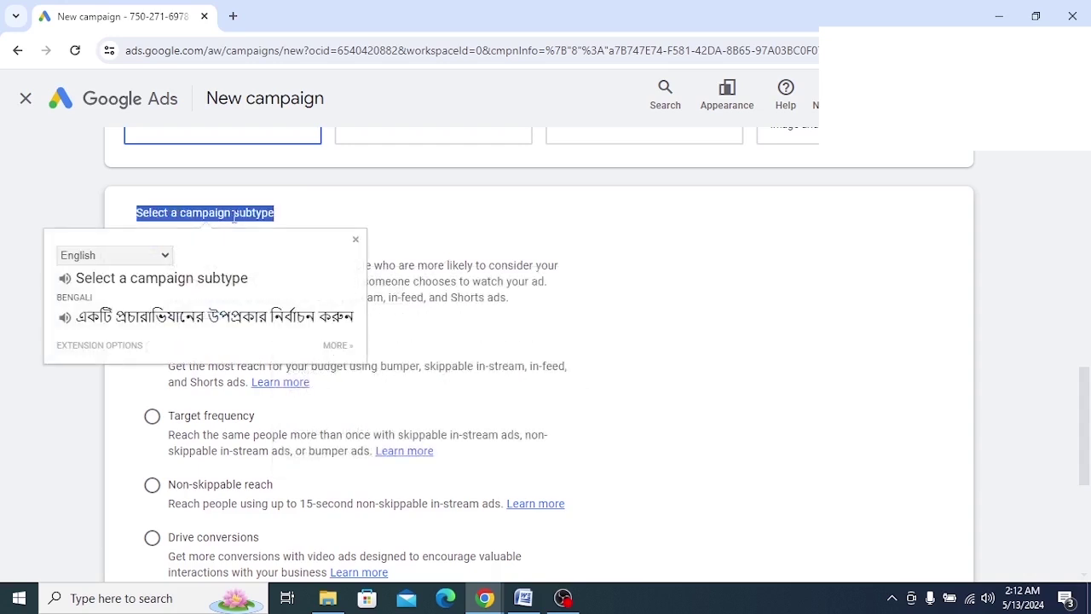
pyautogui.click(307, 220)
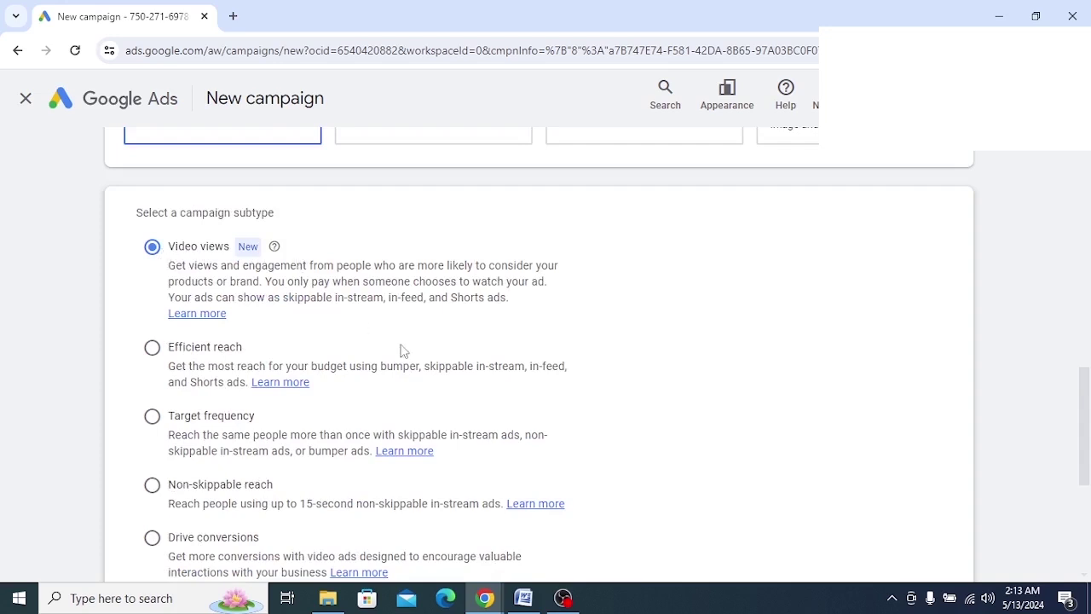
# Capture the Video views subtype area with Lightshot, then cancel the capture
pyautogui.click(892, 597)
pyautogui.click(891, 565)
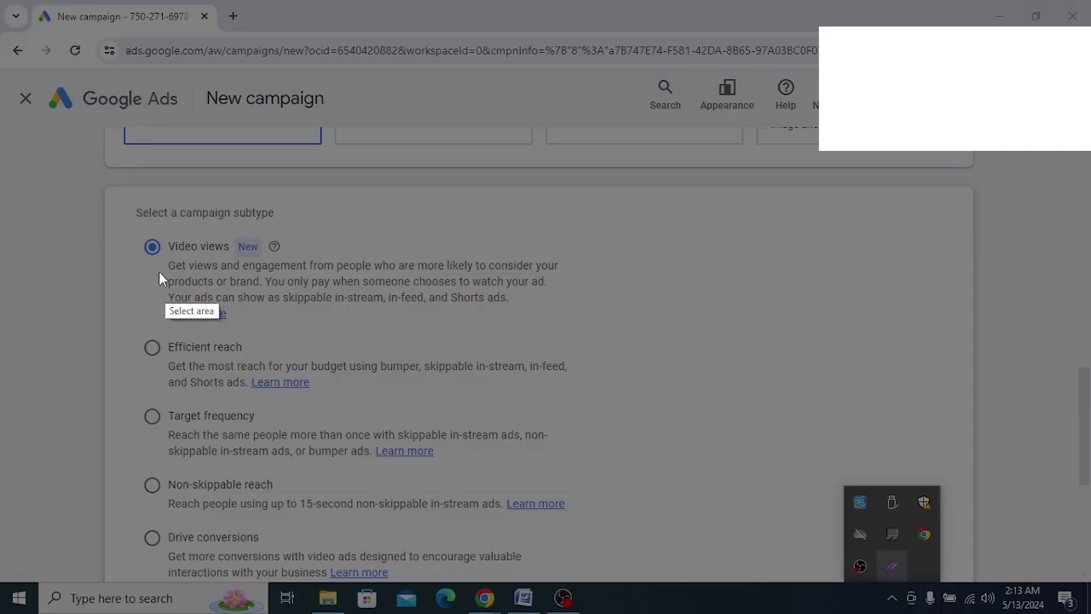
pyautogui.moveTo(77, 191); pyautogui.dragTo(570, 325)
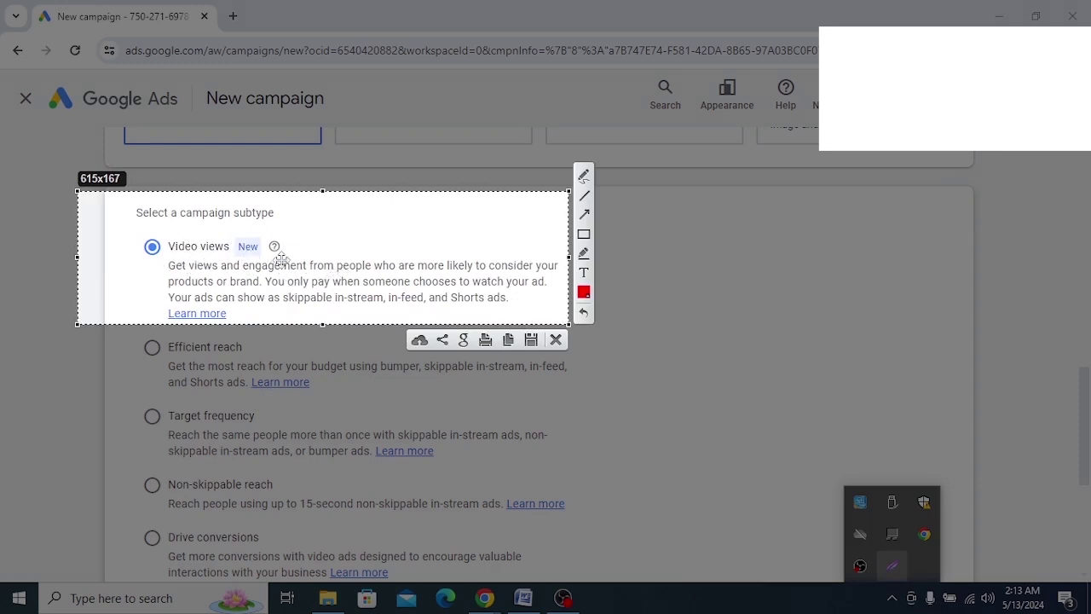
pyautogui.rightClick(332, 253)
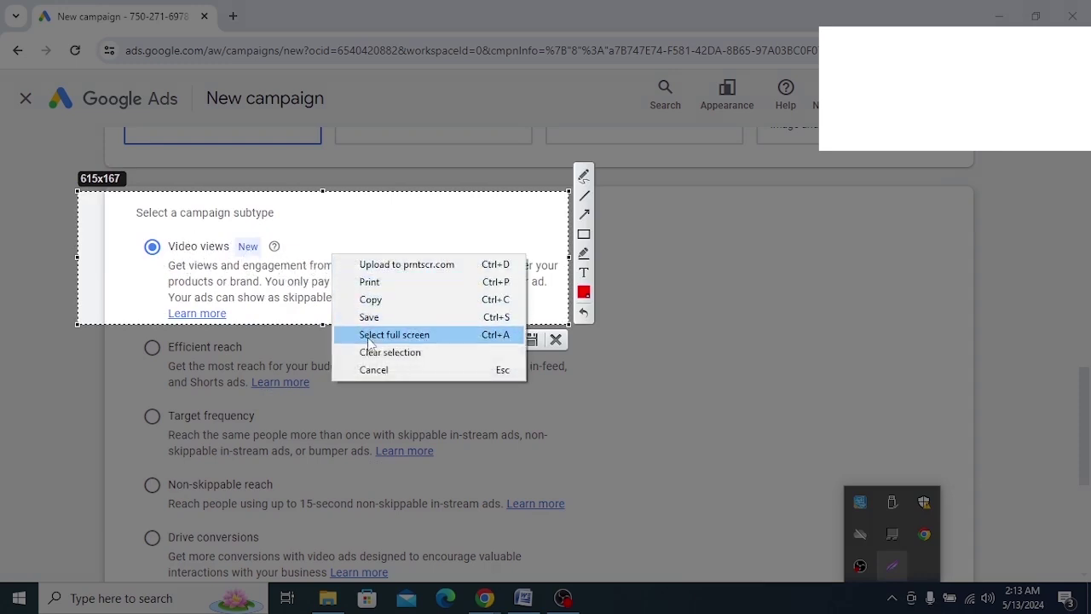
pyautogui.click(349, 371)
# Annotate Efficient reach with an arrow and rectangle in a capture, then cancel it
pyautogui.click(894, 570)
pyautogui.moveTo(82, 306); pyautogui.dragTo(617, 434)
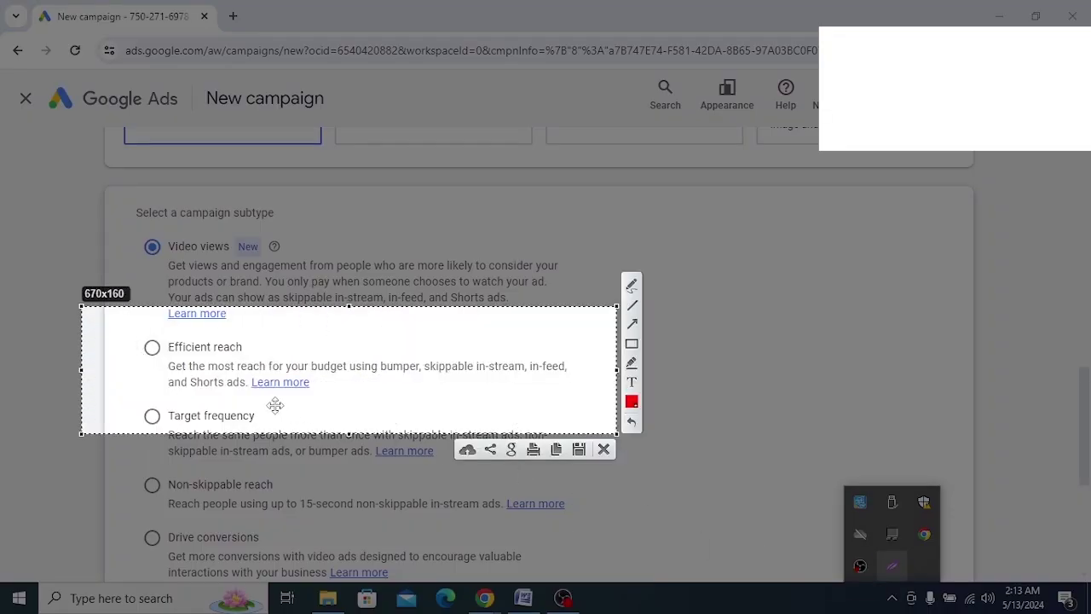
pyautogui.click(635, 323)
pyautogui.moveTo(428, 241); pyautogui.dragTo(206, 338)
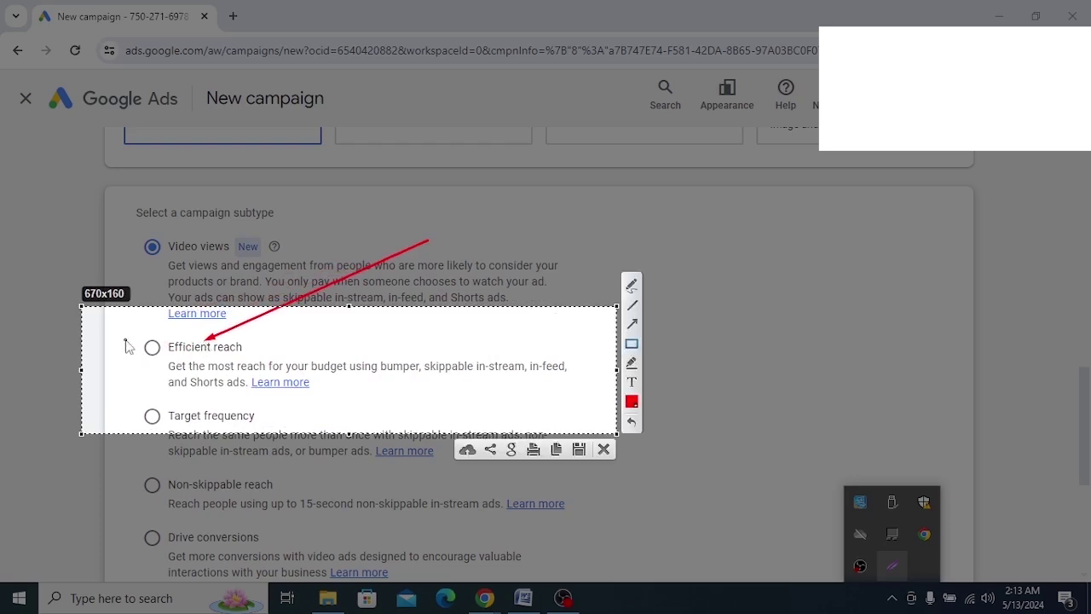
pyautogui.moveTo(122, 331); pyautogui.dragTo(315, 360)
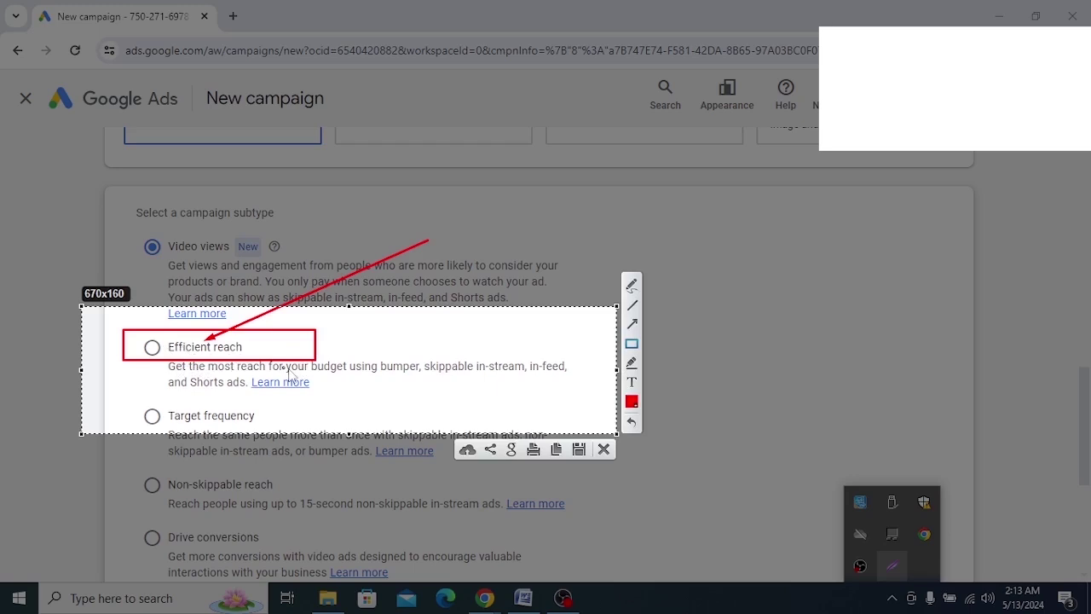
pyautogui.rightClick(336, 347)
pyautogui.click(186, 352)
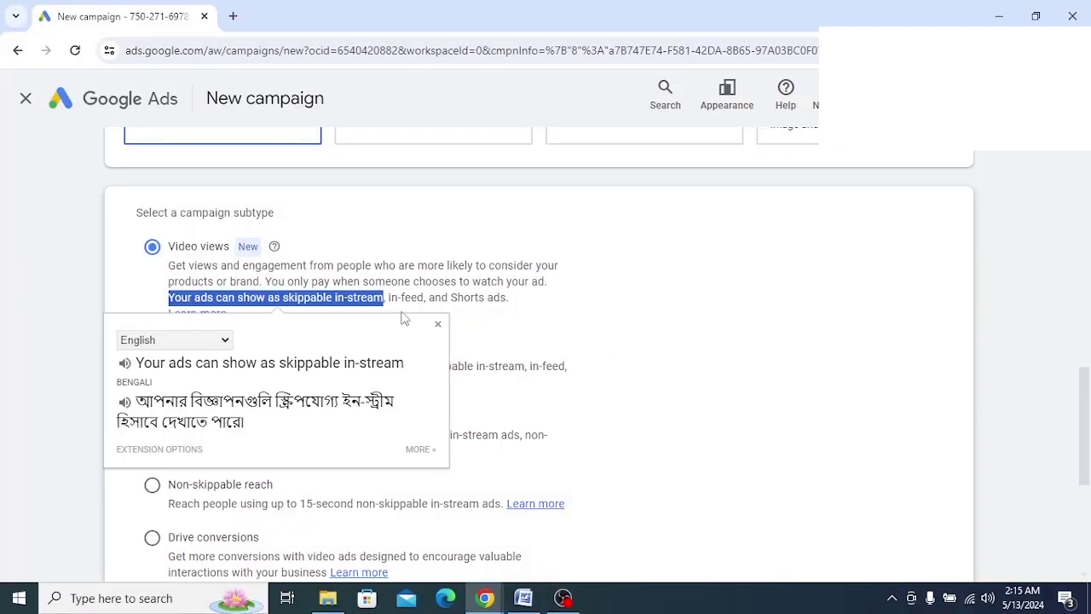
pyautogui.click(497, 319)
pyautogui.scroll(-5, 496, 319)
# Continue to General settings for 'Video views - 2024-05-13' with Target CPV bidding
pyautogui.moveTo(574, 14); pyautogui.dragTo(282, 42)
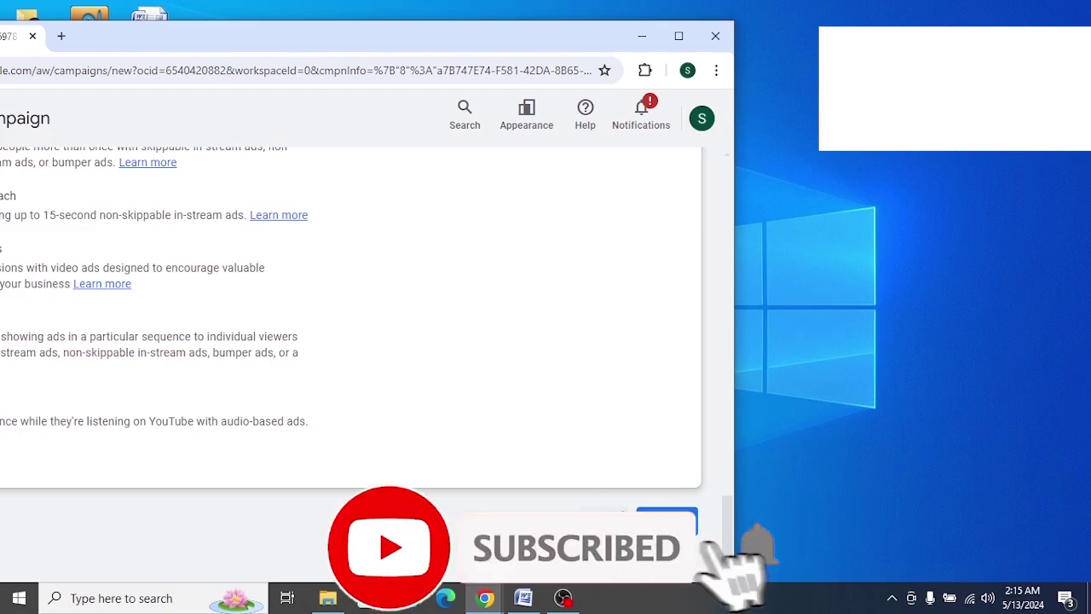
pyautogui.click(666, 518)
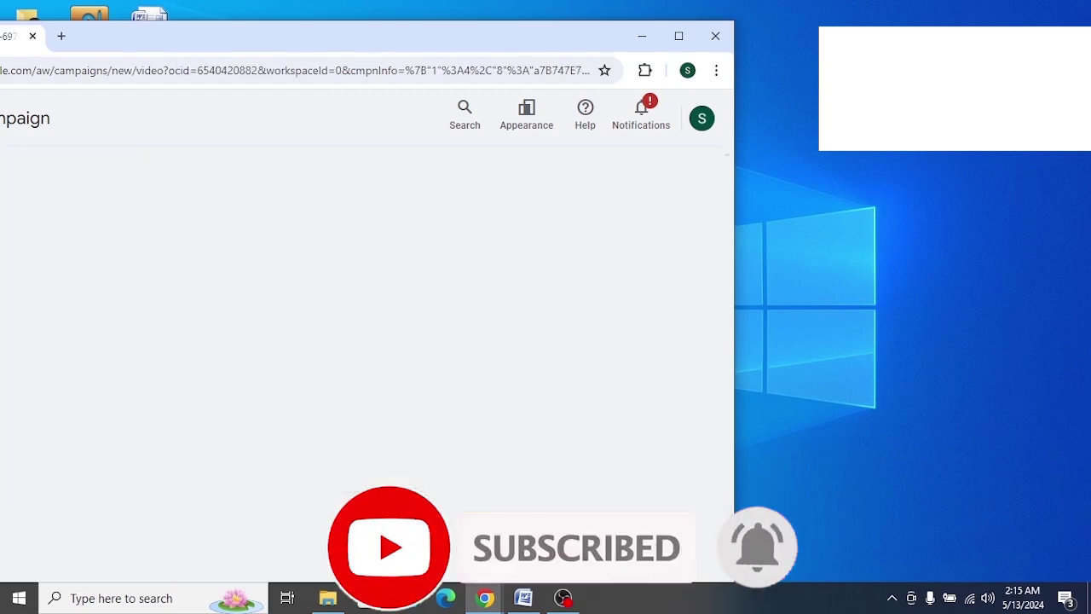
pyautogui.doubleClick(223, 36)
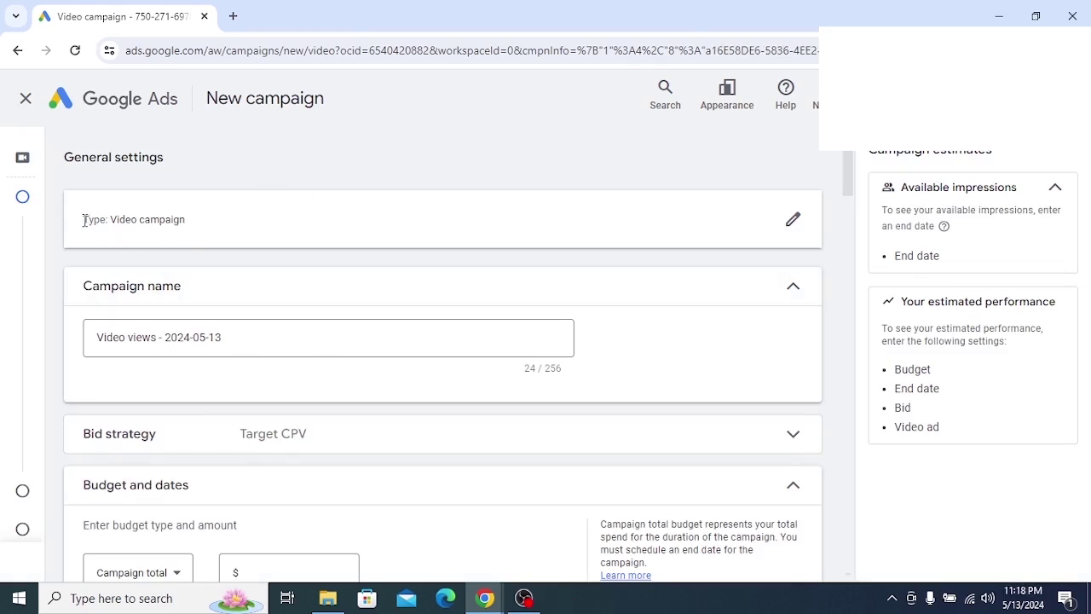
pyautogui.moveTo(83, 220); pyautogui.dragTo(281, 226)
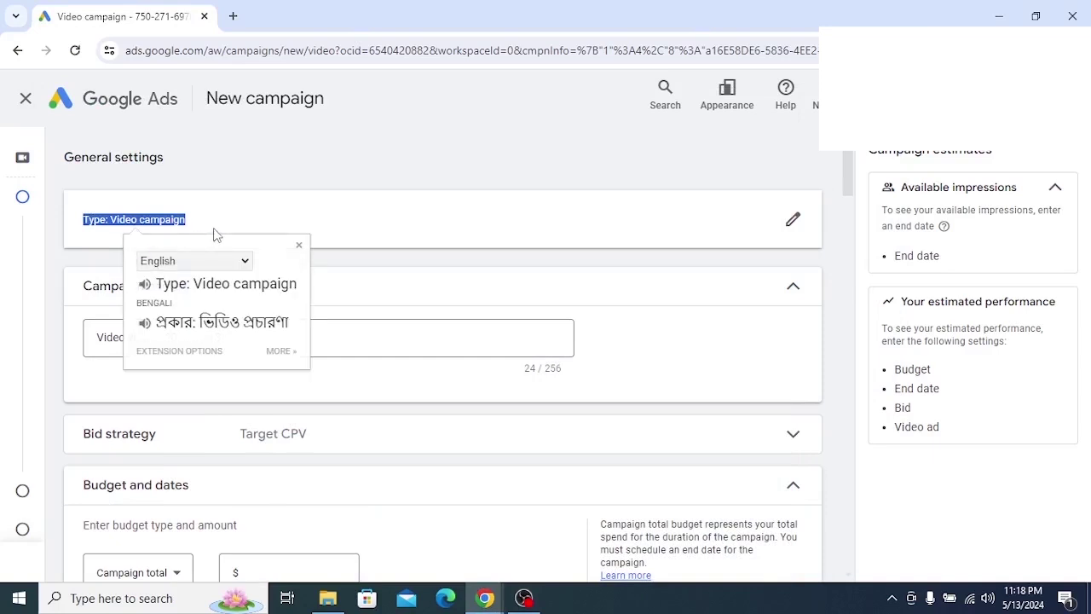
pyautogui.click(251, 227)
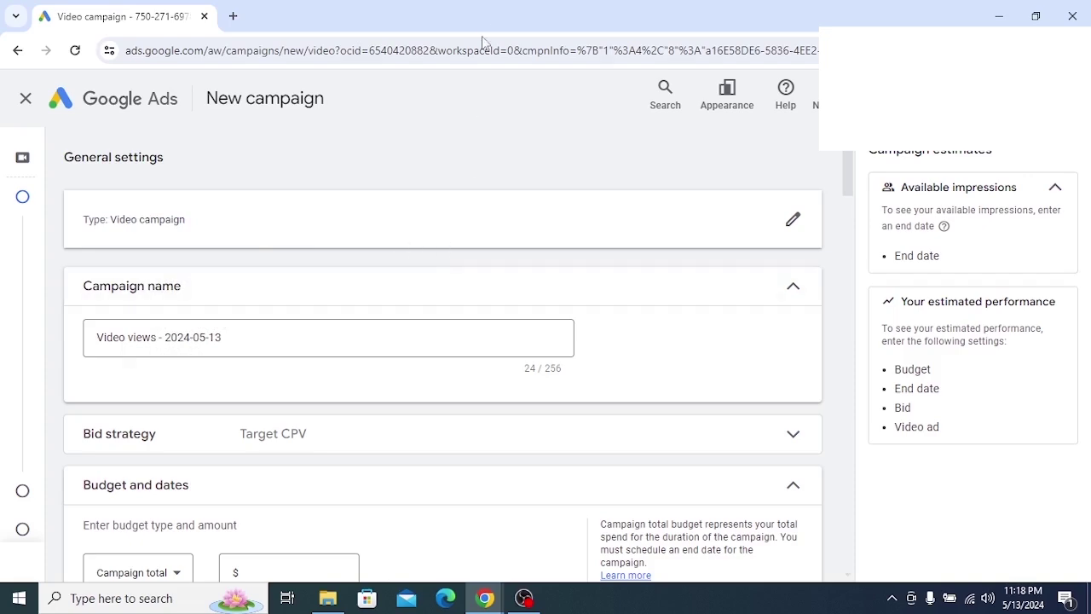
pyautogui.moveTo(511, 18)
pyautogui.mouseDown()
pyautogui.moveTo(284, 26)
pyautogui.moveTo(504, 5)
pyautogui.mouseUp()
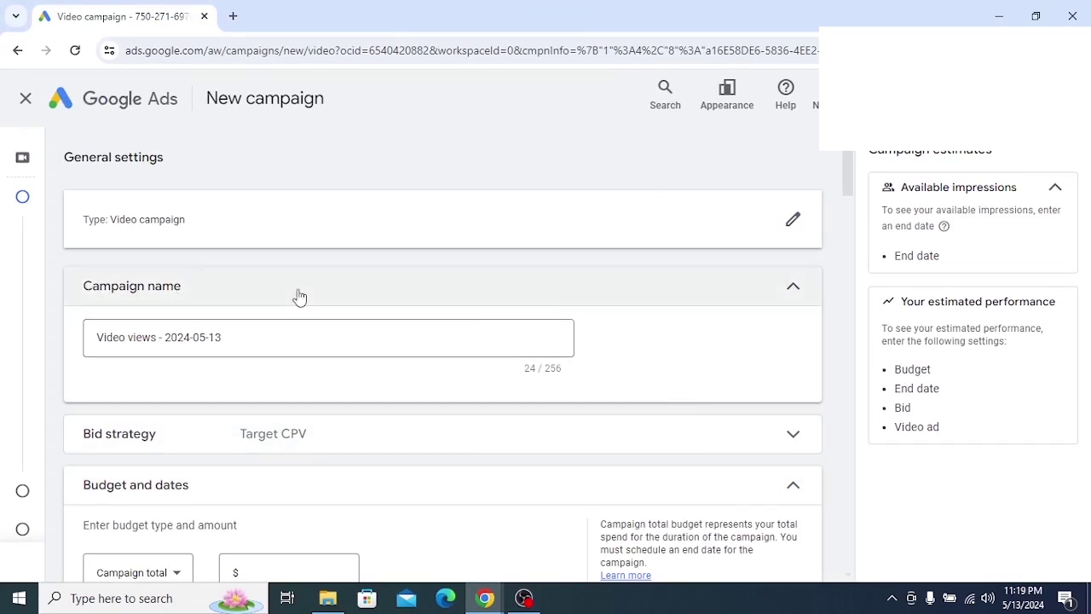
pyautogui.scroll(-2, 298, 293)
pyautogui.scroll(1, 298, 292)
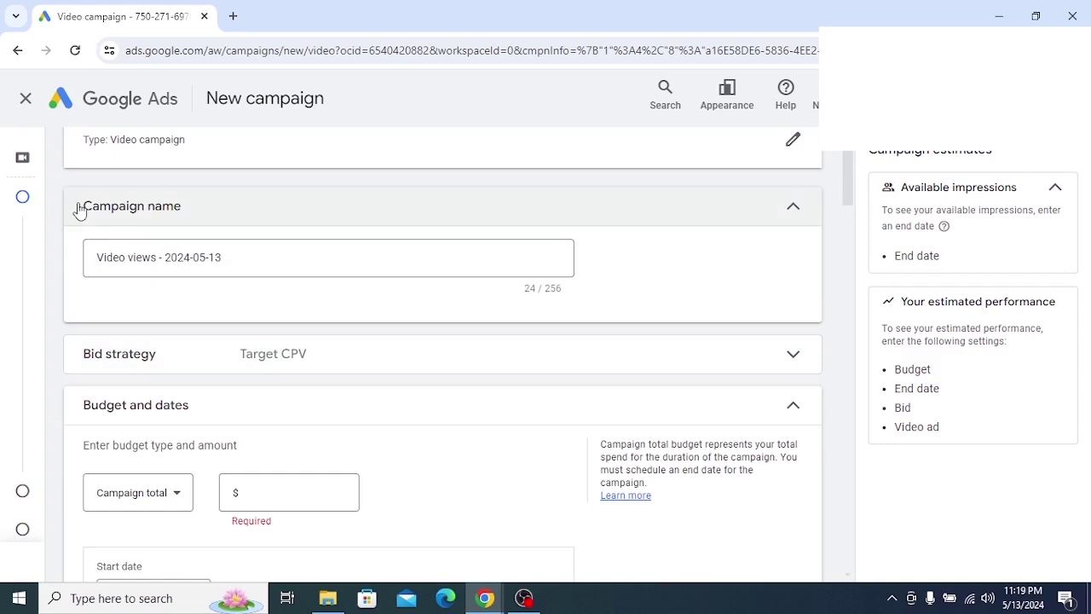
# Mark up the Campaign name field in an annotated Lightshot capture, then cancel it
pyautogui.click(277, 213)
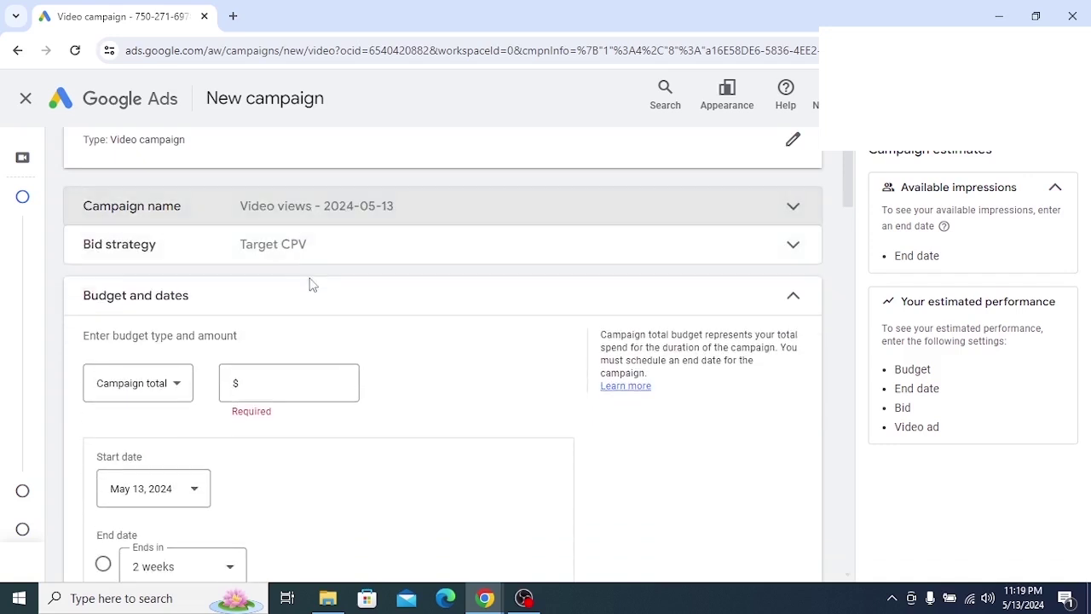
pyautogui.click(478, 213)
pyautogui.click(263, 256)
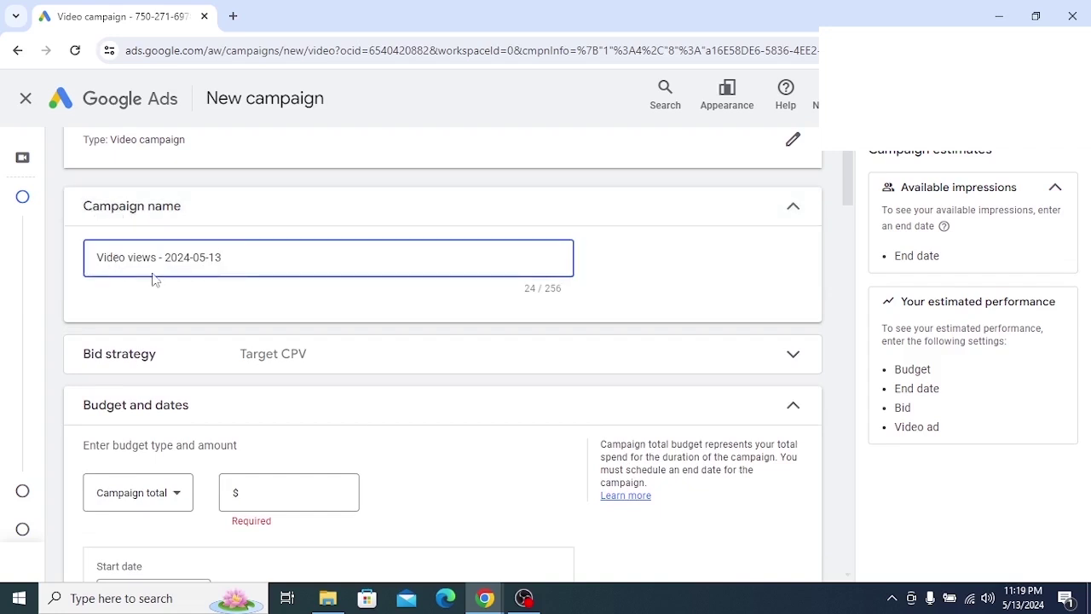
pyautogui.moveTo(224, 262); pyautogui.dragTo(32, 275)
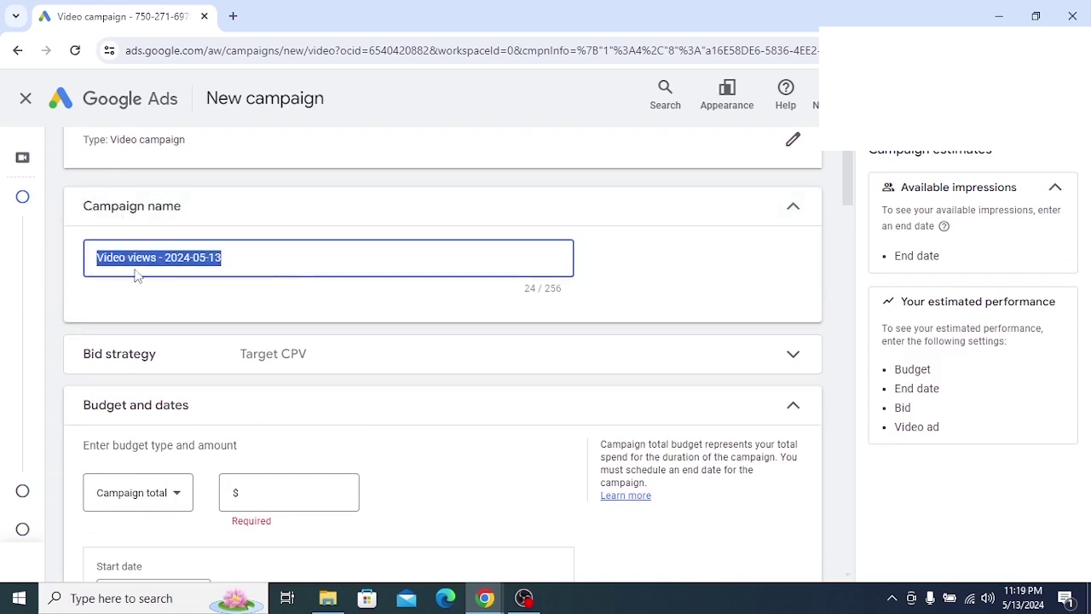
pyautogui.click(200, 256)
pyautogui.click(891, 597)
pyautogui.click(891, 566)
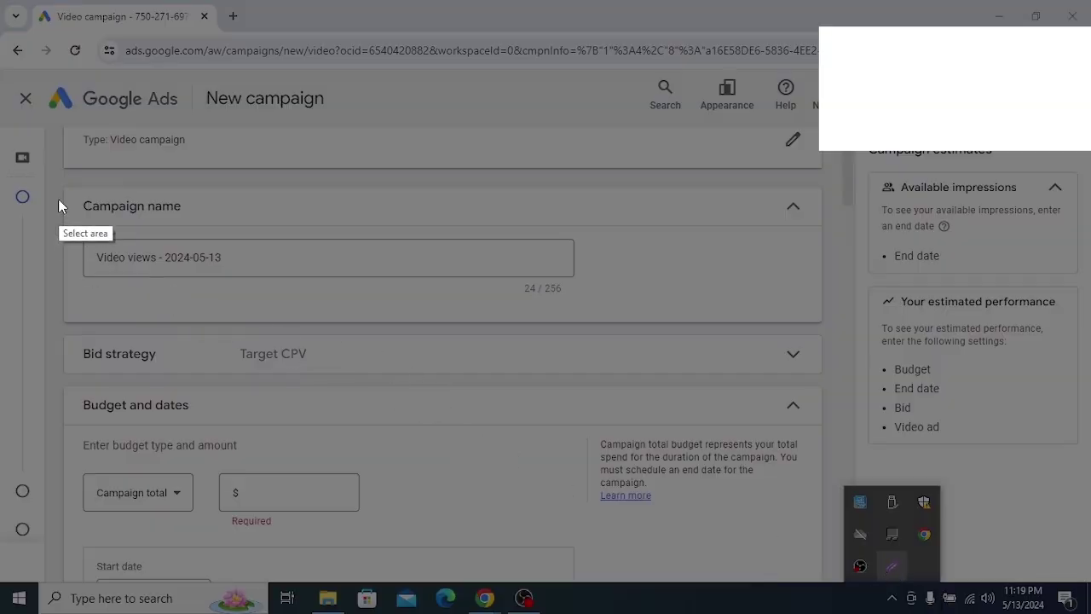
pyautogui.moveTo(58, 198); pyautogui.dragTo(587, 388)
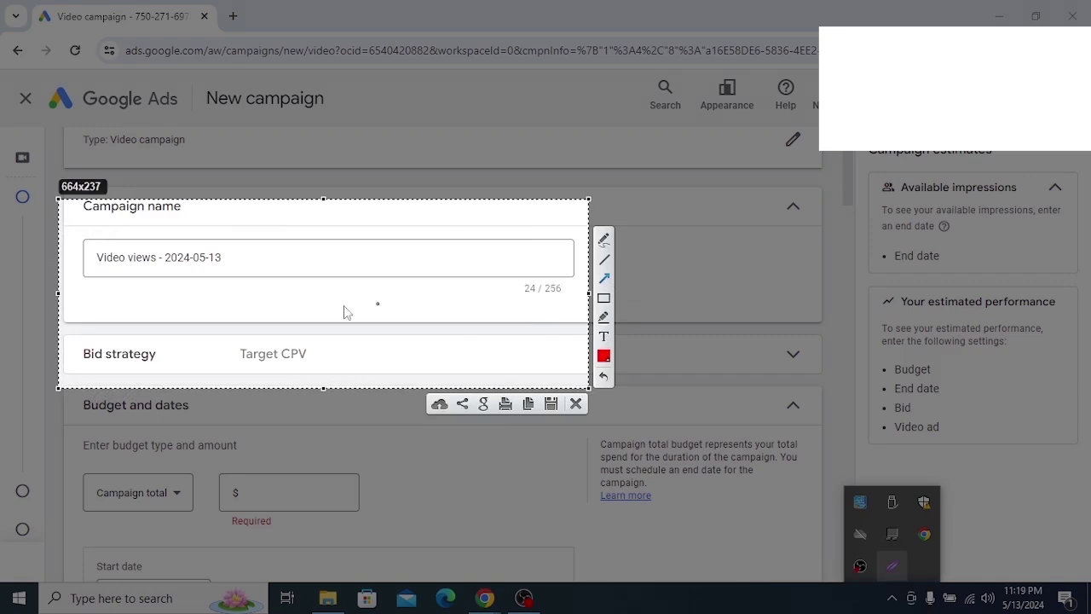
pyautogui.moveTo(3, 349); pyautogui.dragTo(161, 258)
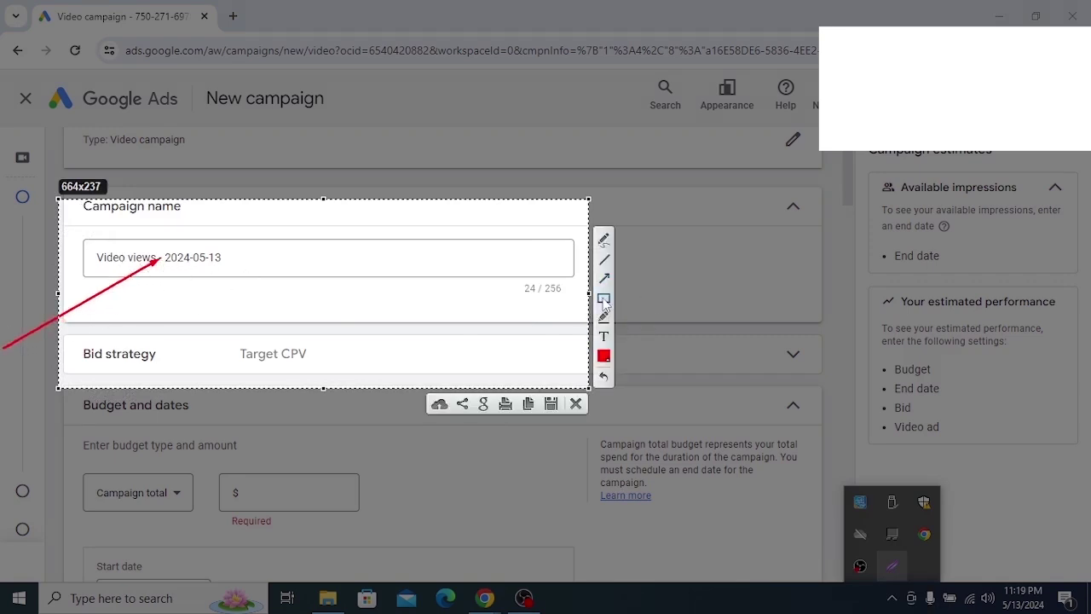
pyautogui.moveTo(82, 248)
pyautogui.mouseDown()
pyautogui.moveTo(209, 275)
pyautogui.moveTo(343, 275)
pyautogui.mouseUp()
pyautogui.rightClick(303, 269)
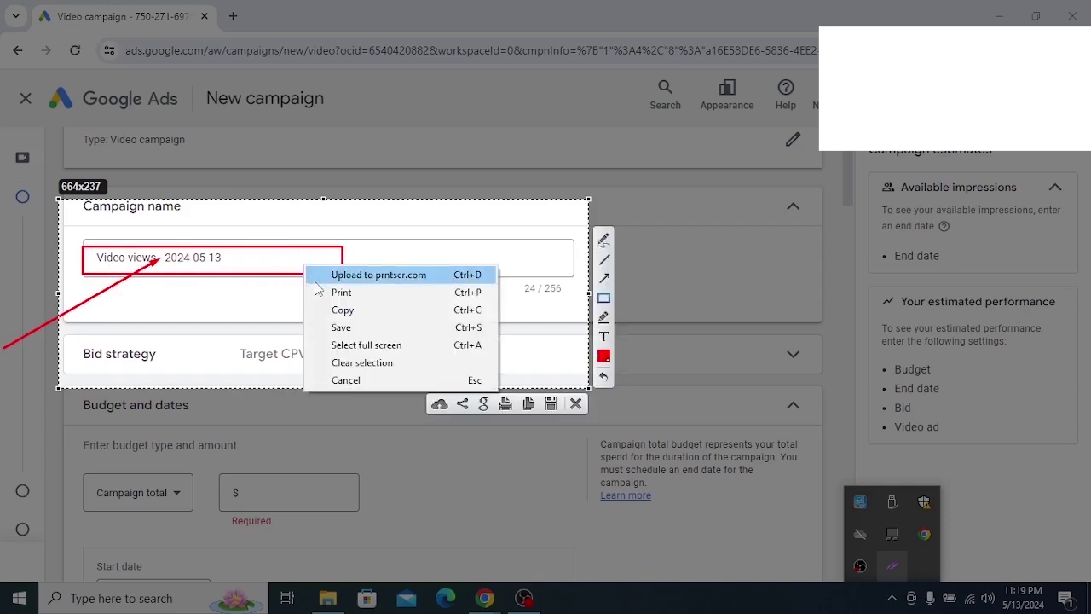
pyautogui.click(335, 382)
# Replace the default campaign name with a person's name
pyautogui.tripleClick(260, 262)
pyautogui.write('by')
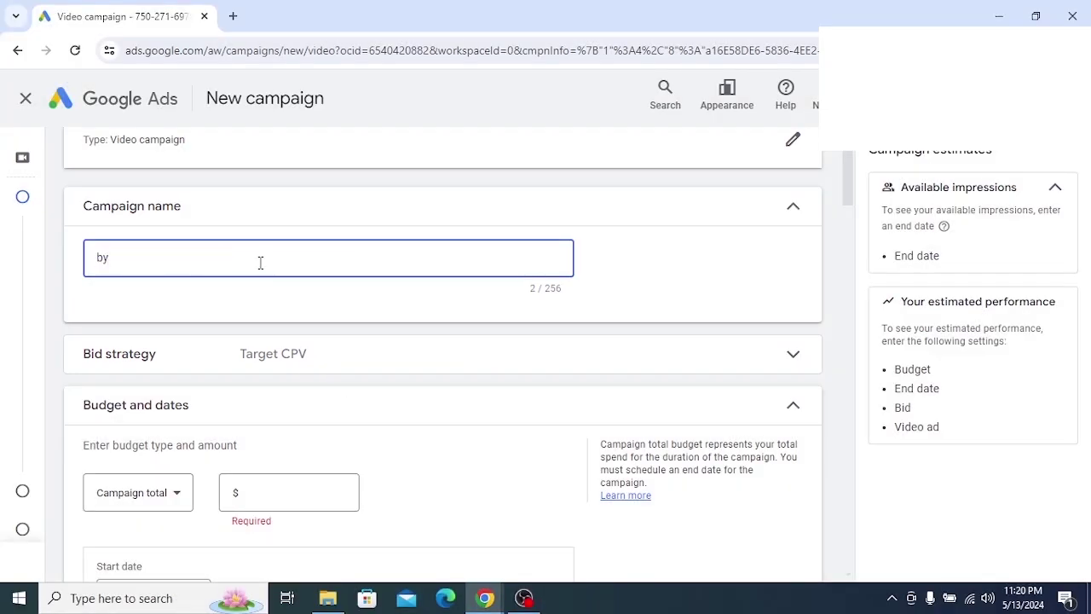
pyautogui.press('BackSpace')
pyautogui.press('BackSpace')
pyautogui.write('S')
pyautogui.scroll(-2, 321, 320)
pyautogui.scroll(1, 321, 320)
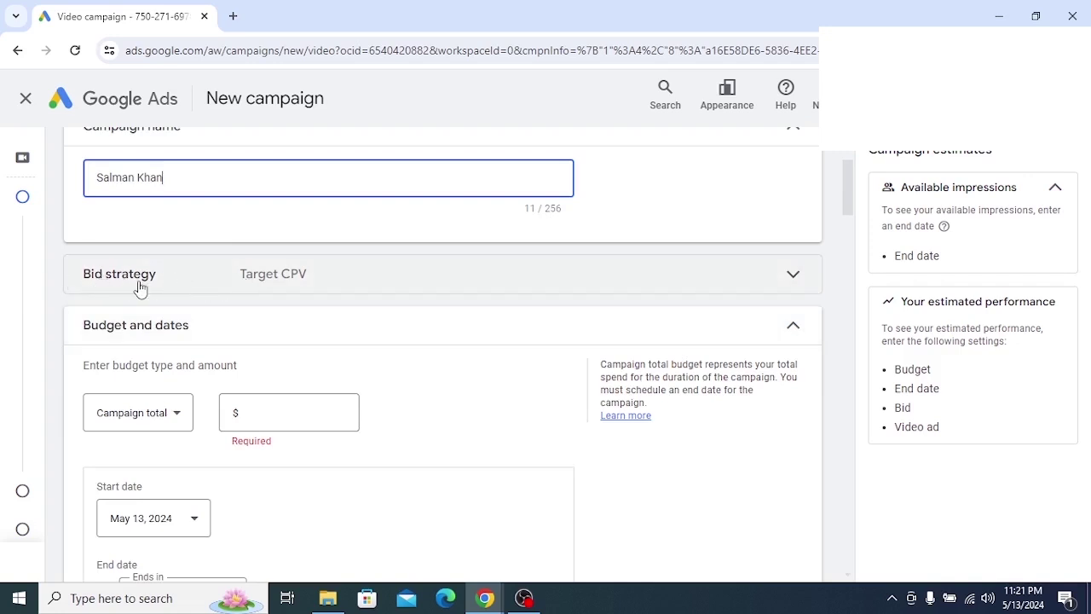
pyautogui.click(366, 289)
pyautogui.scroll(-1, 366, 288)
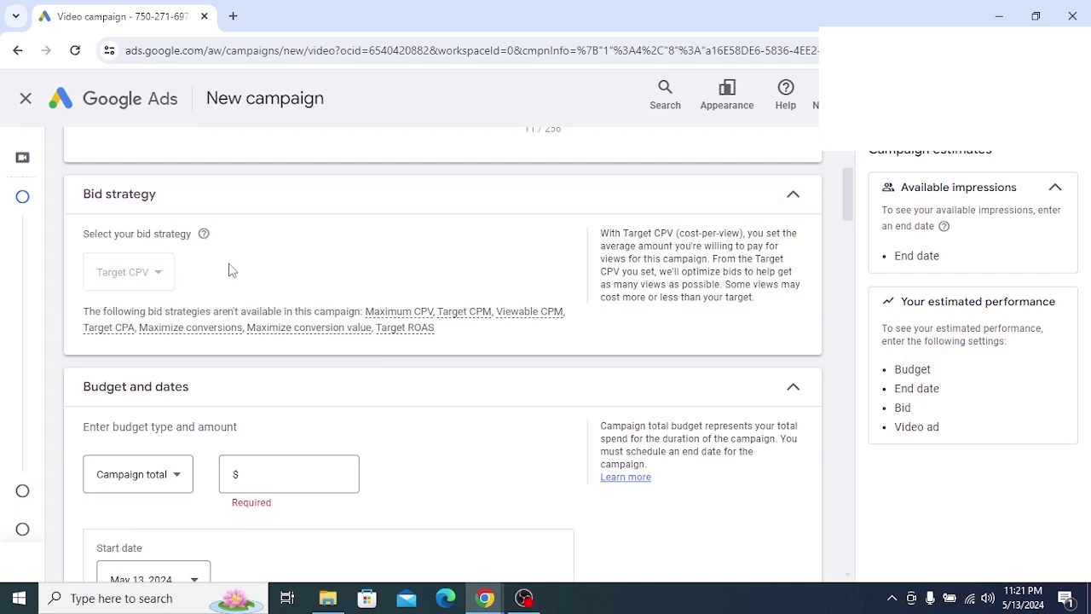
pyautogui.click(645, 495)
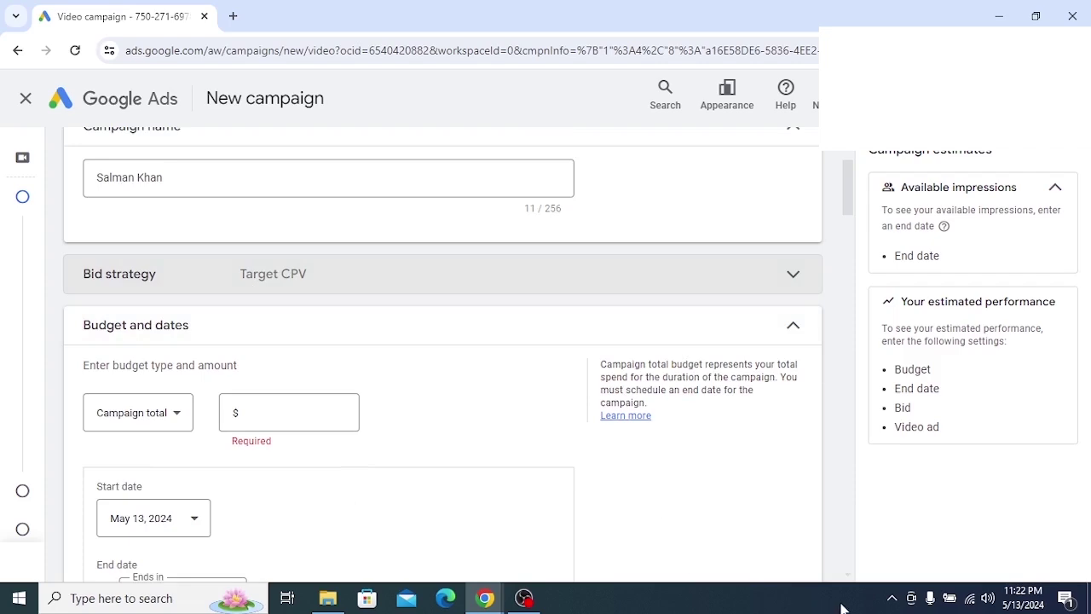
pyautogui.click(891, 597)
pyautogui.click(888, 566)
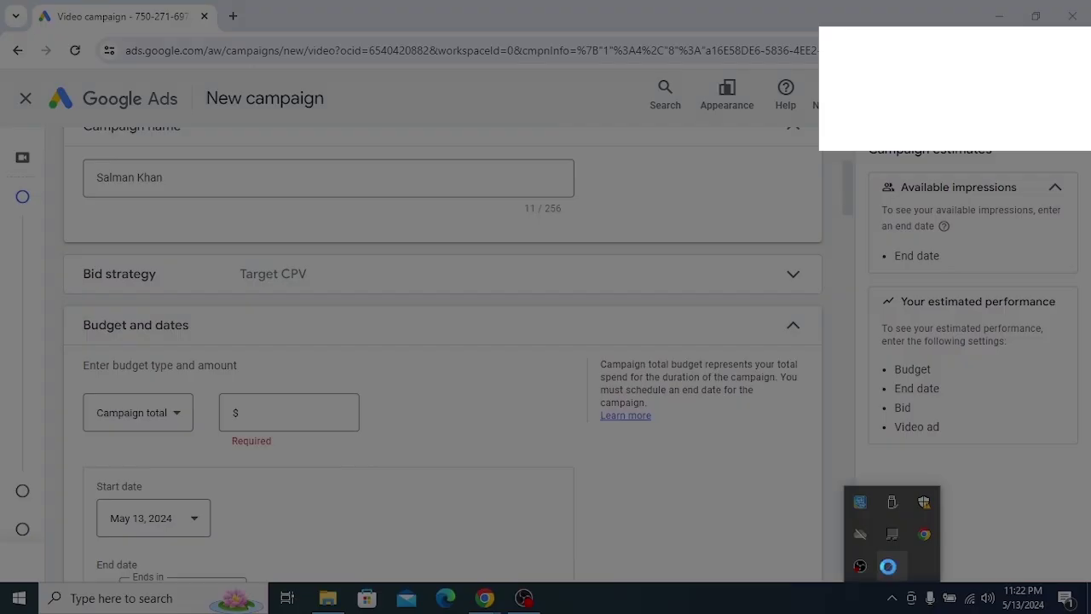
pyautogui.moveTo(58, 243)
pyautogui.mouseDown()
pyautogui.moveTo(413, 304)
pyautogui.moveTo(501, 372)
pyautogui.mouseUp()
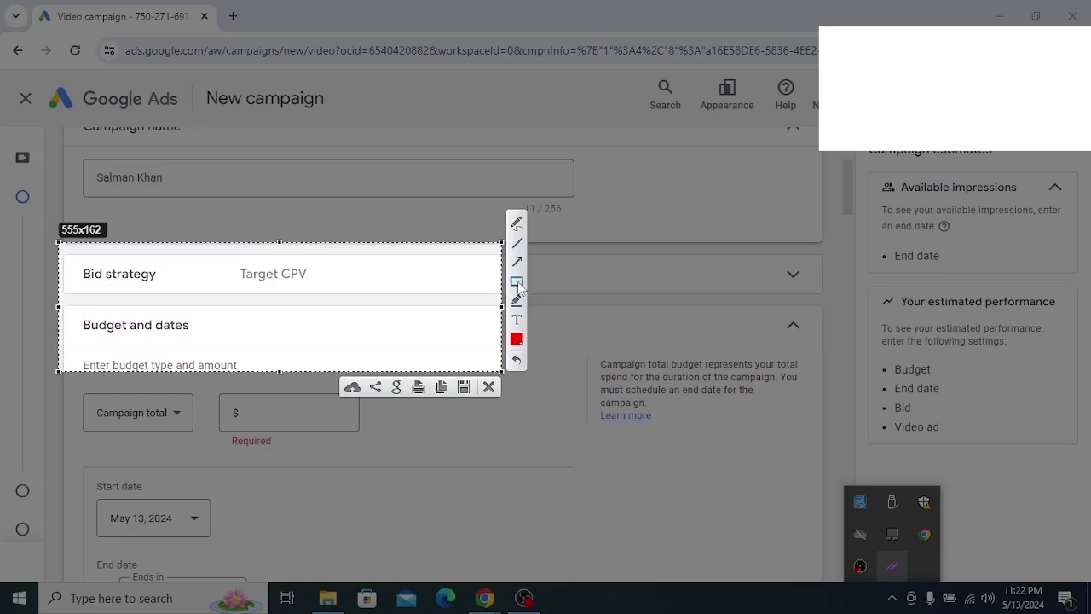
pyautogui.click(517, 282)
pyautogui.moveTo(212, 264); pyautogui.dragTo(365, 303)
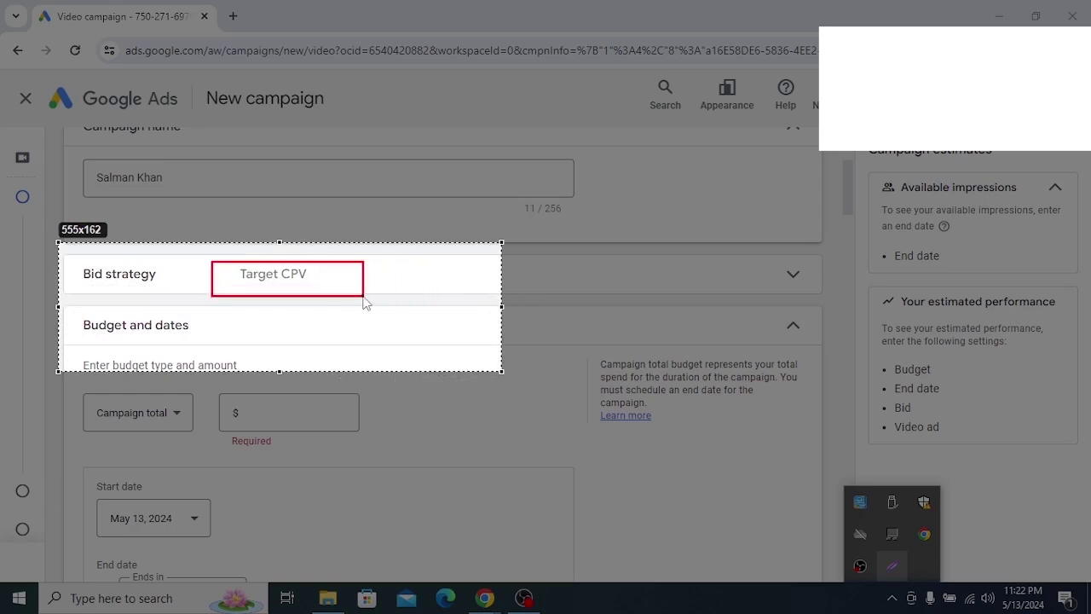
pyautogui.click(516, 263)
pyautogui.moveTo(235, 404); pyautogui.dragTo(288, 290)
pyautogui.rightClick(372, 304)
pyautogui.click(401, 419)
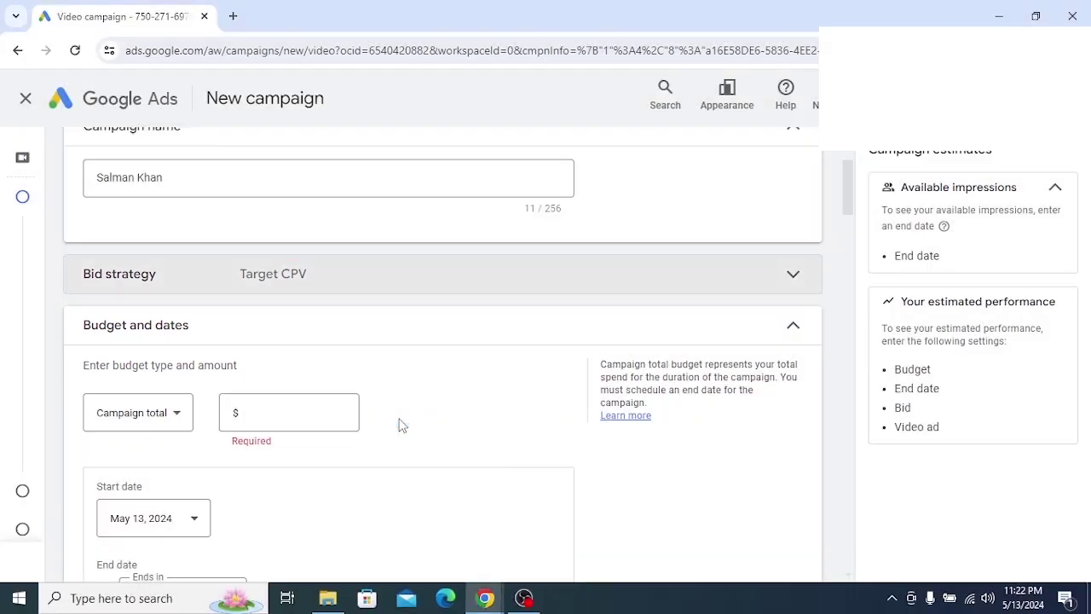
pyautogui.scroll(-1, 283, 292)
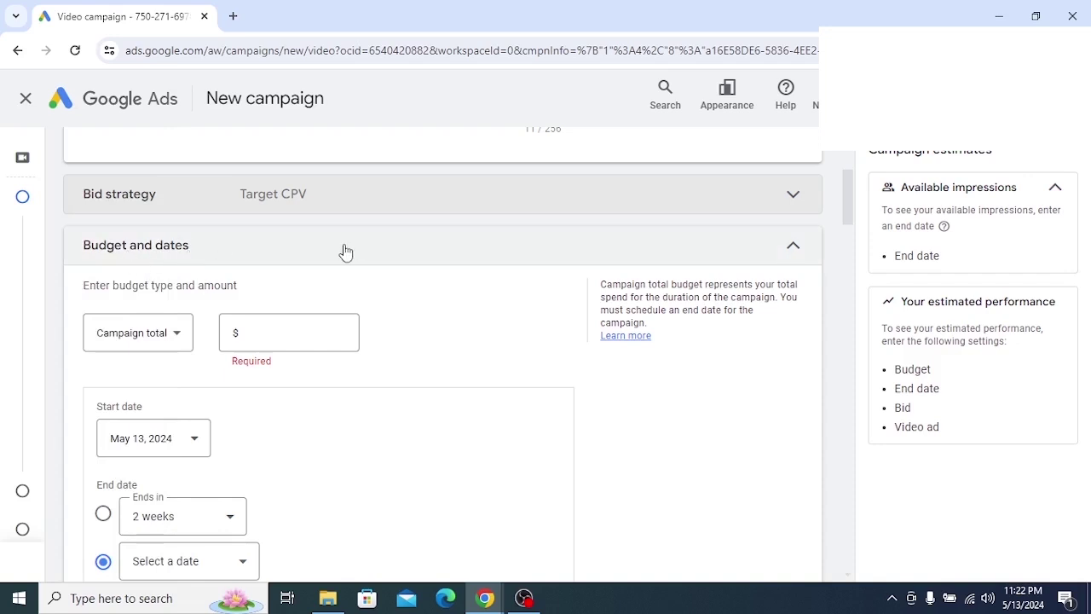
# Expand Budget and dates and translate its heading
pyautogui.click(291, 249)
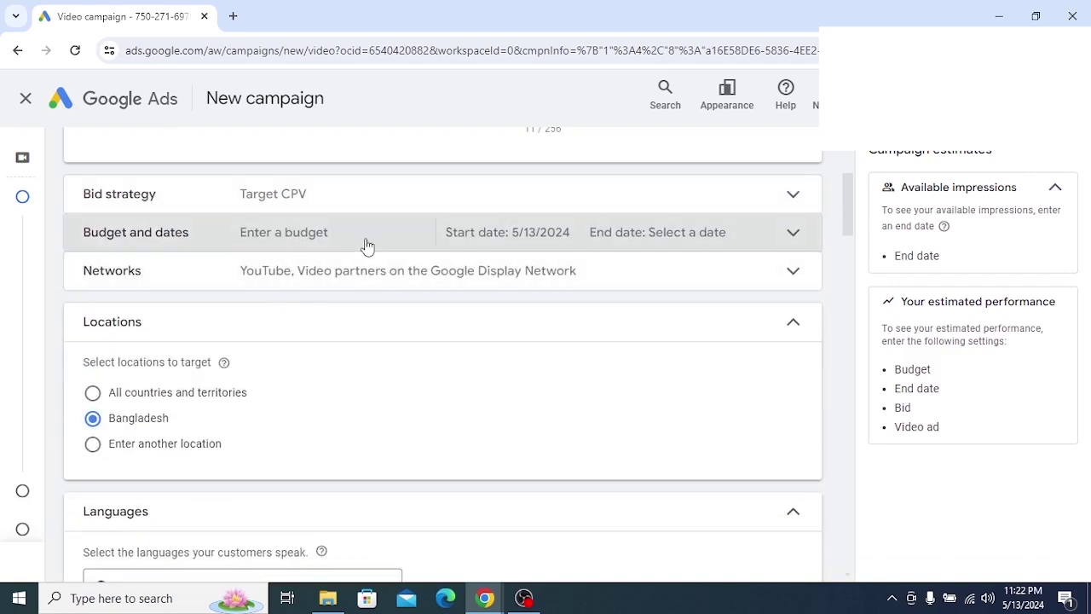
pyautogui.click(366, 244)
pyautogui.scroll(1, 191, 274)
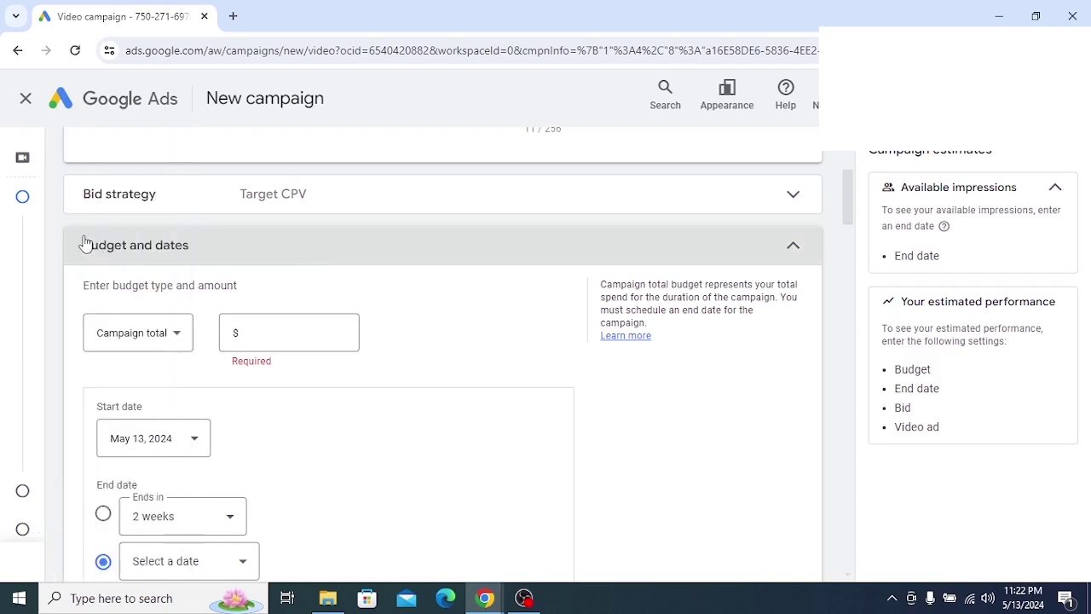
pyautogui.moveTo(81, 221); pyautogui.dragTo(273, 284)
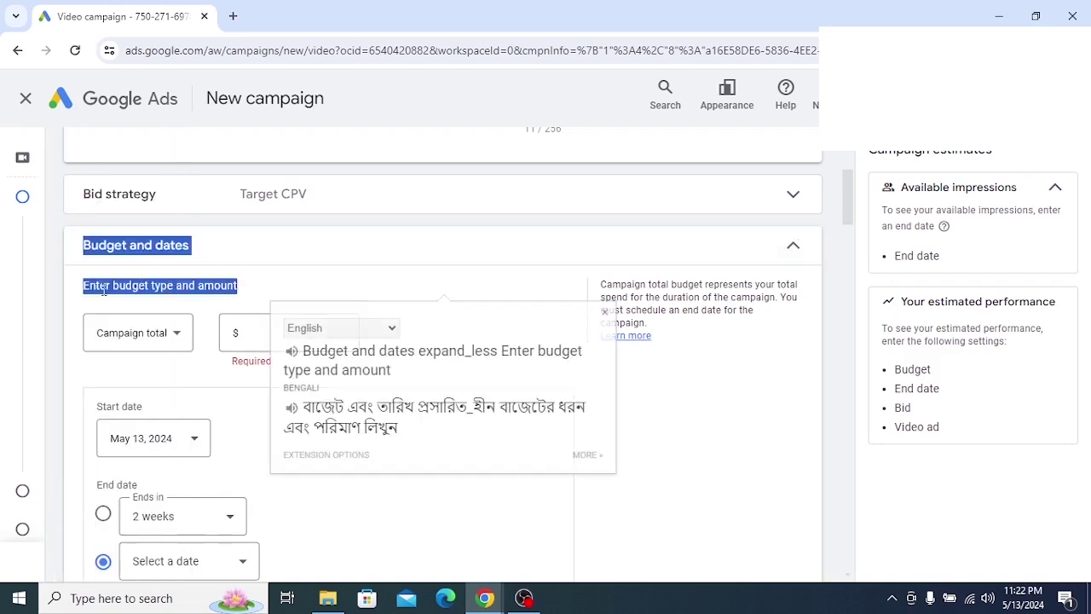
pyautogui.click(232, 285)
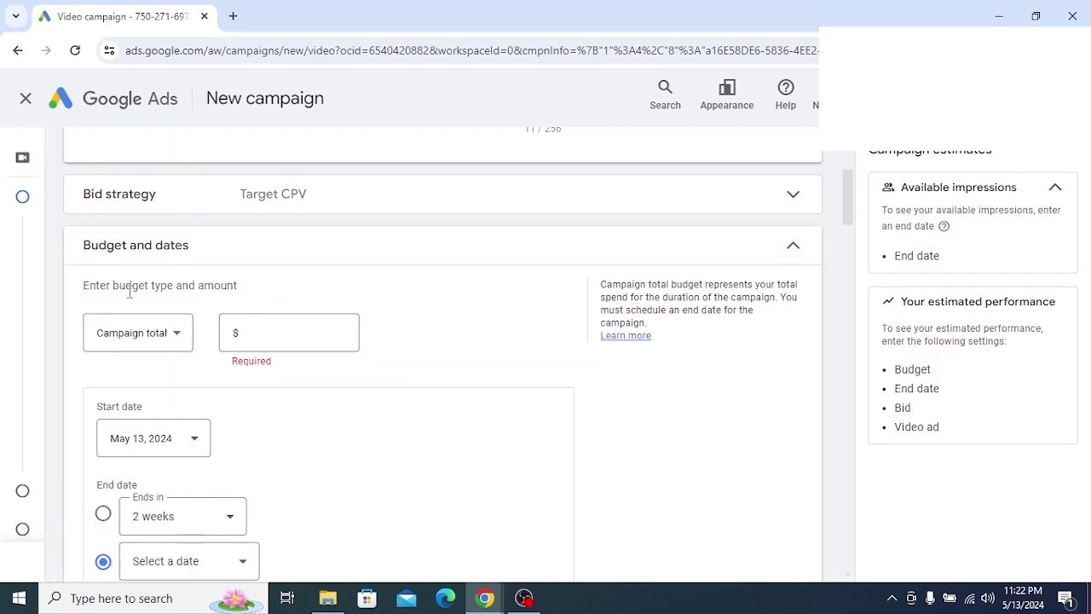
pyautogui.scroll(-1, 185, 333)
pyautogui.scroll(1, 183, 341)
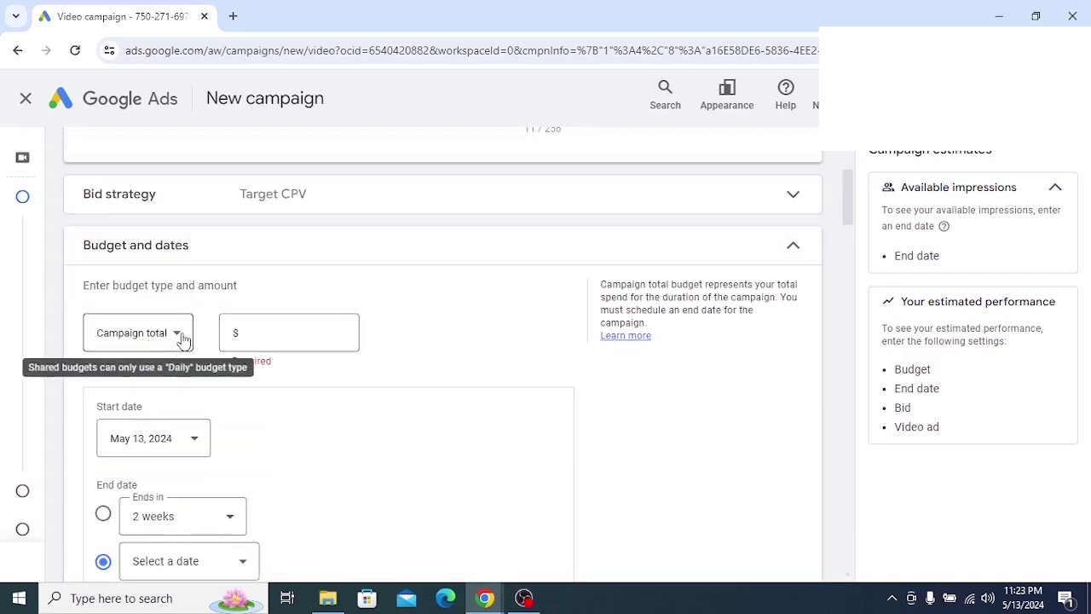
# Choose a Daily budget and enter 2.00 as the amount
pyautogui.click(178, 338)
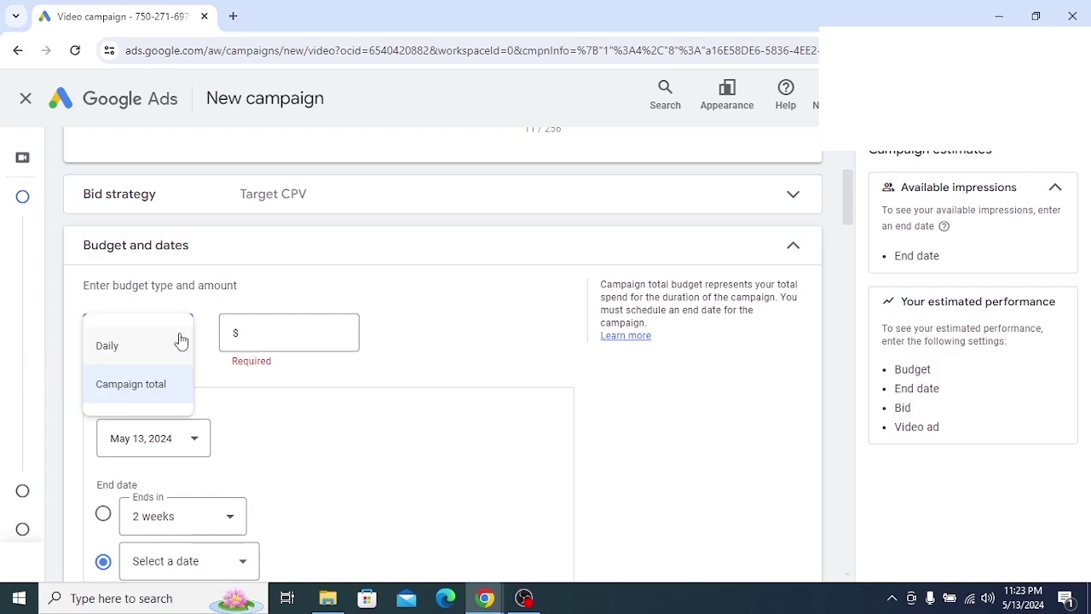
pyautogui.click(109, 347)
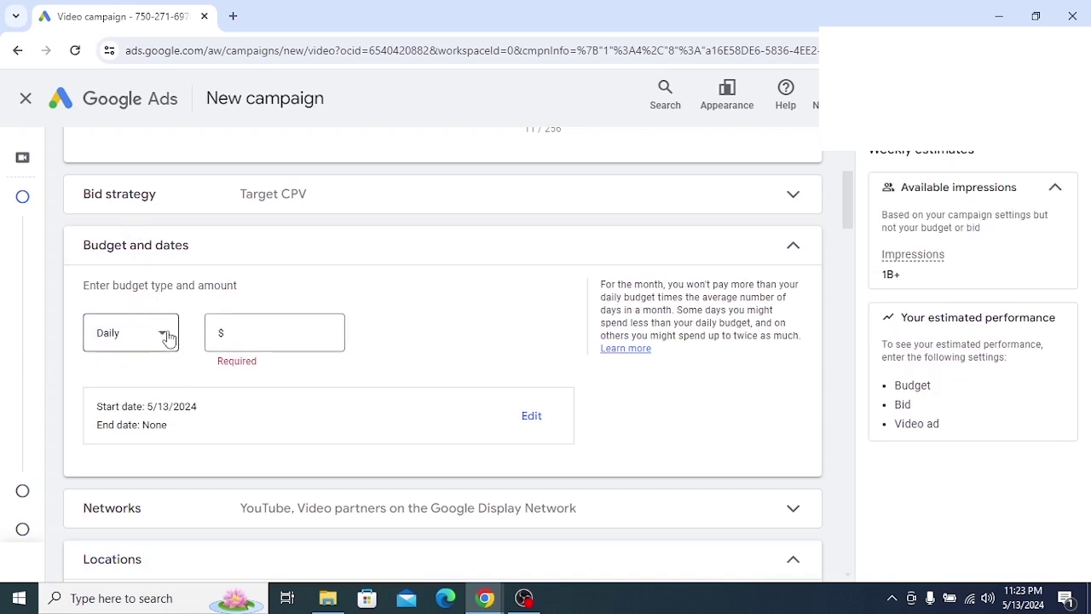
pyautogui.click(275, 333)
pyautogui.write('2.00')
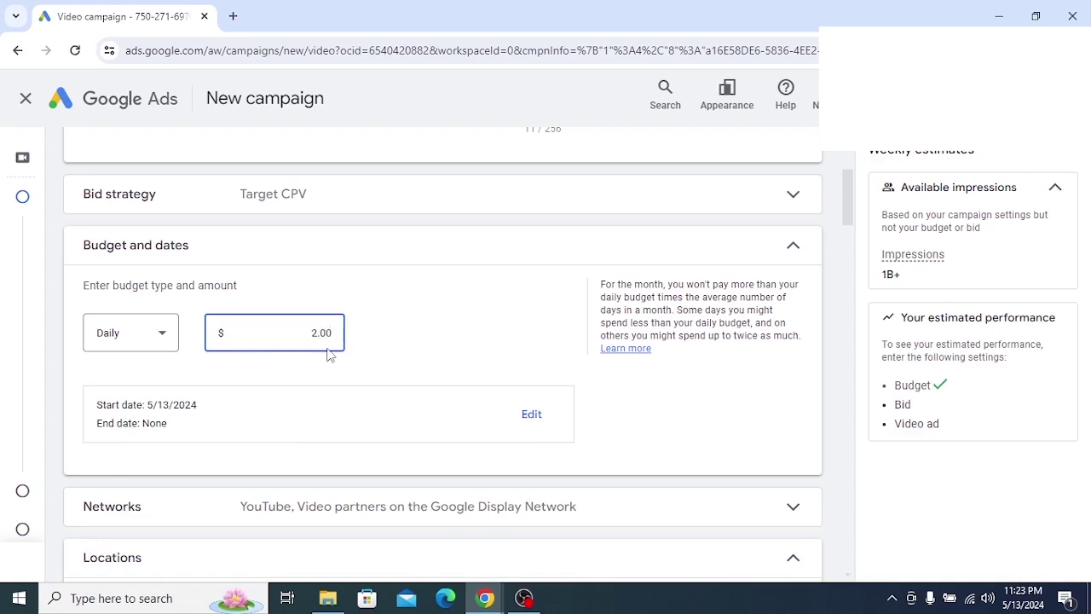
pyautogui.moveTo(311, 332); pyautogui.dragTo(366, 344)
pyautogui.click(325, 337)
pyautogui.scroll(-1, 205, 339)
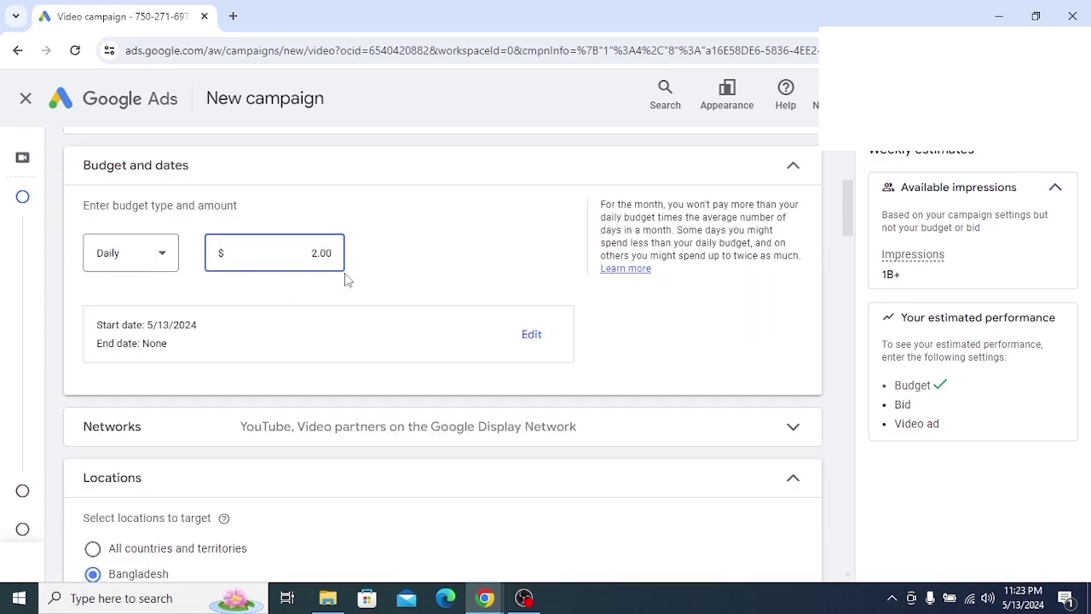
# Change the amount to 10.00 and, after trying Campaign total, return to Daily
pyautogui.click(163, 253)
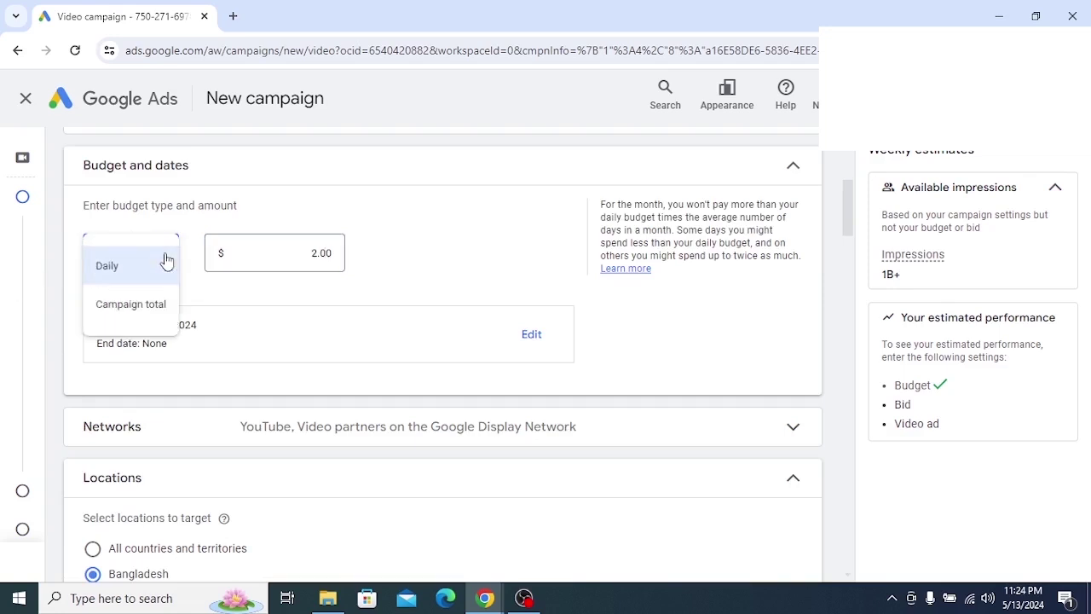
pyautogui.click(114, 308)
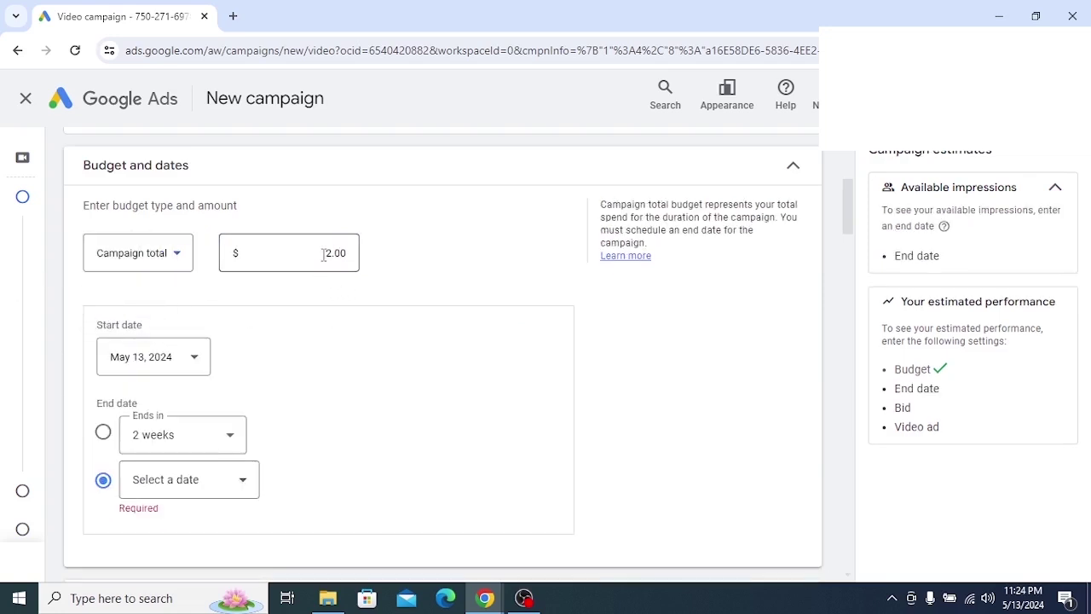
pyautogui.moveTo(324, 253); pyautogui.dragTo(388, 262)
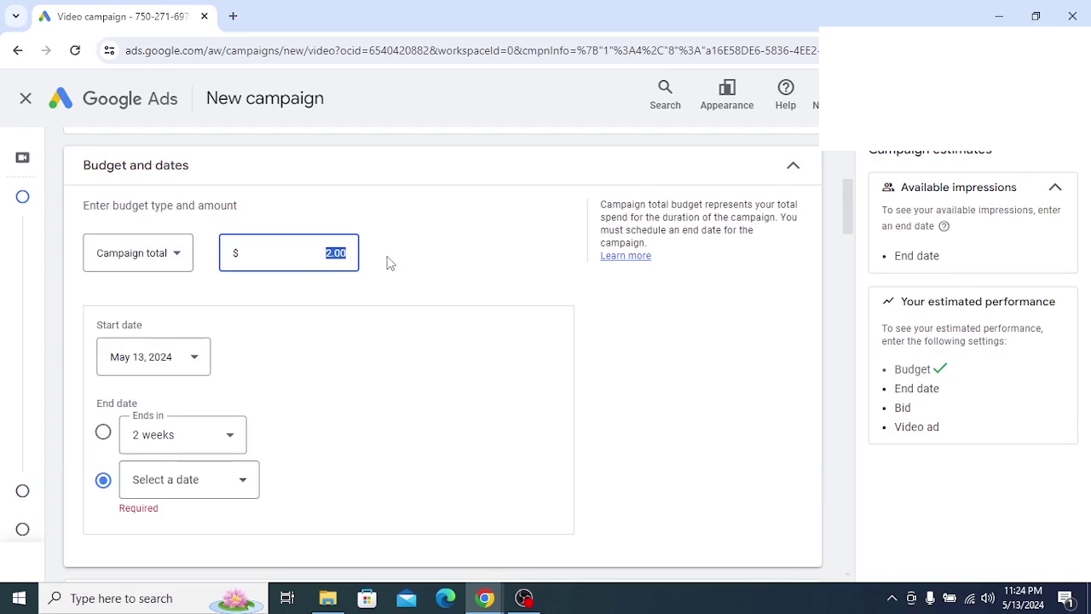
pyautogui.write('10')
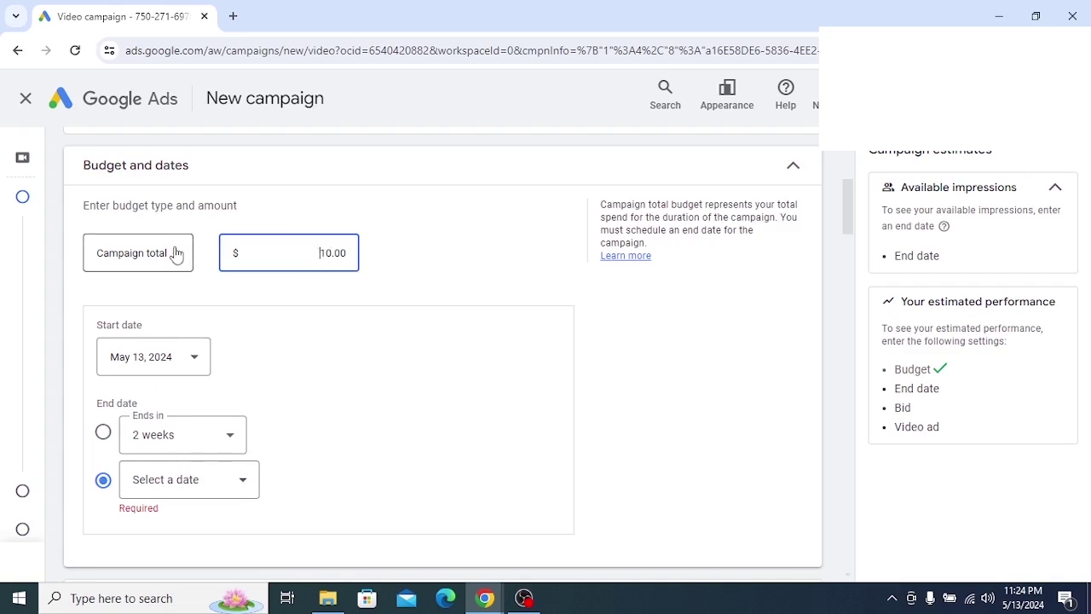
pyautogui.moveTo(320, 256); pyautogui.dragTo(365, 264)
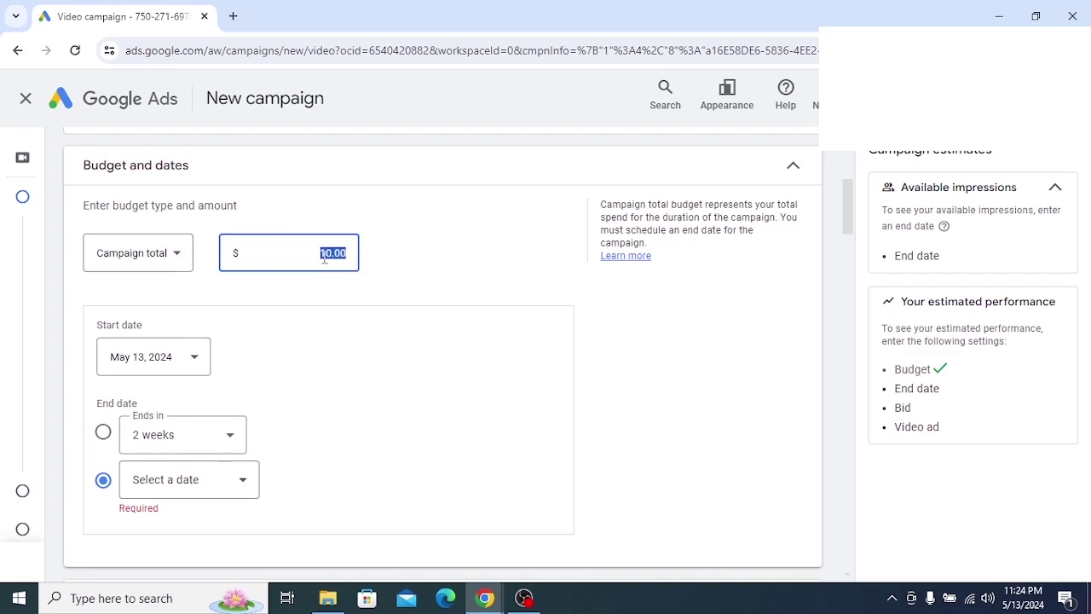
pyautogui.click(324, 258)
pyautogui.click(180, 263)
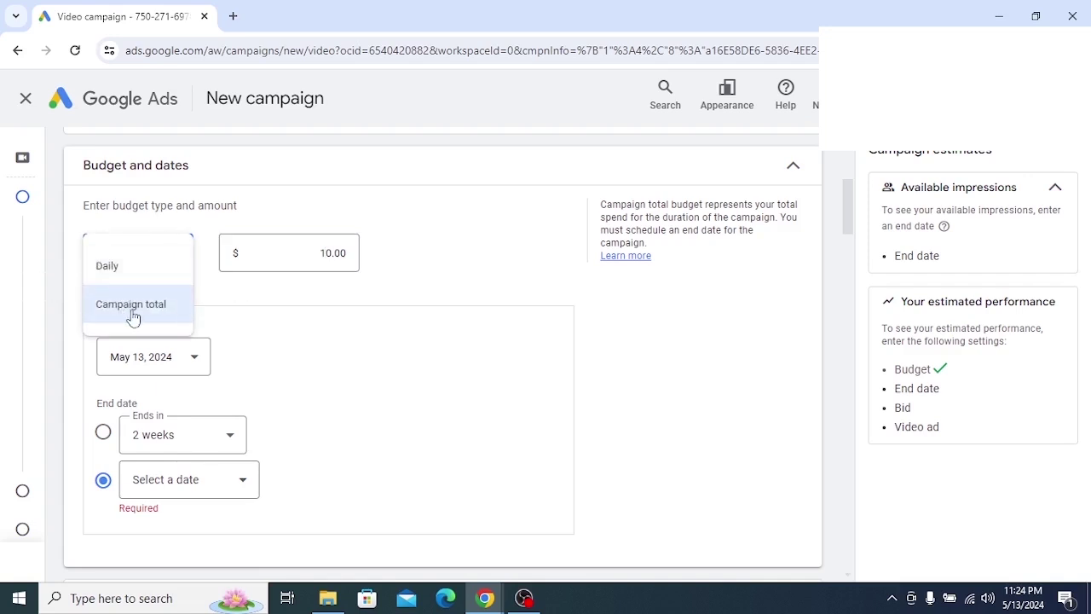
pyautogui.click(110, 267)
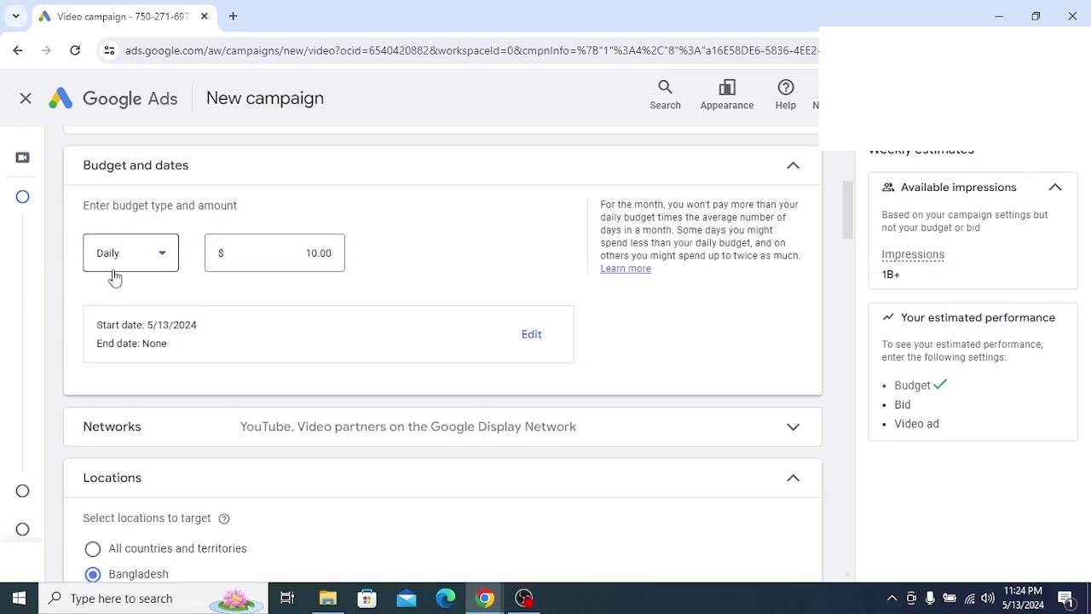
pyautogui.click(319, 256)
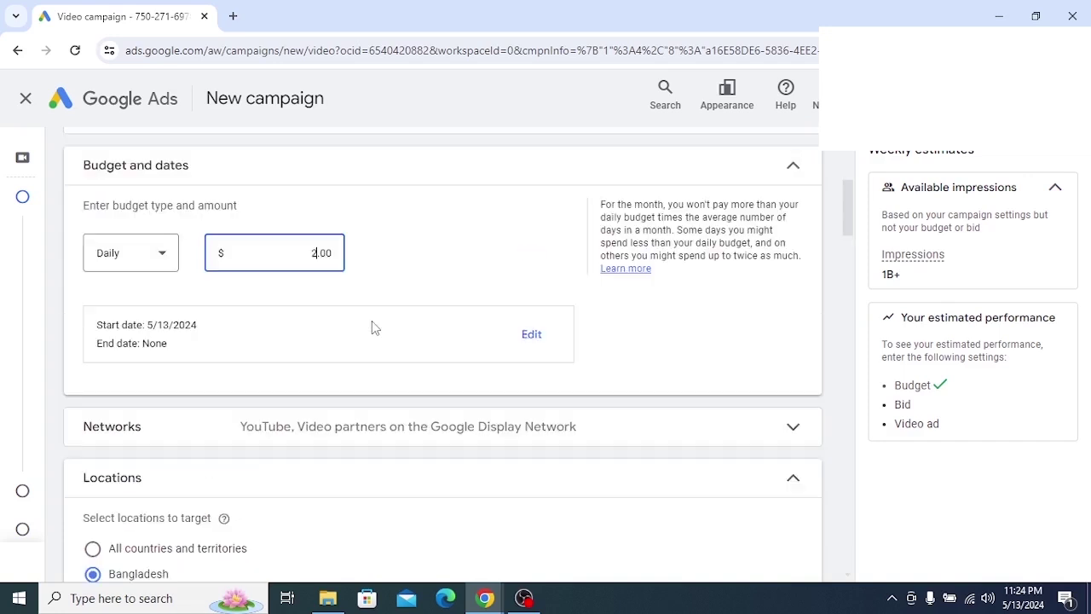
pyautogui.moveTo(96, 324); pyautogui.dragTo(220, 380)
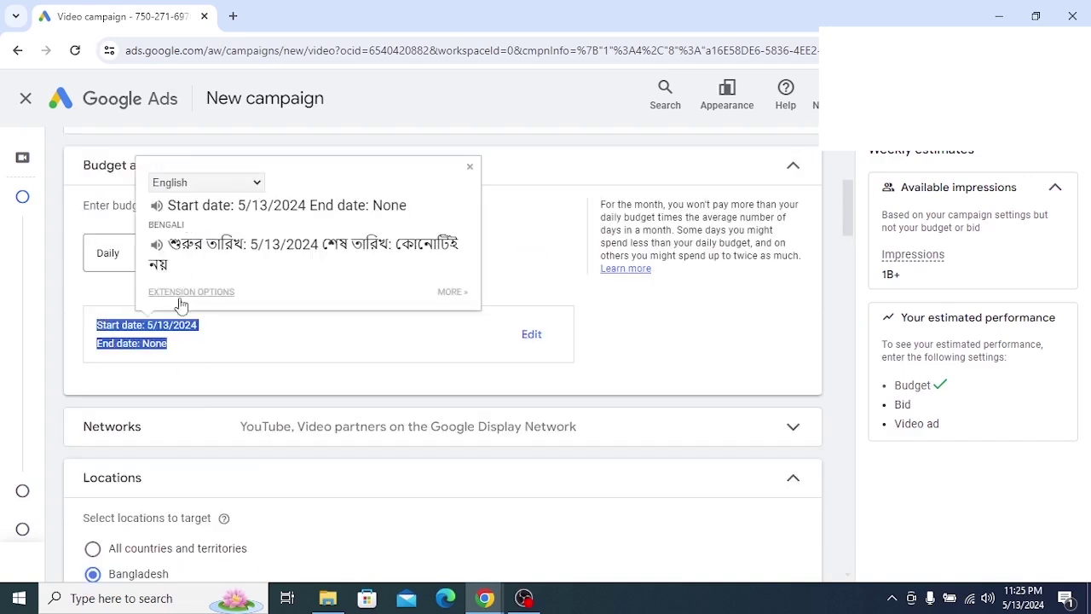
pyautogui.click(215, 369)
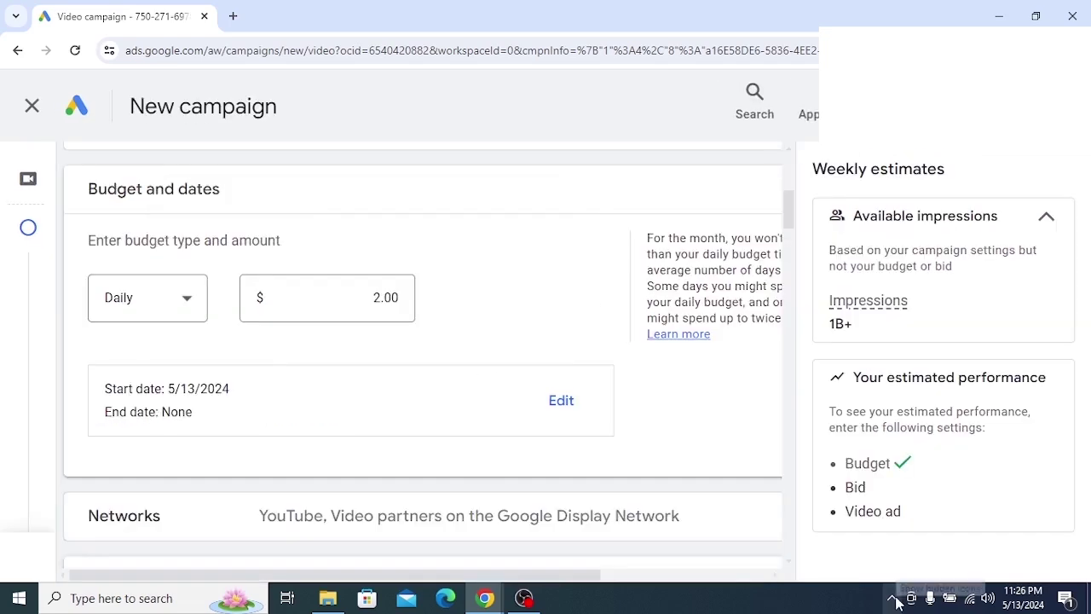
pyautogui.click(892, 599)
pyautogui.click(891, 569)
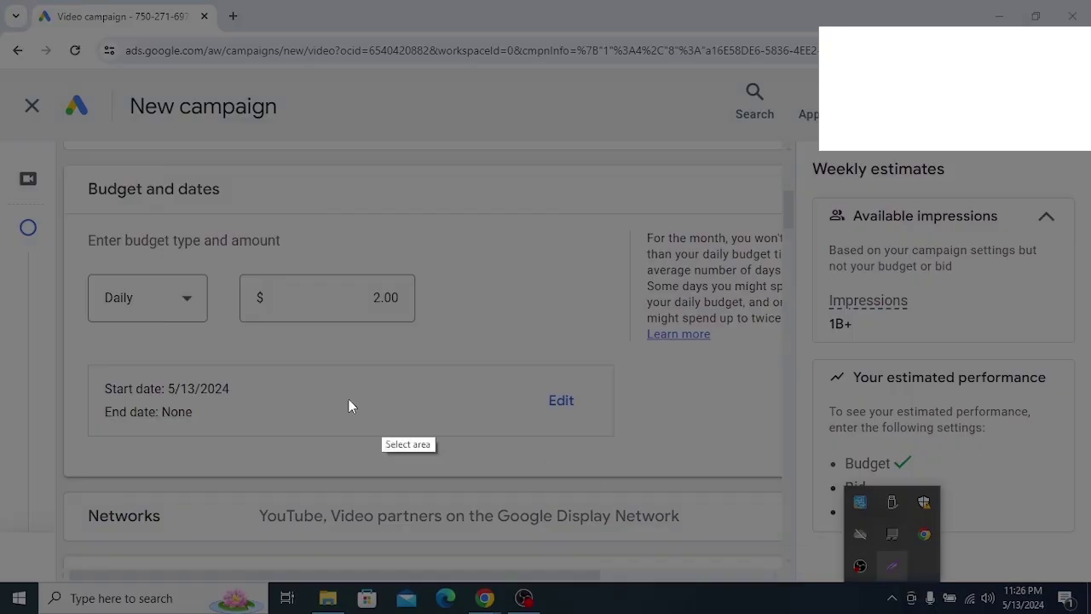
pyautogui.moveTo(29, 349); pyautogui.dragTo(697, 482)
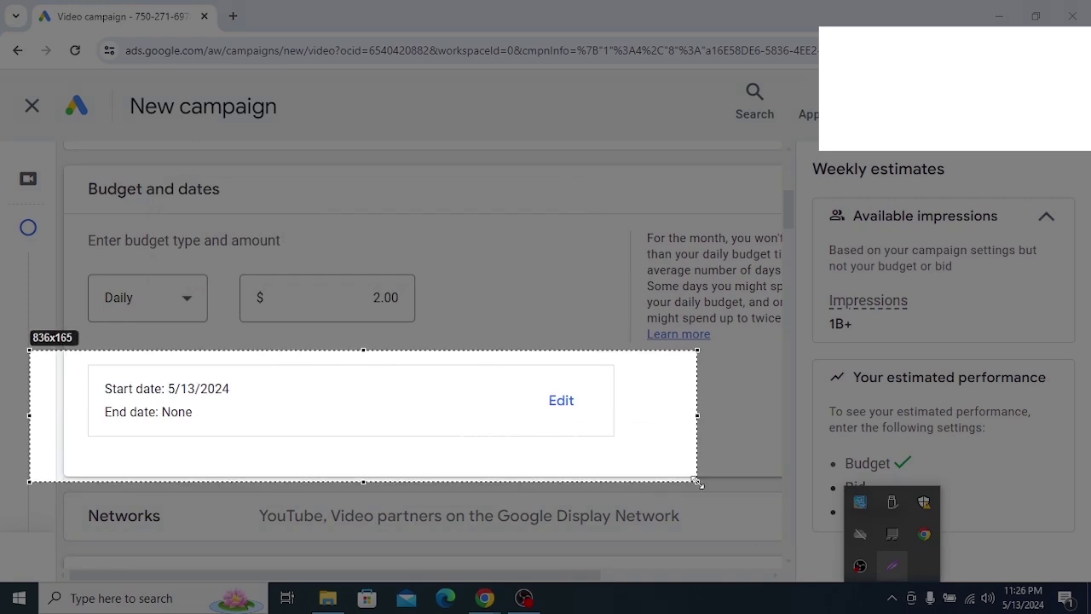
pyautogui.moveTo(76, 378); pyautogui.dragTo(305, 430)
pyautogui.rightClick(390, 408)
pyautogui.click(423, 523)
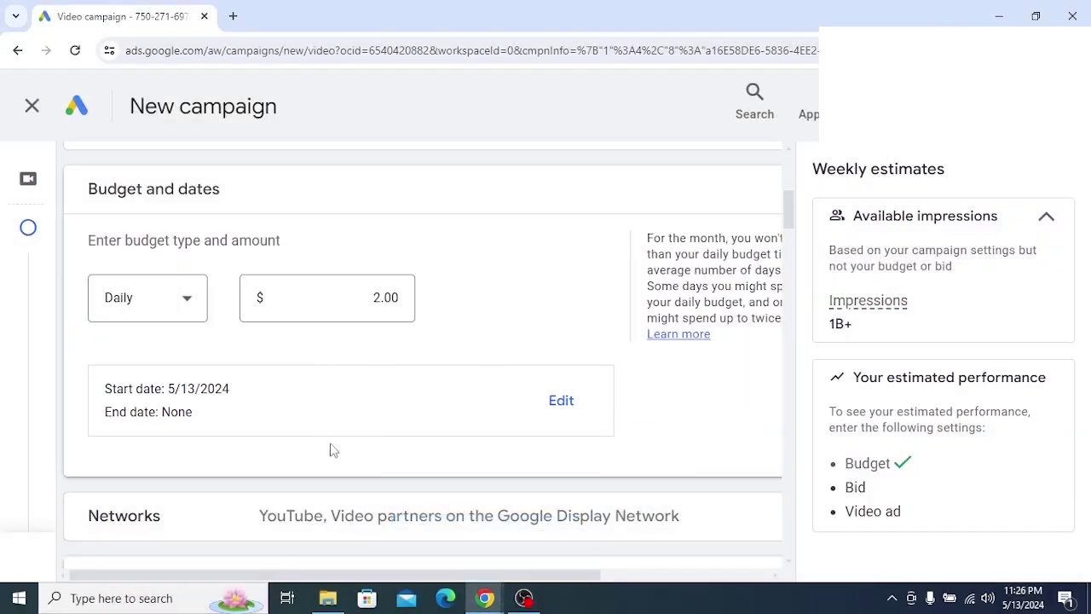
# Open the date editors and set the start date to May 17
pyautogui.click(560, 406)
pyautogui.scroll(-3, 483, 383)
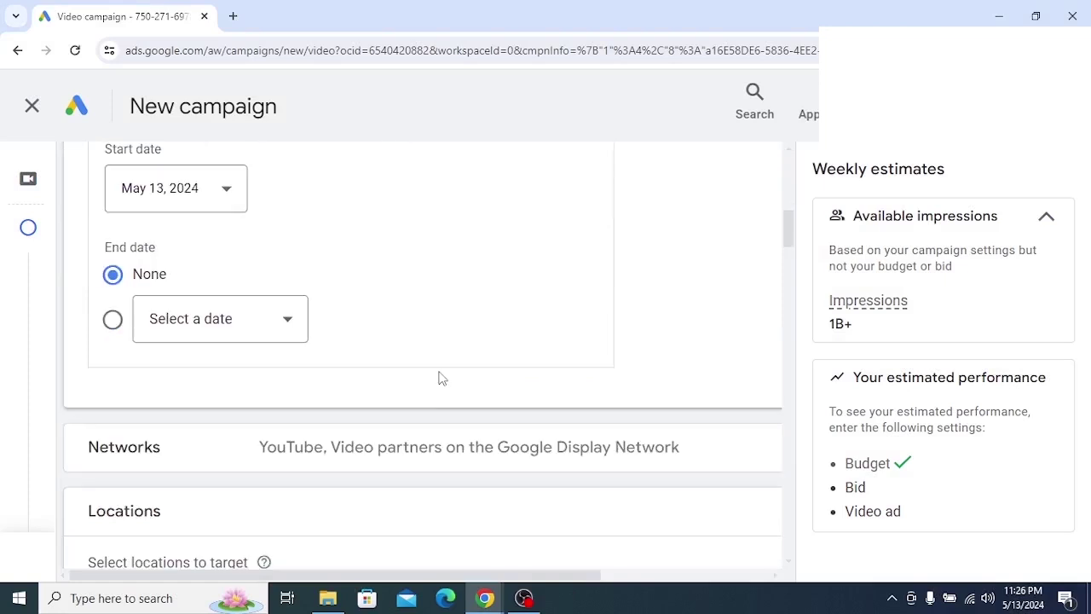
pyautogui.scroll(1, 441, 378)
pyautogui.scroll(1, 441, 377)
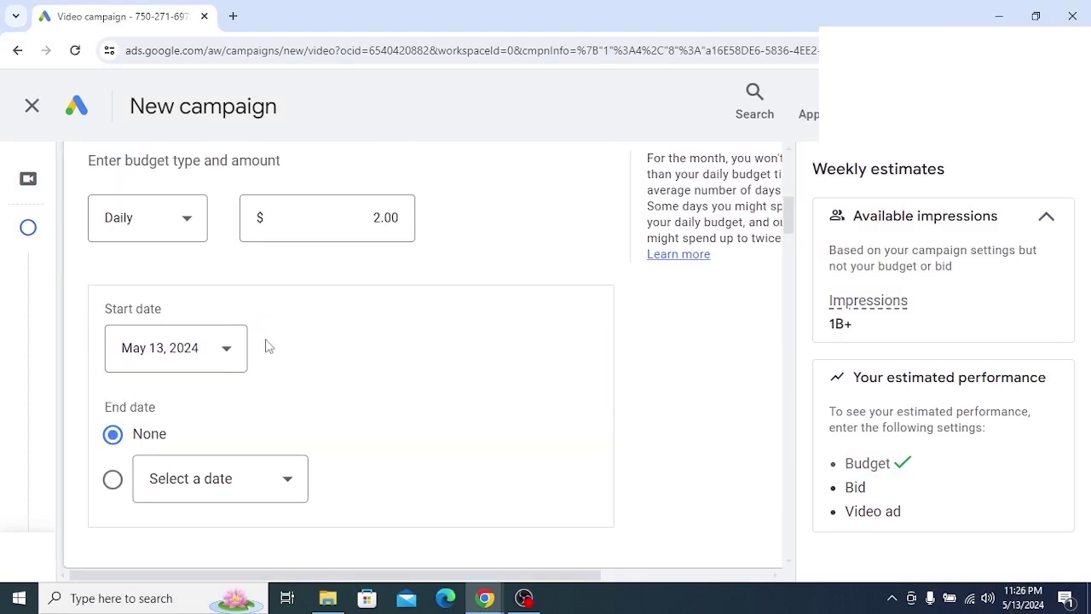
pyautogui.scroll(-1, 267, 346)
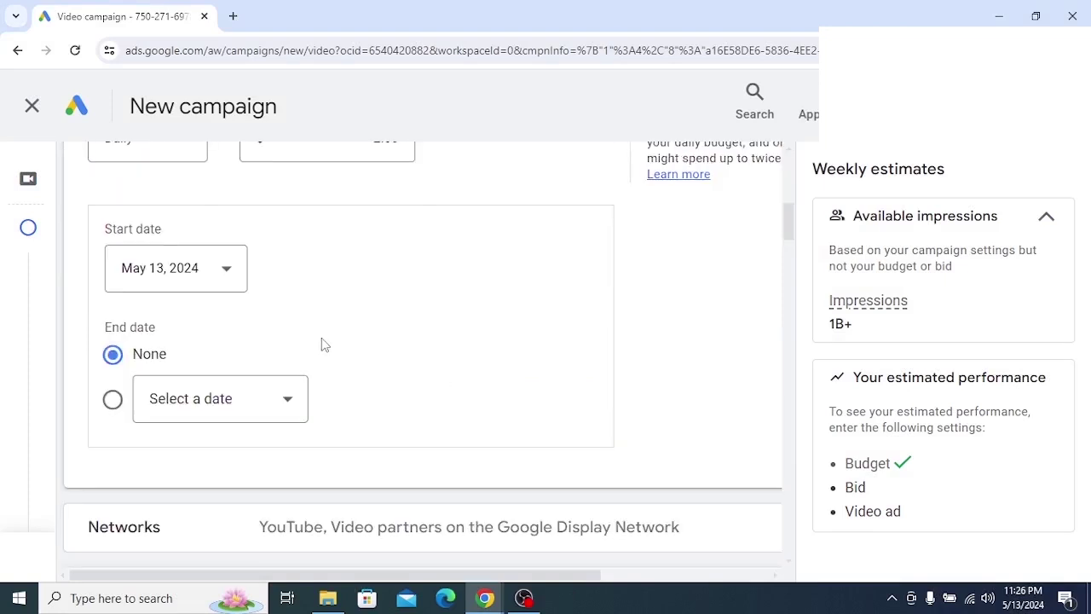
pyautogui.click(222, 272)
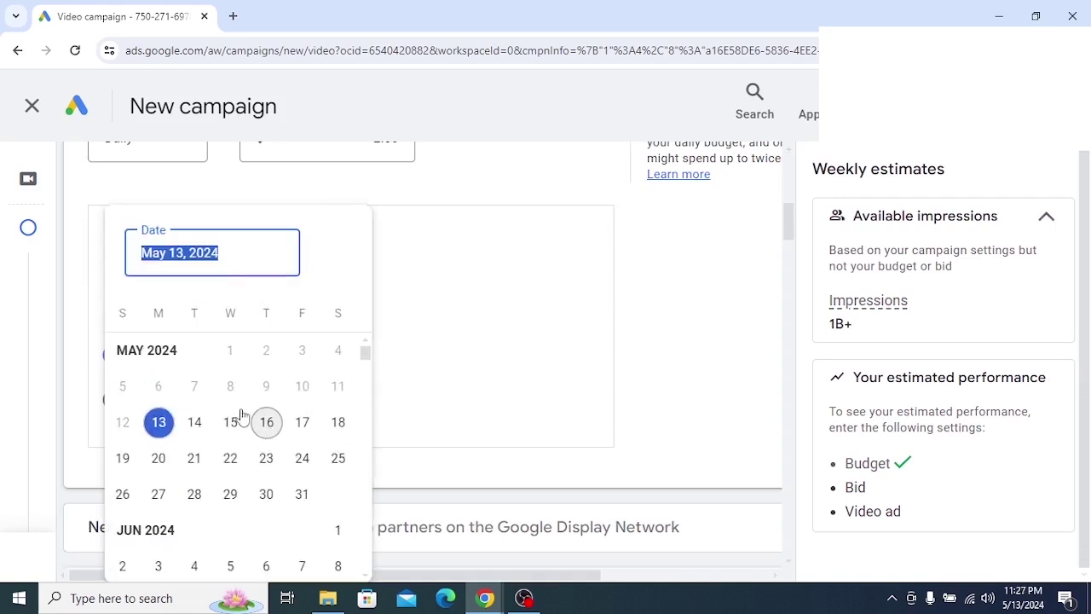
pyautogui.click(303, 423)
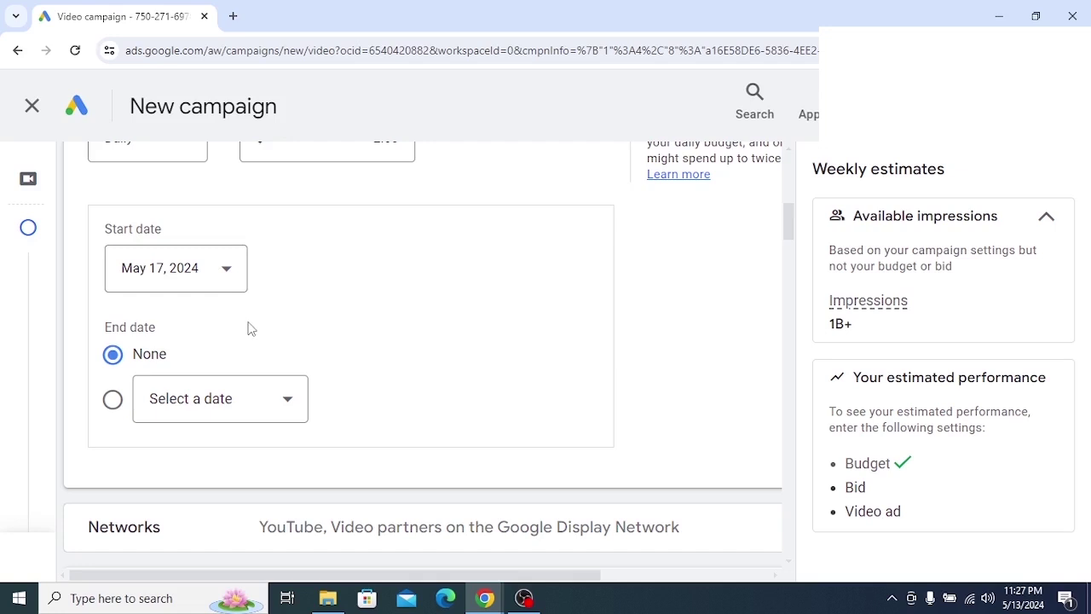
# Try May 13, return the start date to May 17, and screenshot the date settings
pyautogui.click(228, 271)
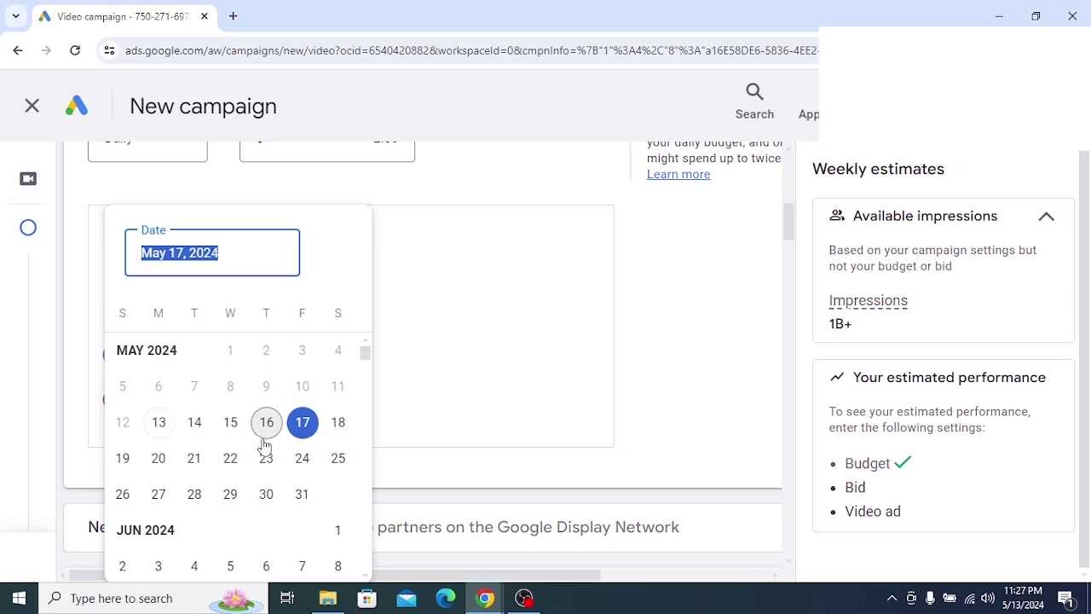
pyautogui.click(156, 422)
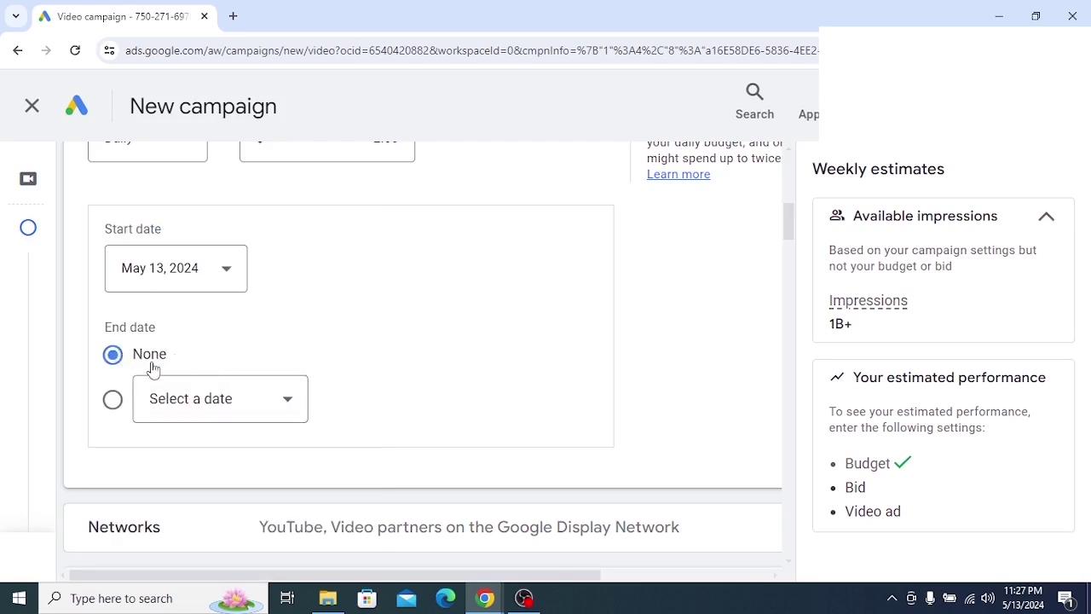
pyautogui.click(228, 271)
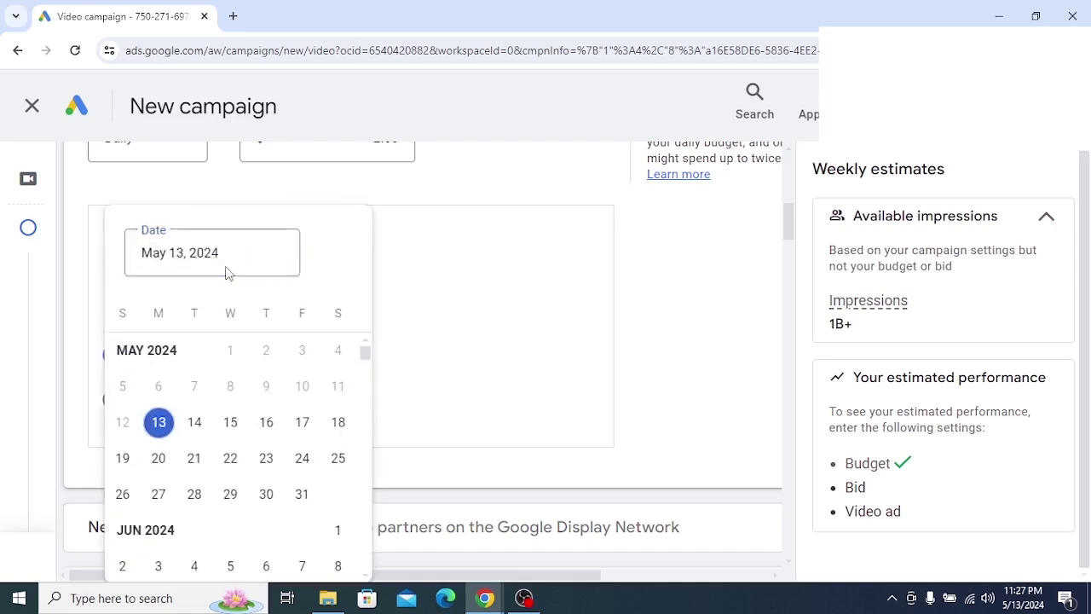
pyautogui.click(303, 422)
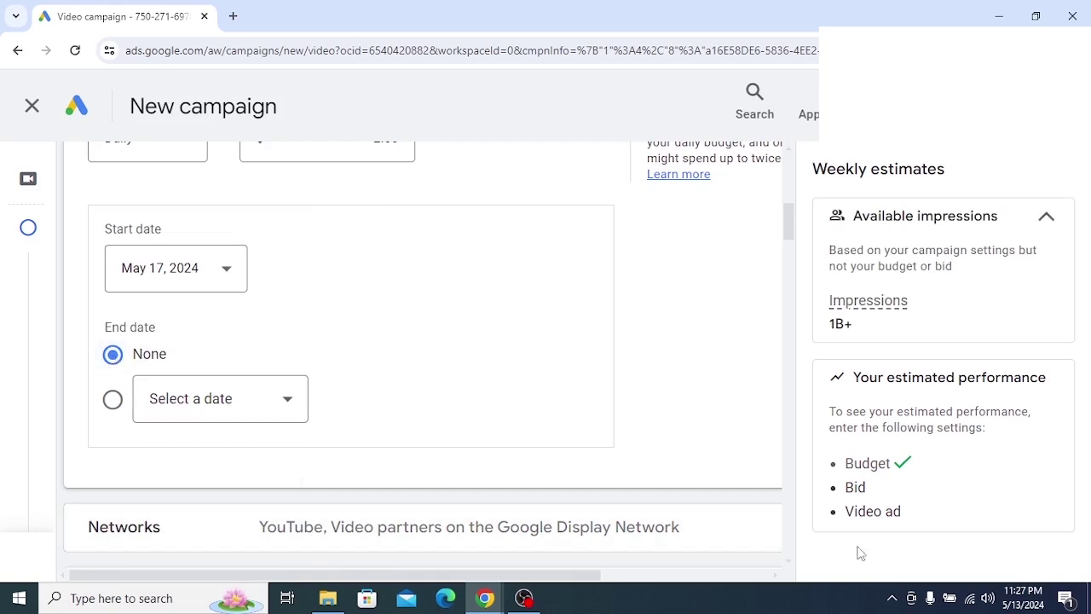
pyautogui.click(891, 598)
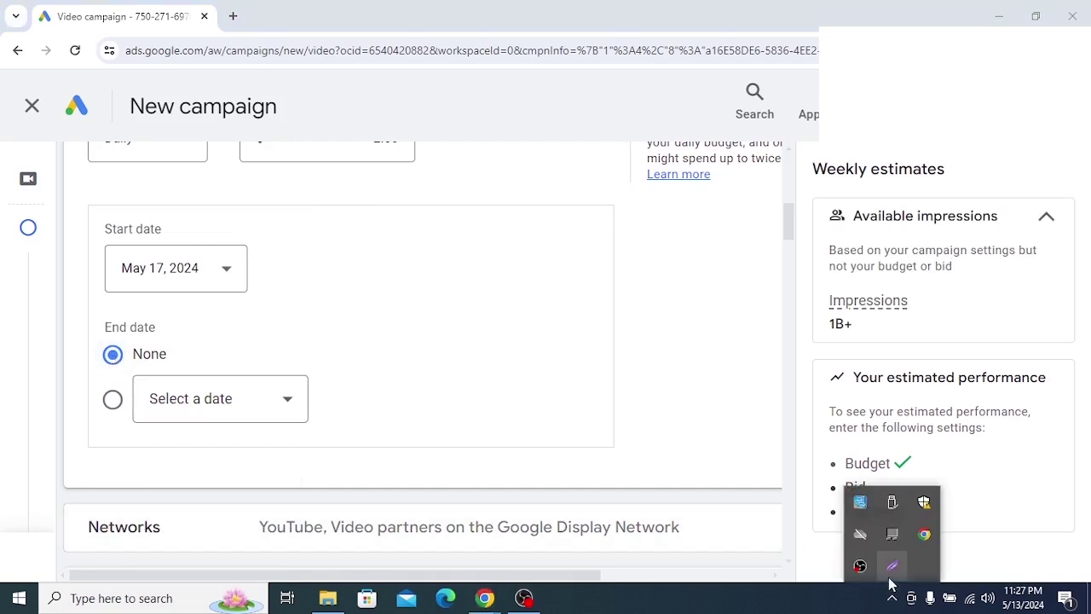
pyautogui.click(893, 568)
pyautogui.moveTo(41, 255); pyautogui.dragTo(375, 498)
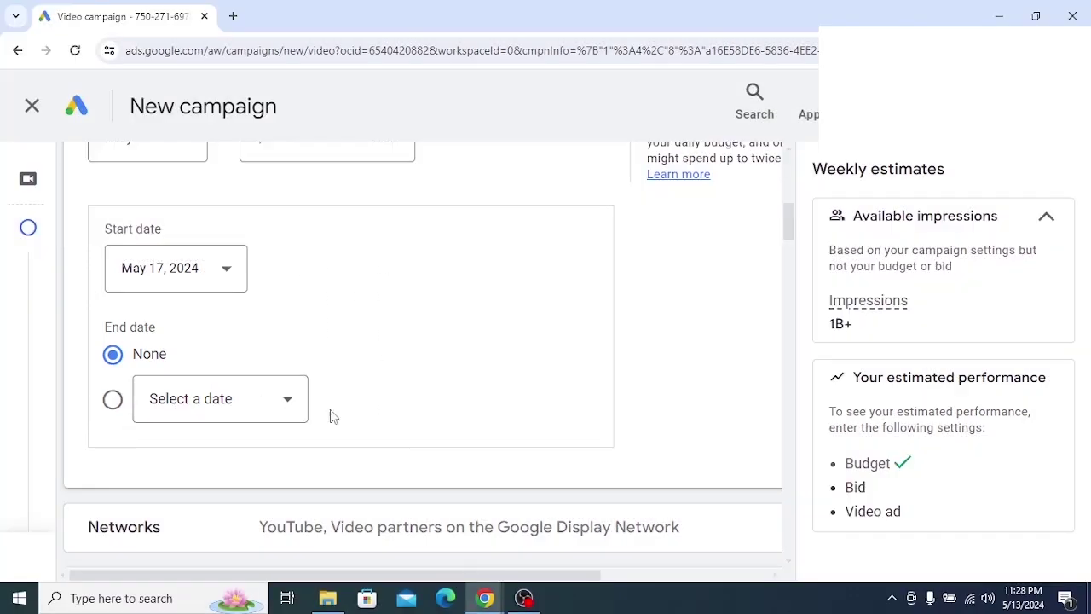
pyautogui.click(287, 403)
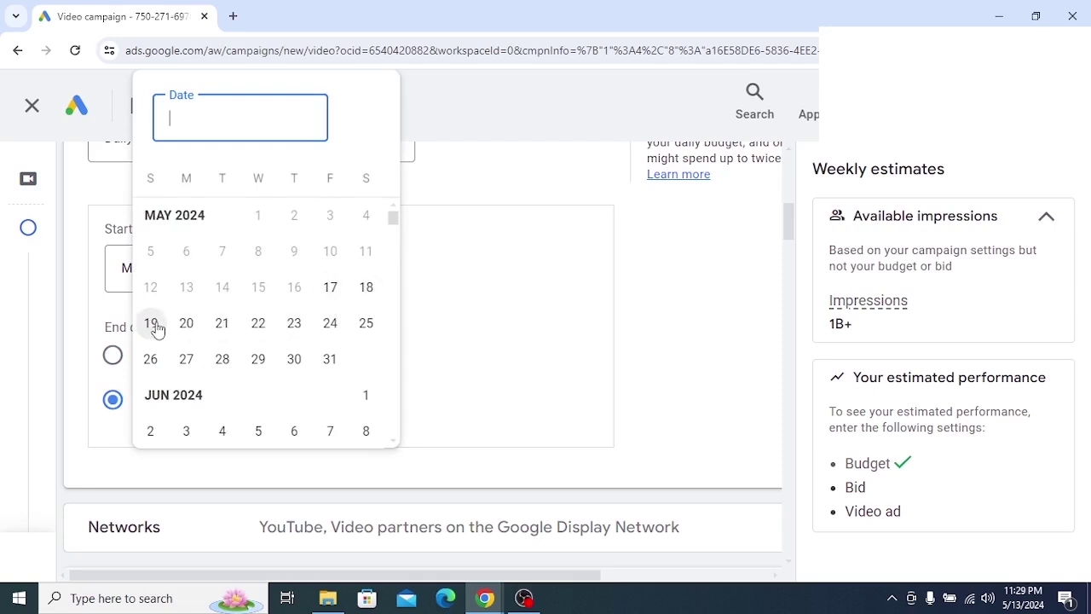
pyautogui.click(224, 328)
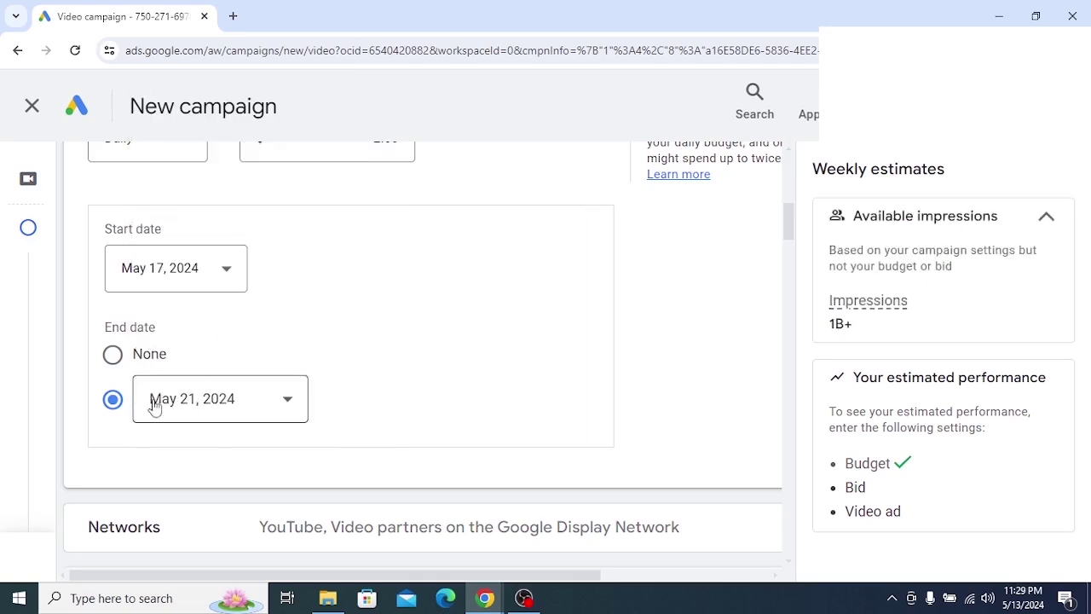
pyautogui.scroll(-1, 202, 303)
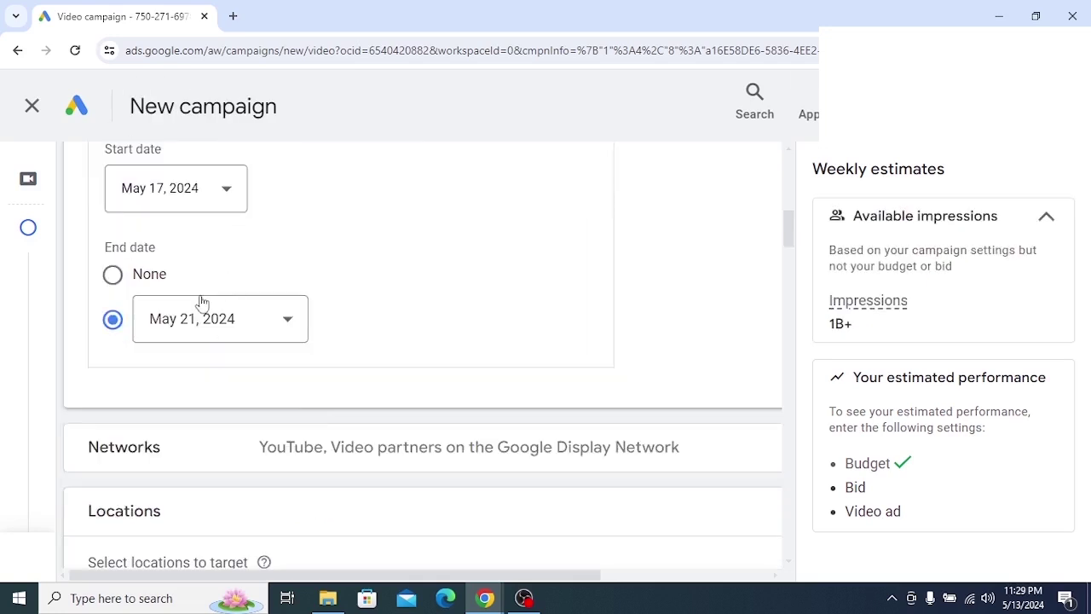
pyautogui.click(274, 330)
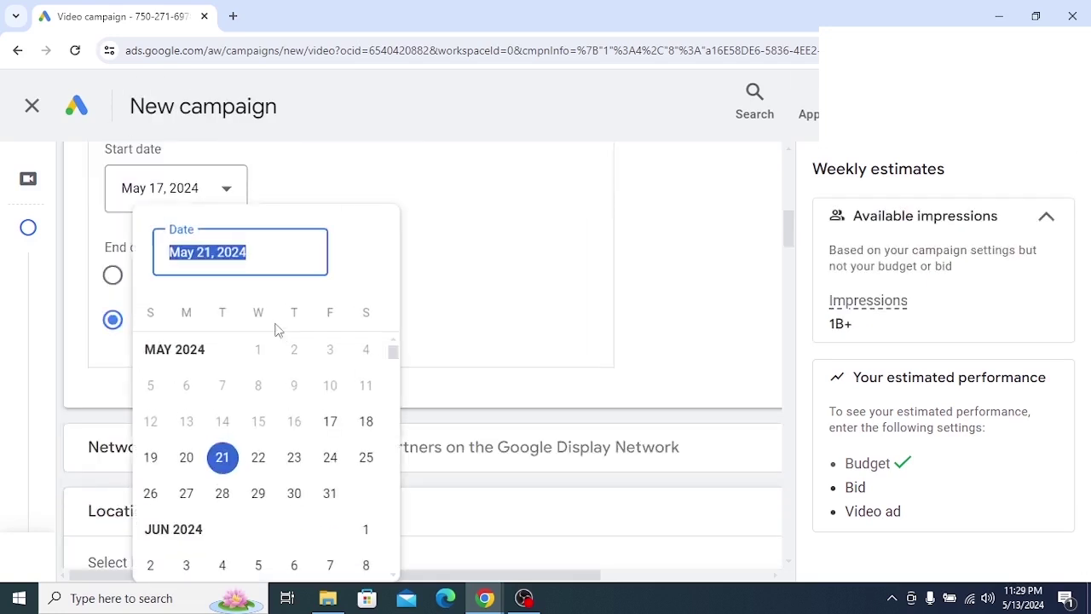
pyautogui.click(440, 372)
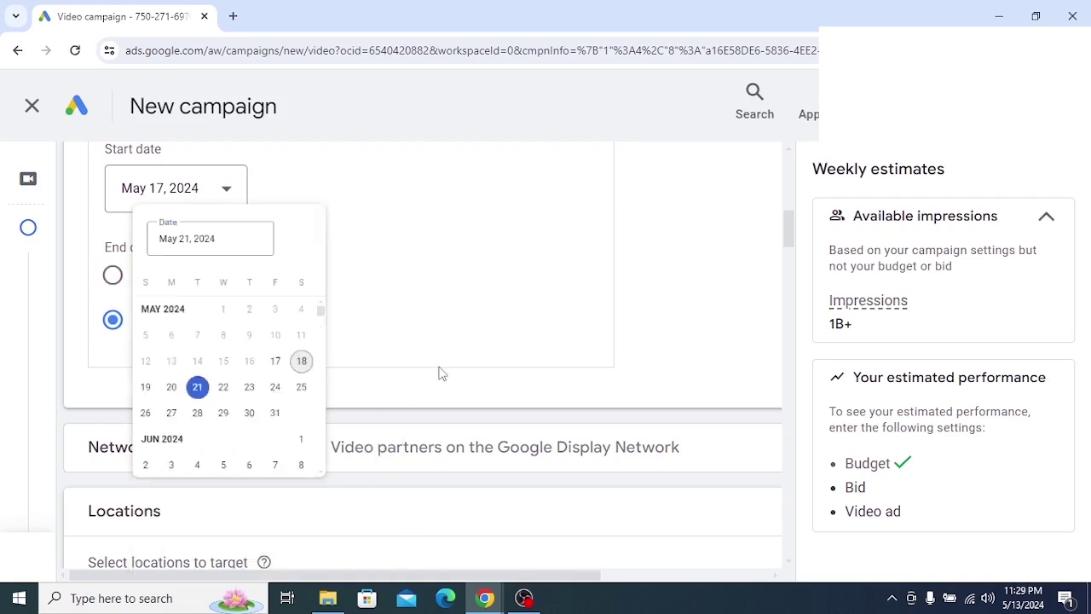
pyautogui.click(112, 278)
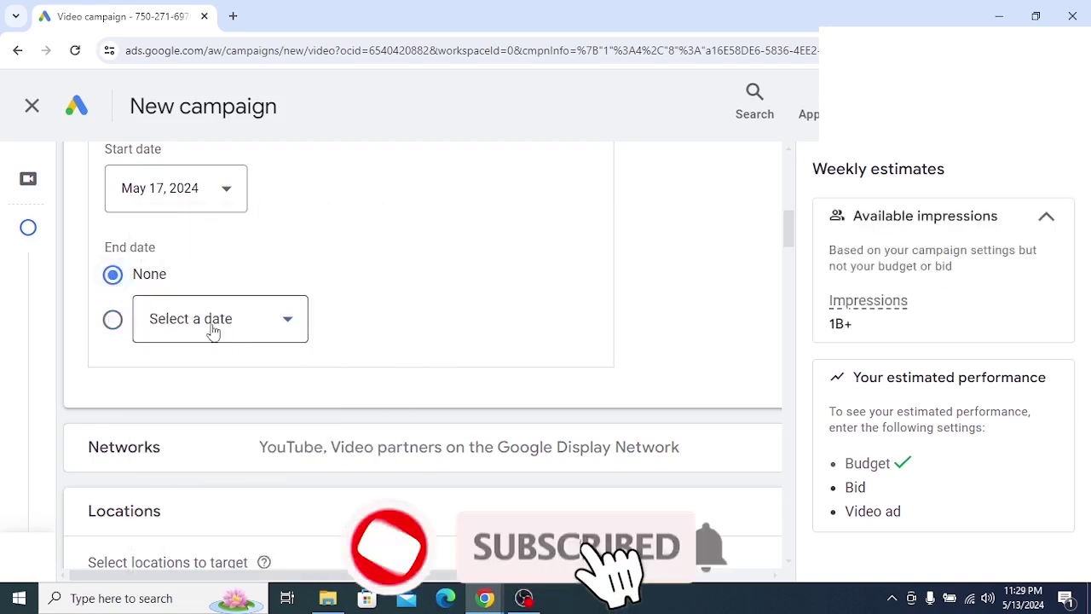
pyautogui.click(280, 331)
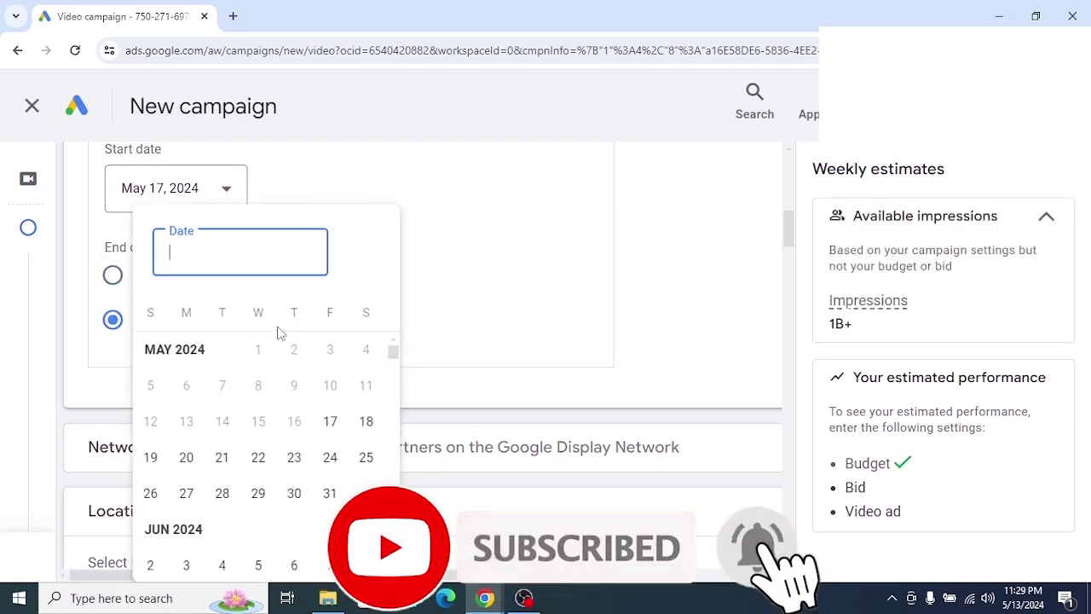
pyautogui.click(452, 284)
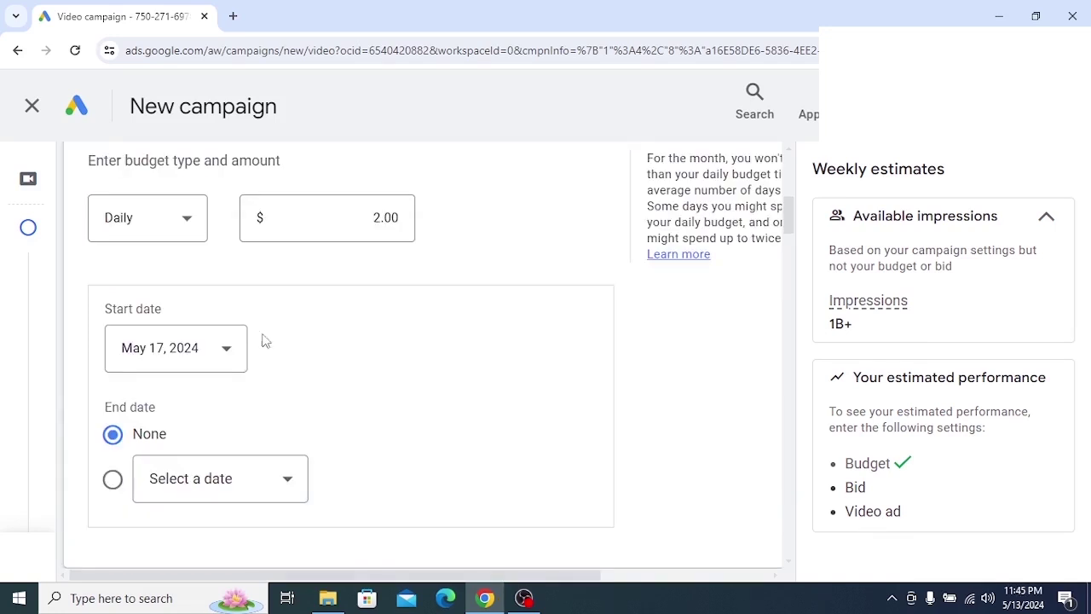
# Expand the Networks section to see where the campaign's ads can run
pyautogui.scroll(-1, 321, 395)
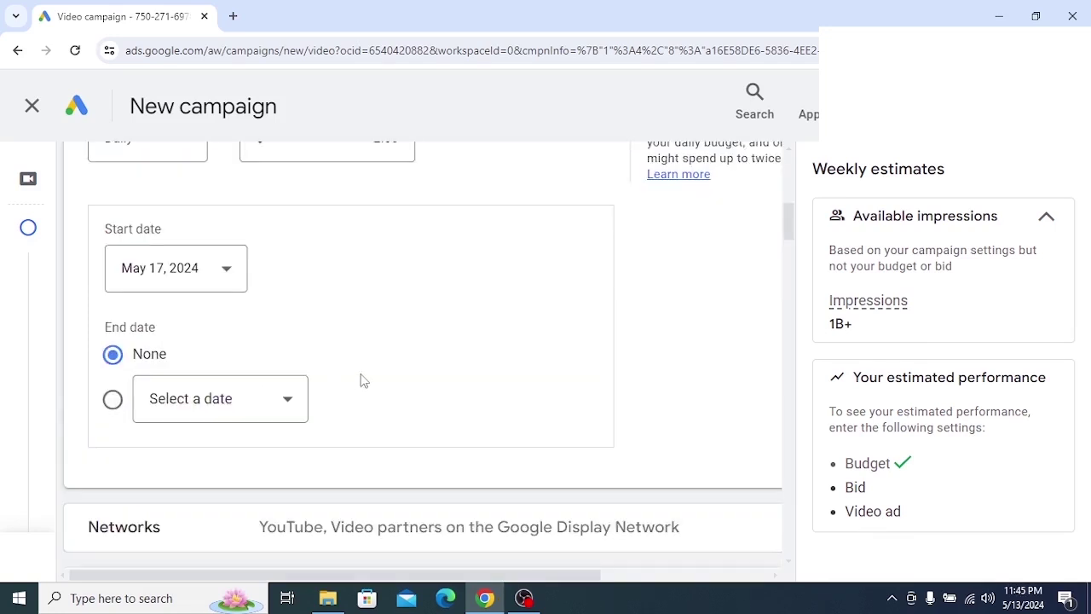
pyautogui.scroll(-4, 364, 363)
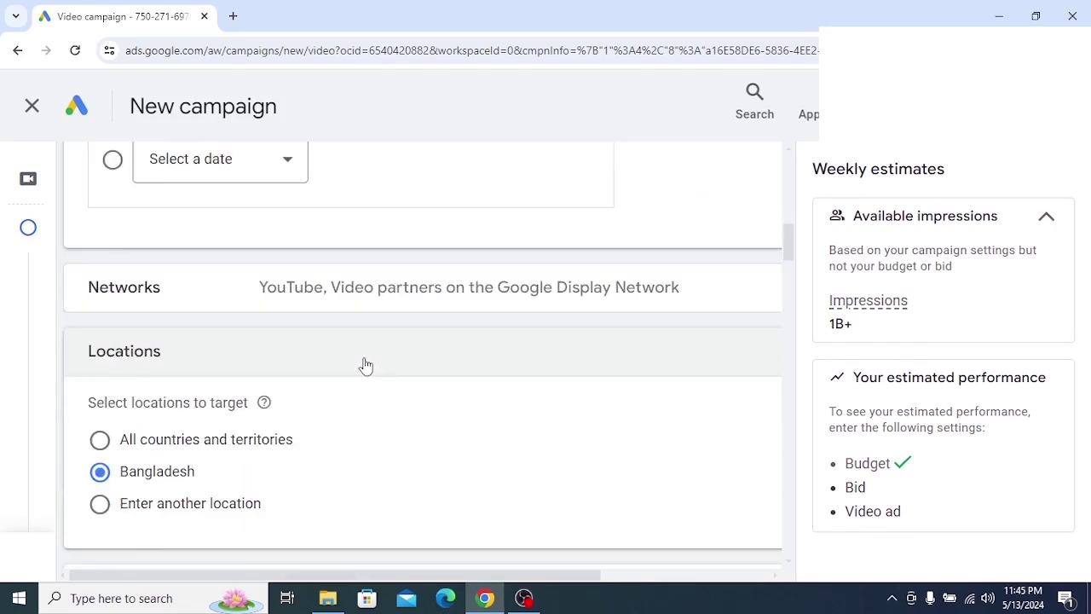
pyautogui.scroll(1, 363, 364)
pyautogui.scroll(-1, 178, 321)
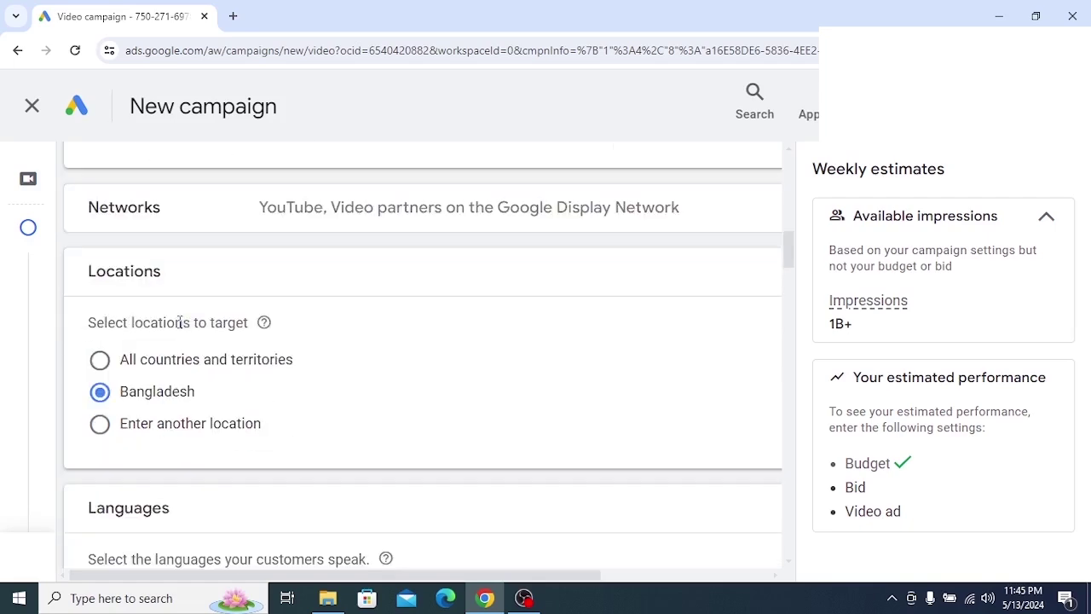
pyautogui.scroll(6, 179, 282)
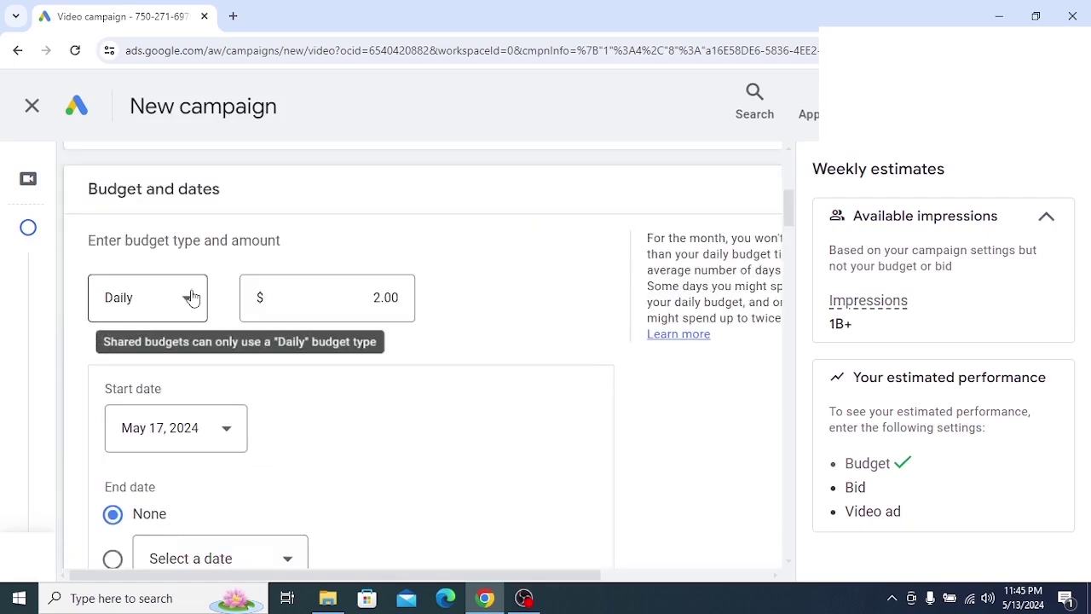
pyautogui.scroll(-6, 191, 297)
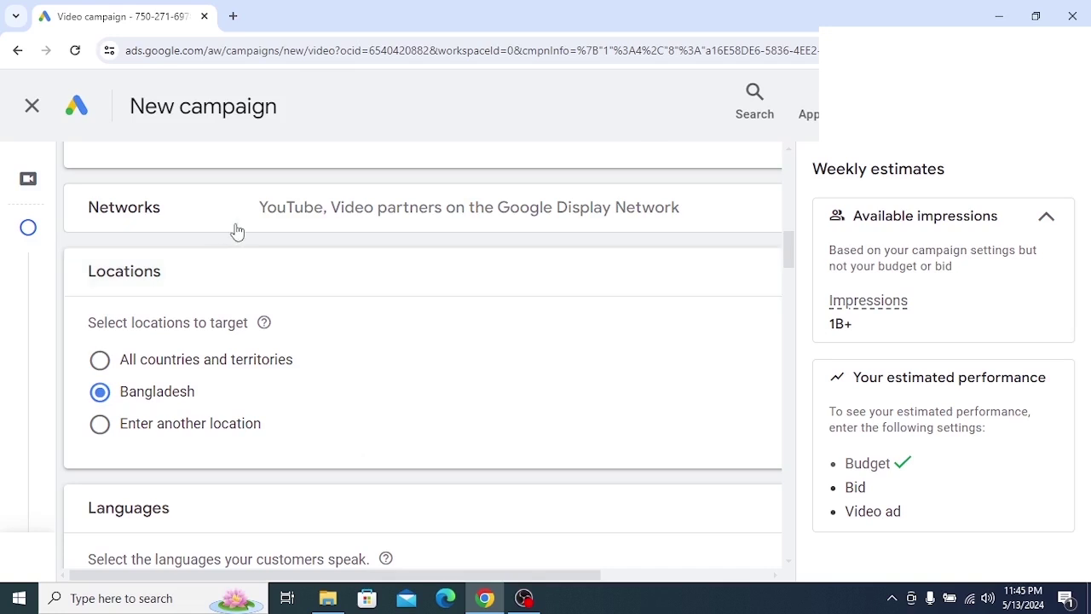
pyautogui.click(236, 225)
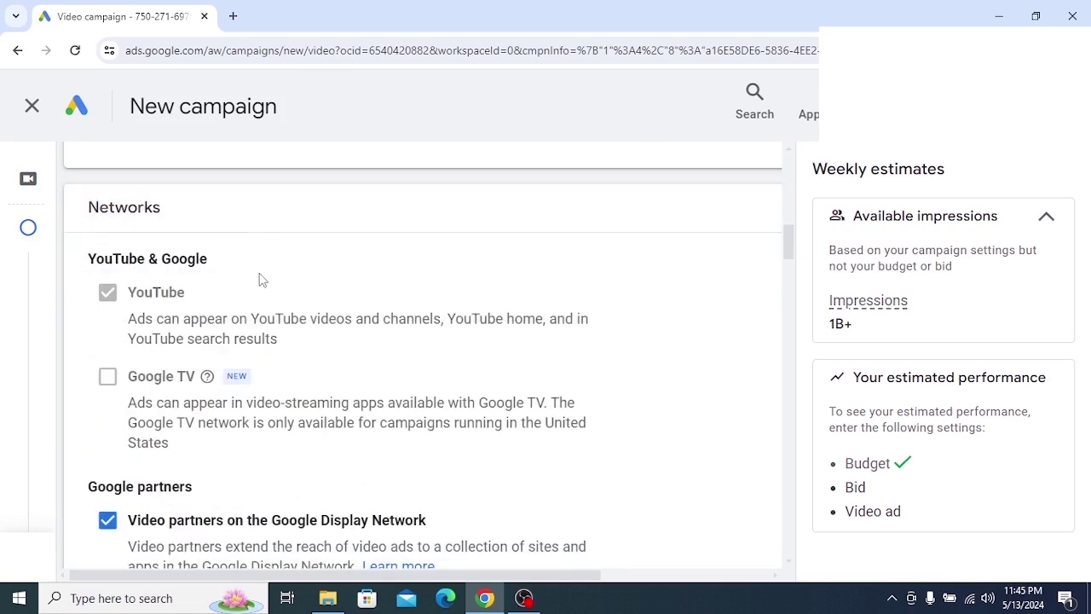
# Capture the Networks heading in a screenshot, outline it in red, then discard it
pyautogui.click(891, 597)
pyautogui.click(895, 566)
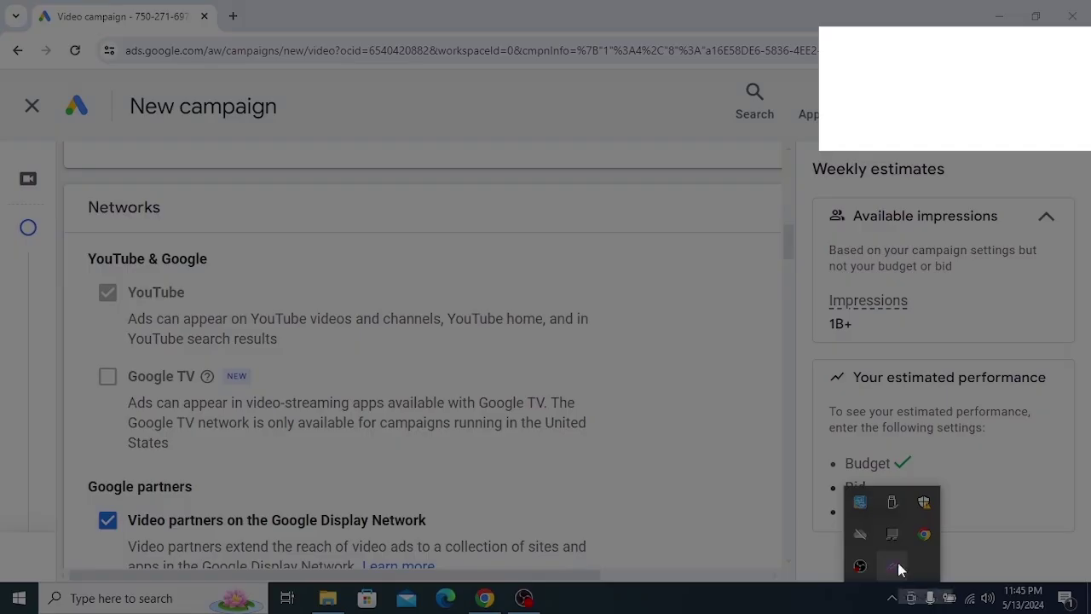
pyautogui.moveTo(55, 163)
pyautogui.mouseDown()
pyautogui.moveTo(183, 244)
pyautogui.moveTo(254, 273)
pyautogui.mouseUp()
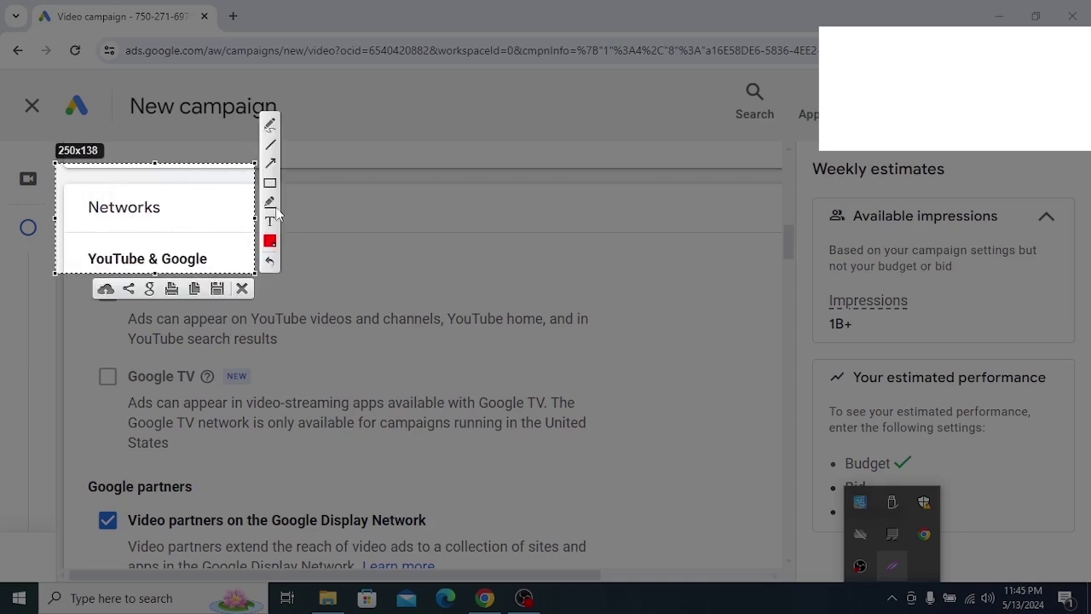
pyautogui.click(270, 184)
pyautogui.moveTo(38, 188)
pyautogui.mouseDown()
pyautogui.moveTo(74, 220)
pyautogui.moveTo(213, 234)
pyautogui.mouseUp()
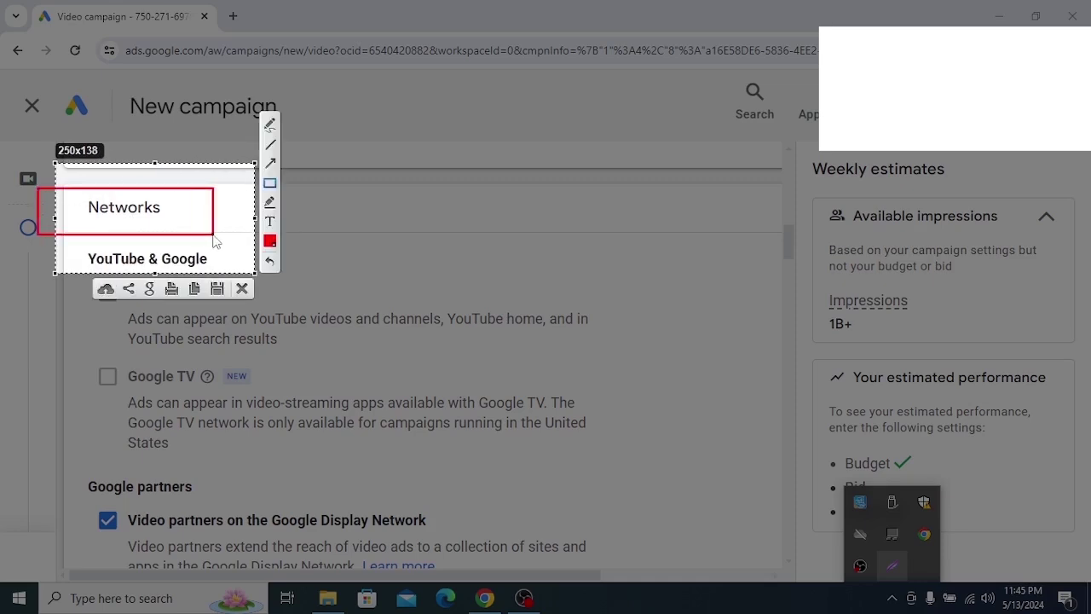
pyautogui.rightClick(161, 221)
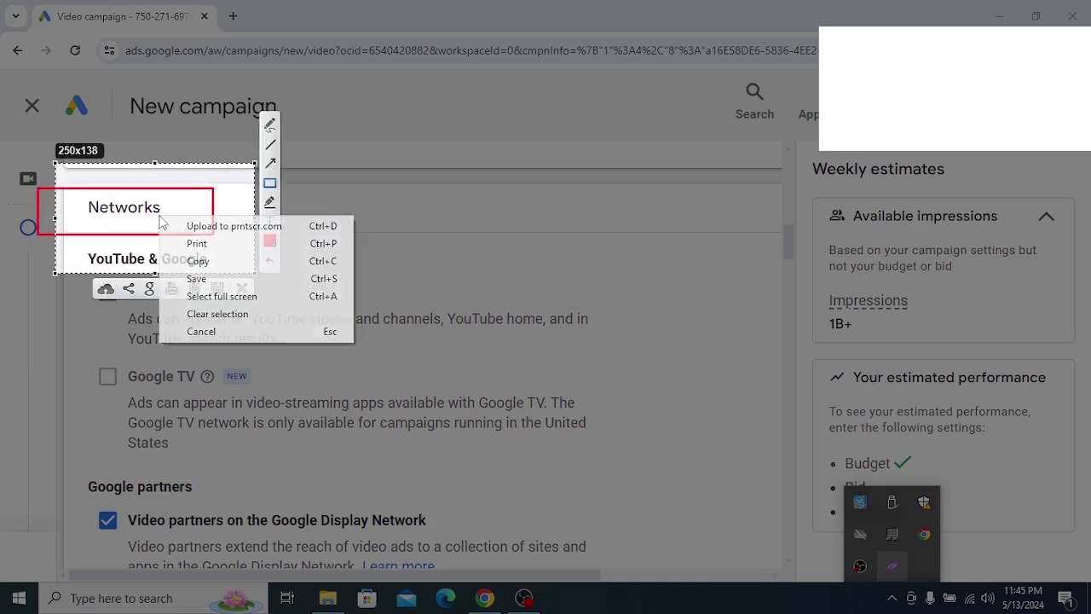
pyautogui.click(200, 332)
# Screenshot the YouTube & Google network options, mark YouTube with an arrow and box, then discard
pyautogui.scroll(-2, 296, 313)
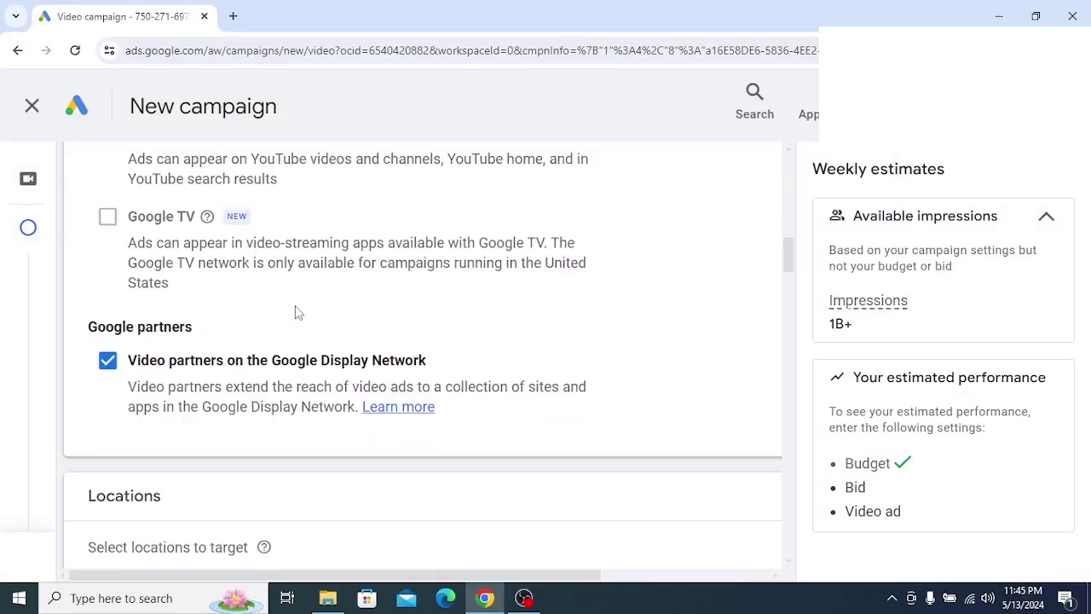
pyautogui.scroll(1, 297, 312)
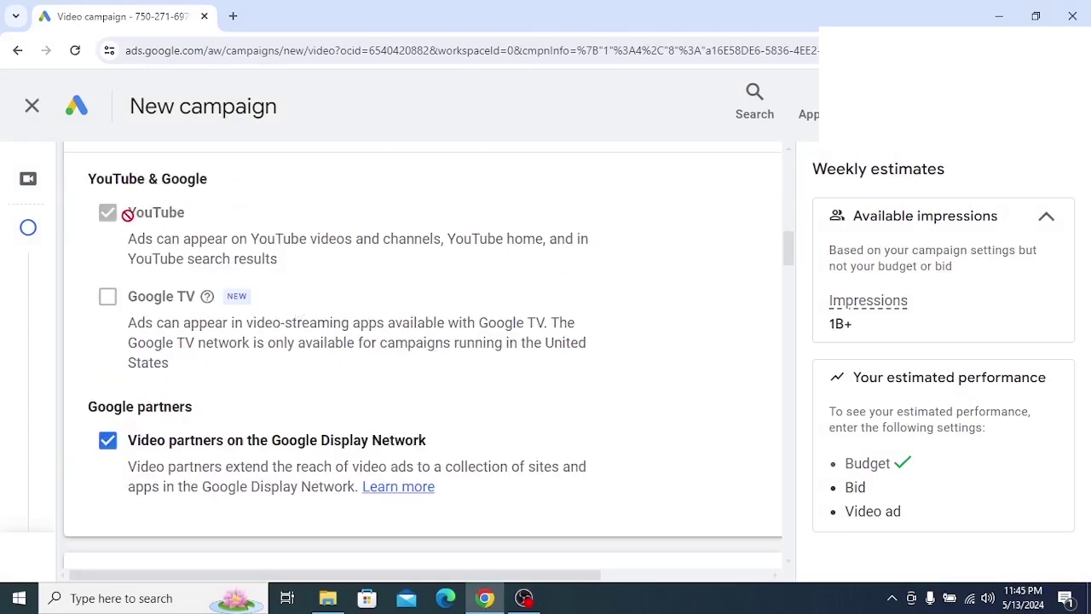
pyautogui.press('Print')
pyautogui.moveTo(49, 162); pyautogui.dragTo(558, 455)
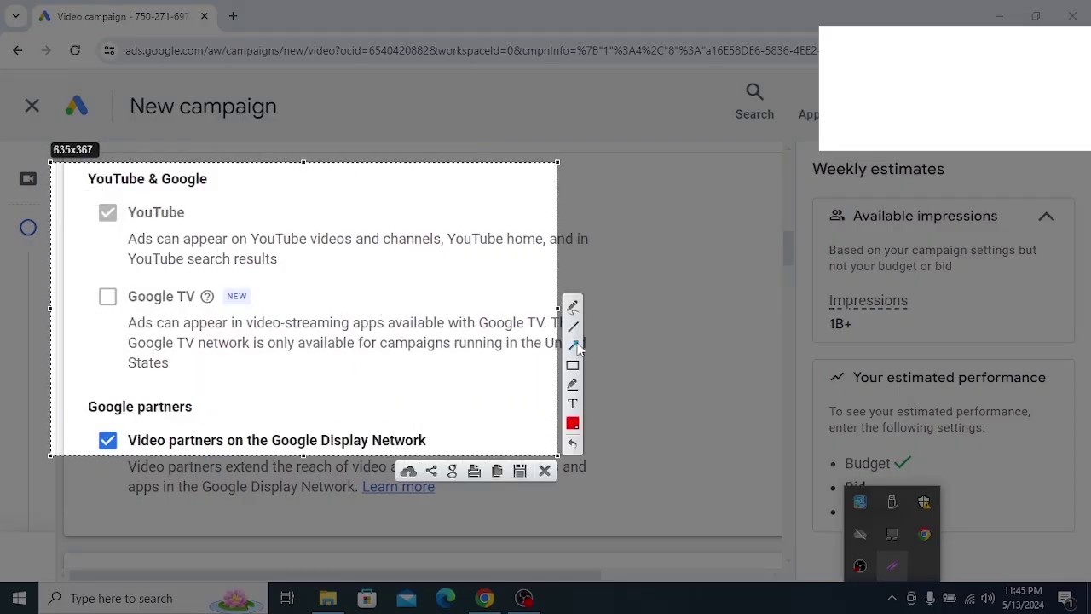
pyautogui.moveTo(148, 365); pyautogui.dragTo(142, 226)
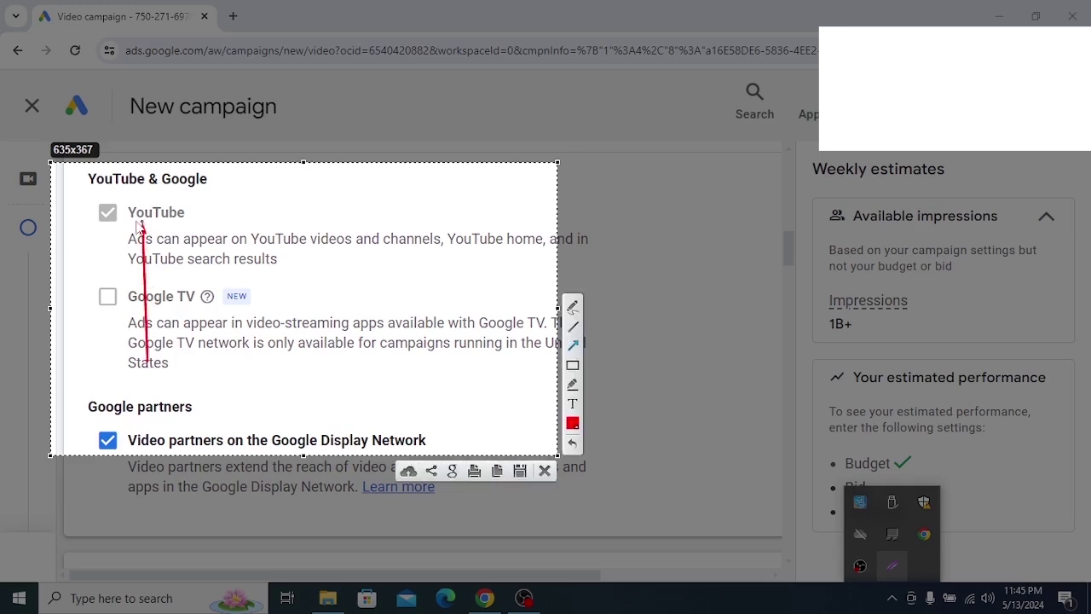
pyautogui.moveTo(68, 184)
pyautogui.mouseDown()
pyautogui.moveTo(71, 194)
pyautogui.moveTo(246, 245)
pyautogui.mouseUp()
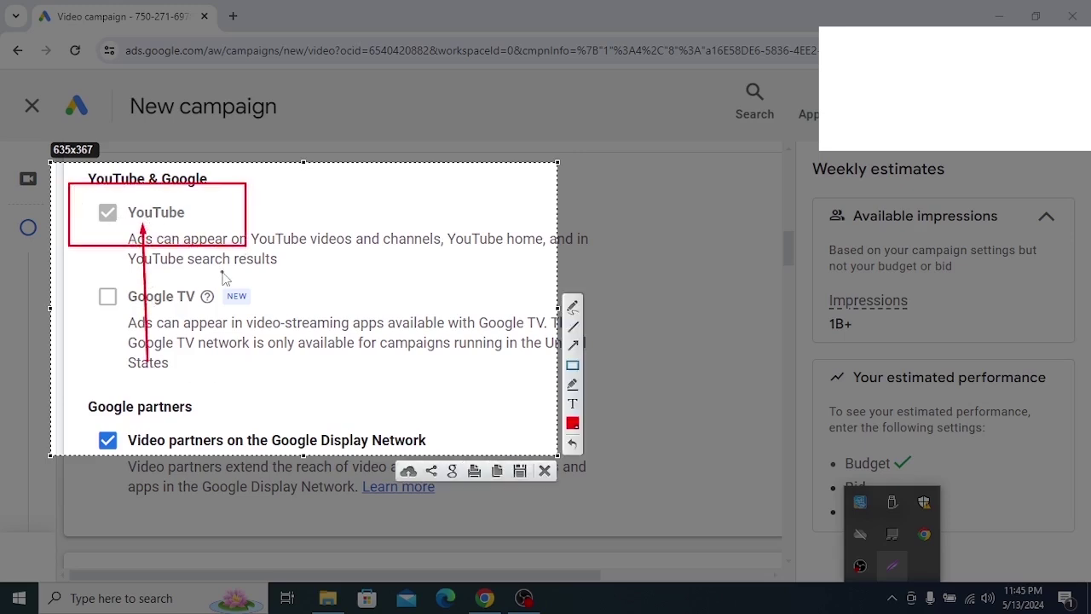
pyautogui.rightClick(222, 277)
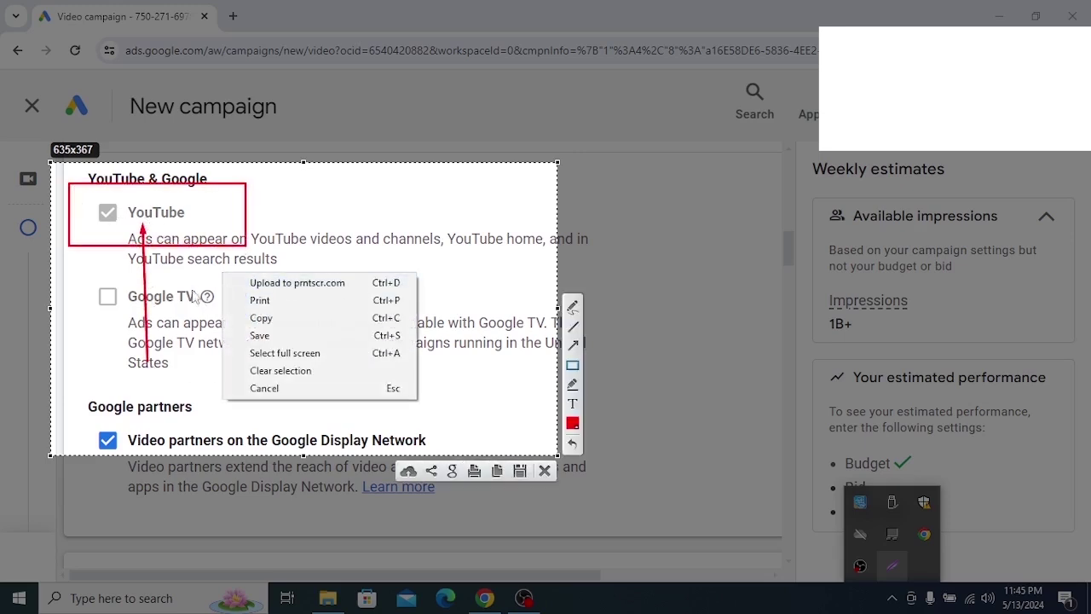
pyautogui.click(198, 413)
pyautogui.rightClick(224, 320)
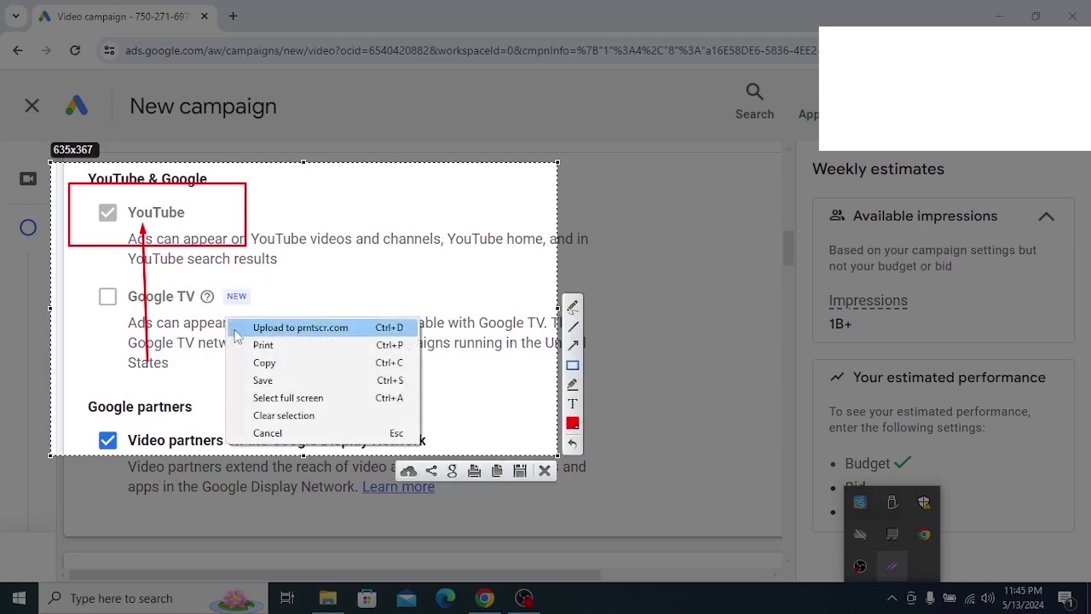
pyautogui.click(267, 433)
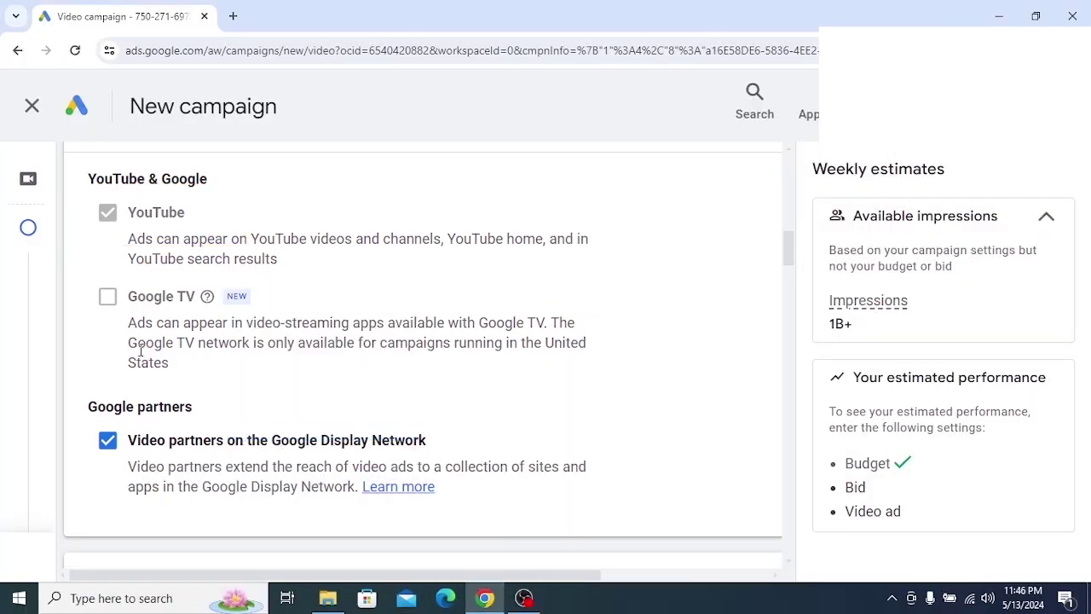
# Annotate a screenshot of the Video partners checkbox, then uncheck Video partners on the Google Display Network
pyautogui.scroll(-1, 140, 350)
pyautogui.tripleClick(237, 362)
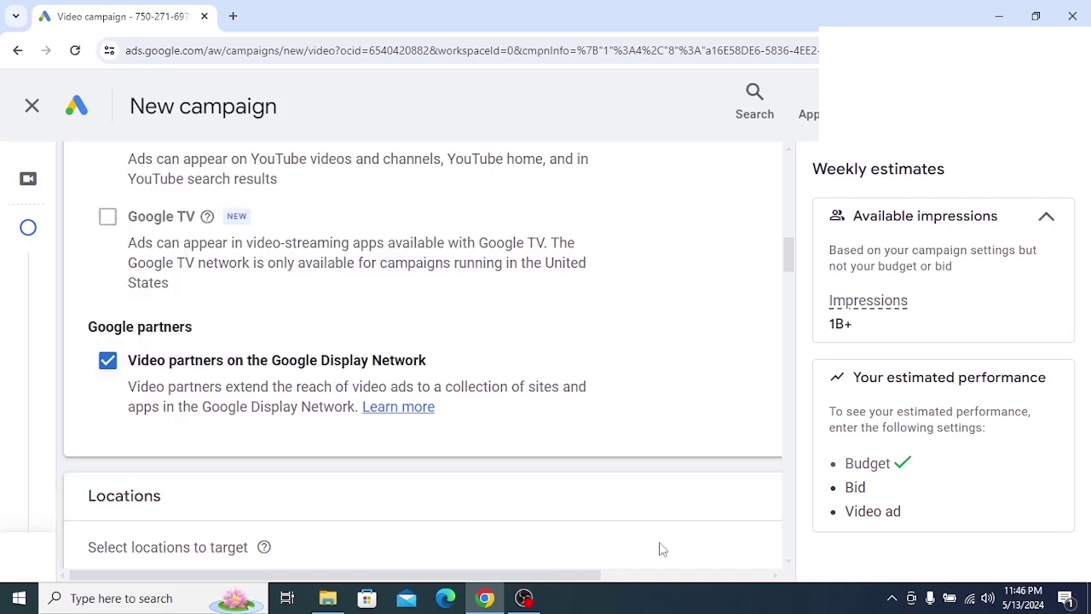
pyautogui.click(892, 600)
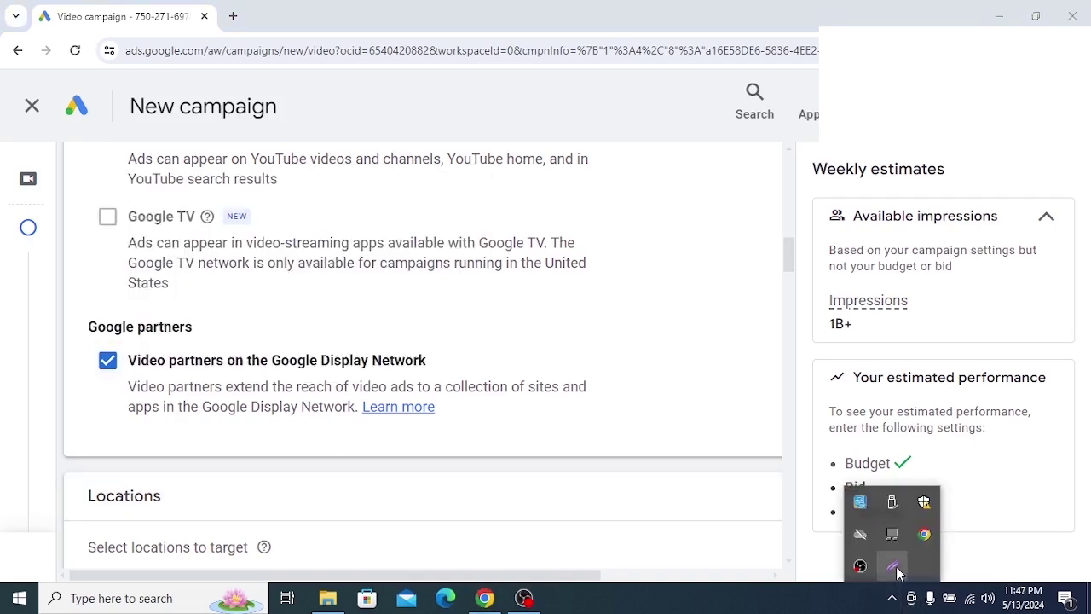
pyautogui.click(892, 565)
pyautogui.moveTo(56, 273); pyautogui.dragTo(606, 497)
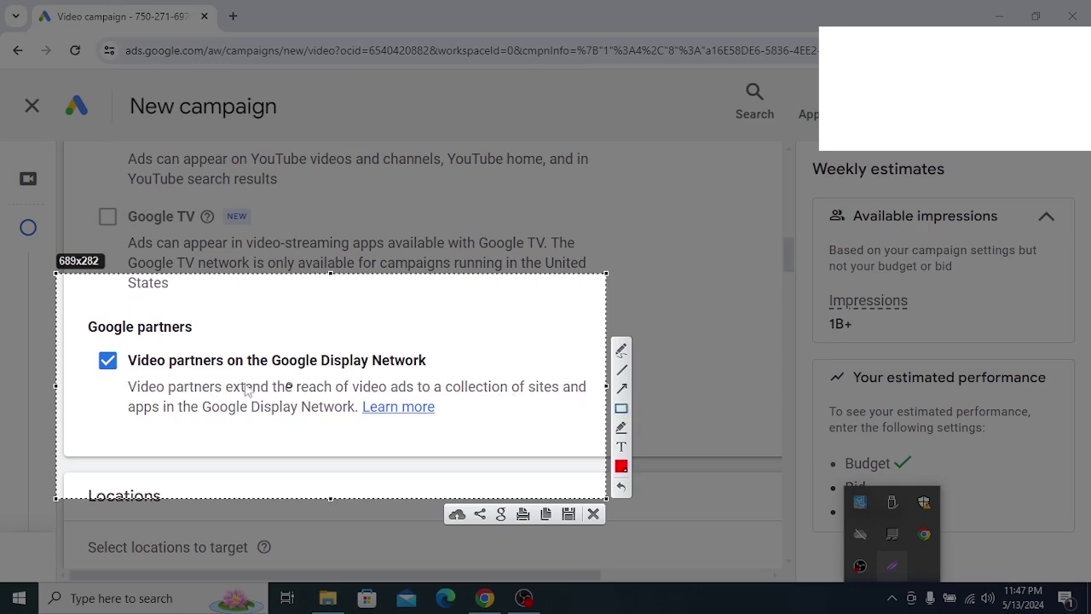
pyautogui.moveTo(89, 333); pyautogui.dragTo(167, 400)
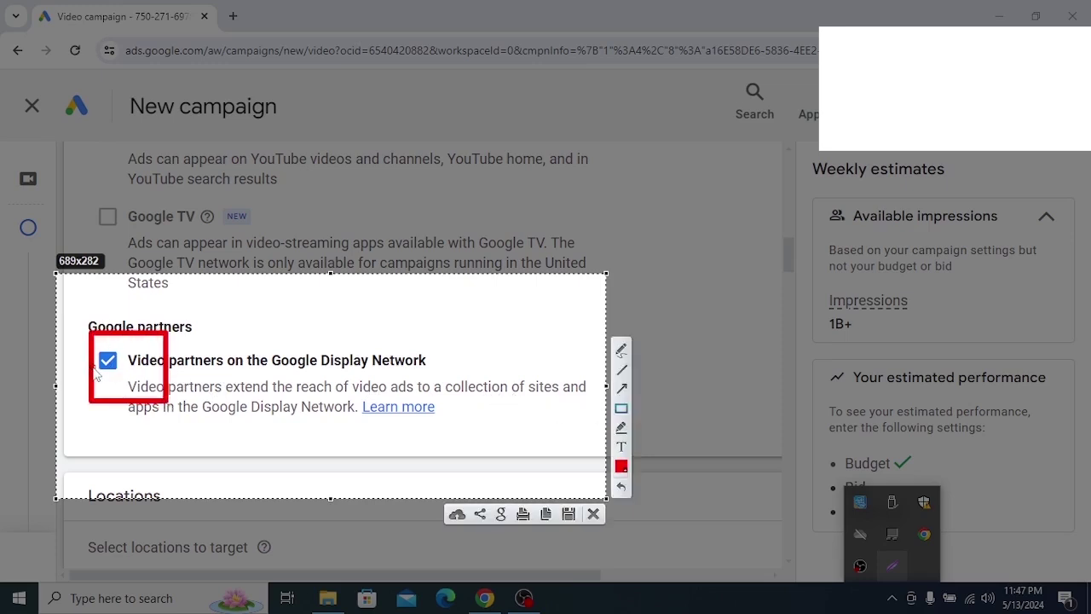
pyautogui.click(621, 388)
pyautogui.moveTo(111, 521); pyautogui.dragTo(117, 368)
pyautogui.rightClick(179, 344)
pyautogui.press('Escape')
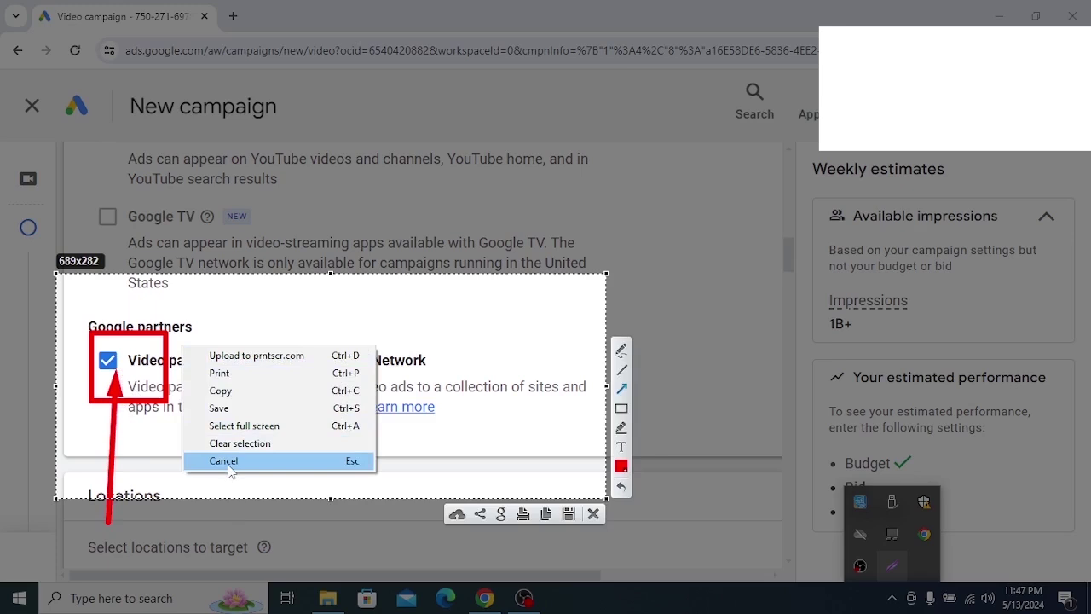
pyautogui.click(229, 461)
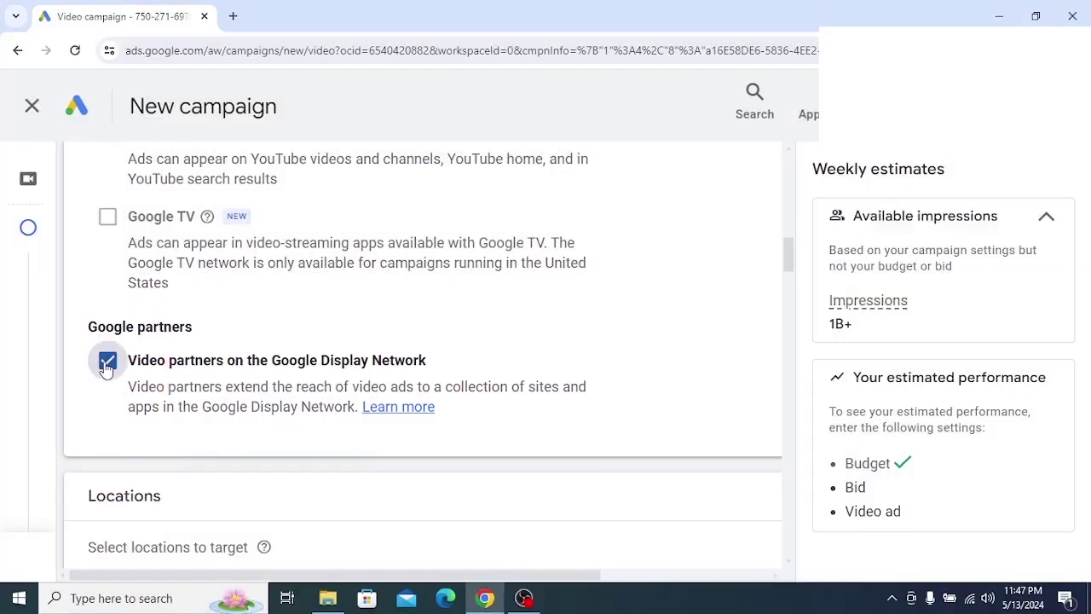
pyautogui.click(106, 362)
# Search 'usa' and 'bangalades' and target United States and Bangladesh as countries
pyautogui.scroll(-3, 137, 375)
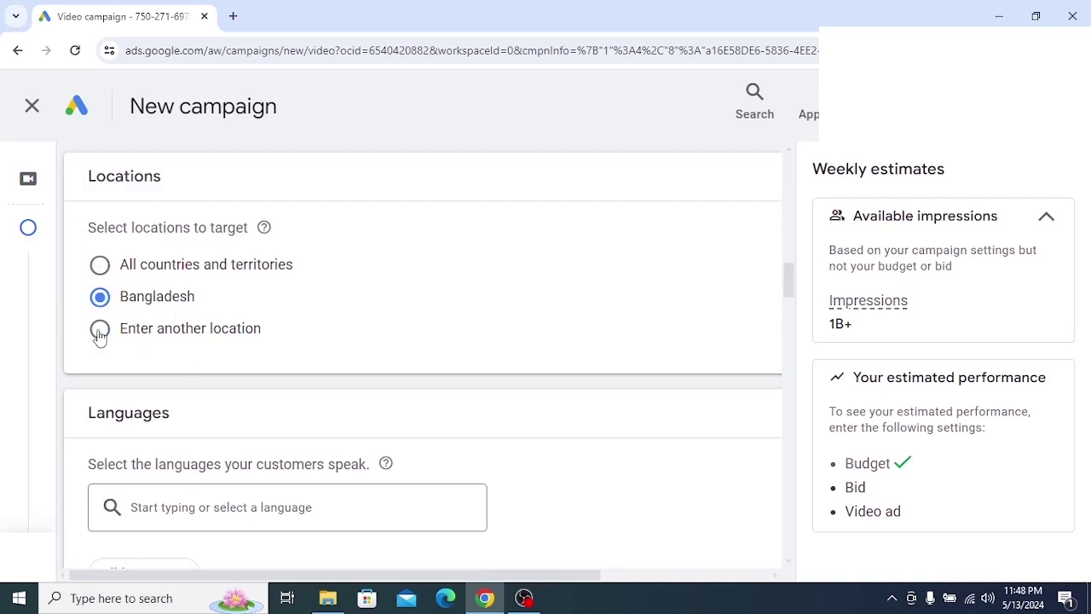
pyautogui.click(99, 332)
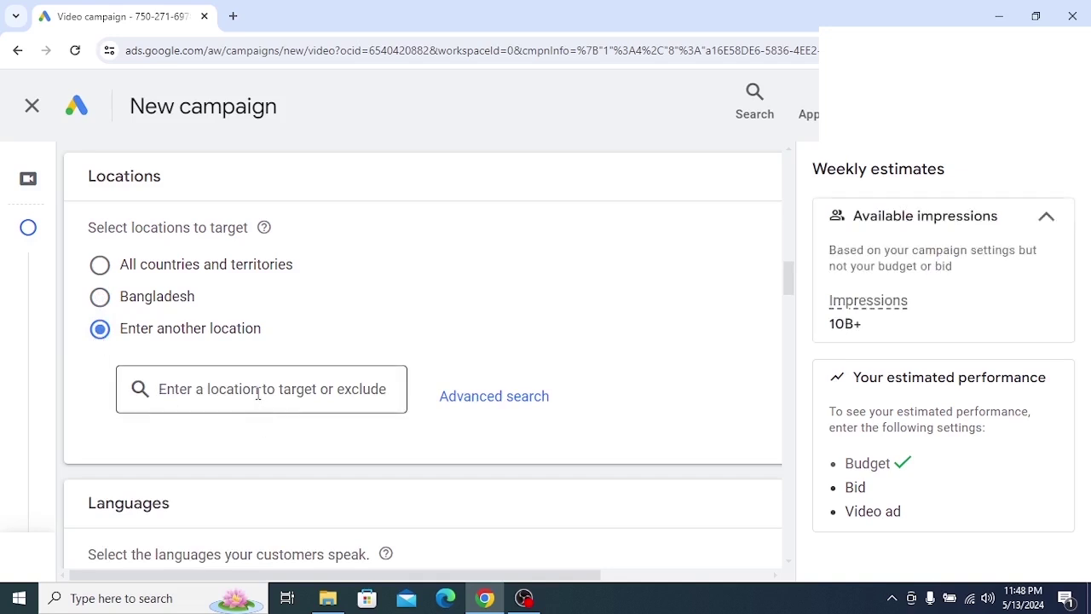
pyautogui.write('usa')
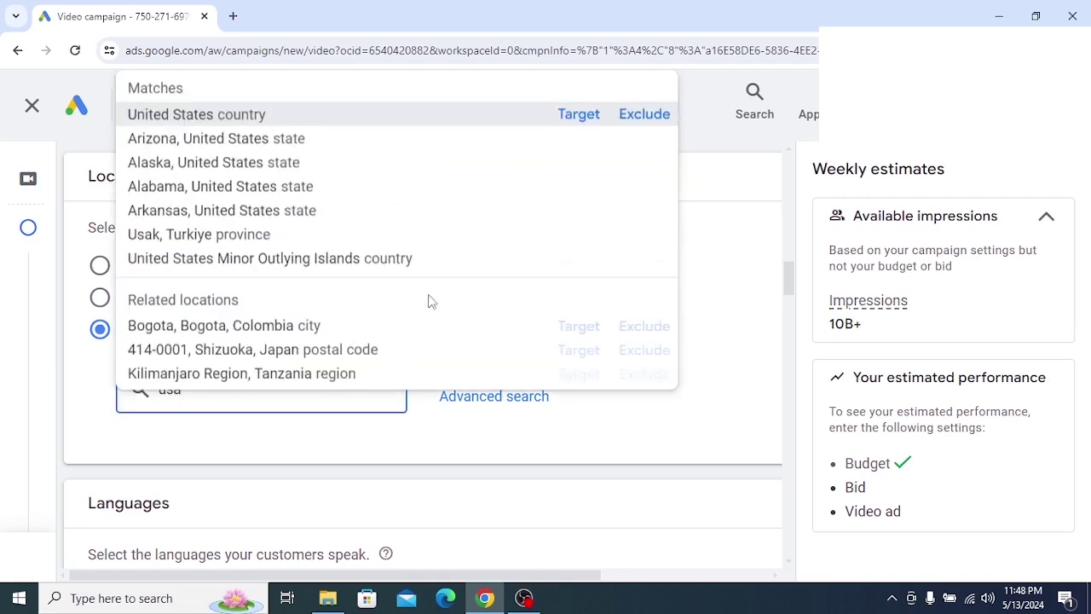
pyautogui.click(569, 115)
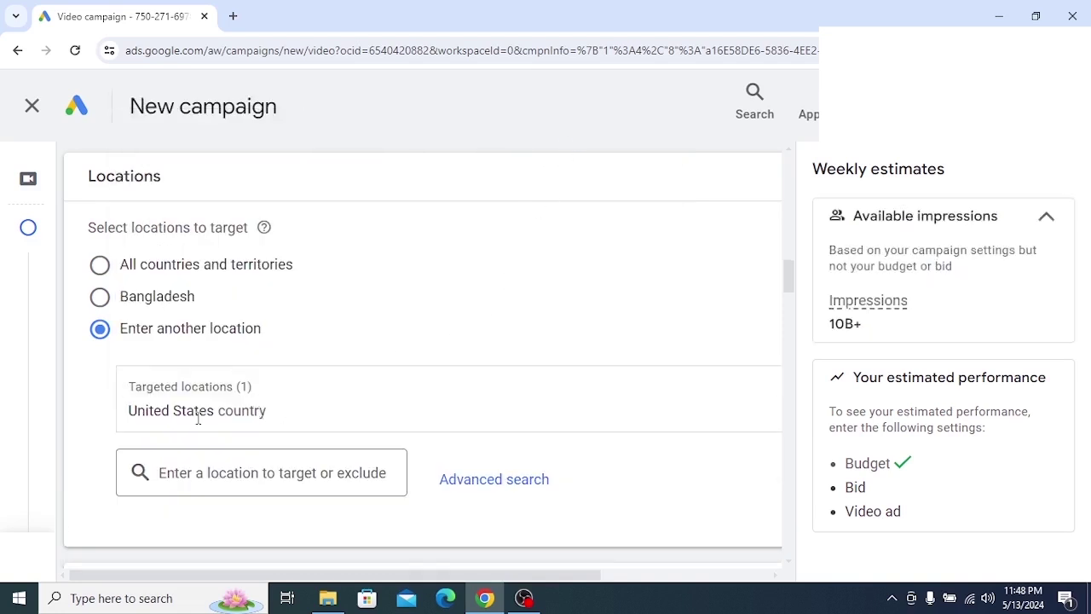
pyautogui.scroll(-1, 179, 414)
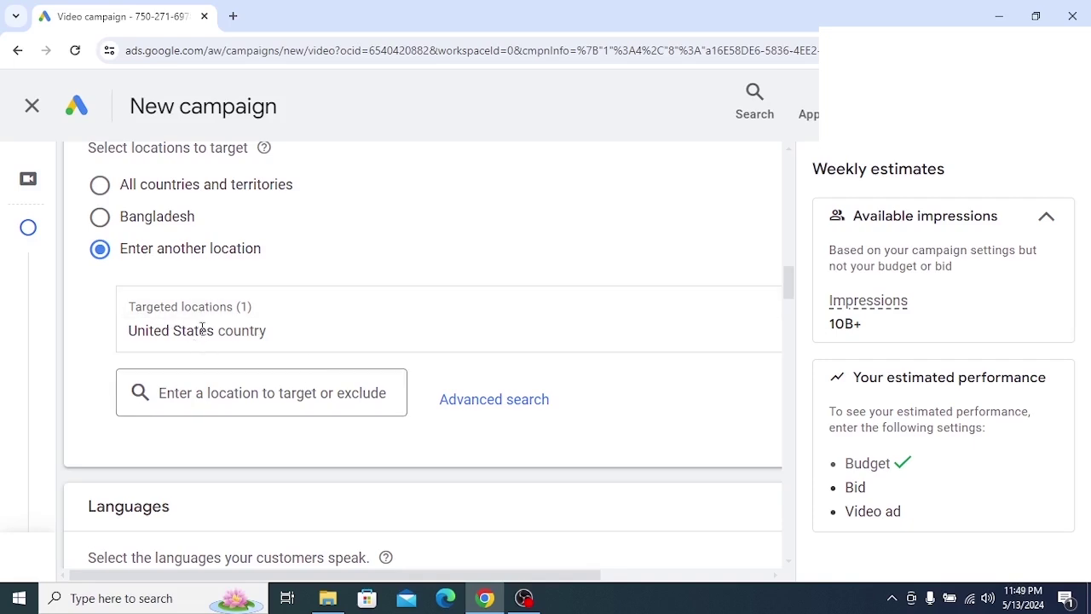
pyautogui.click(278, 392)
pyautogui.write('bangal')
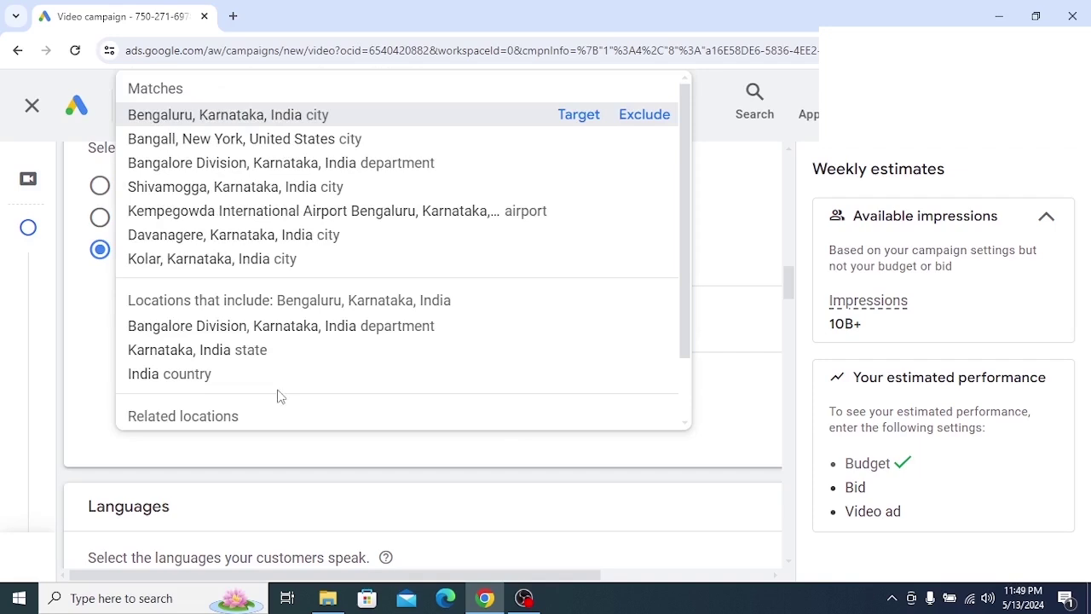
pyautogui.write('adesh')
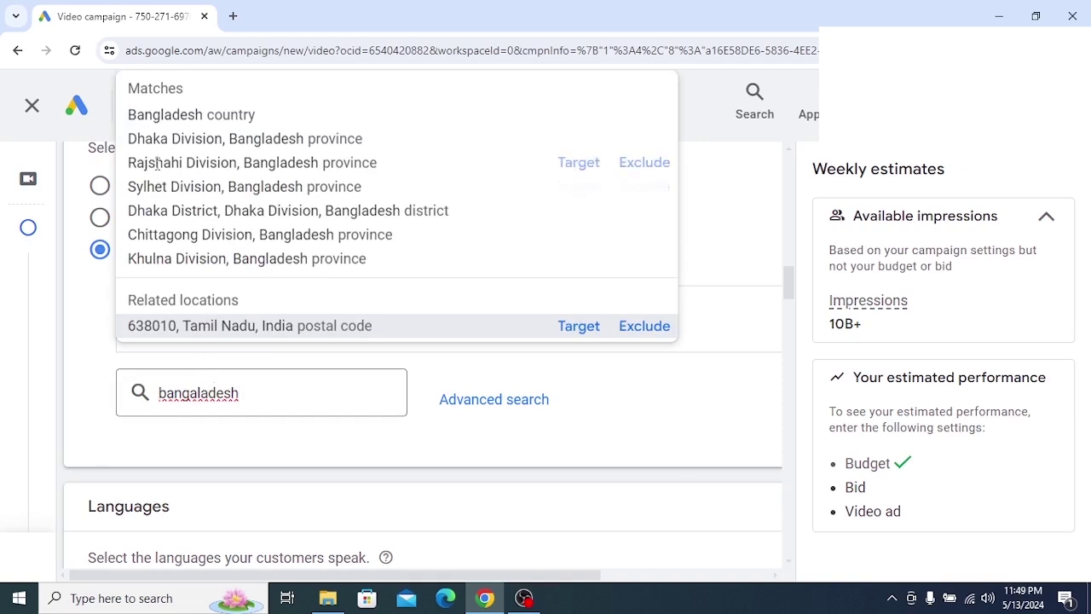
pyautogui.moveTo(175, 119)
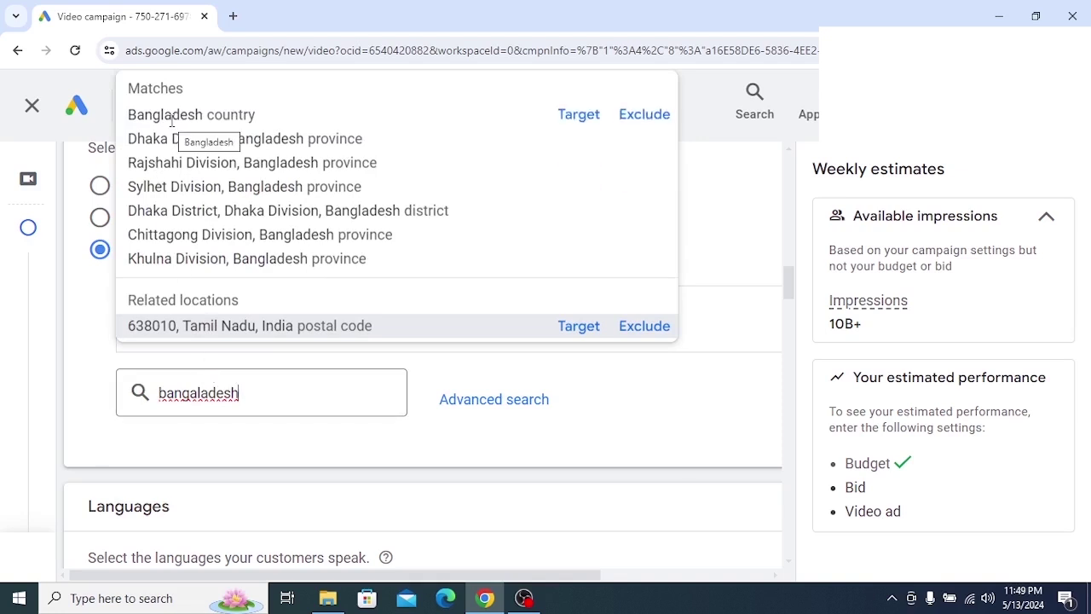
pyautogui.click(249, 115)
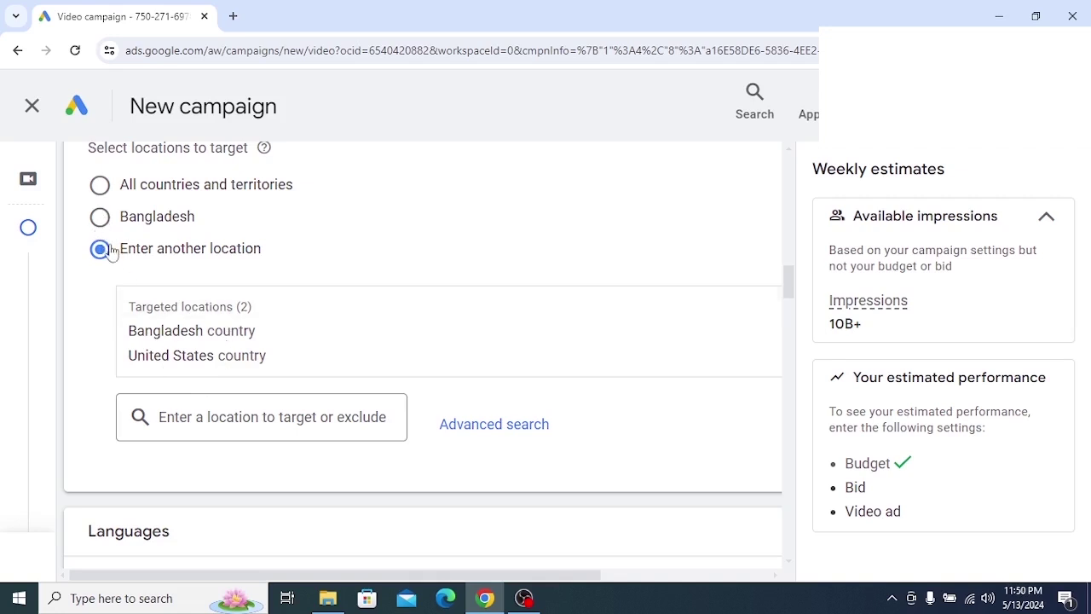
# In the advanced location search with map, search 'canada' and target Canada as a country
pyautogui.click(470, 431)
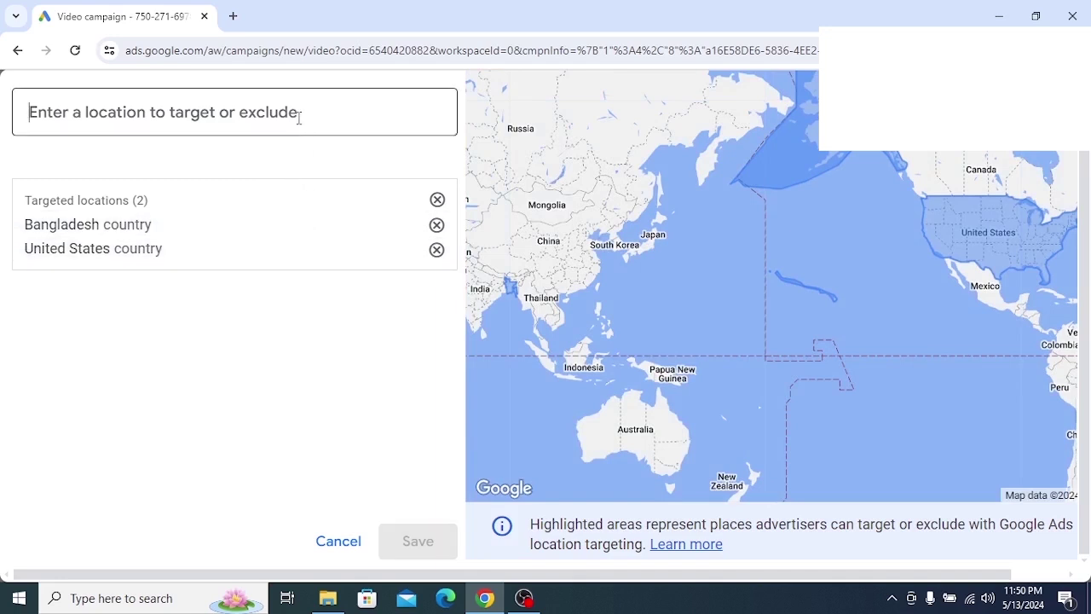
pyautogui.moveTo(574, 198); pyautogui.dragTo(577, 252)
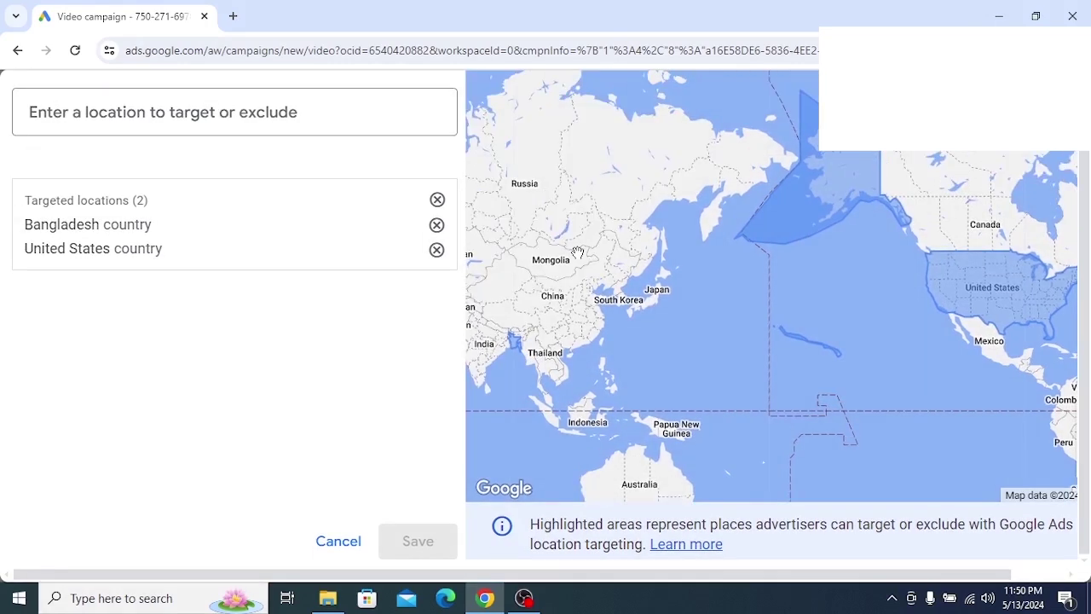
pyautogui.scroll(5, 577, 253)
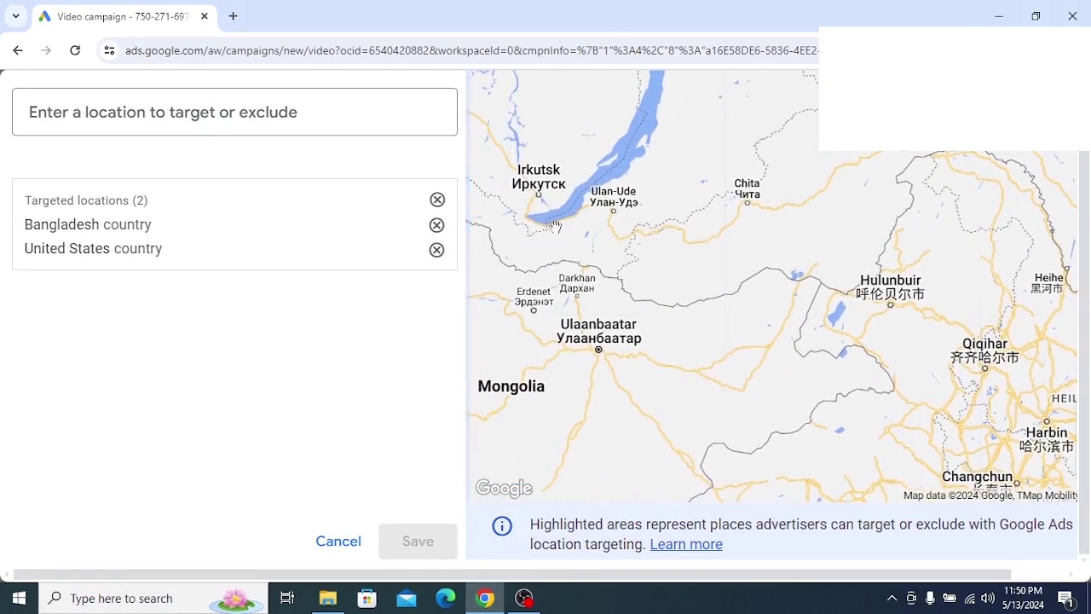
pyautogui.moveTo(515, 223); pyautogui.dragTo(603, 255)
pyautogui.scroll(-2, 599, 258)
pyautogui.moveTo(485, 230); pyautogui.dragTo(588, 267)
pyautogui.scroll(3, 588, 267)
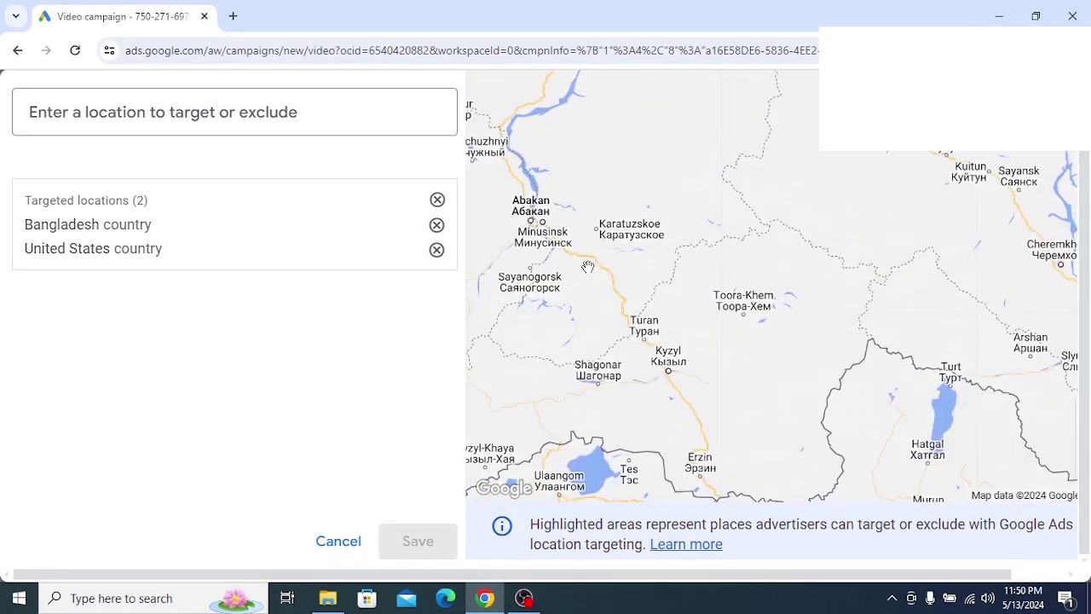
pyautogui.click(336, 111)
pyautogui.write('canad')
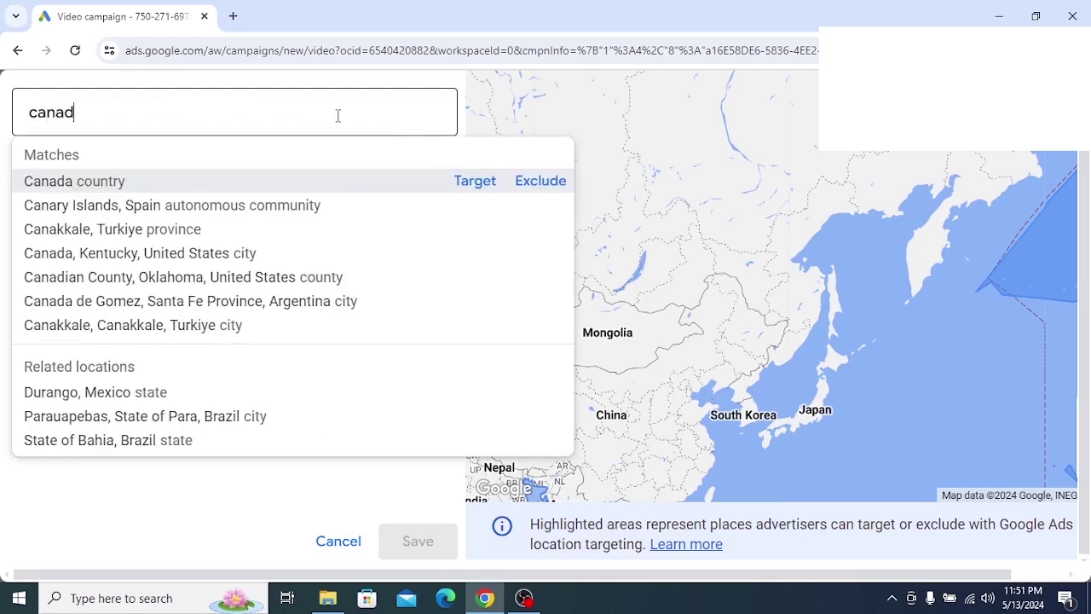
pyautogui.write('a')
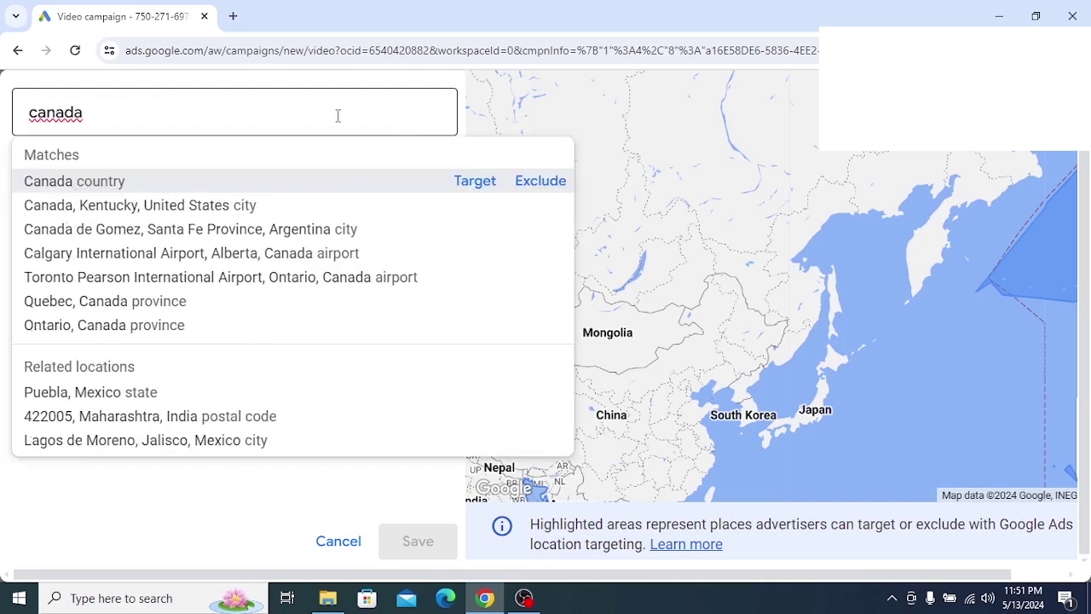
pyautogui.click(475, 183)
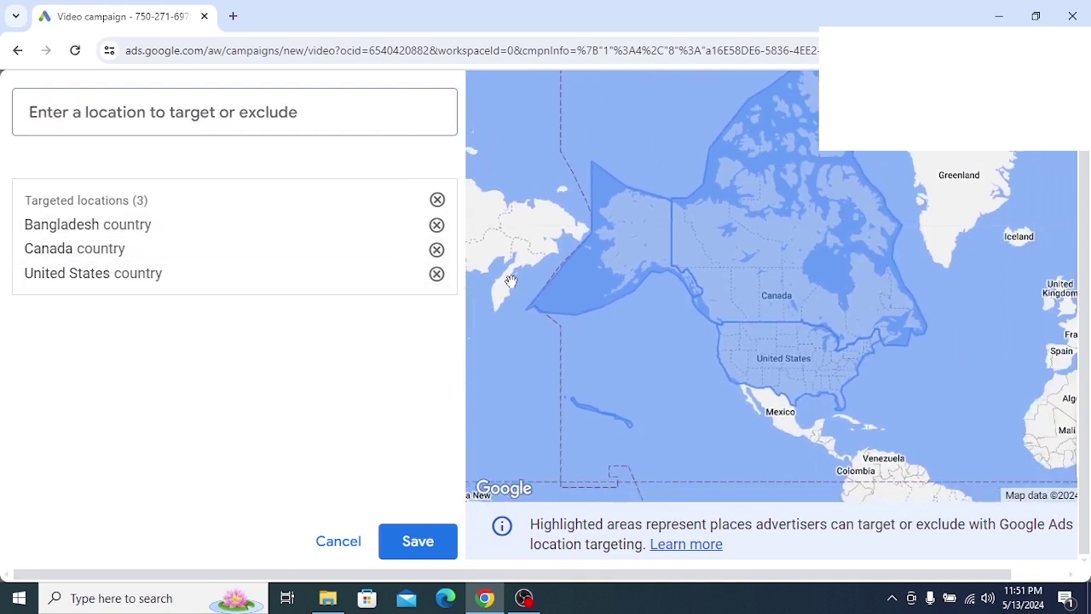
pyautogui.scroll(5, 510, 282)
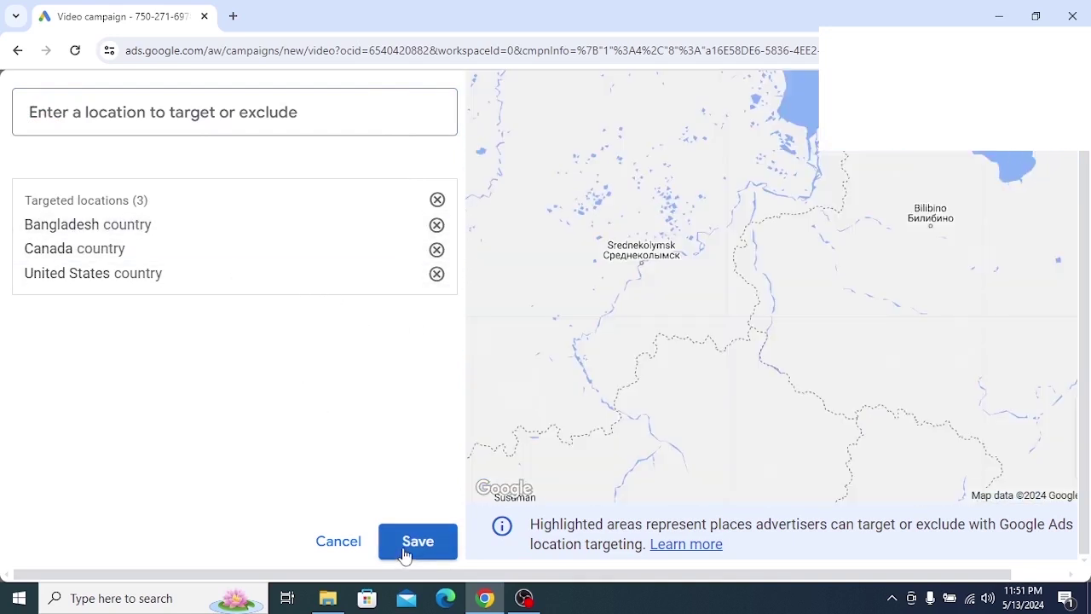
# Capture the lower location panel with an arrow marking the save area, then discard it
pyautogui.click(892, 598)
pyautogui.click(893, 565)
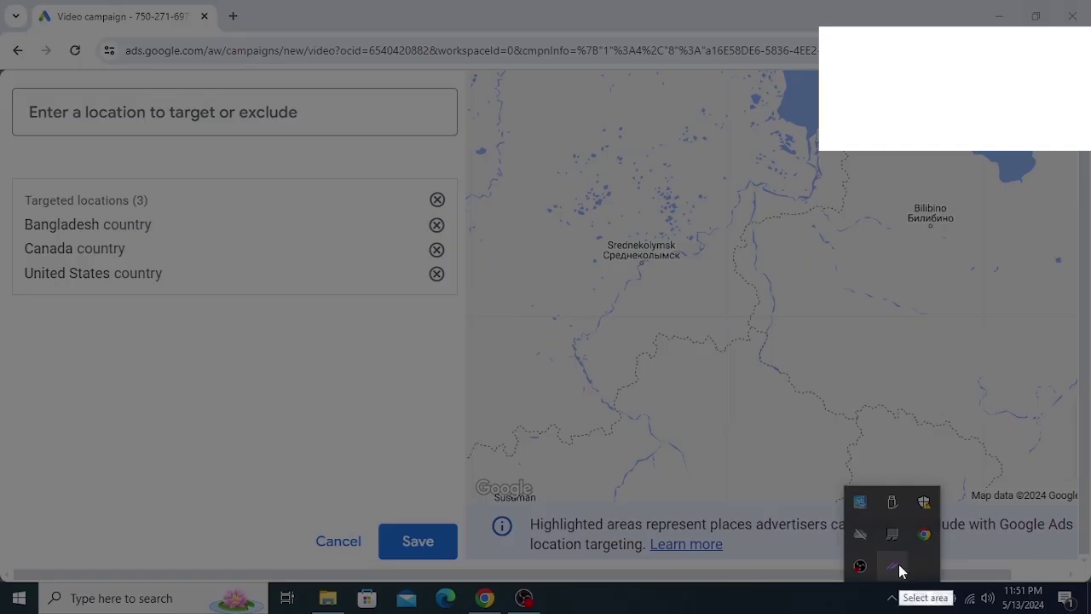
pyautogui.moveTo(245, 456)
pyautogui.mouseDown()
pyautogui.moveTo(329, 511)
pyautogui.moveTo(569, 598)
pyautogui.mouseUp()
pyautogui.click(584, 488)
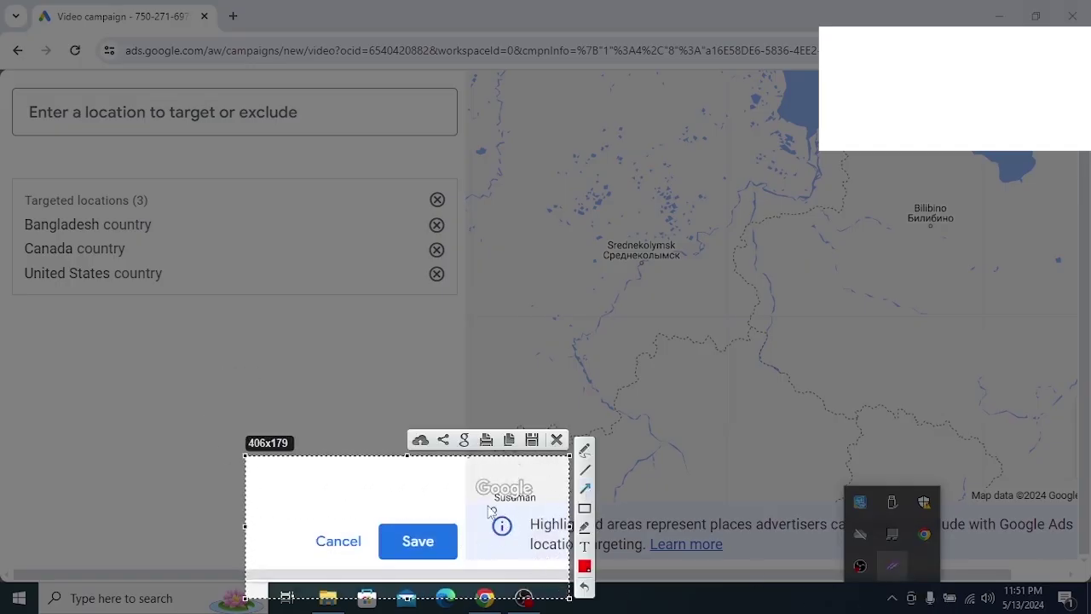
pyautogui.moveTo(395, 377); pyautogui.dragTo(404, 530)
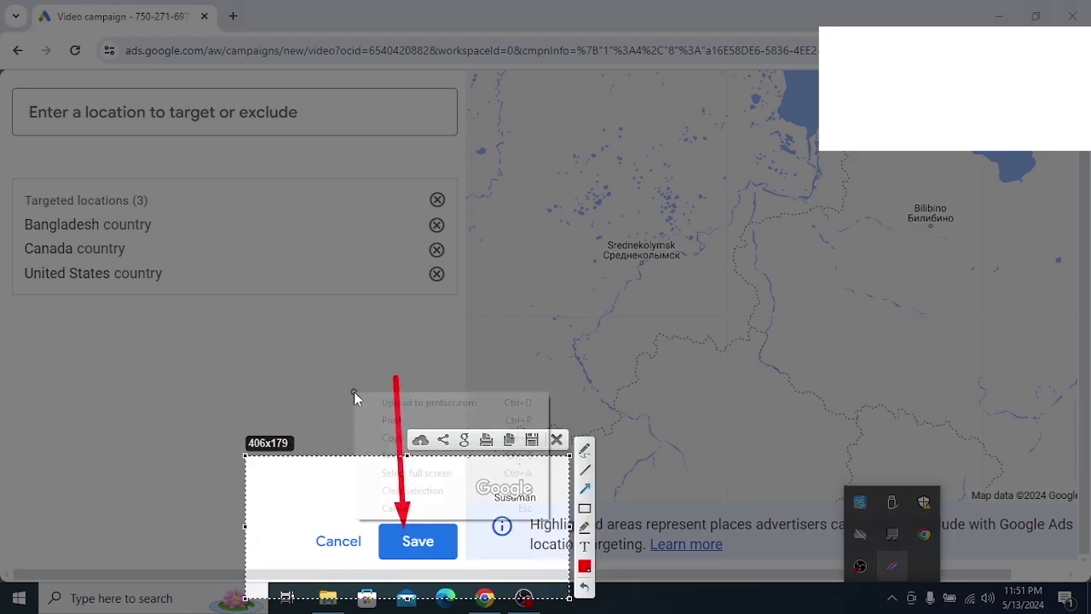
pyautogui.rightClick(354, 392)
pyautogui.click(390, 506)
# Drop the unsaved Canada entry, remove United States and Bangladesh, and close the location editor
pyautogui.press('Escape')
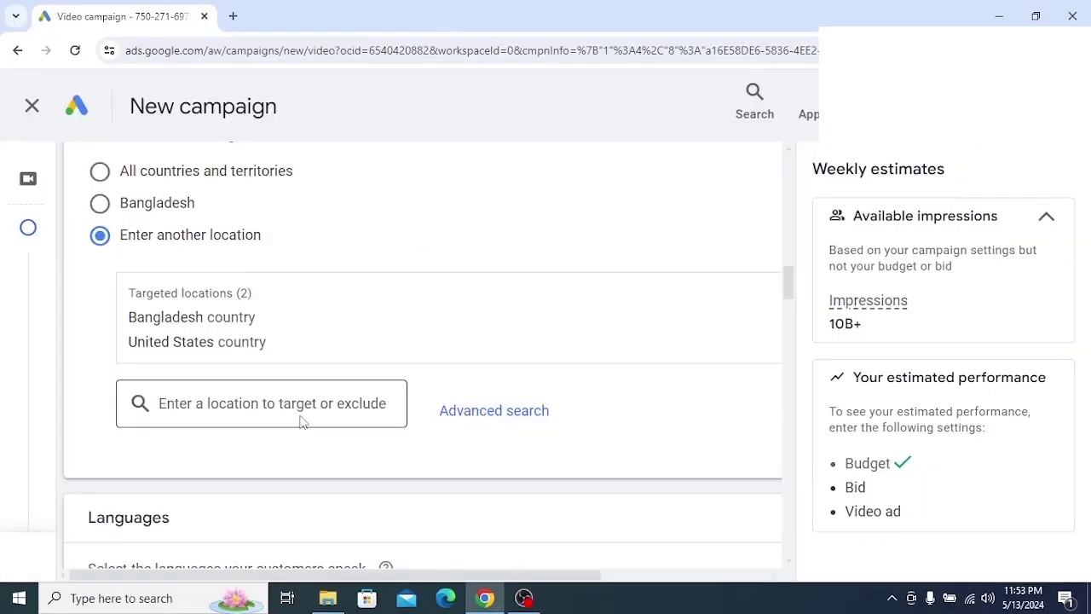
pyautogui.click(498, 411)
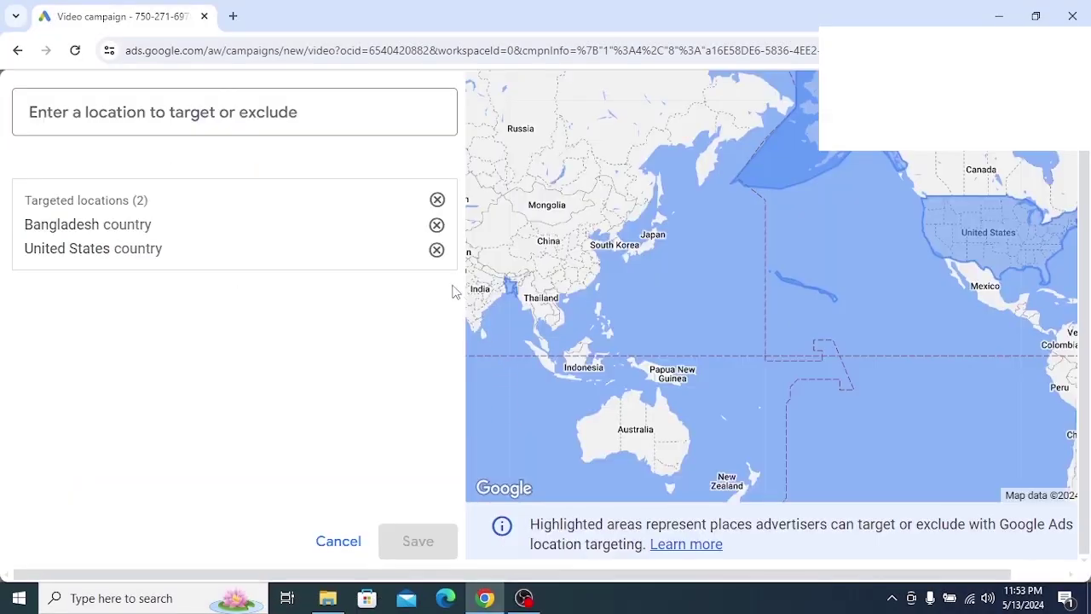
pyautogui.click(436, 250)
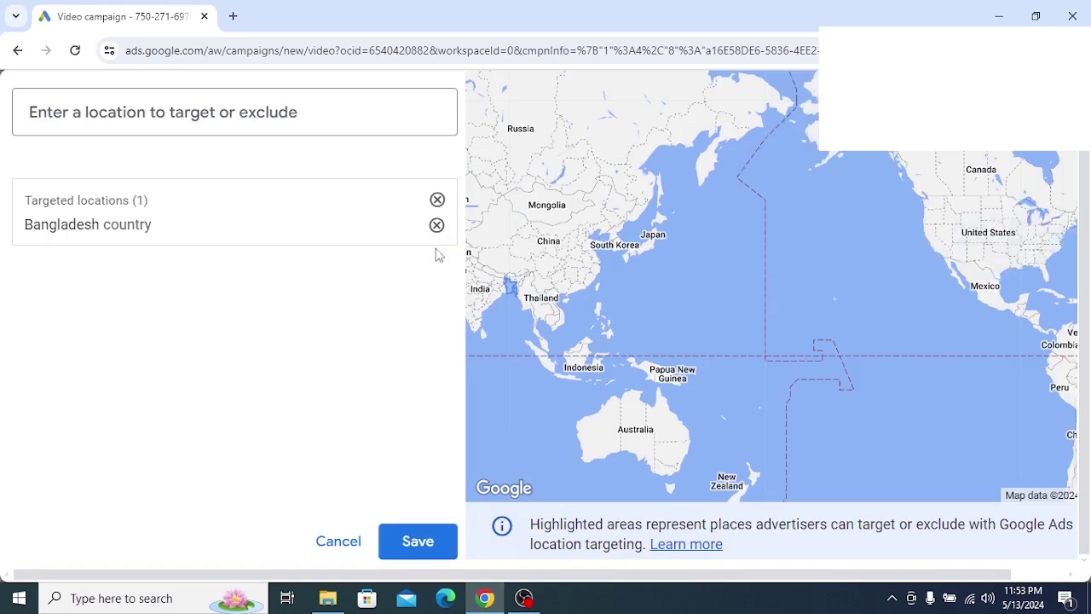
pyautogui.click(438, 226)
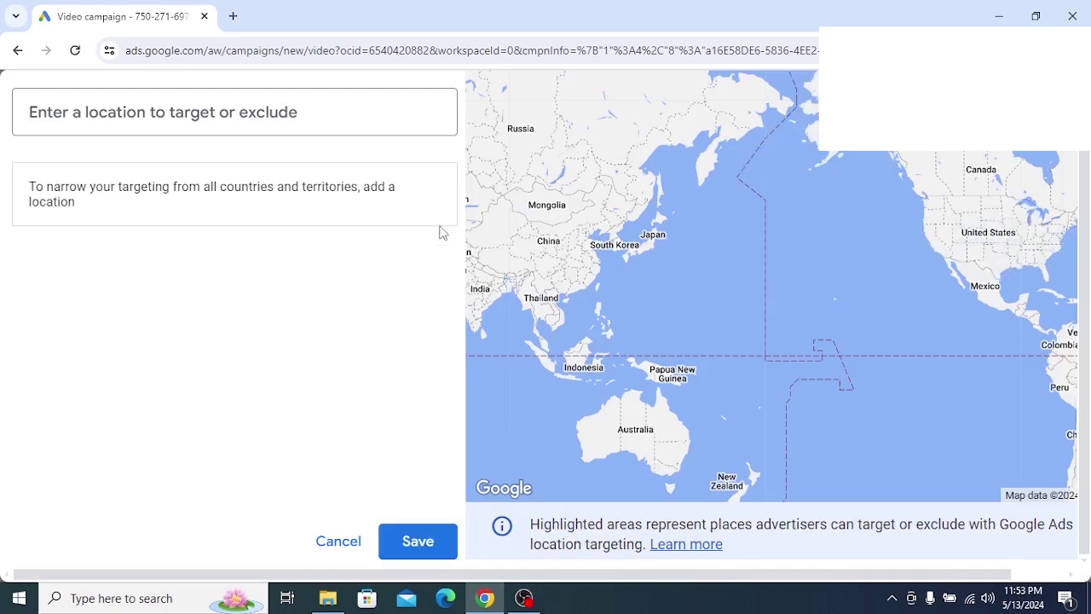
pyautogui.click(418, 547)
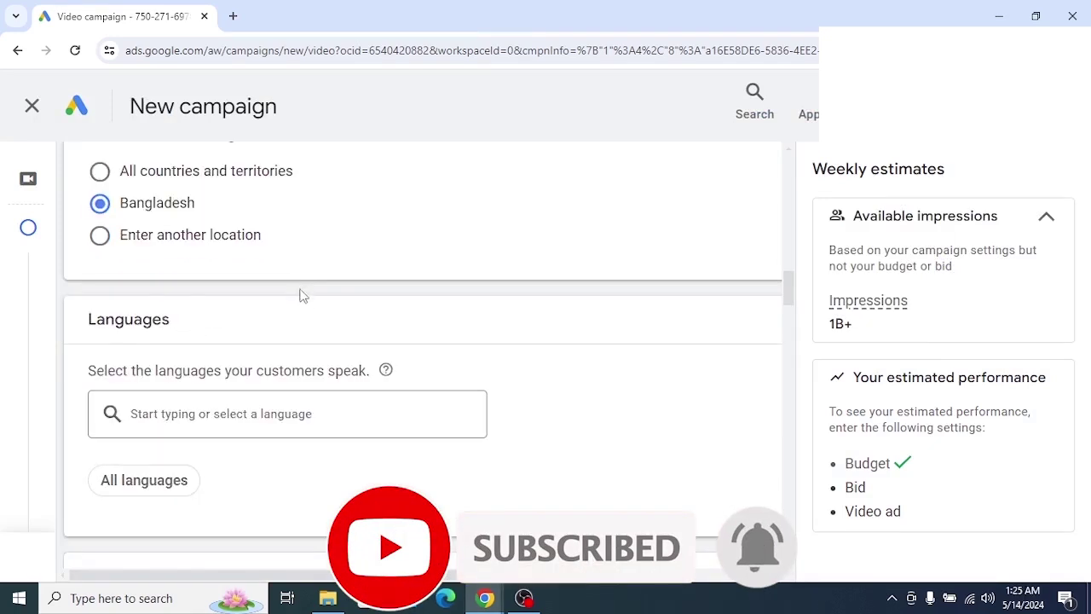
pyautogui.scroll(-2, 304, 301)
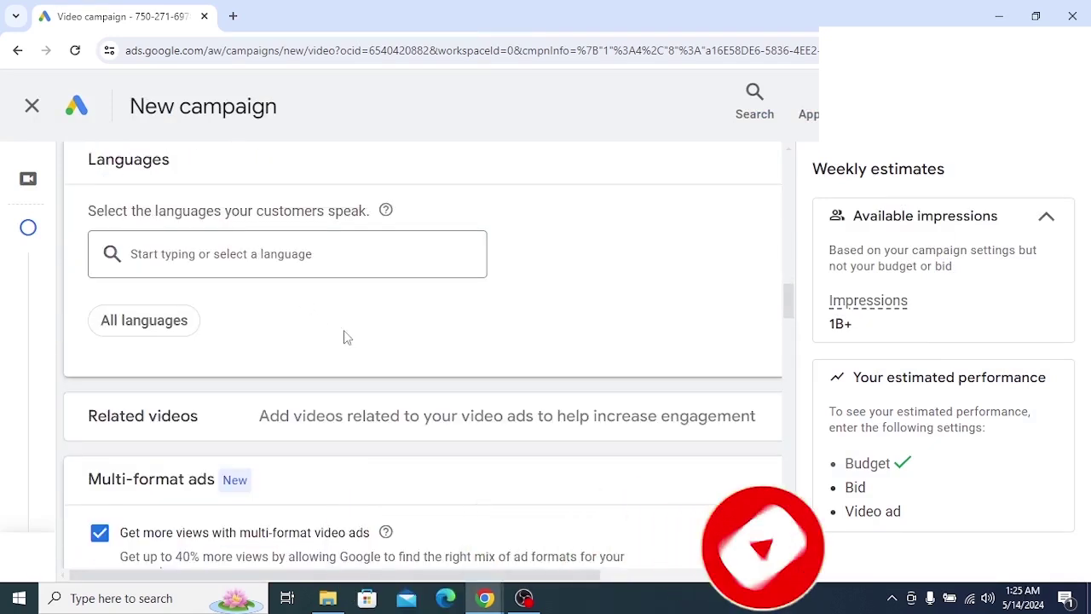
pyautogui.scroll(1, 328, 363)
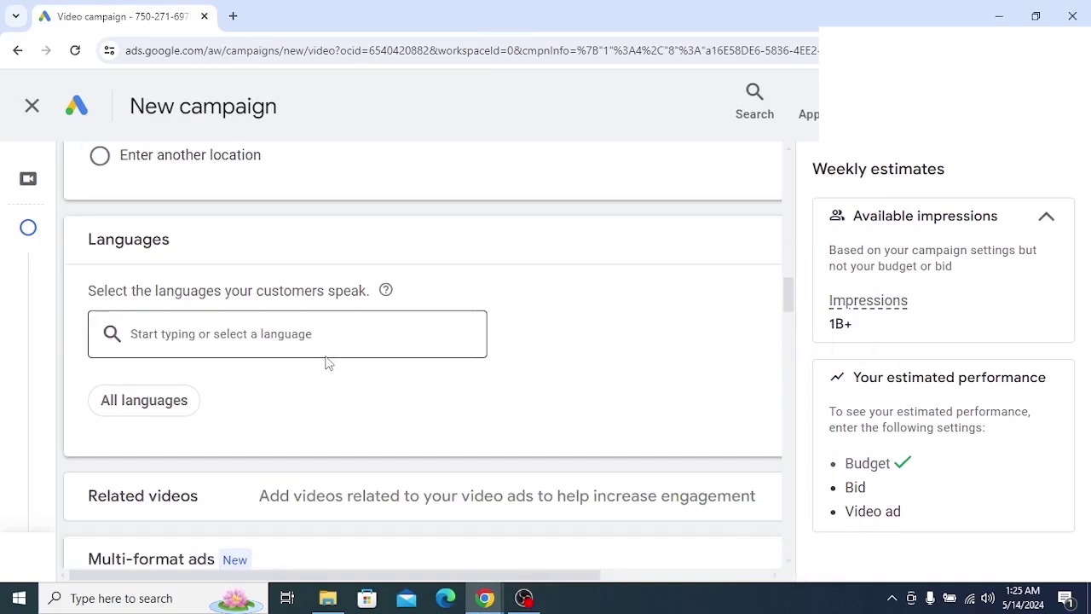
pyautogui.scroll(1, 329, 362)
pyautogui.scroll(-1, 188, 358)
pyautogui.scroll(1, 165, 333)
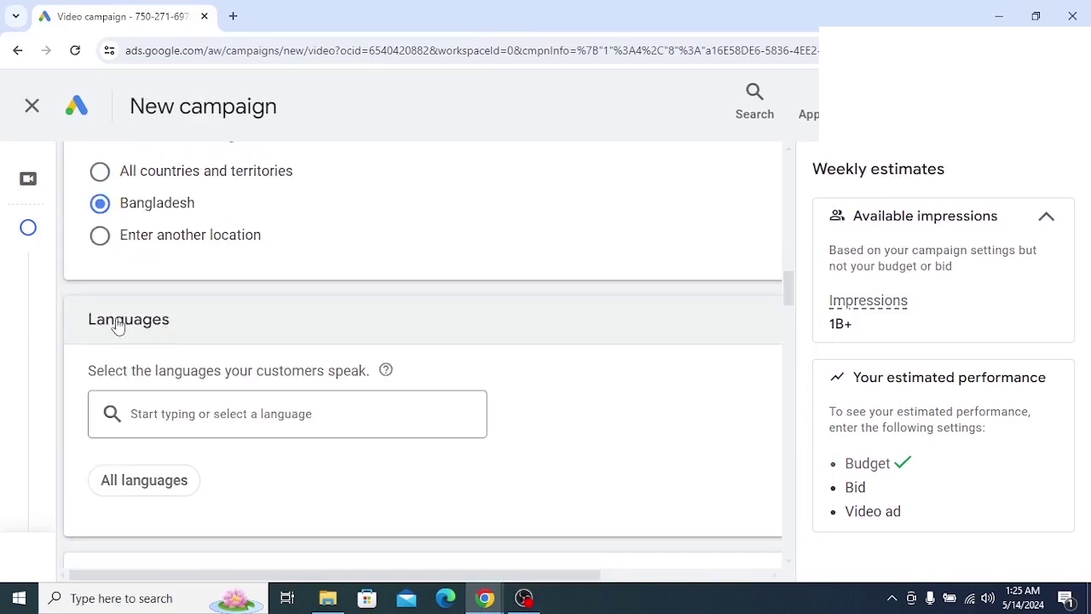
pyautogui.moveTo(80, 316); pyautogui.dragTo(219, 332)
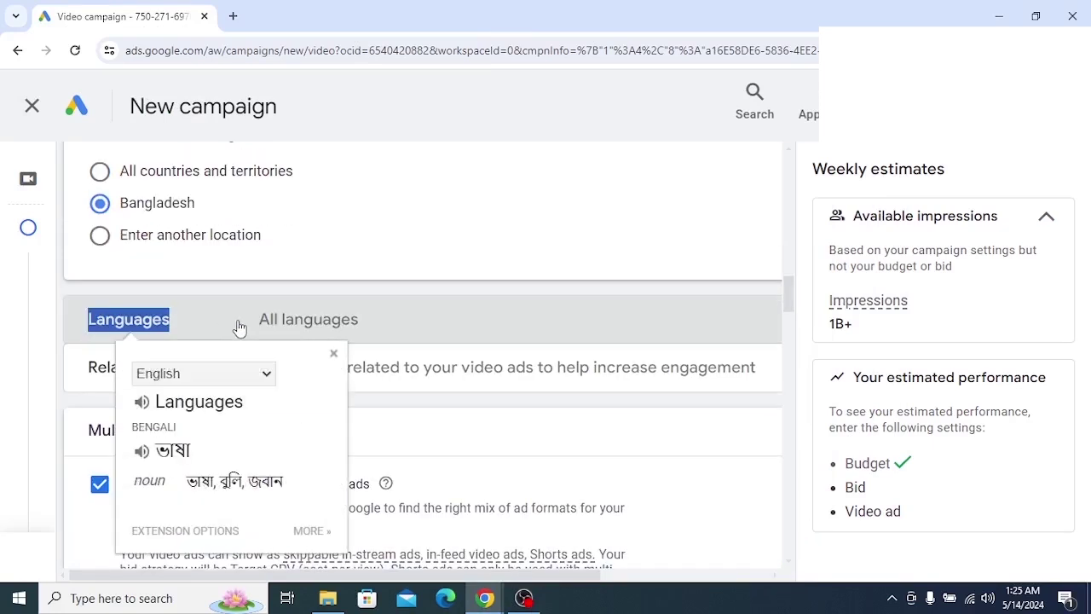
pyautogui.click(245, 326)
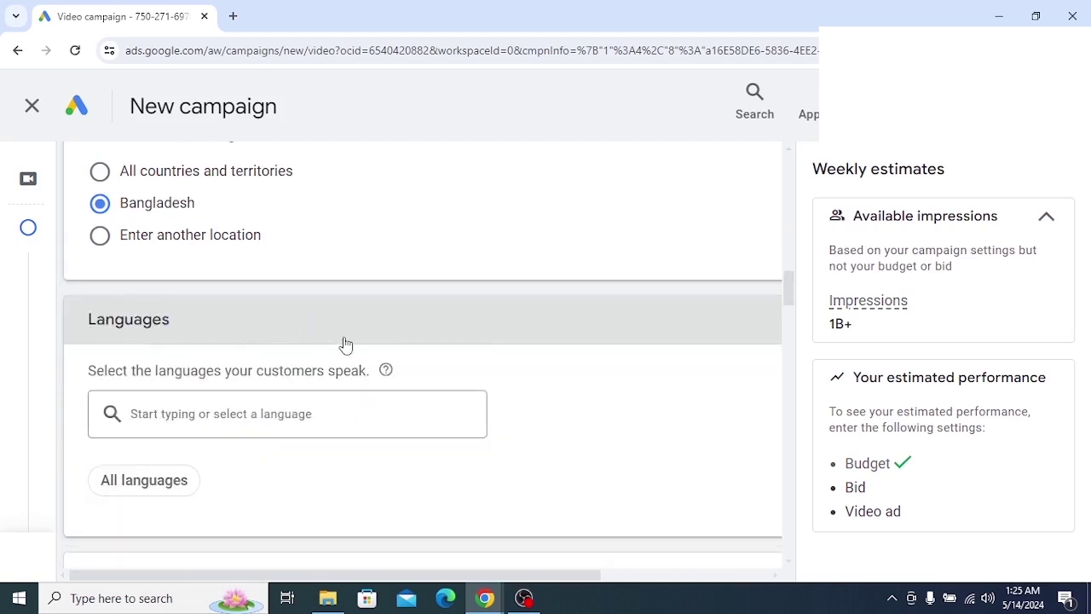
pyautogui.scroll(-1, 344, 341)
pyautogui.moveTo(85, 290); pyautogui.dragTo(371, 290)
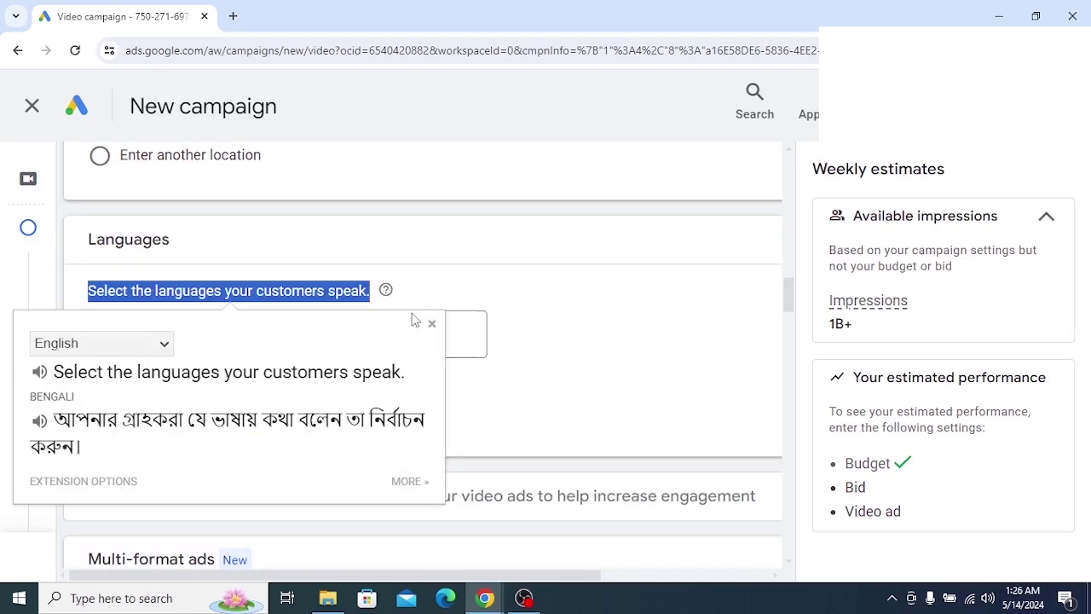
pyautogui.click(596, 426)
pyautogui.click(893, 599)
pyautogui.click(895, 566)
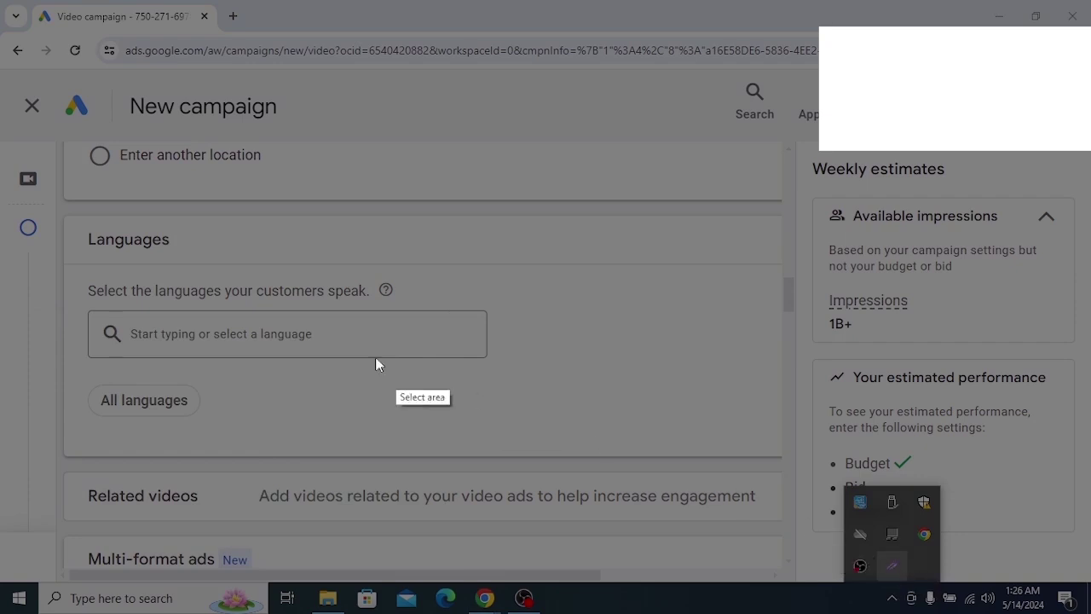
pyautogui.moveTo(53, 216)
pyautogui.mouseDown()
pyautogui.moveTo(791, 555)
pyautogui.moveTo(677, 452)
pyautogui.moveTo(646, 459)
pyautogui.mouseUp()
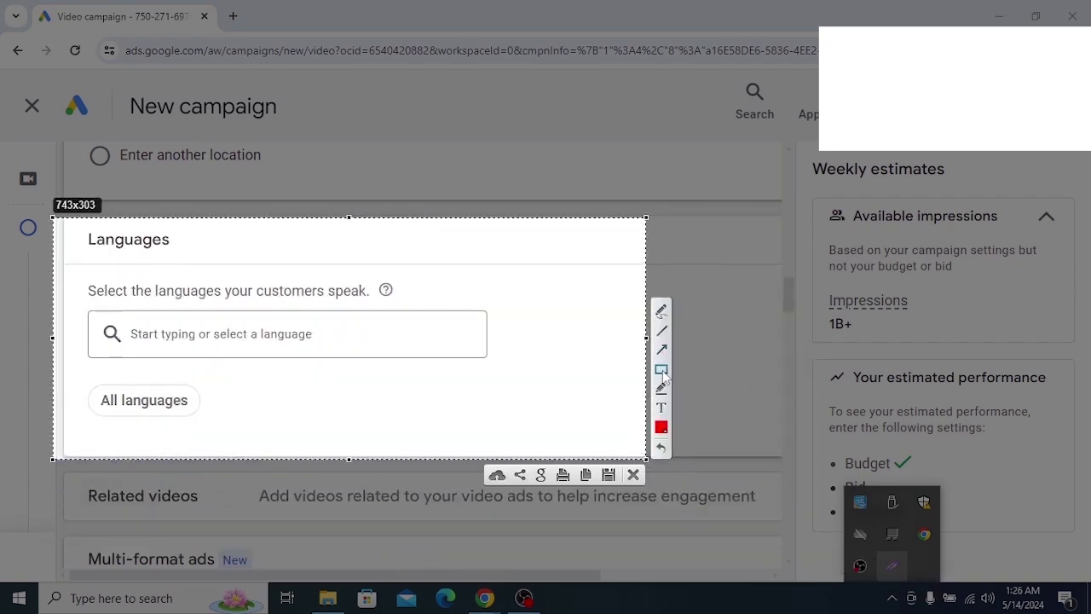
pyautogui.moveTo(86, 281); pyautogui.dragTo(406, 307)
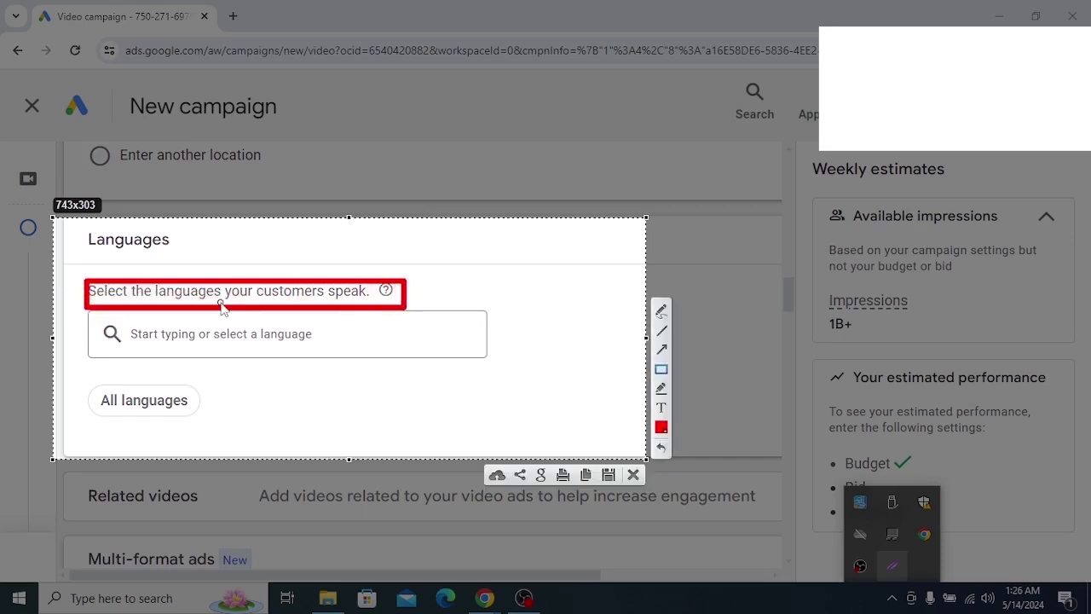
pyautogui.rightClick(245, 421)
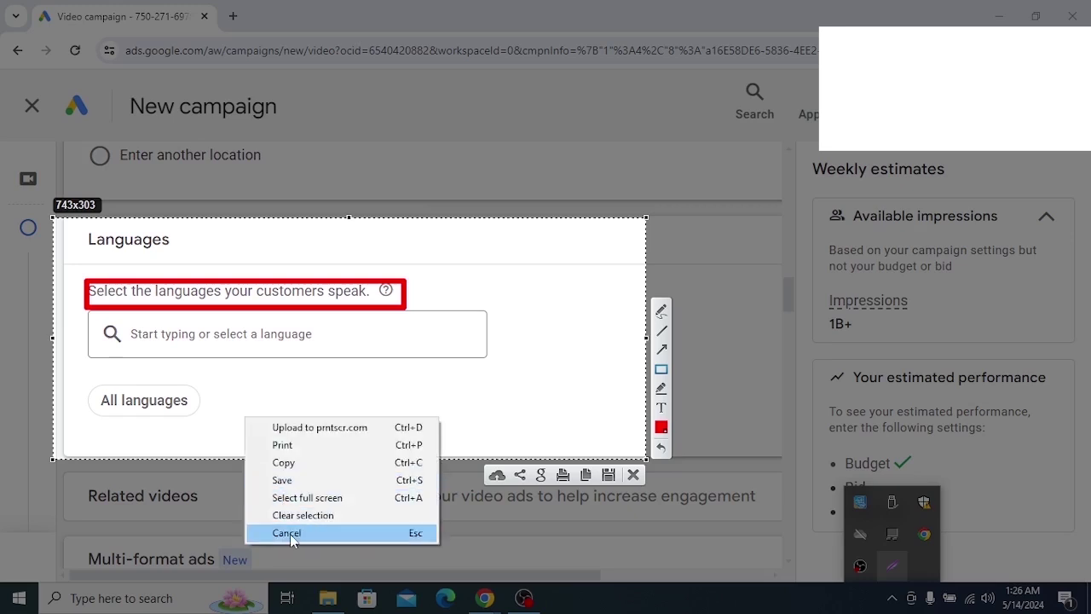
pyautogui.click(290, 534)
pyautogui.click(262, 417)
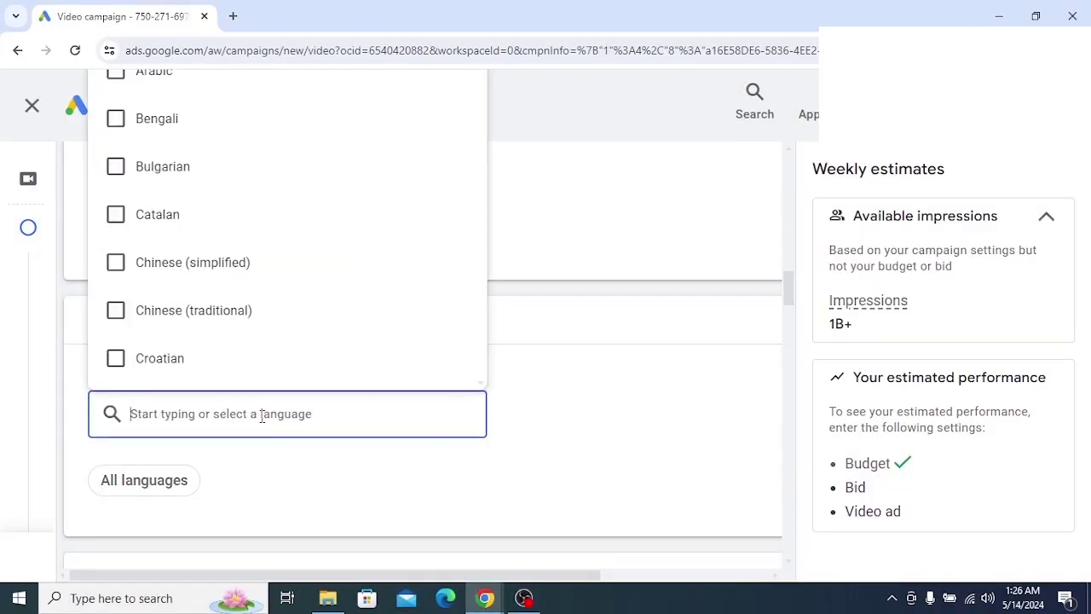
pyautogui.click(116, 122)
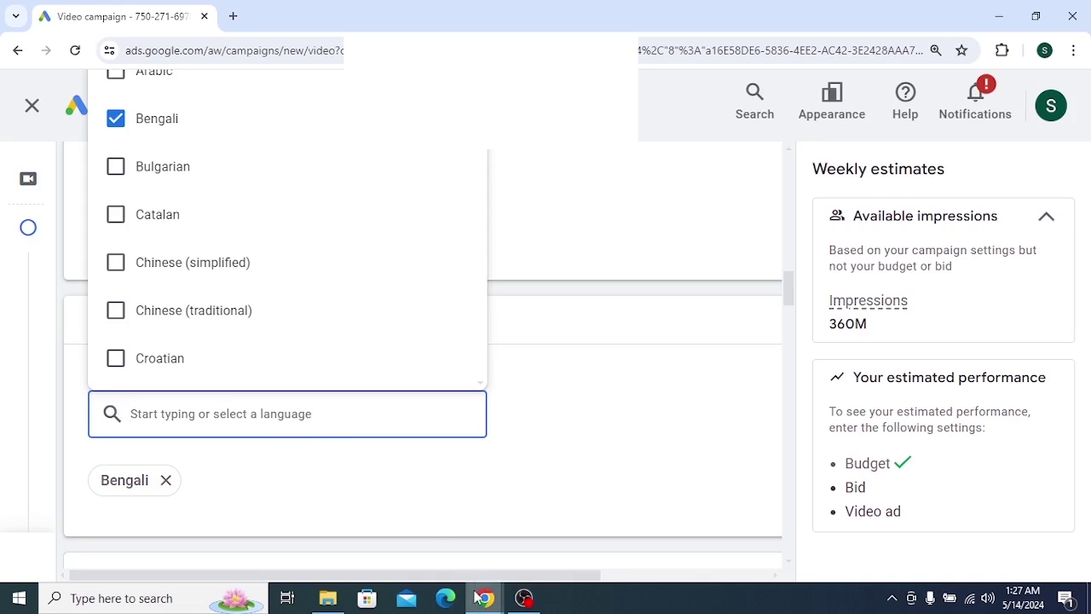
pyautogui.moveTo(561, 21); pyautogui.dragTo(190, 57)
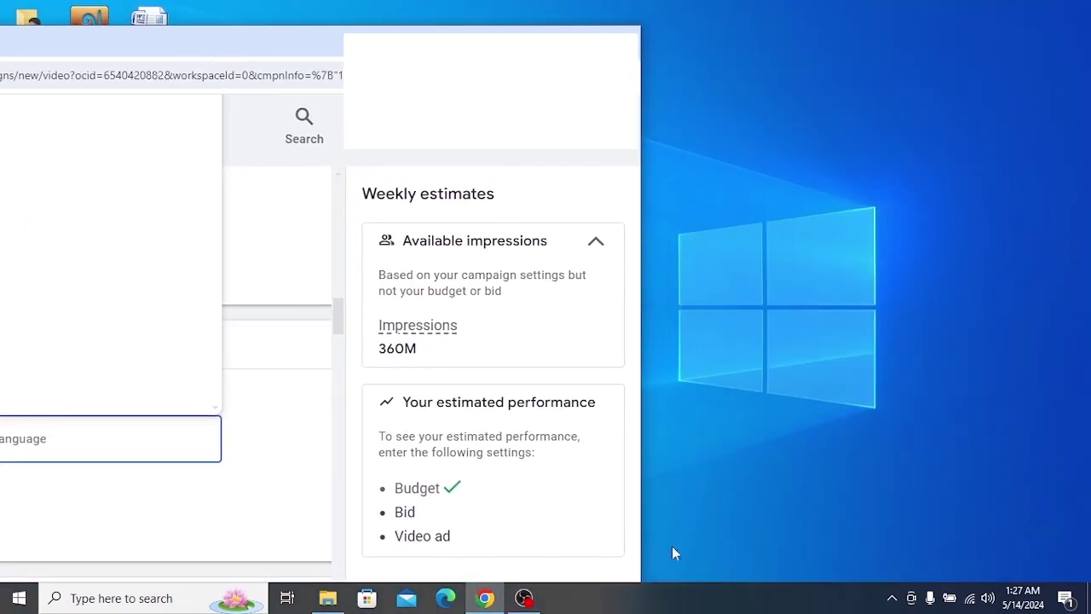
pyautogui.click(891, 597)
pyautogui.click(892, 565)
pyautogui.moveTo(338, 266)
pyautogui.mouseDown()
pyautogui.moveTo(369, 312)
pyautogui.moveTo(490, 421)
pyautogui.mouseUp()
pyautogui.click(504, 312)
pyautogui.moveTo(142, 355); pyautogui.dragTo(372, 358)
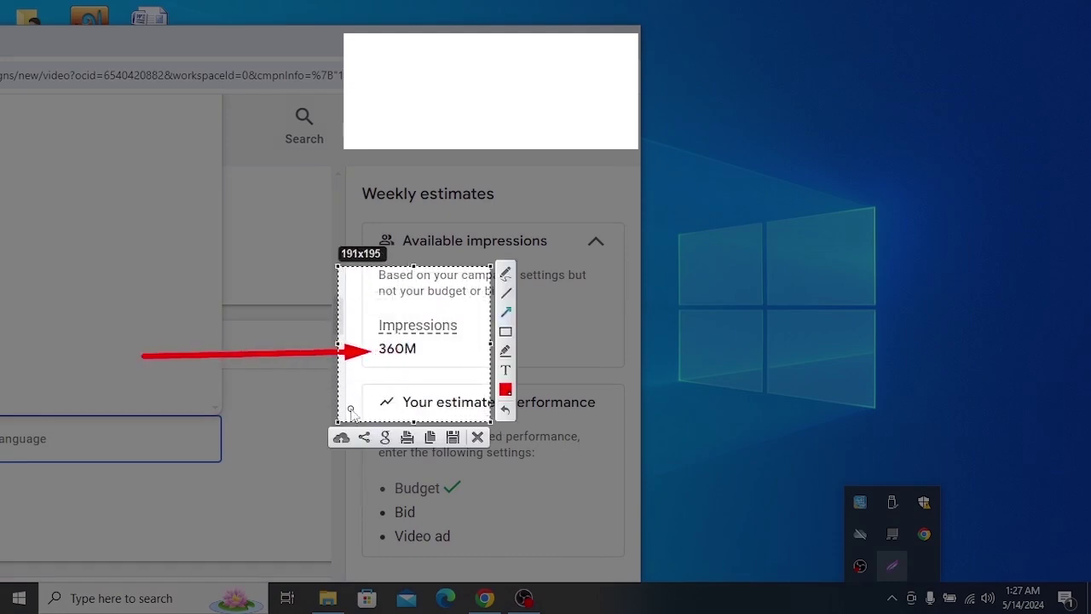
pyautogui.rightClick(404, 338)
pyautogui.click(442, 452)
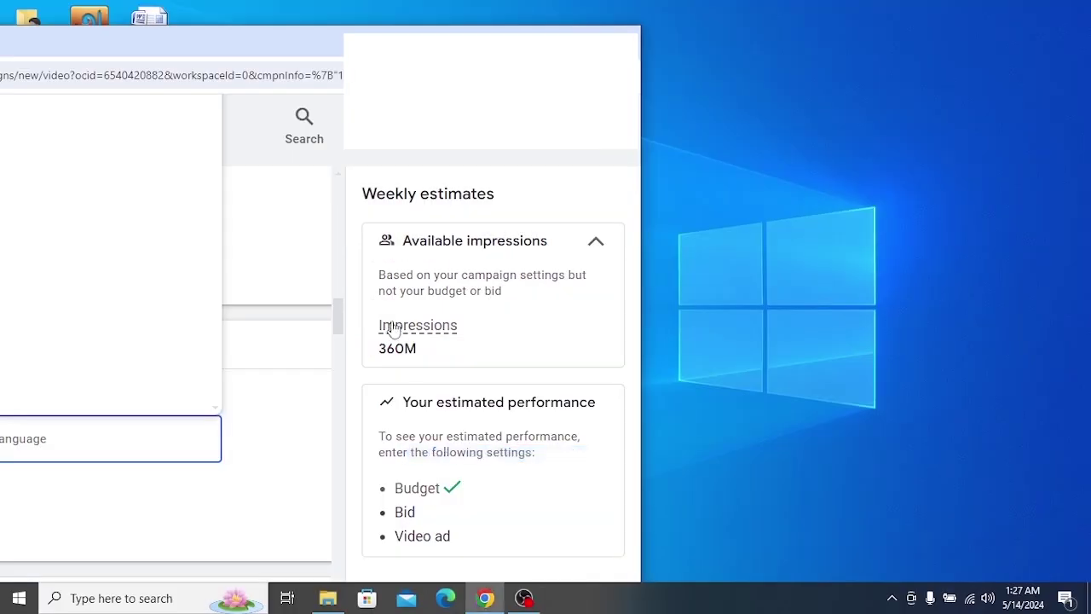
pyautogui.press('super+Up')
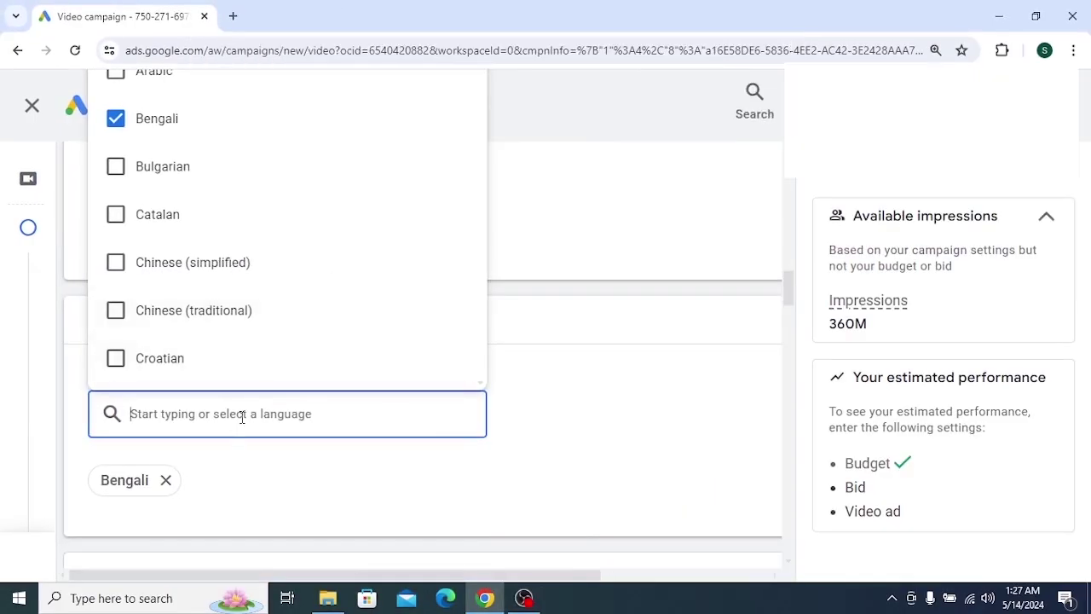
pyautogui.click(165, 480)
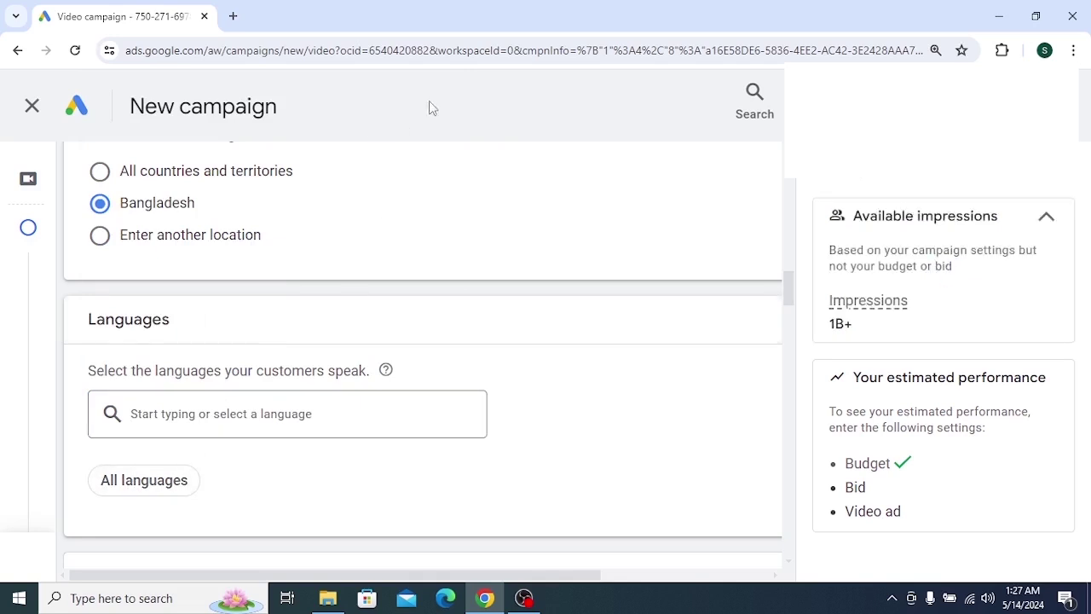
pyautogui.doubleClick(498, 23)
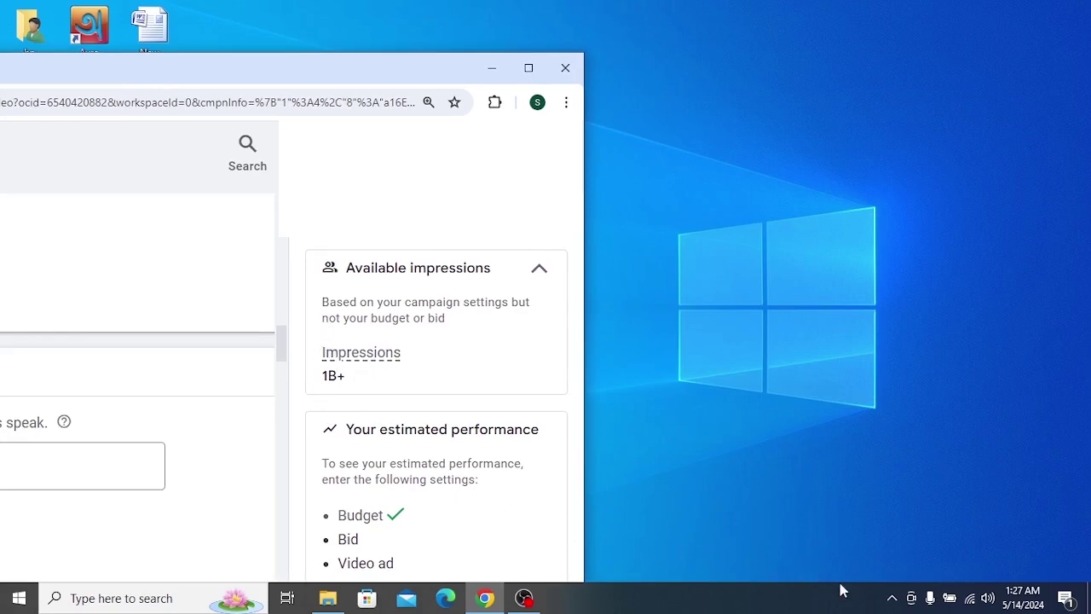
pyautogui.click(891, 597)
pyautogui.click(892, 565)
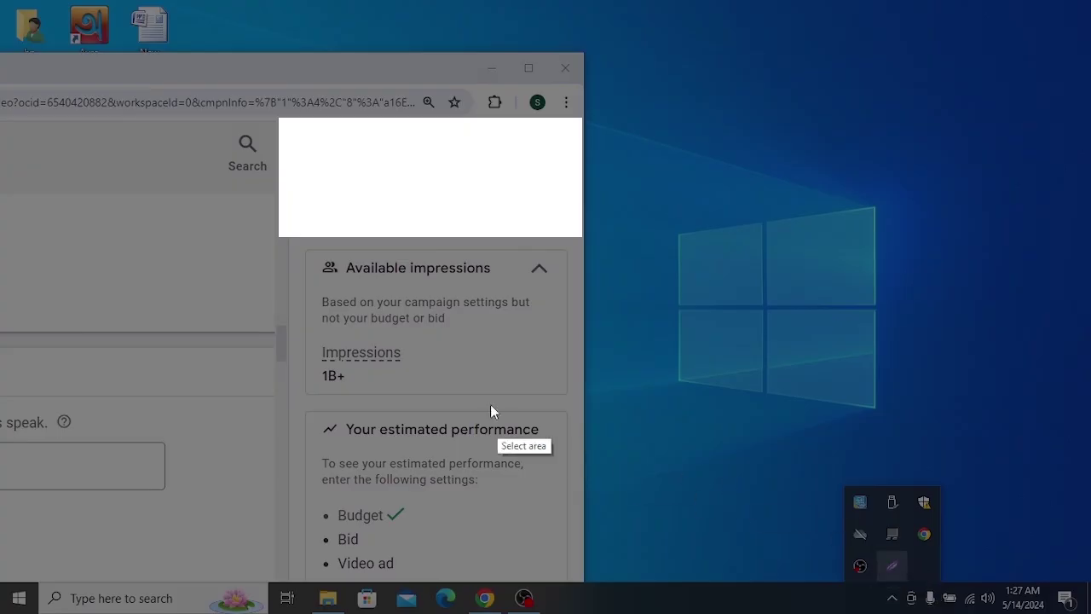
pyautogui.moveTo(130, 263); pyautogui.dragTo(545, 451)
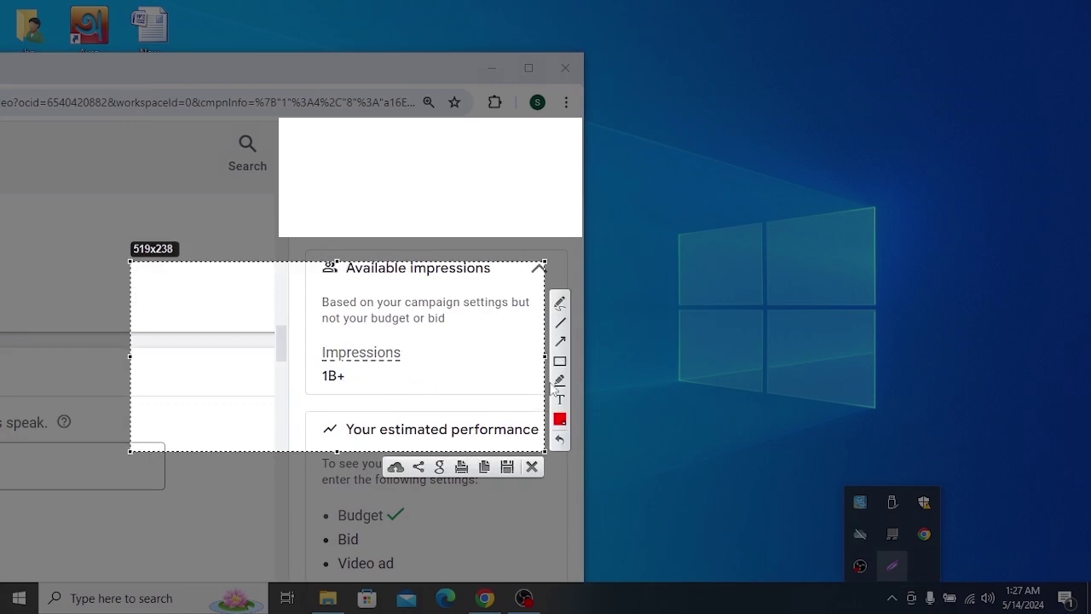
pyautogui.click(560, 361)
pyautogui.moveTo(216, 326); pyautogui.dragTo(457, 433)
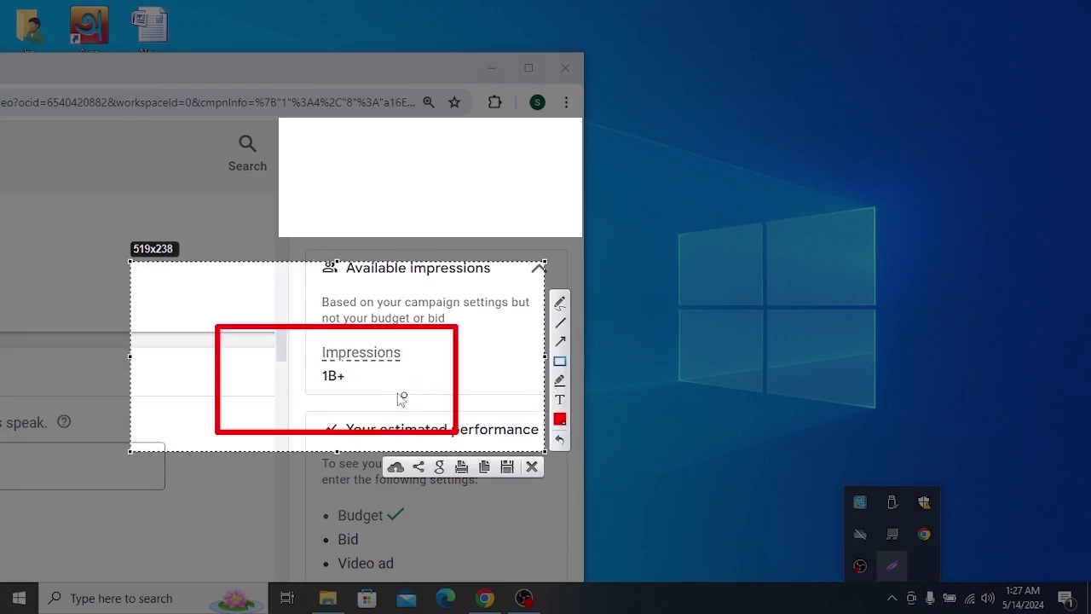
pyautogui.rightClick(349, 375)
pyautogui.click(403, 486)
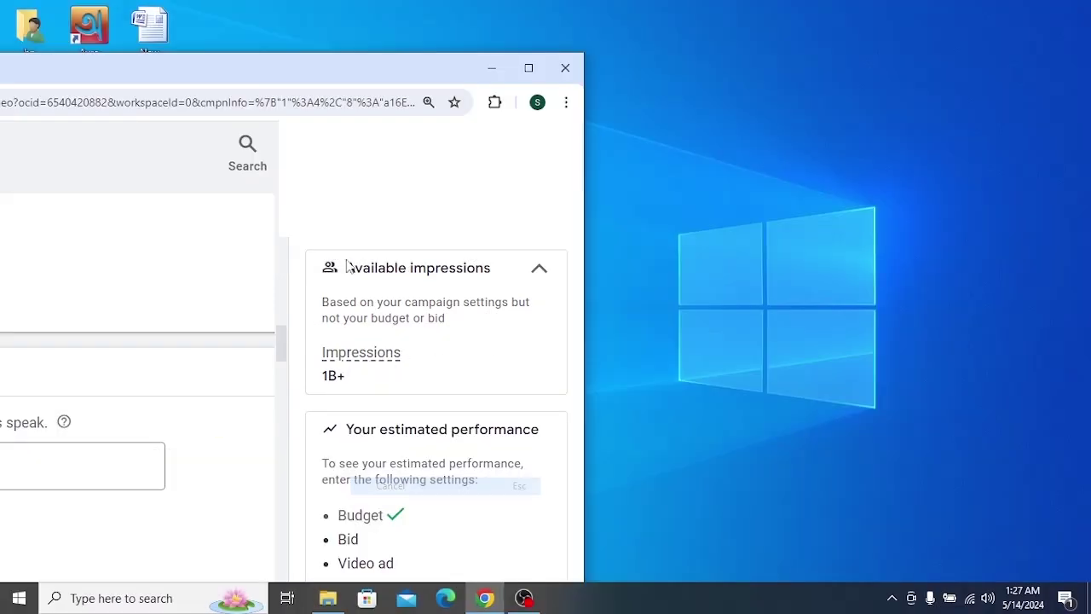
pyautogui.press('super+d')
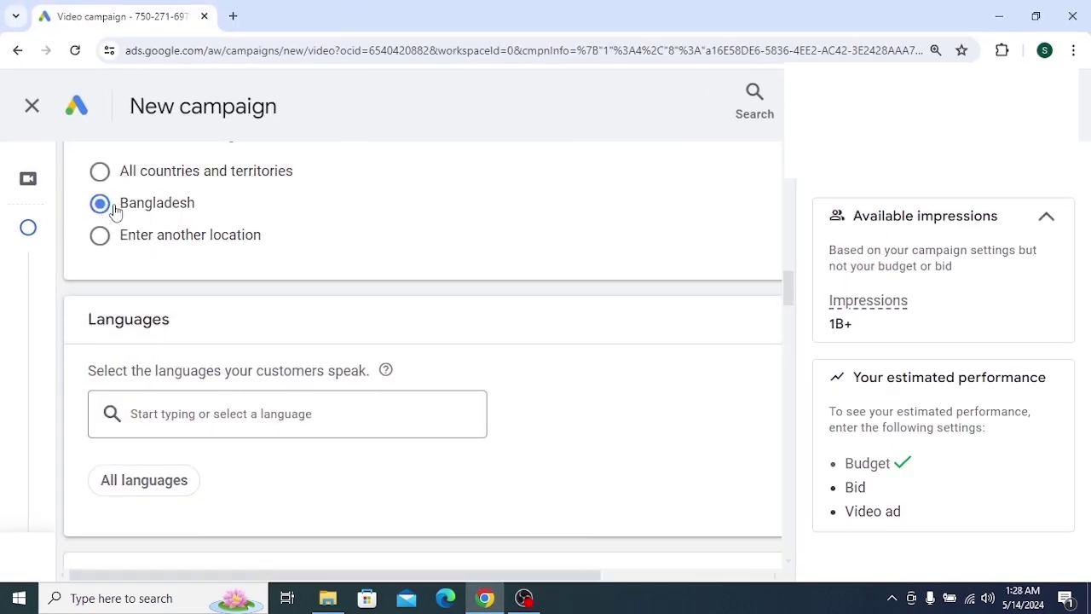
pyautogui.moveTo(487, 11); pyautogui.dragTo(167, 58)
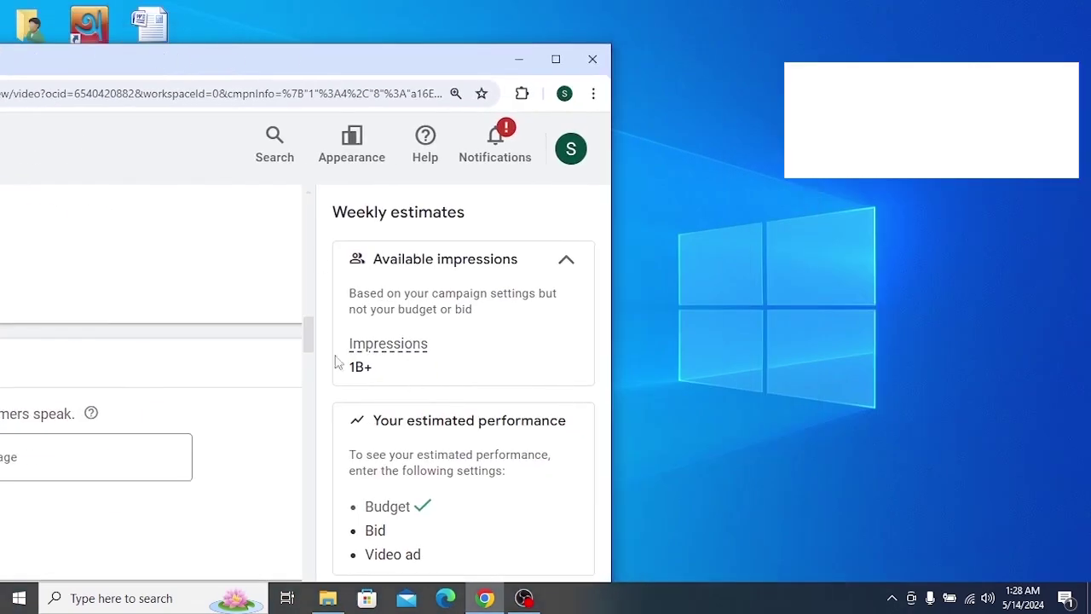
pyautogui.moveTo(342, 344); pyautogui.dragTo(449, 359)
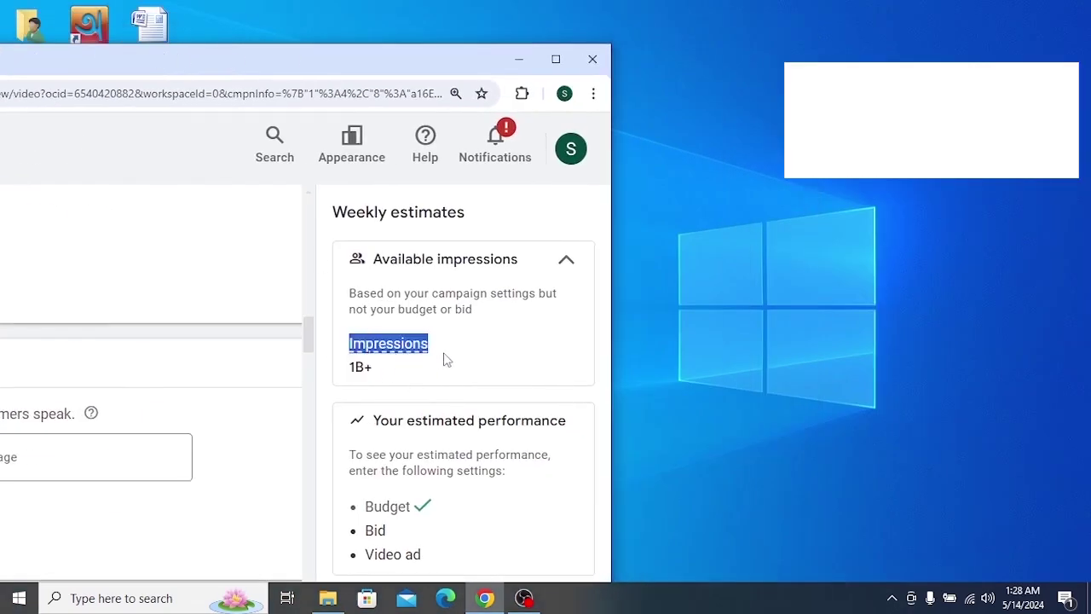
pyautogui.click(388, 356)
pyautogui.moveTo(263, 68); pyautogui.dragTo(336, 7)
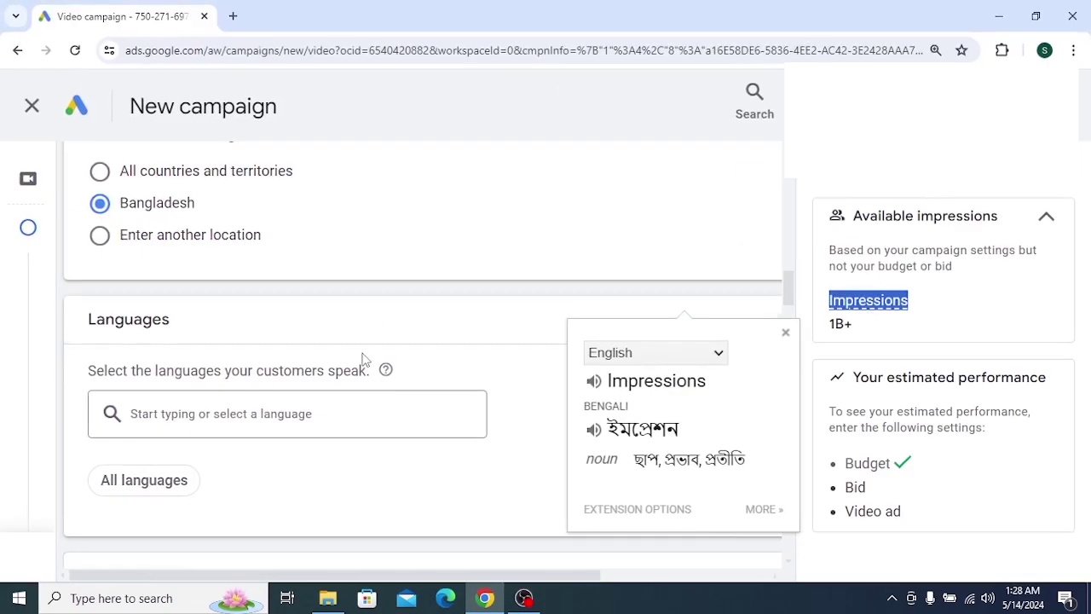
pyautogui.click(363, 293)
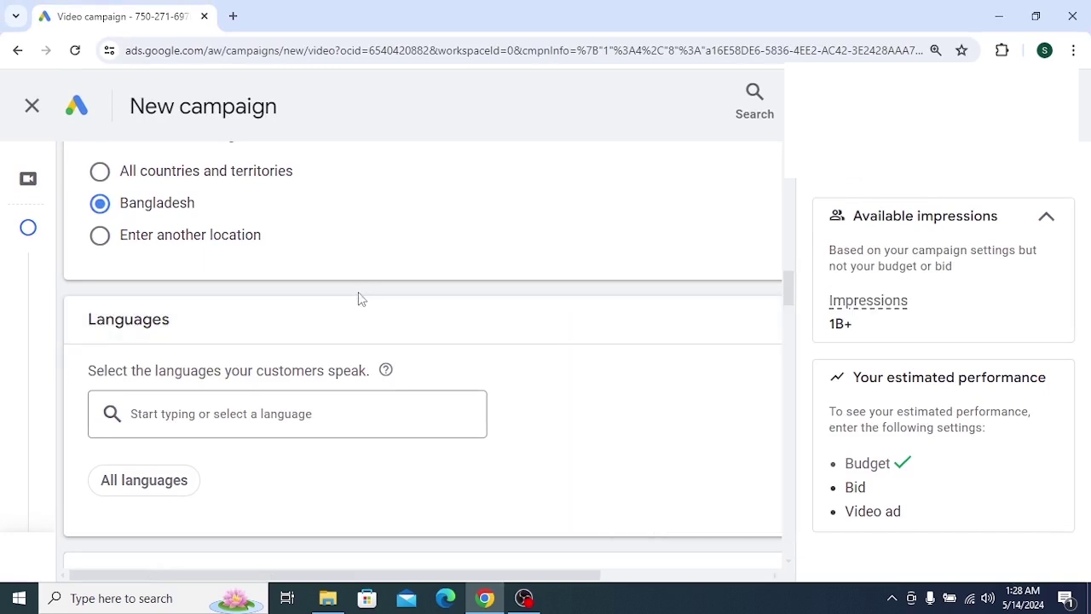
pyautogui.scroll(-4, 309, 353)
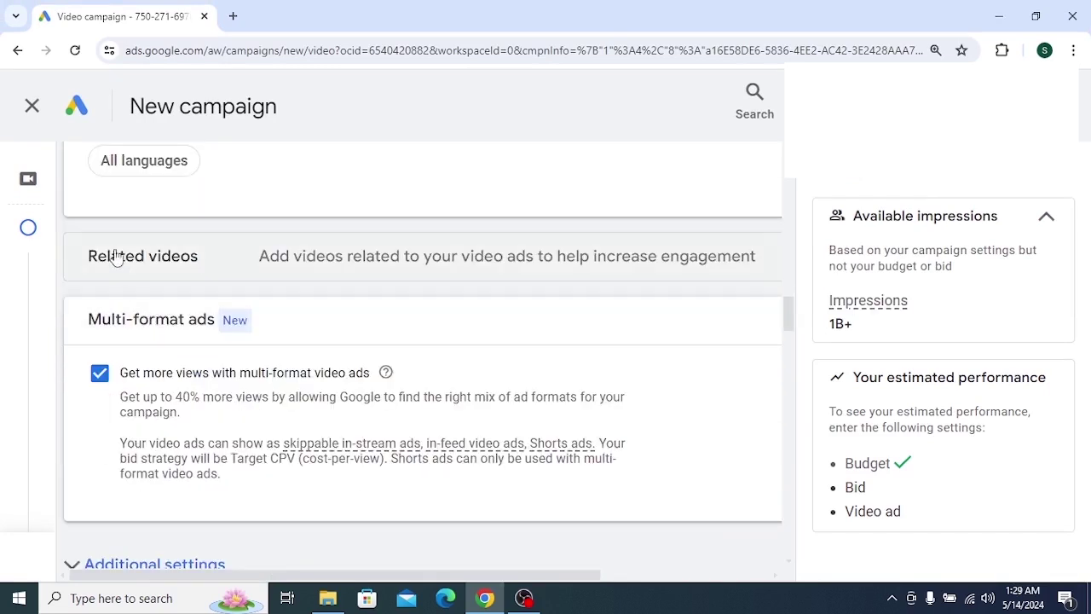
pyautogui.moveTo(85, 253); pyautogui.dragTo(237, 260)
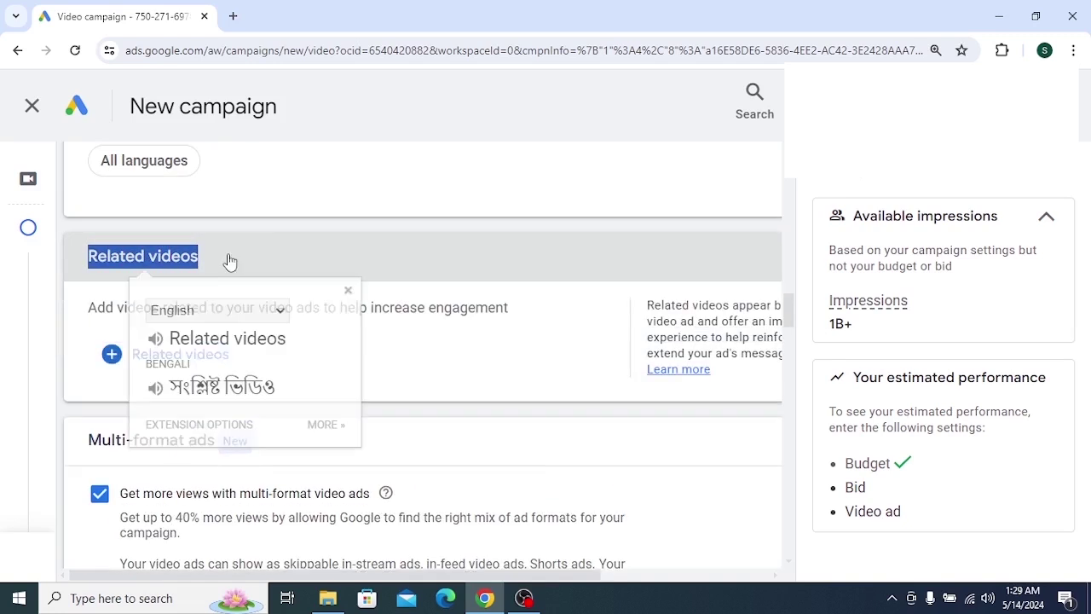
pyautogui.click(241, 256)
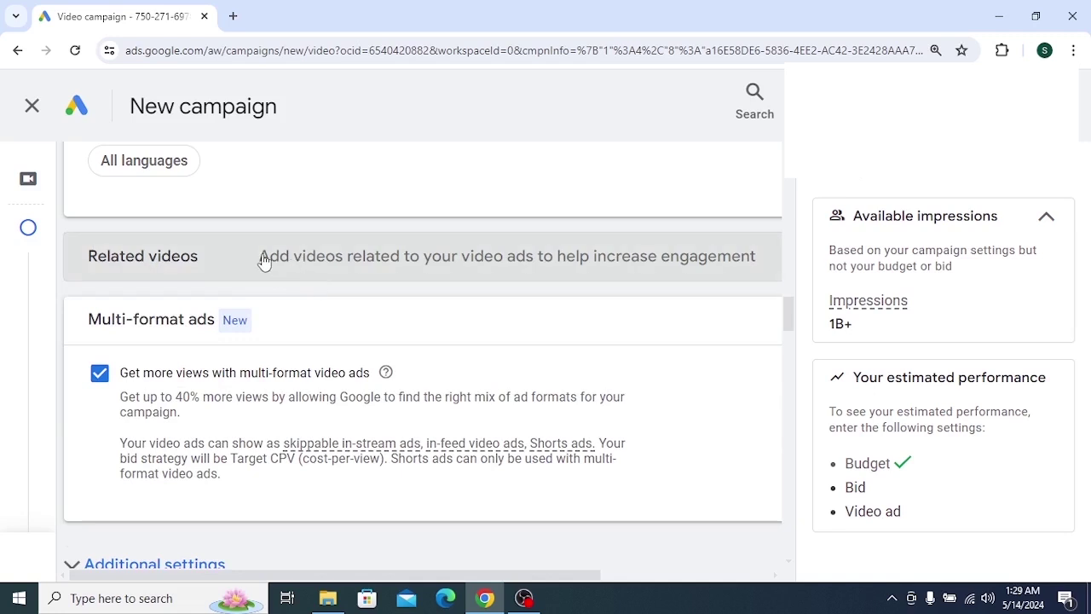
pyautogui.moveTo(259, 257); pyautogui.dragTo(753, 286)
pyautogui.click(545, 273)
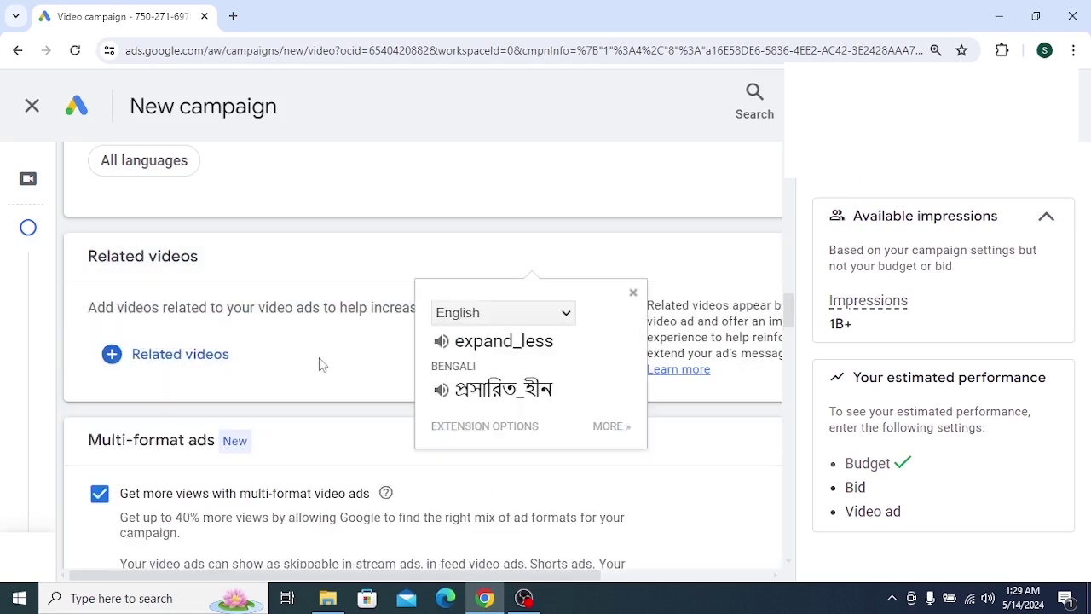
pyautogui.scroll(-1, 300, 373)
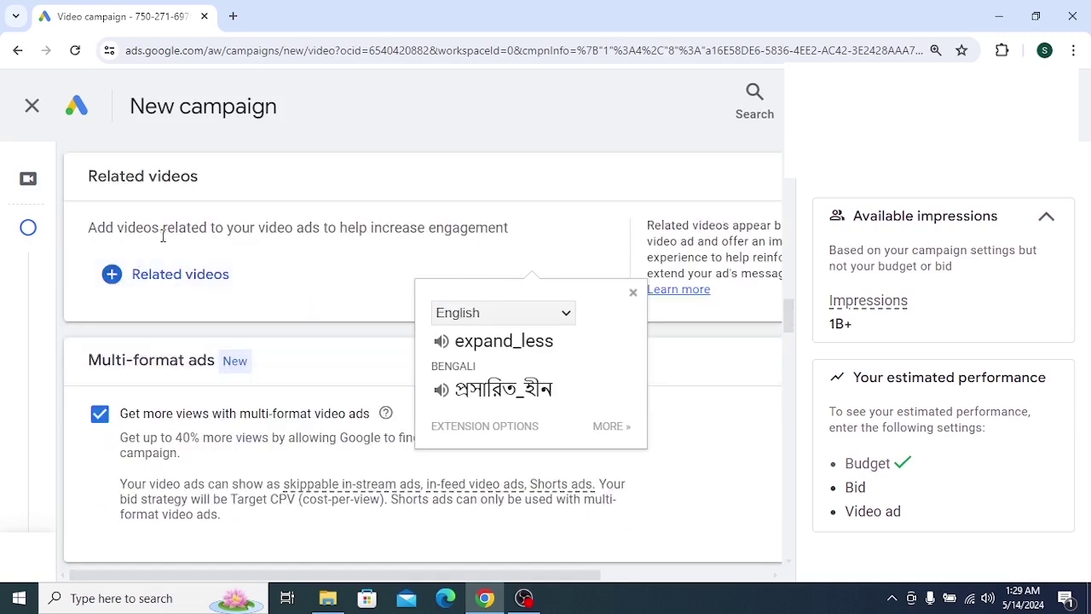
pyautogui.moveTo(85, 228); pyautogui.dragTo(241, 246)
pyautogui.moveTo(145, 243); pyautogui.dragTo(87, 229)
pyautogui.click(435, 220)
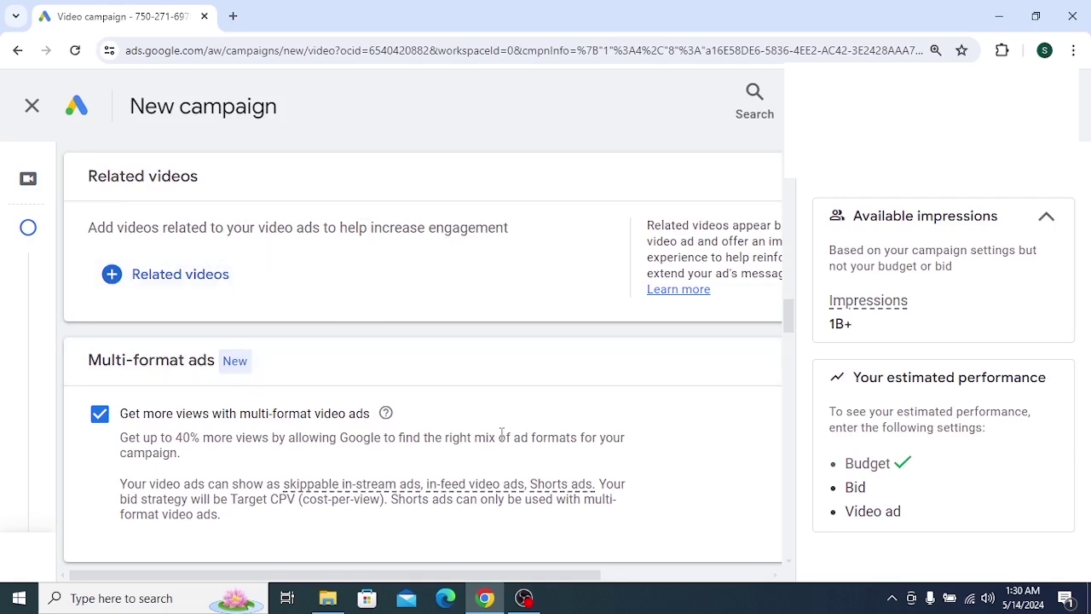
pyautogui.click(891, 597)
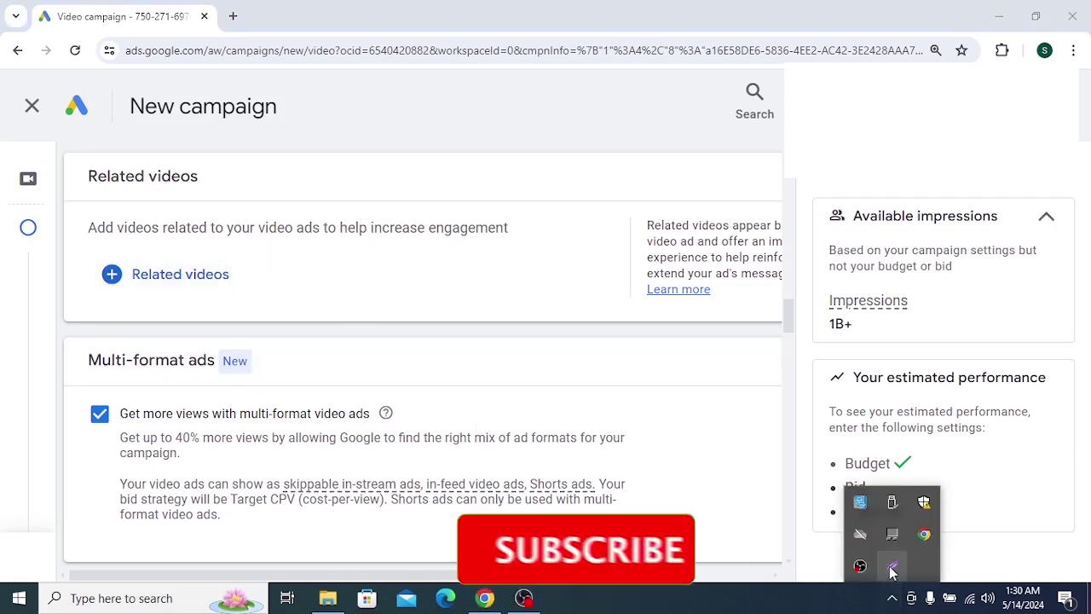
pyautogui.click(891, 566)
pyautogui.moveTo(53, 141)
pyautogui.mouseDown()
pyautogui.moveTo(357, 355)
pyautogui.moveTo(582, 415)
pyautogui.mouseUp()
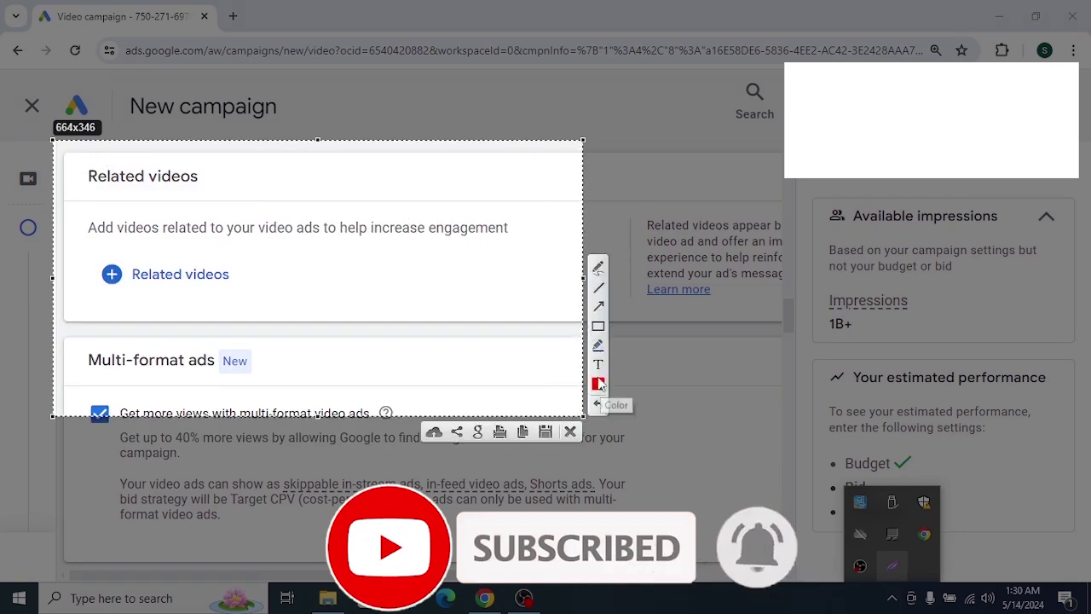
pyautogui.click(598, 333)
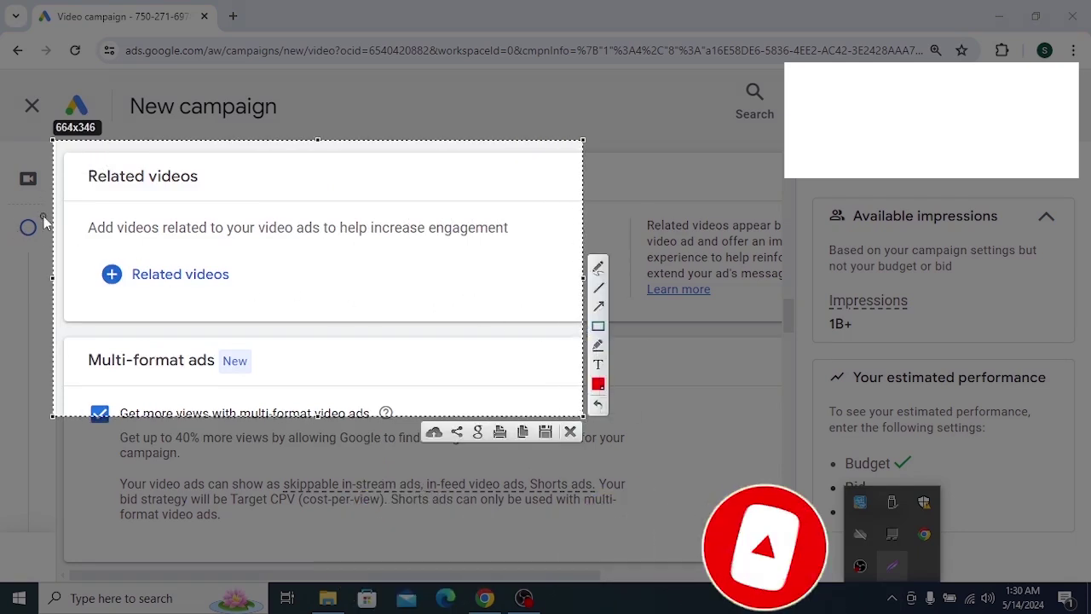
pyautogui.moveTo(64, 217); pyautogui.dragTo(559, 298)
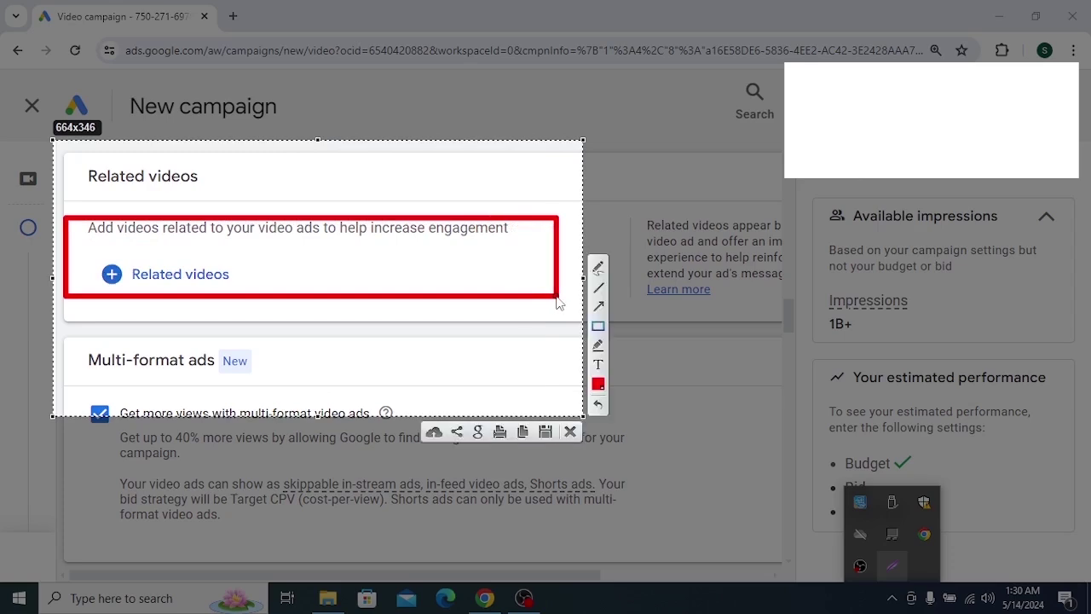
pyautogui.hotkey('ctrl', 'c')
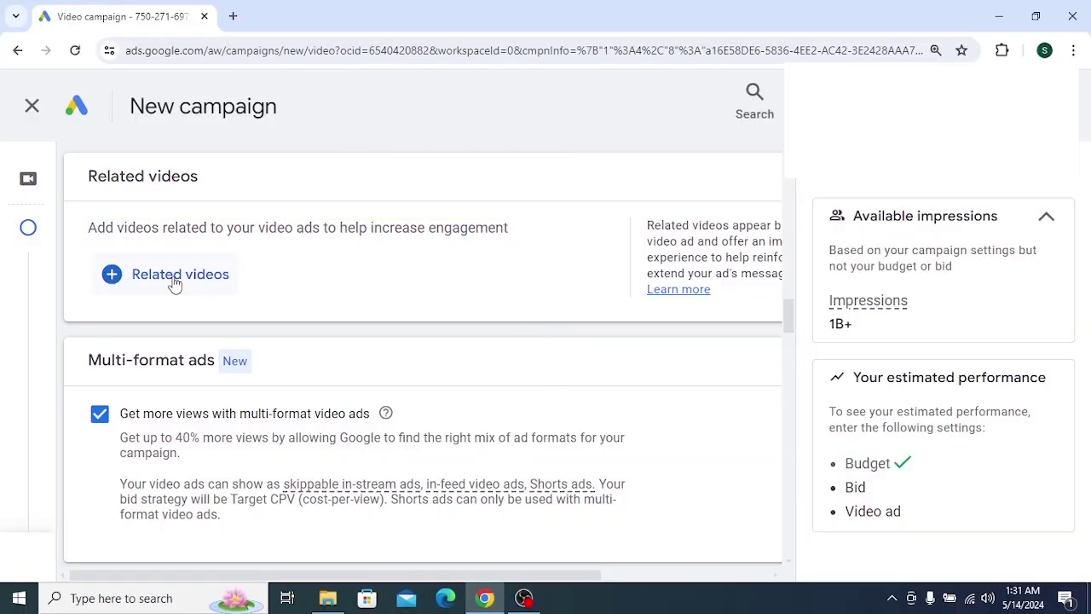
# Open the + Related videos dialog and read its requirement of 2 to 5 videos
pyautogui.click(175, 274)
pyautogui.hotkey('ctrl', '0')
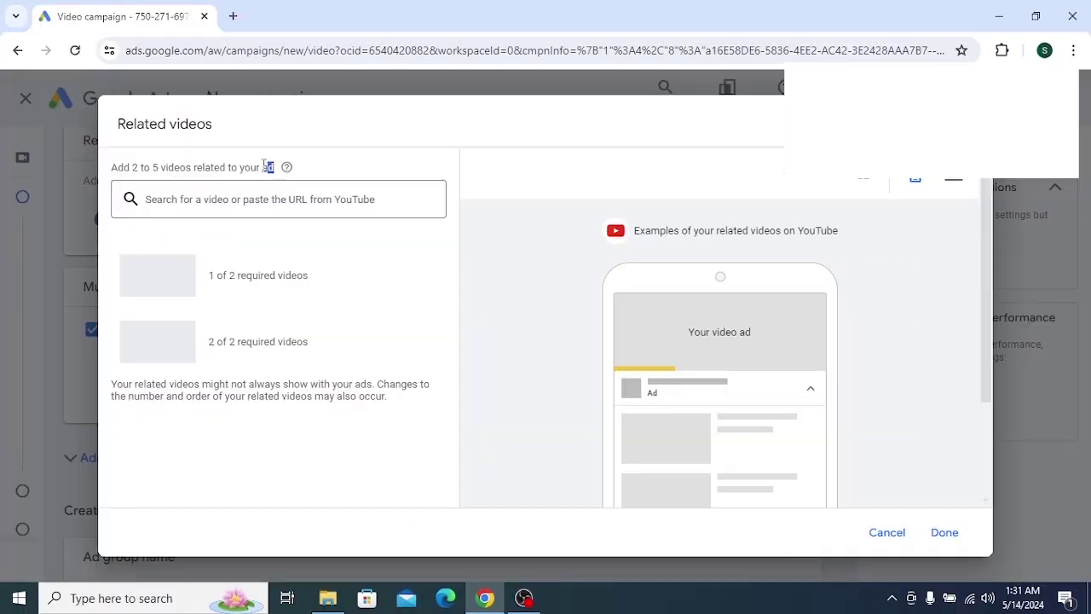
pyautogui.moveTo(274, 168); pyautogui.dragTo(110, 167)
pyautogui.click(337, 164)
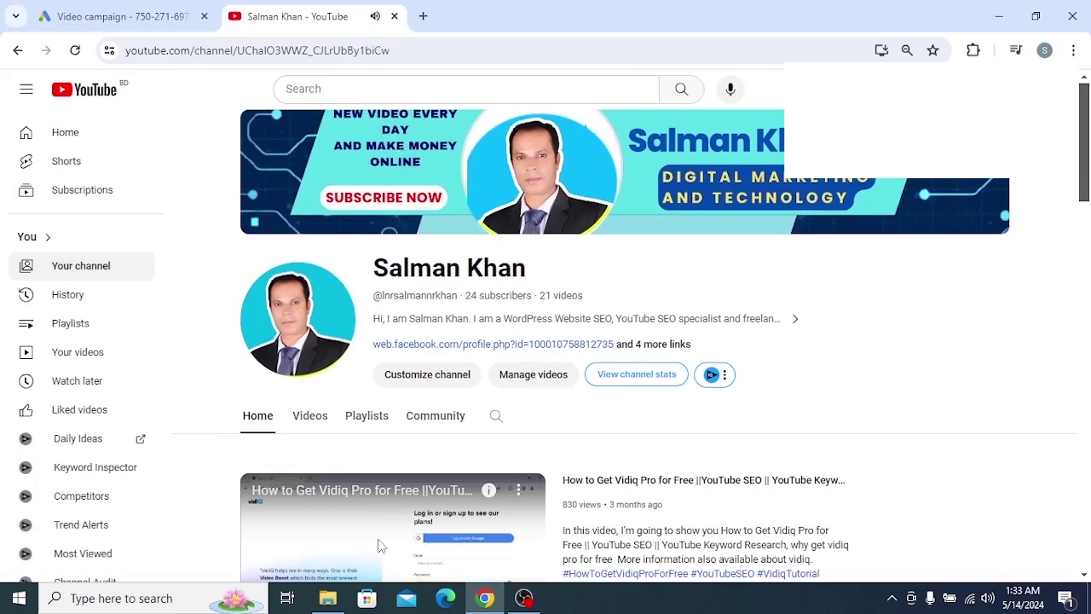
# From the channel's Videos list, copy the share link of the Index Blog Post video
pyautogui.click(314, 417)
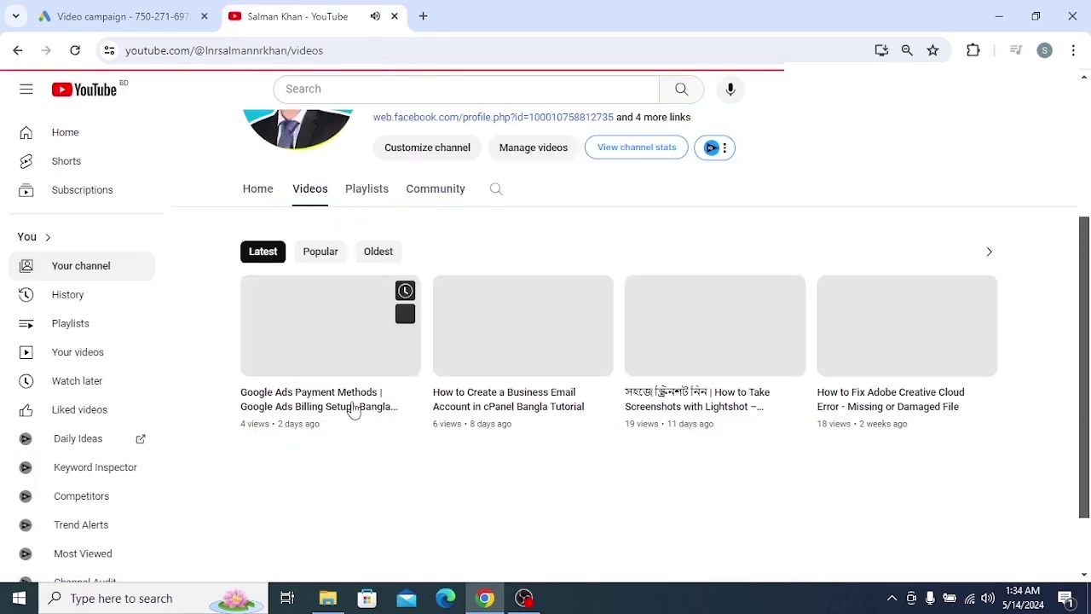
pyautogui.scroll(-6, 354, 411)
pyautogui.moveTo(460, 15); pyautogui.dragTo(269, 60)
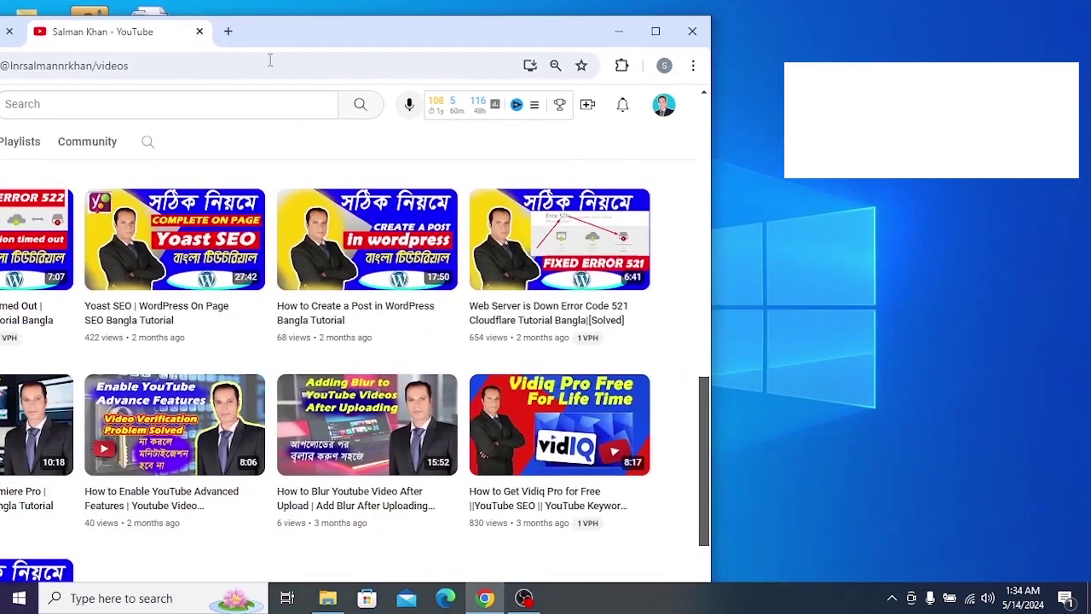
pyautogui.moveTo(397, 271)
pyautogui.moveTo(355, 48); pyautogui.dragTo(373, 7)
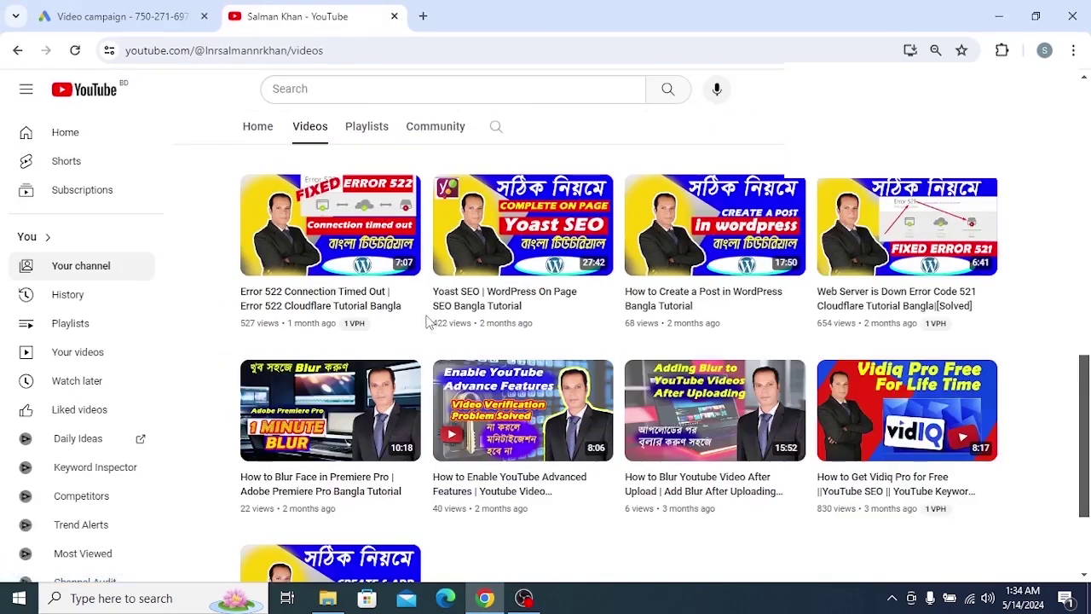
pyautogui.scroll(5, 429, 321)
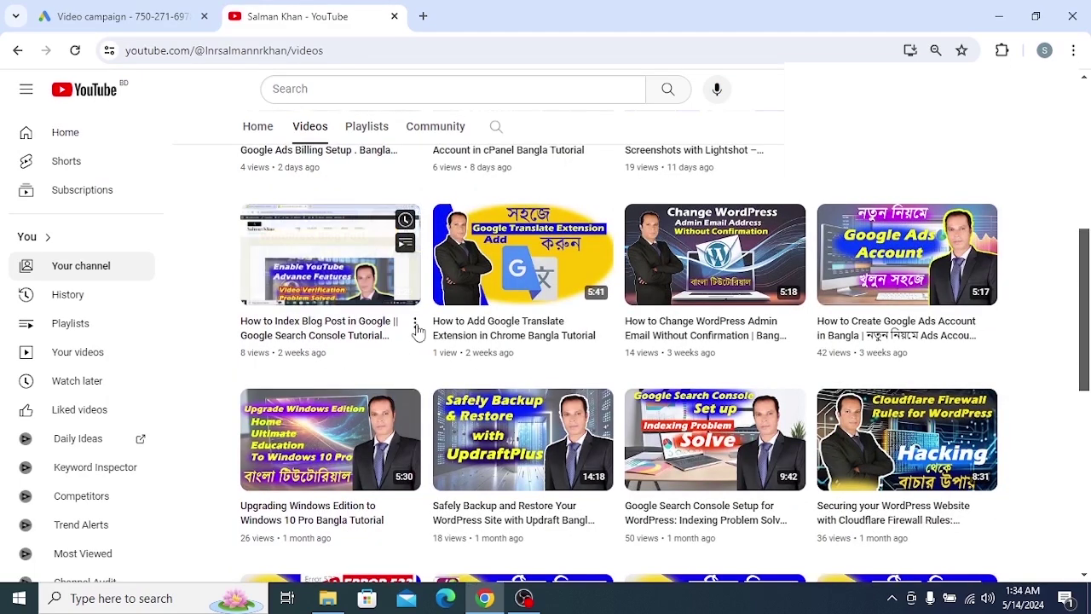
pyautogui.click(415, 325)
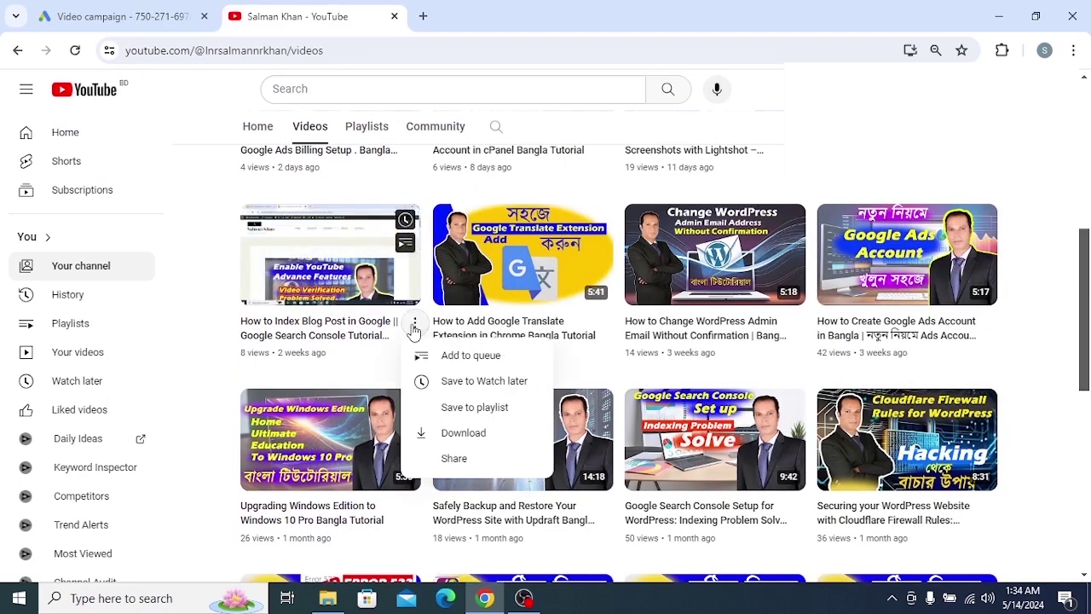
pyautogui.click(449, 460)
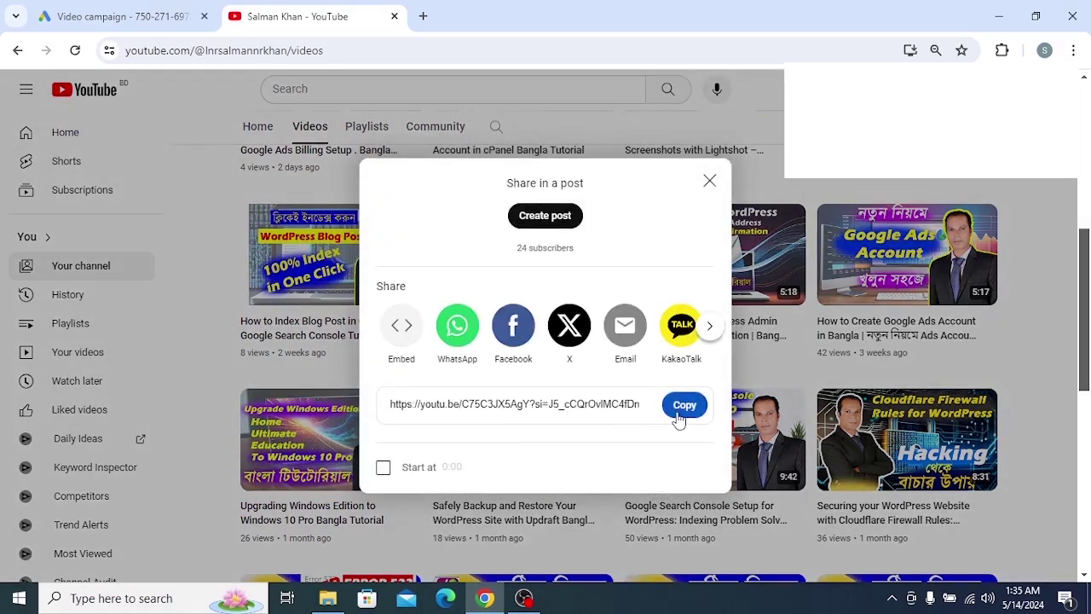
pyautogui.click(682, 406)
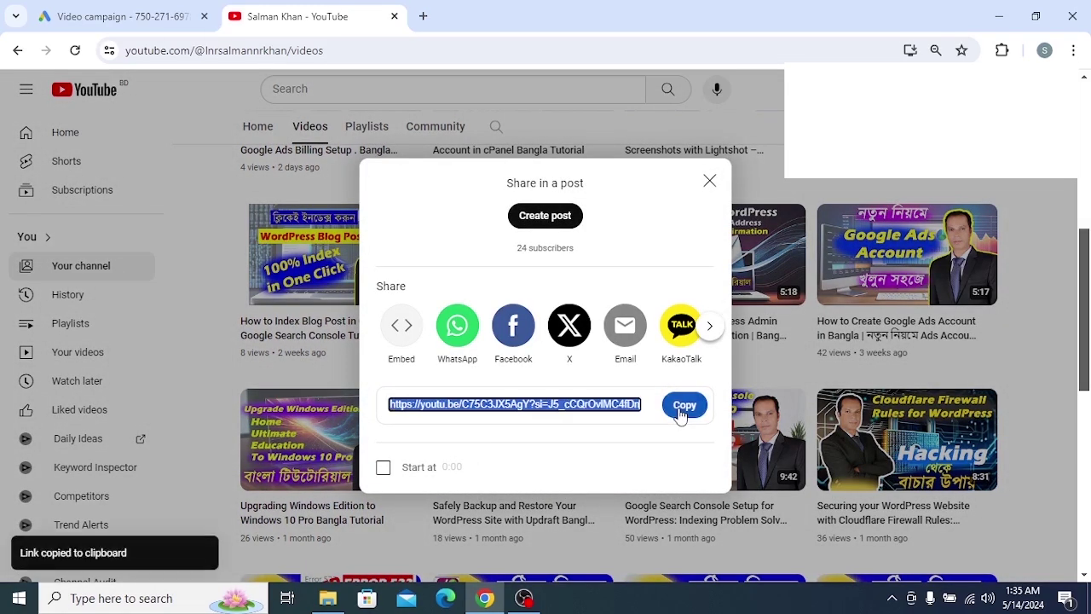
# Paste the copied blog-indexing video link into the related-videos search field
pyautogui.click(152, 19)
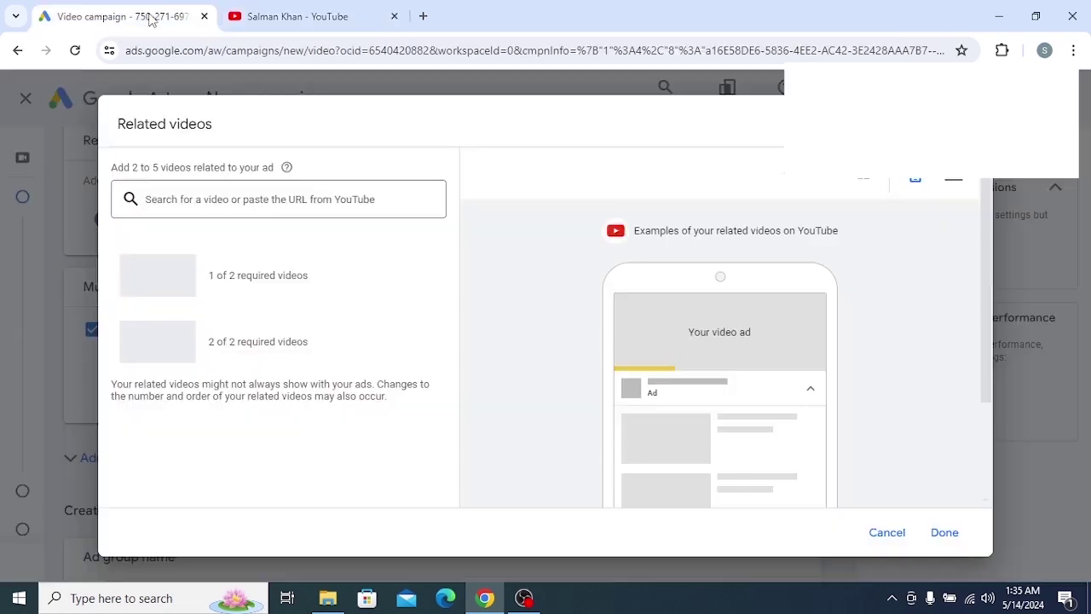
pyautogui.rightClick(284, 202)
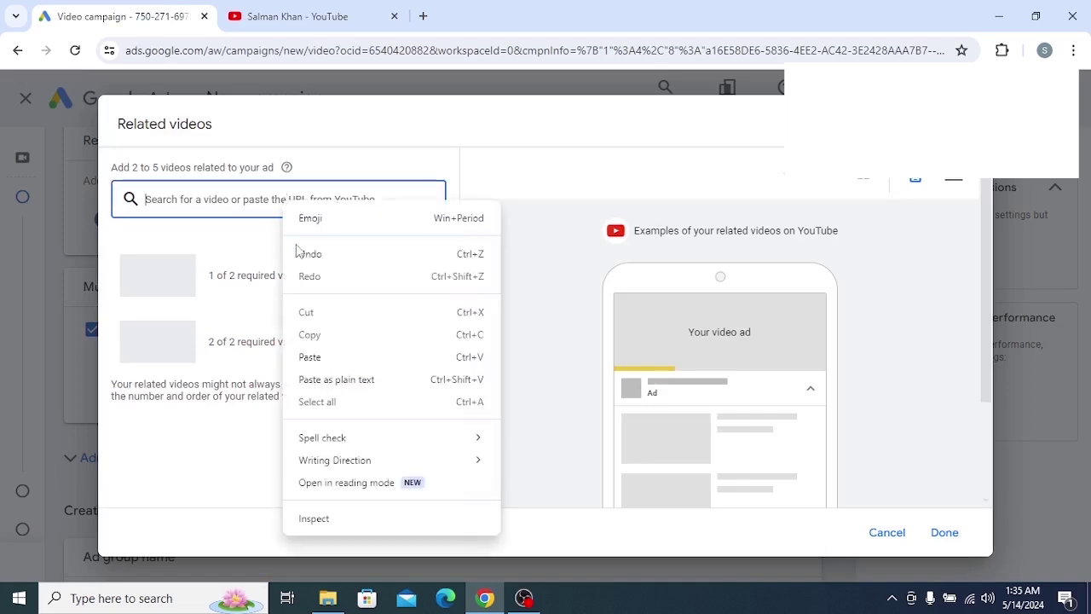
pyautogui.click(307, 357)
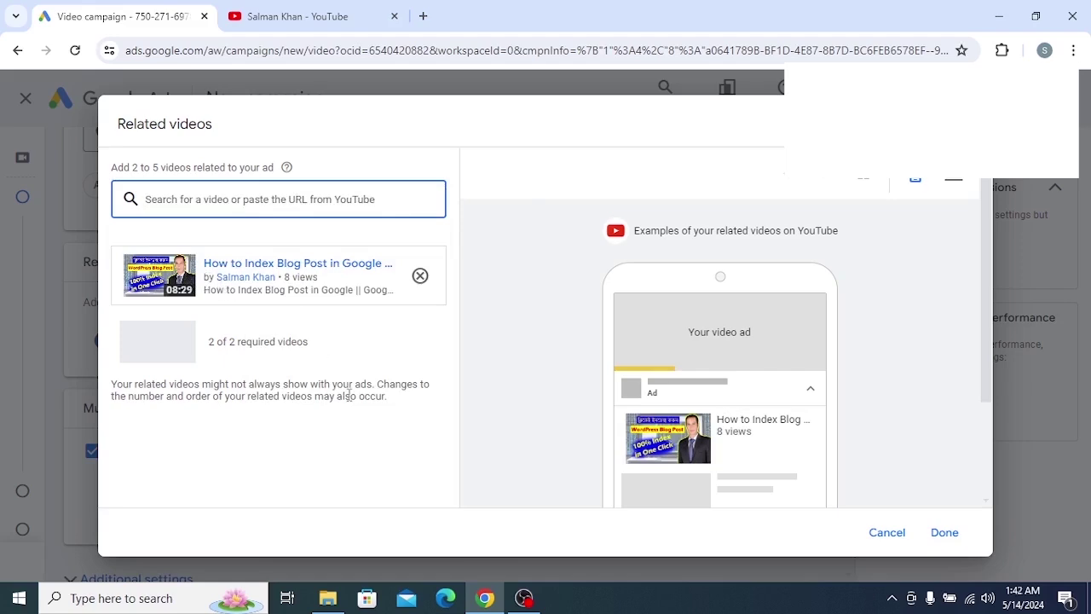
# Close the old Share dialog and copy the Submit Sitemap video's share link
pyautogui.click(277, 12)
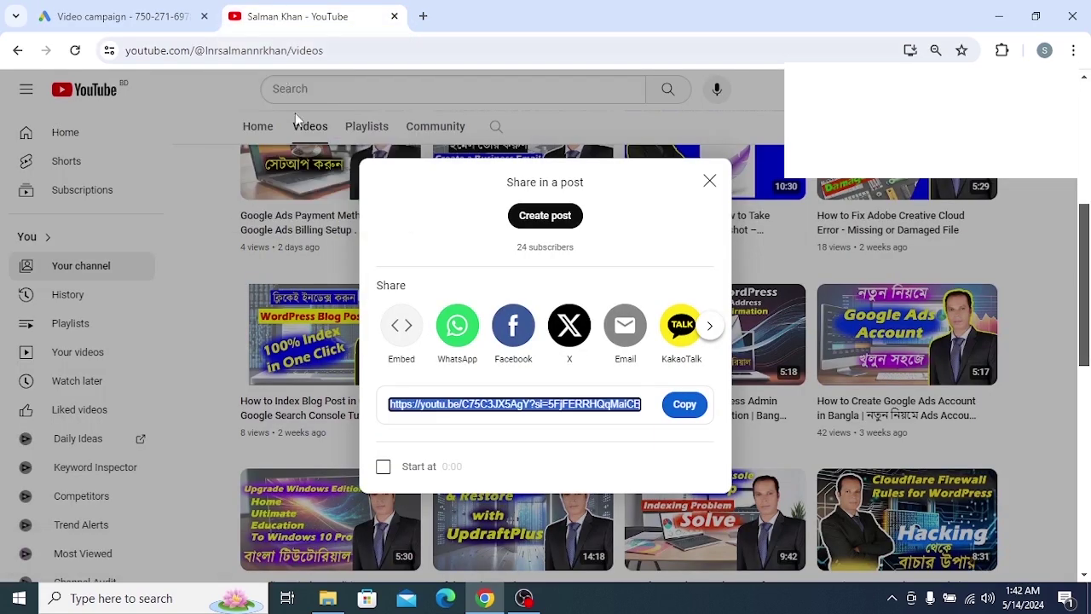
pyautogui.click(335, 268)
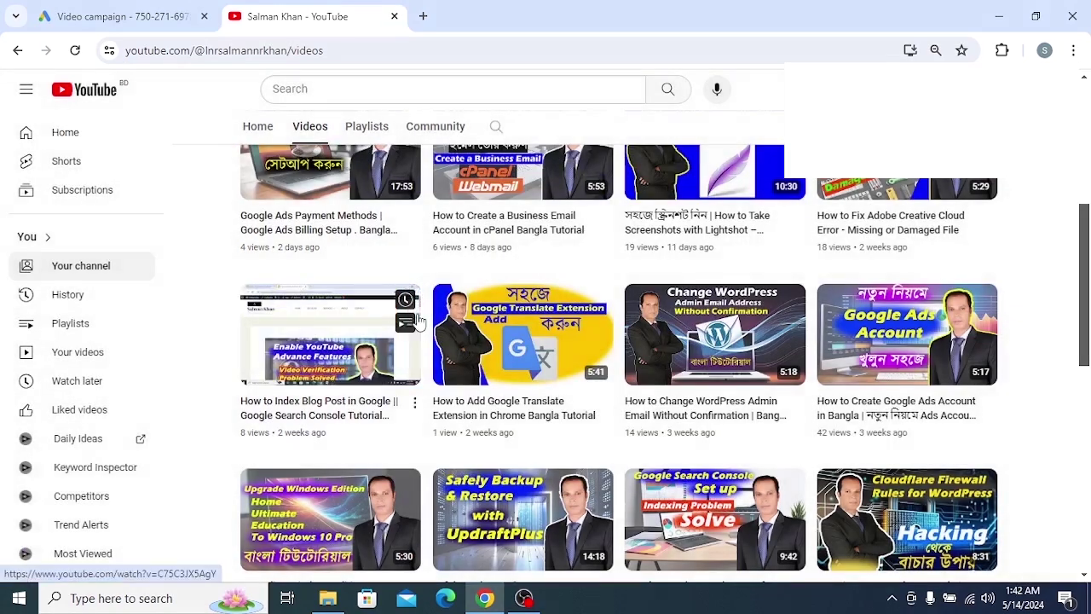
pyautogui.scroll(-8, 426, 316)
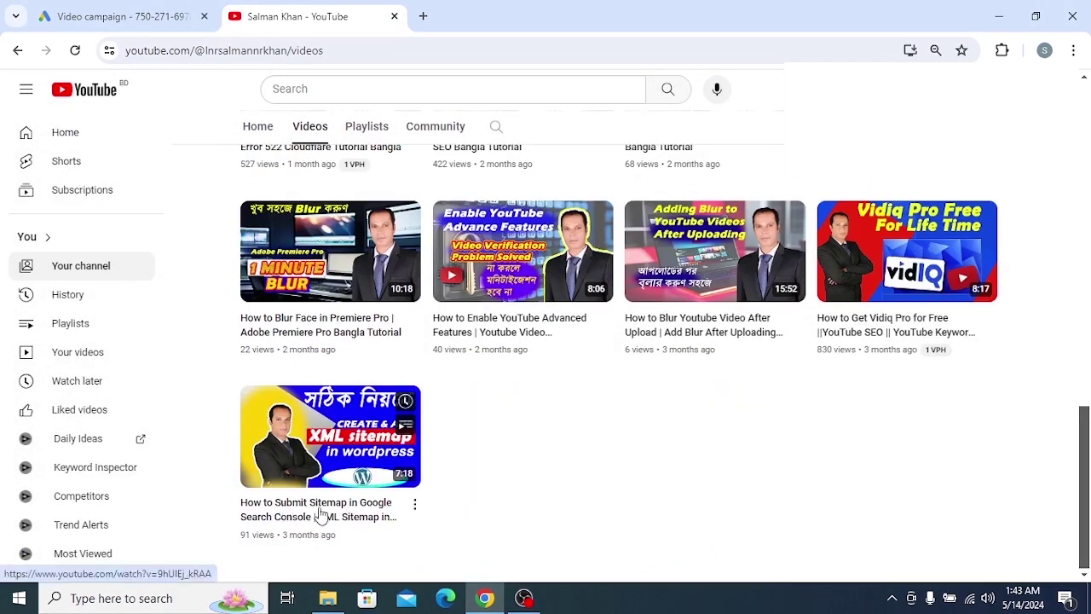
pyautogui.click(415, 508)
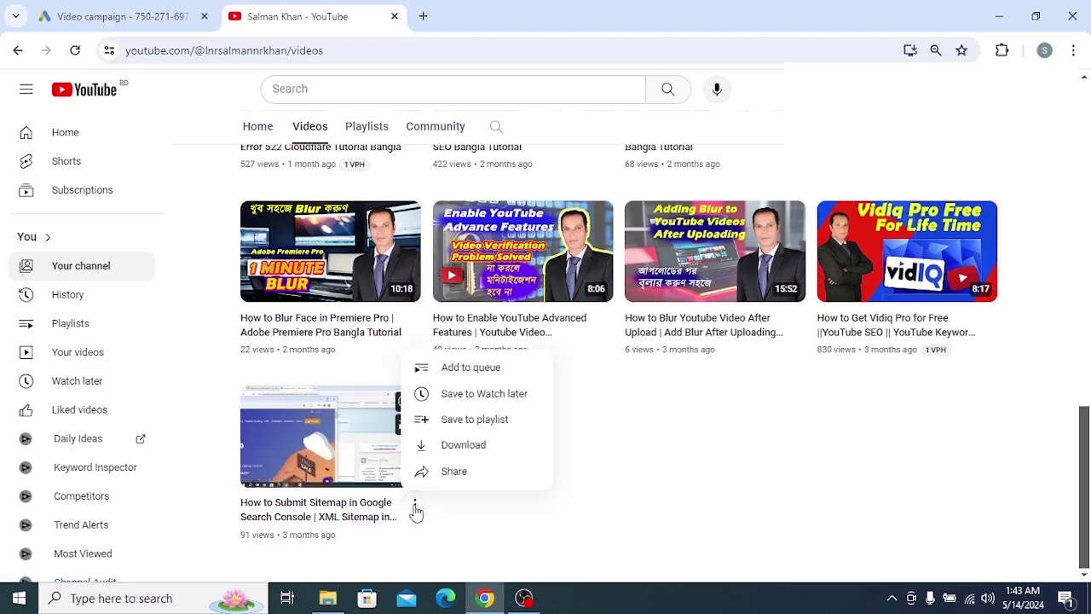
pyautogui.click(447, 472)
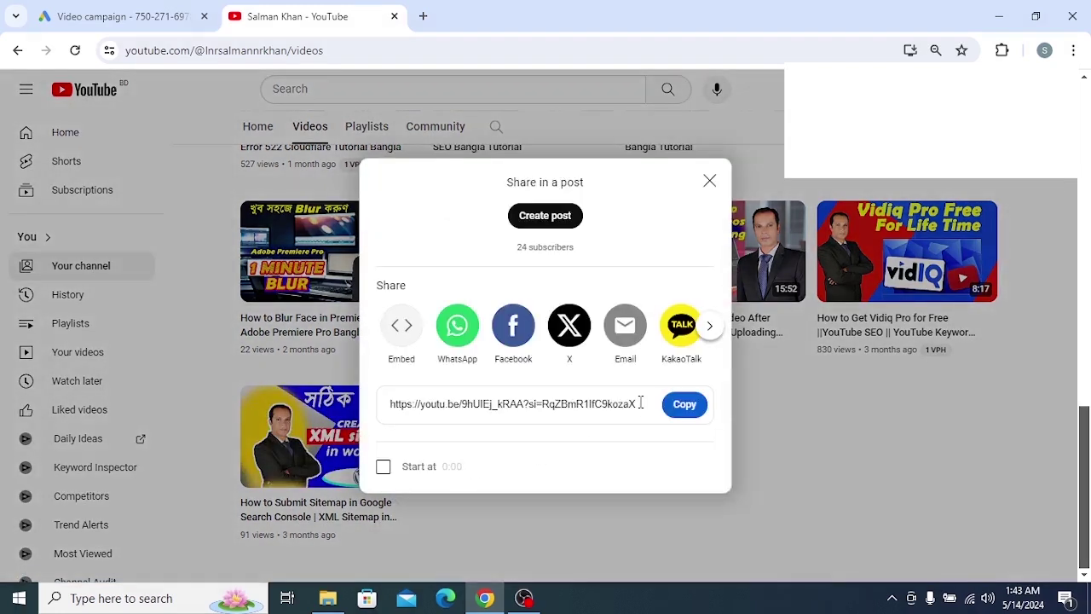
pyautogui.click(681, 406)
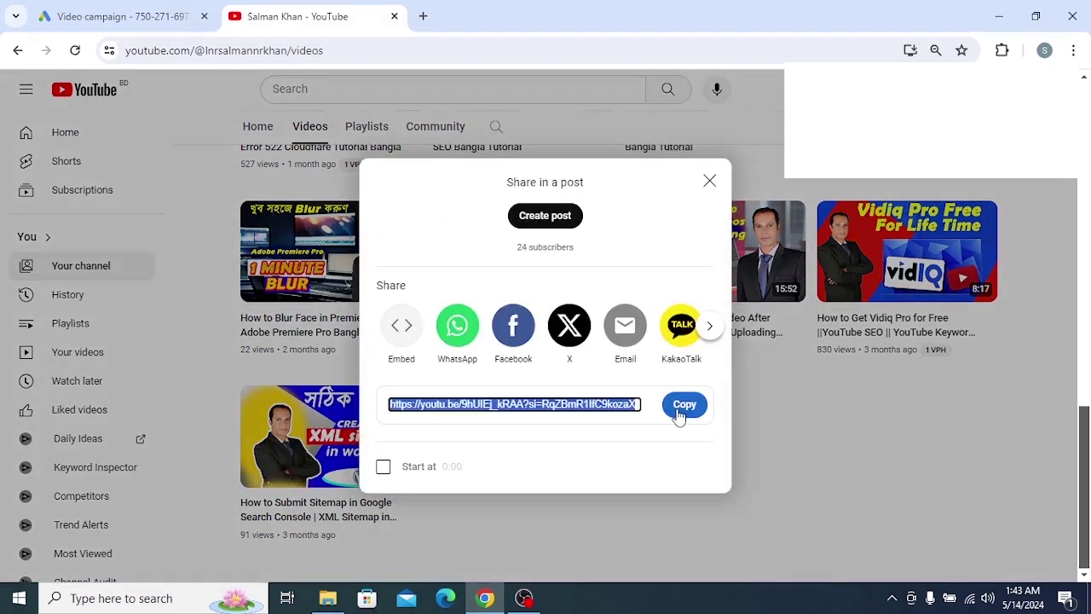
pyautogui.click(454, 545)
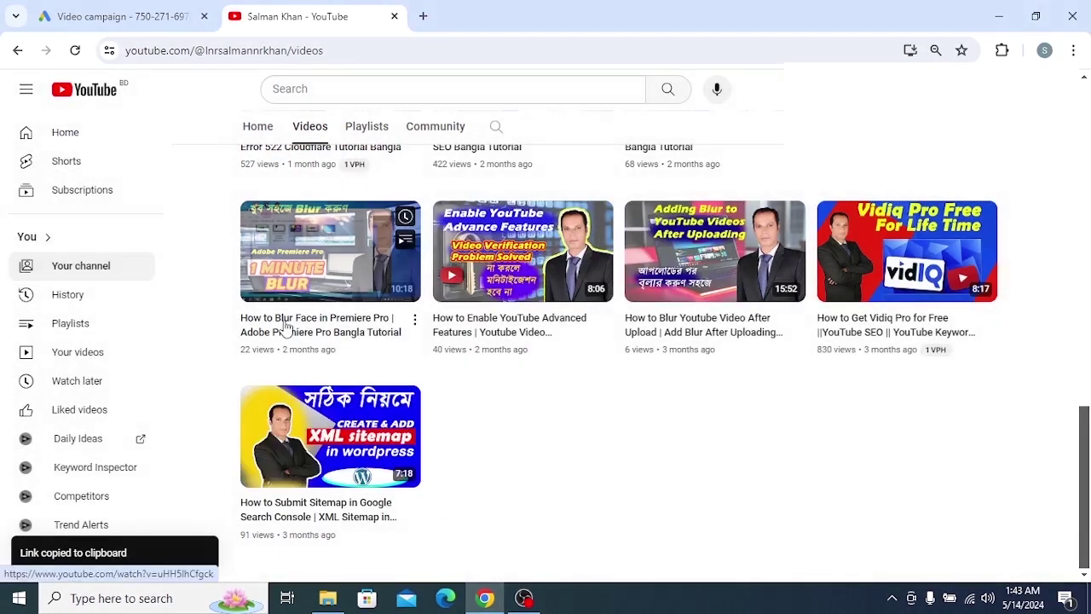
pyautogui.scroll(10, 279, 320)
# Paste the sitemap video link as the second related video and confirm with Done
pyautogui.click(119, 16)
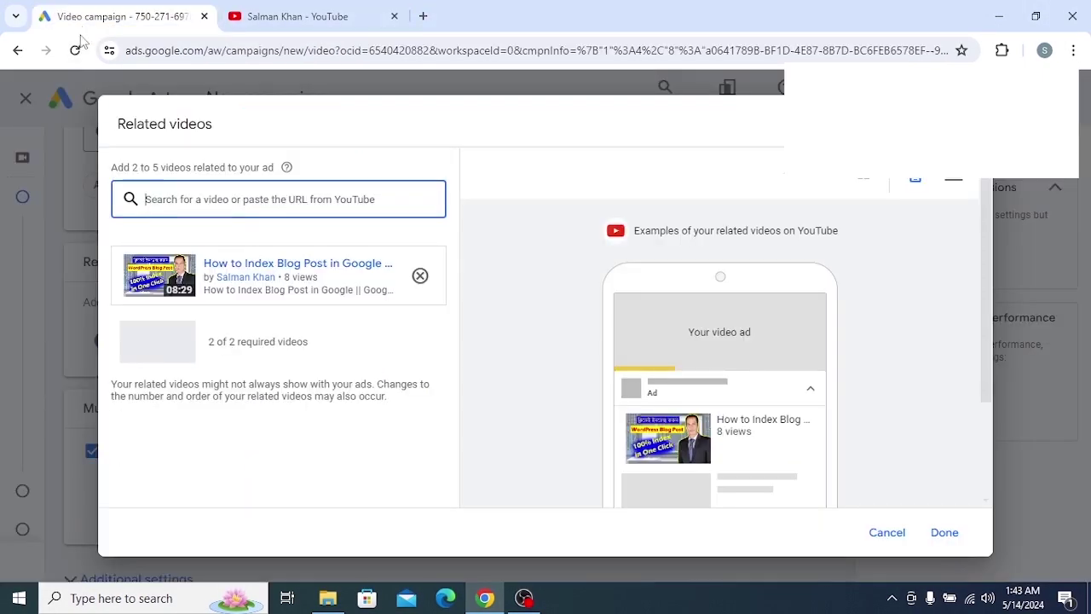
pyautogui.rightClick(316, 200)
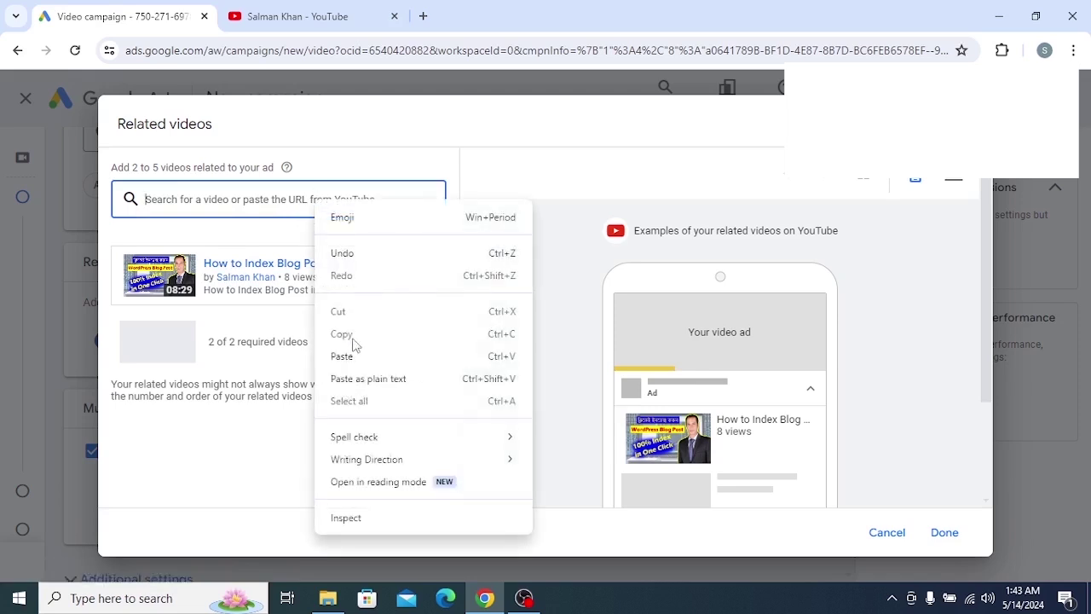
pyautogui.click(349, 356)
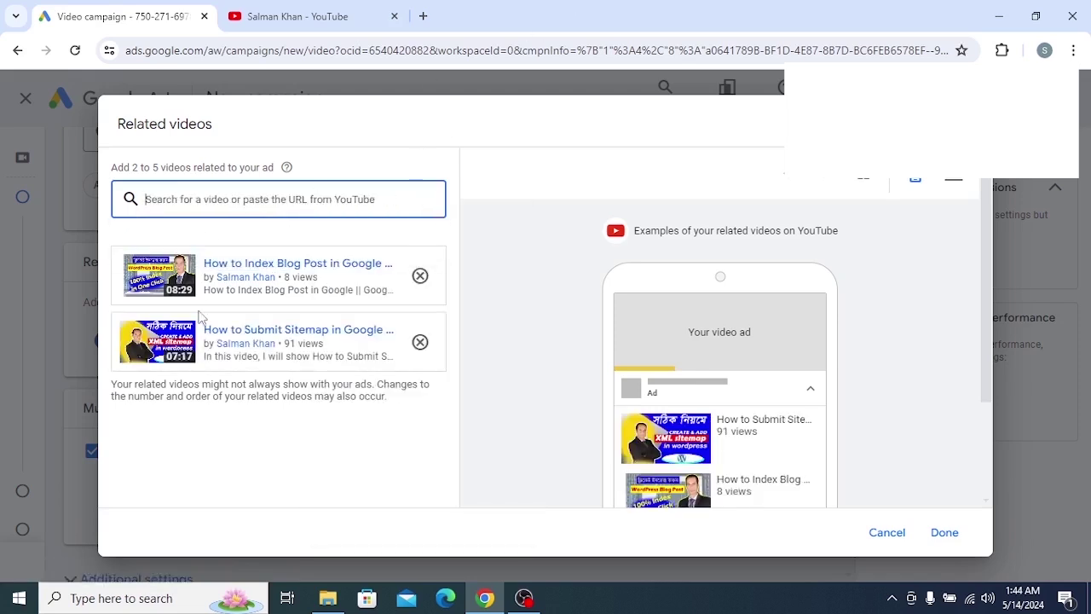
pyautogui.moveTo(508, 13); pyautogui.dragTo(327, 19)
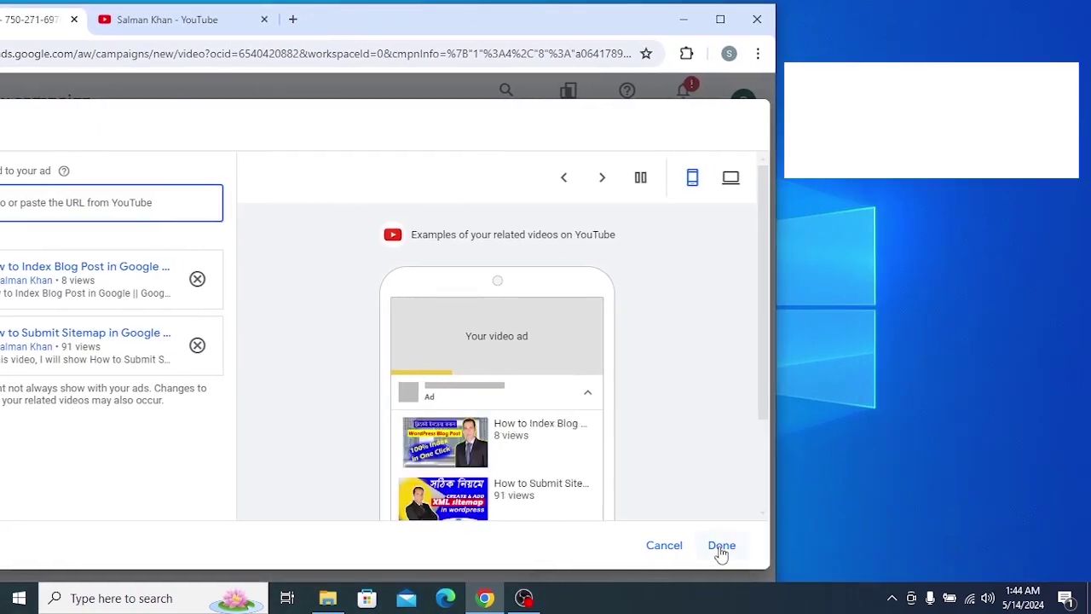
pyautogui.click(721, 552)
pyautogui.moveTo(379, 17); pyautogui.dragTo(370, 32)
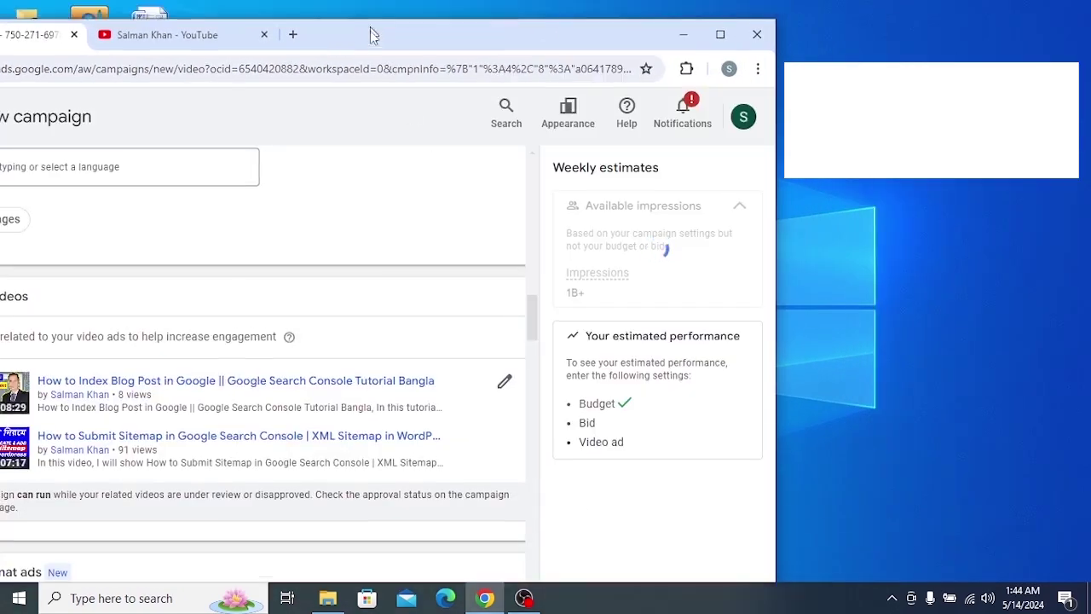
pyautogui.doubleClick(370, 32)
# Uncheck 'Get more views with multi-format video ads' so bidding becomes Maximum CPV
pyautogui.scroll(3, 330, 310)
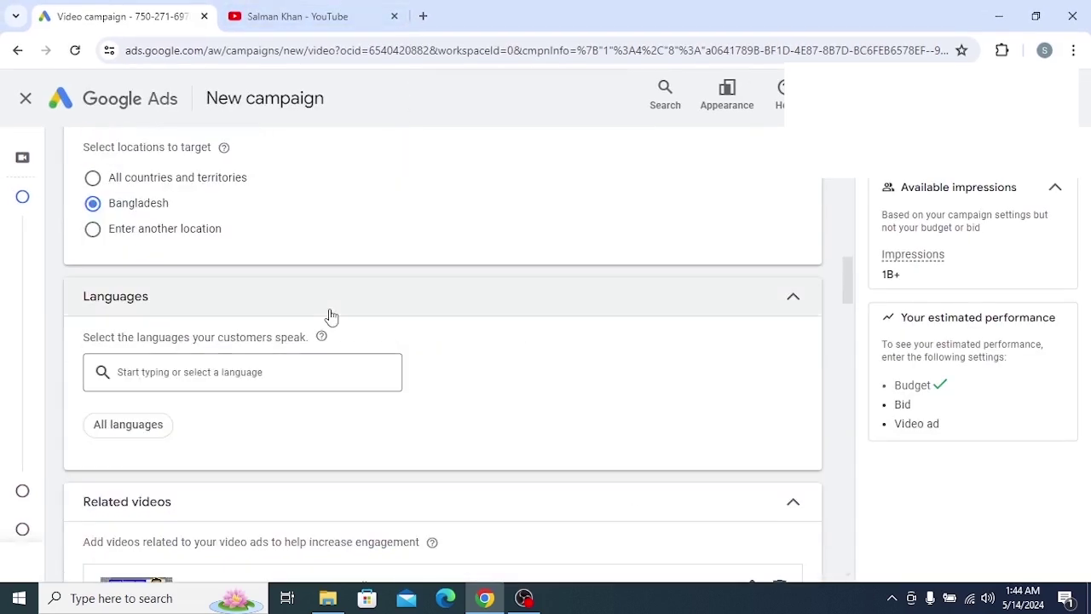
pyautogui.scroll(-4, 241, 324)
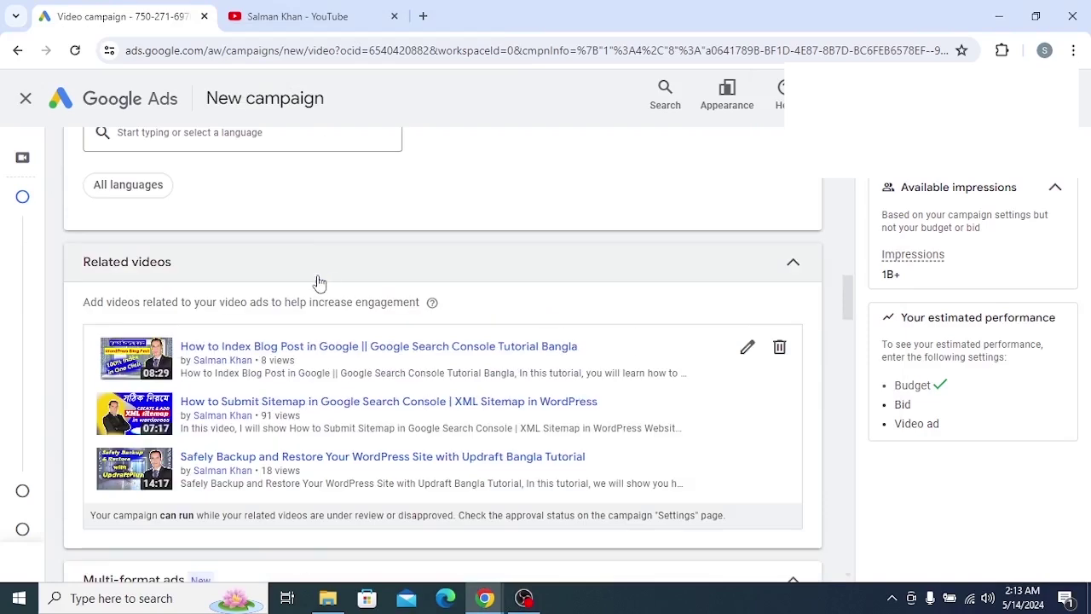
pyautogui.scroll(-4, 316, 282)
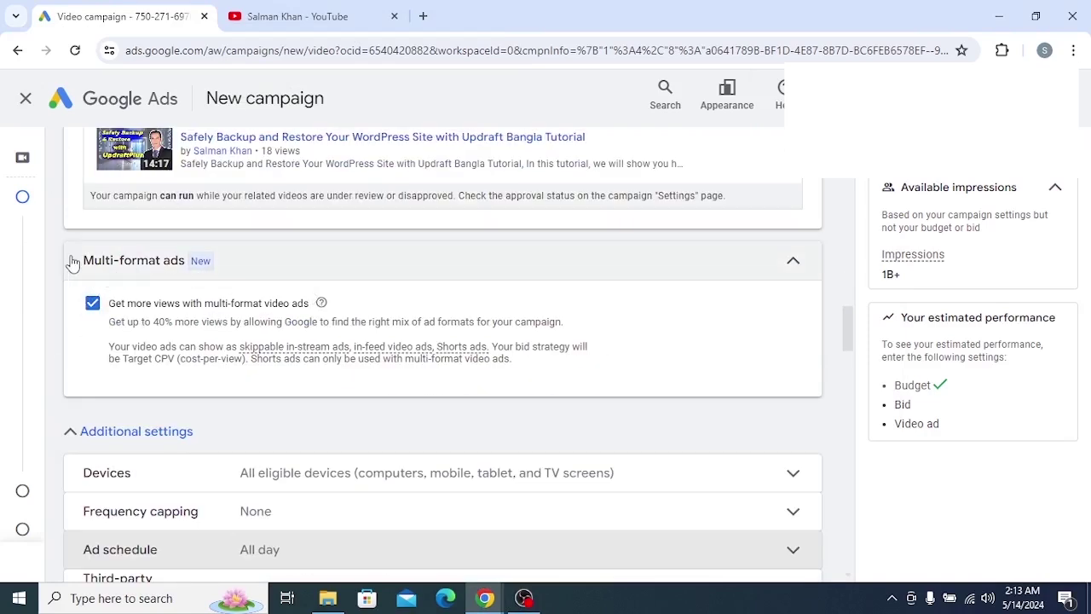
pyautogui.moveTo(77, 266); pyautogui.dragTo(243, 271)
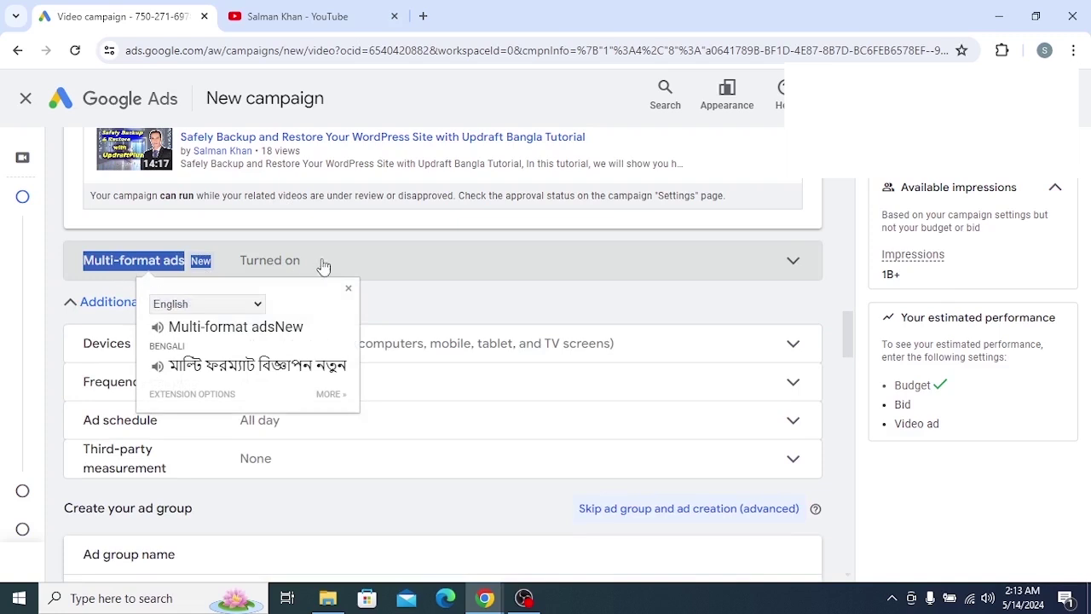
pyautogui.click(350, 266)
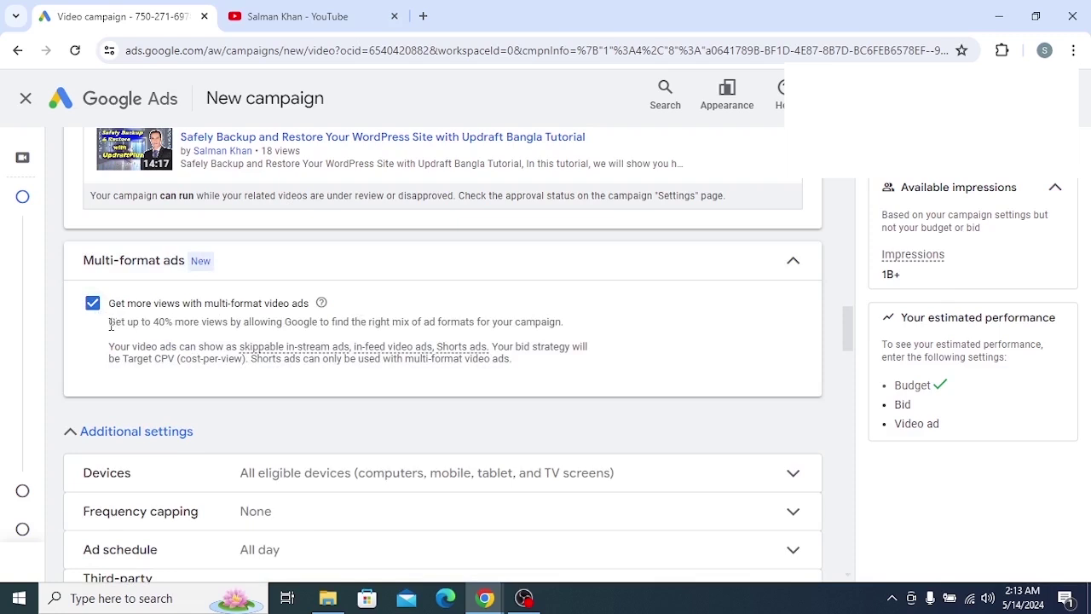
pyautogui.moveTo(110, 305); pyautogui.dragTo(309, 313)
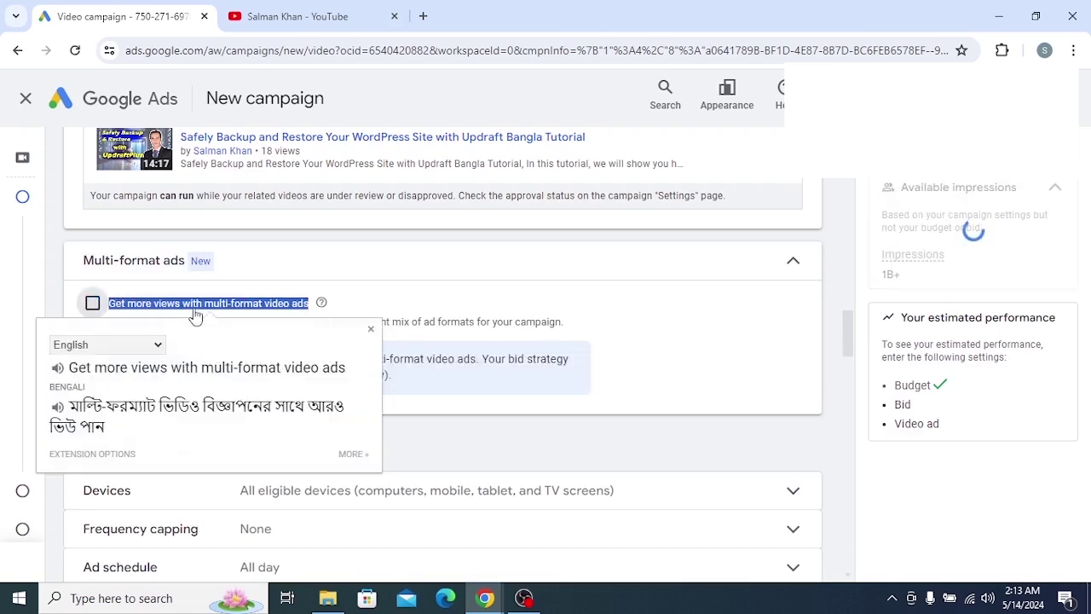
pyautogui.click(92, 304)
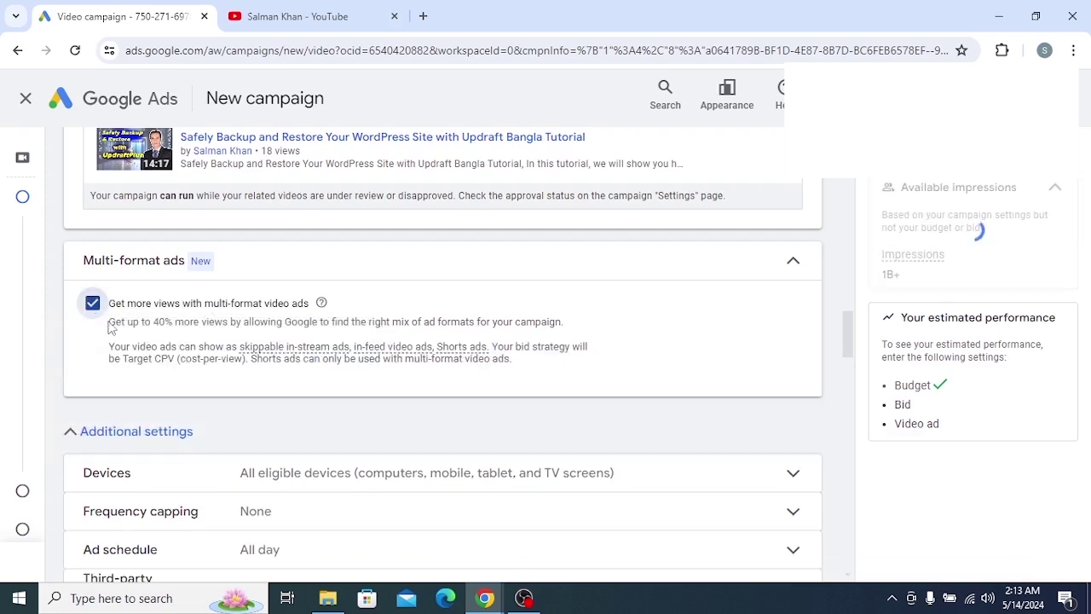
pyautogui.moveTo(110, 322); pyautogui.dragTo(570, 329)
pyautogui.click(119, 324)
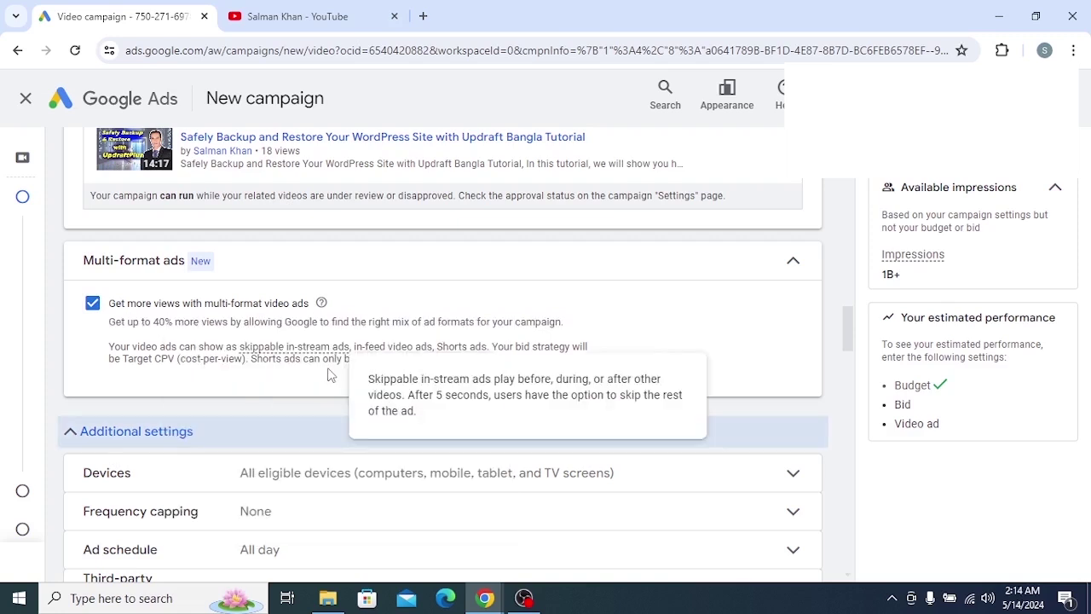
pyautogui.click(93, 304)
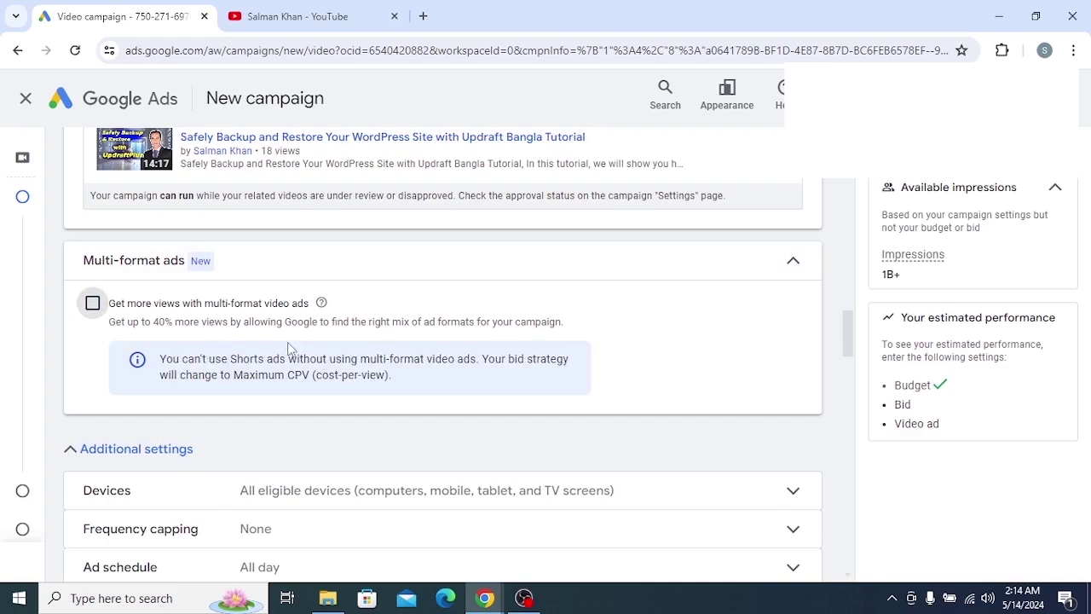
pyautogui.scroll(-3, 294, 362)
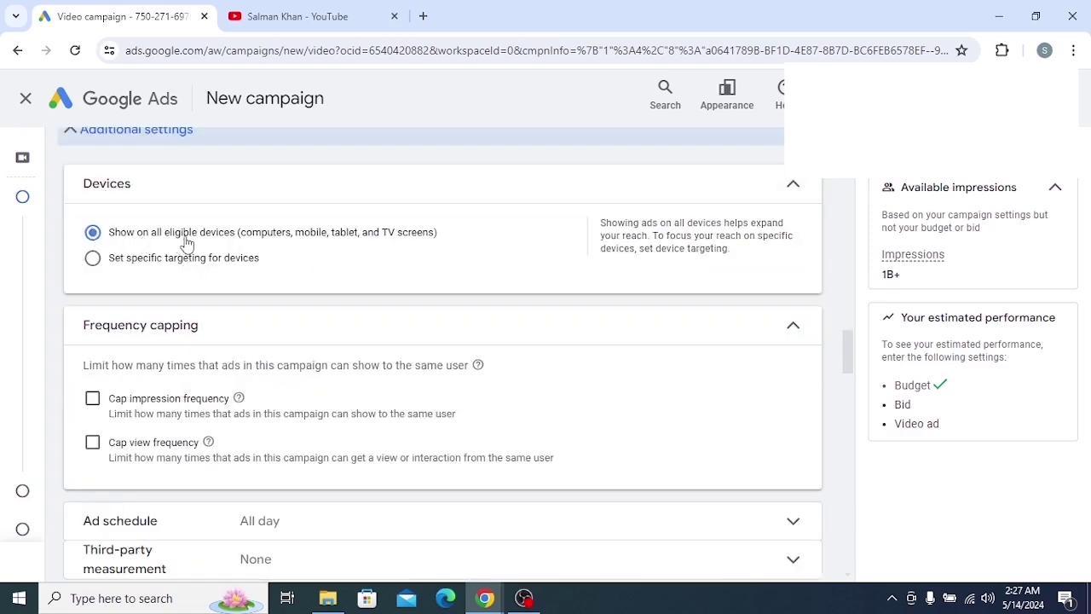
# Translate the device targeting options wording with the translation popup, then dismiss it
pyautogui.moveTo(447, 242); pyautogui.dragTo(145, 243)
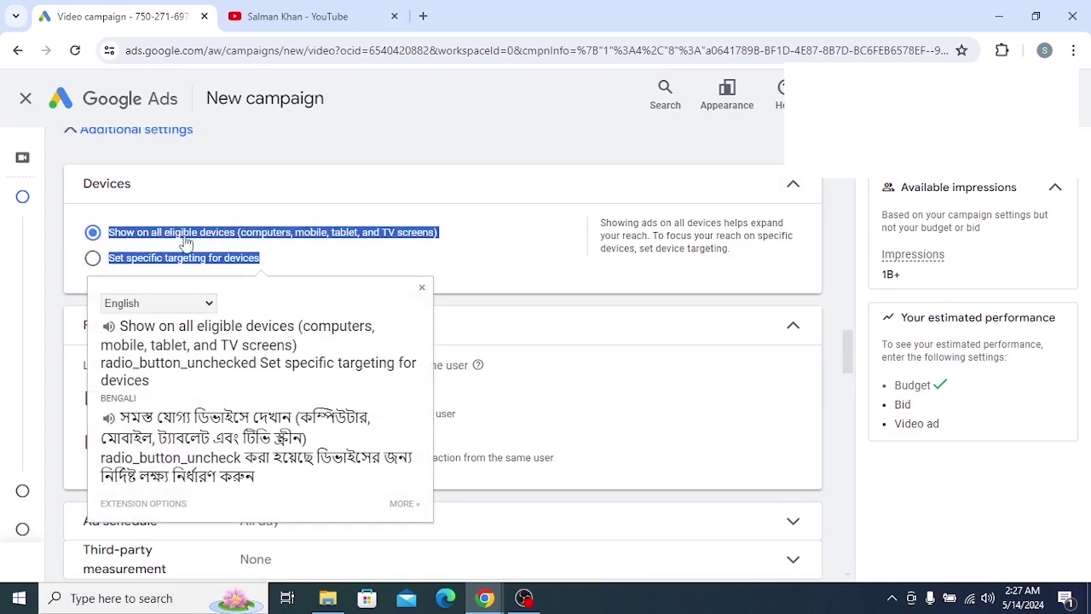
pyautogui.moveTo(167, 401); pyautogui.dragTo(124, 313)
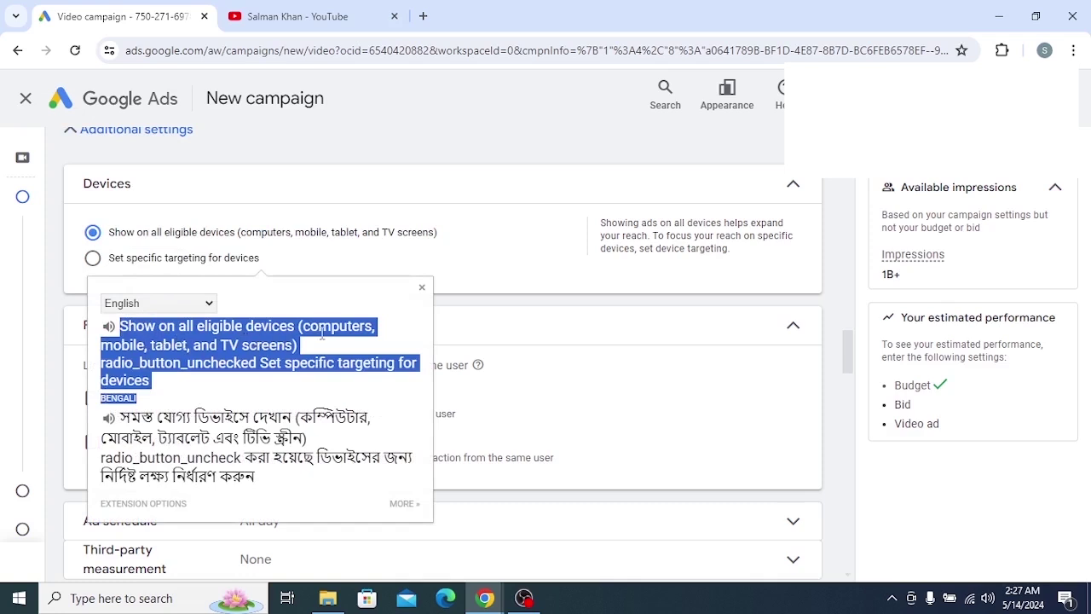
pyautogui.click(220, 384)
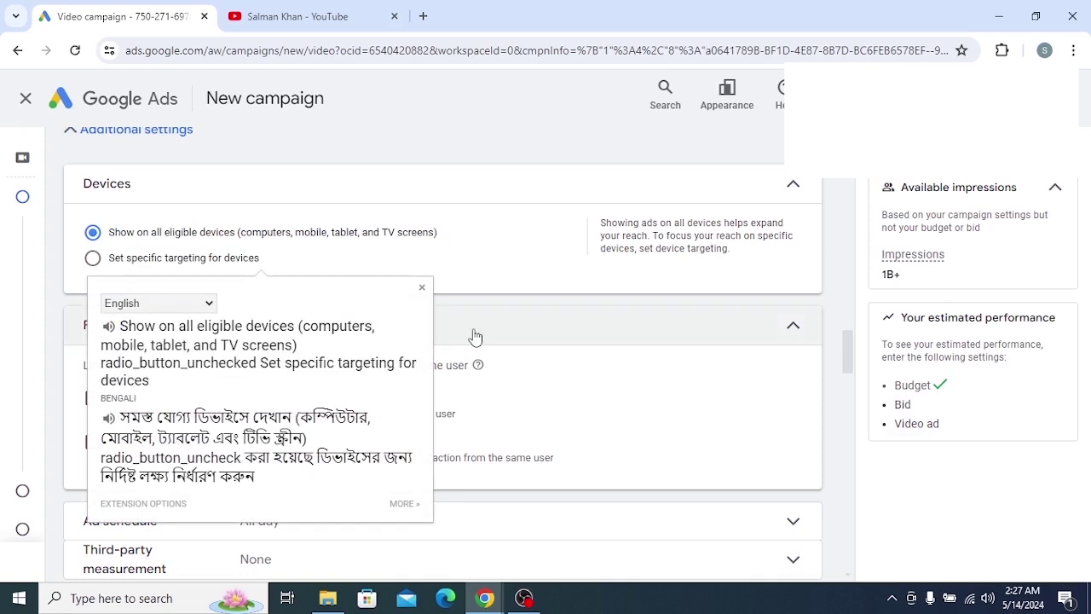
pyautogui.click(249, 269)
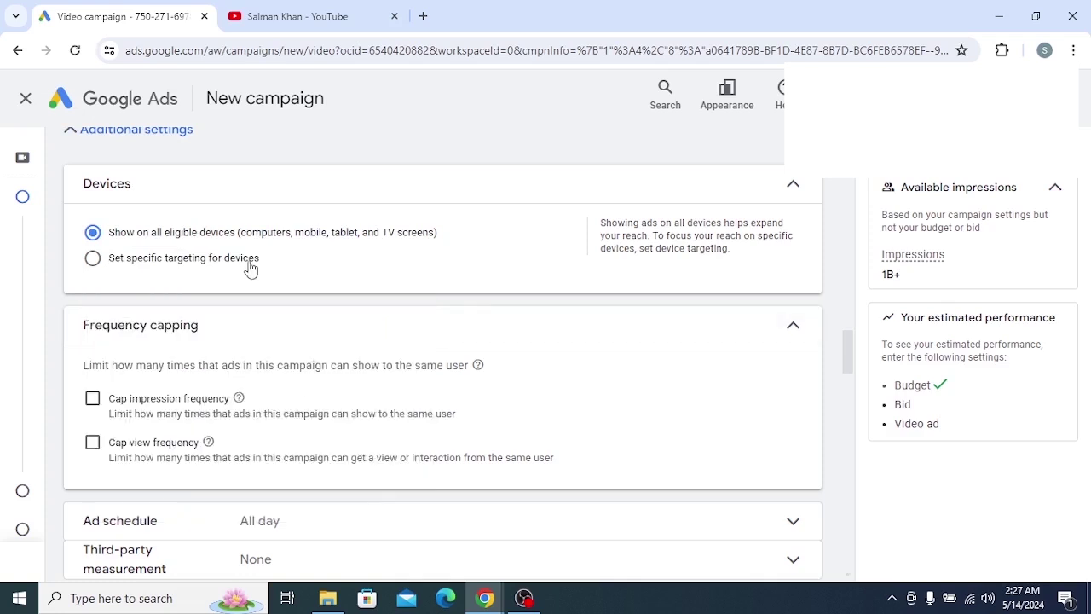
# Switch to specific device targeting, unchecking TV screens and Tablets to keep computers and mobile phones
pyautogui.click(93, 259)
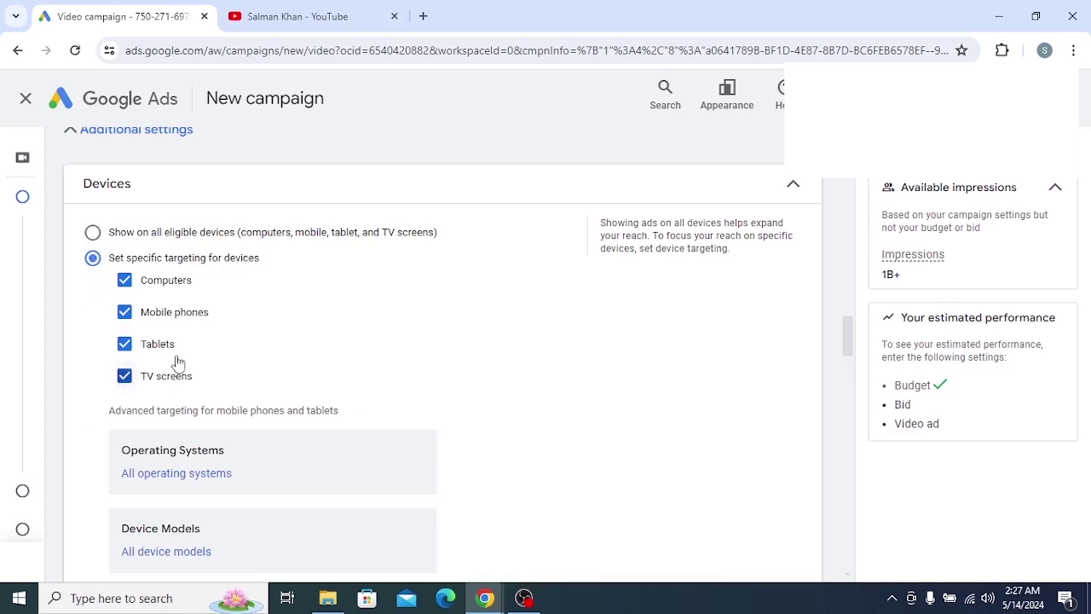
pyautogui.click(126, 376)
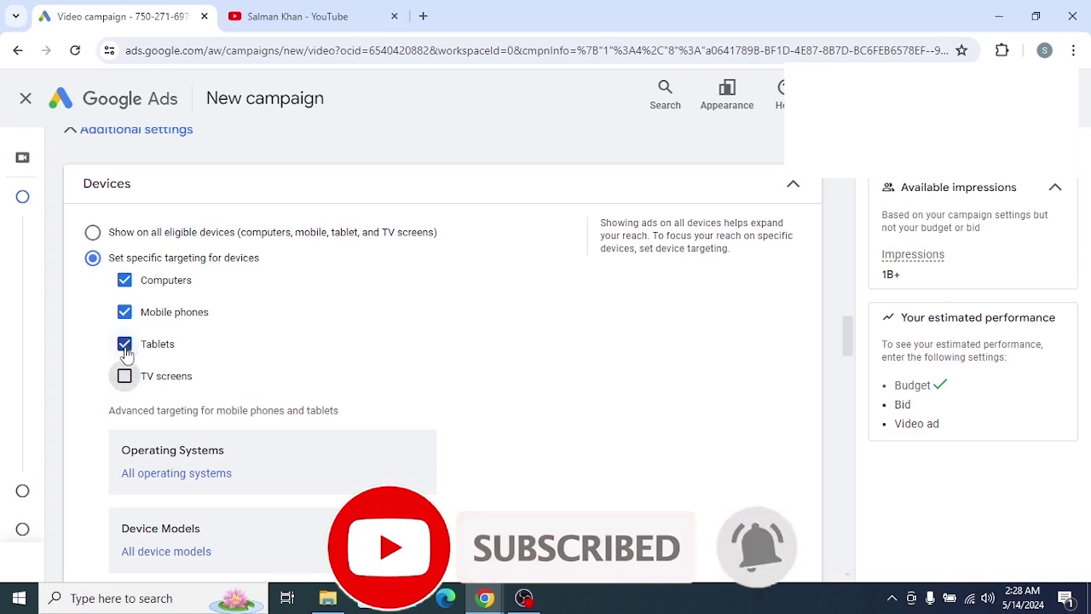
pyautogui.click(125, 344)
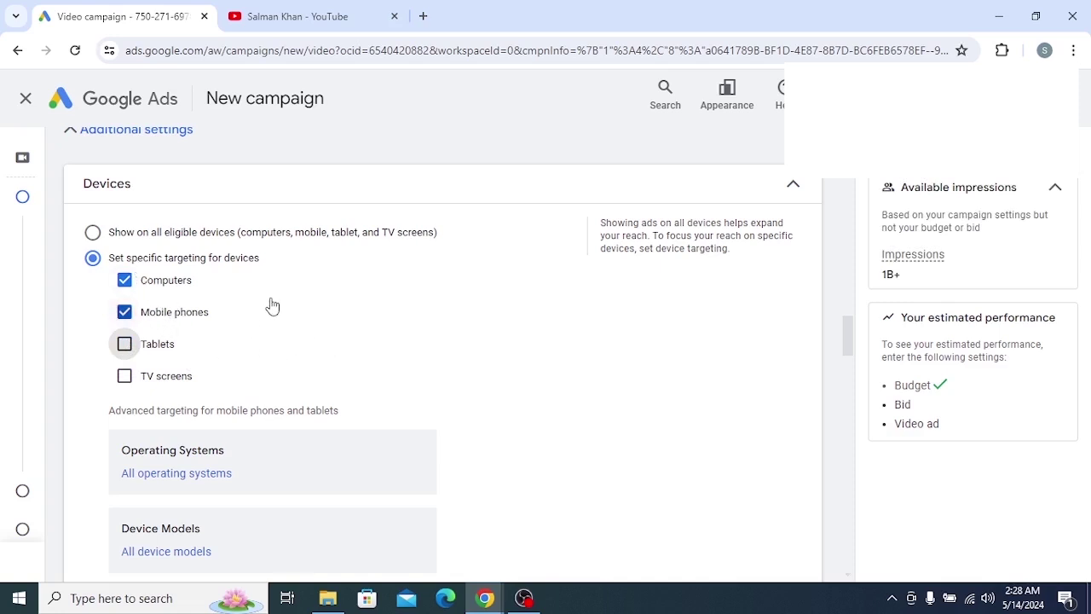
pyautogui.scroll(-3, 270, 319)
pyautogui.scroll(1, 271, 319)
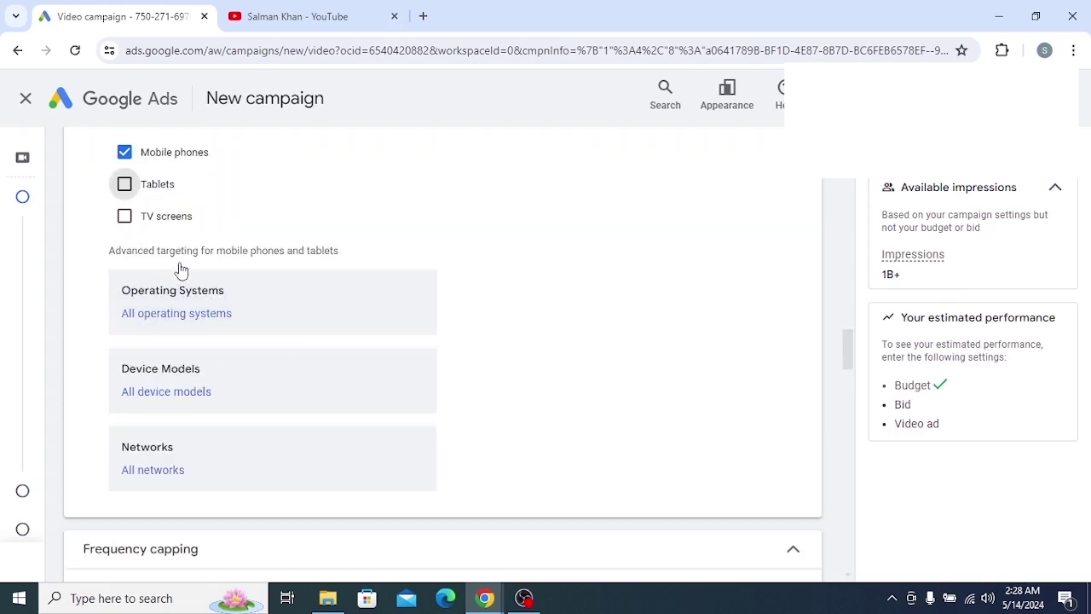
pyautogui.click(251, 277)
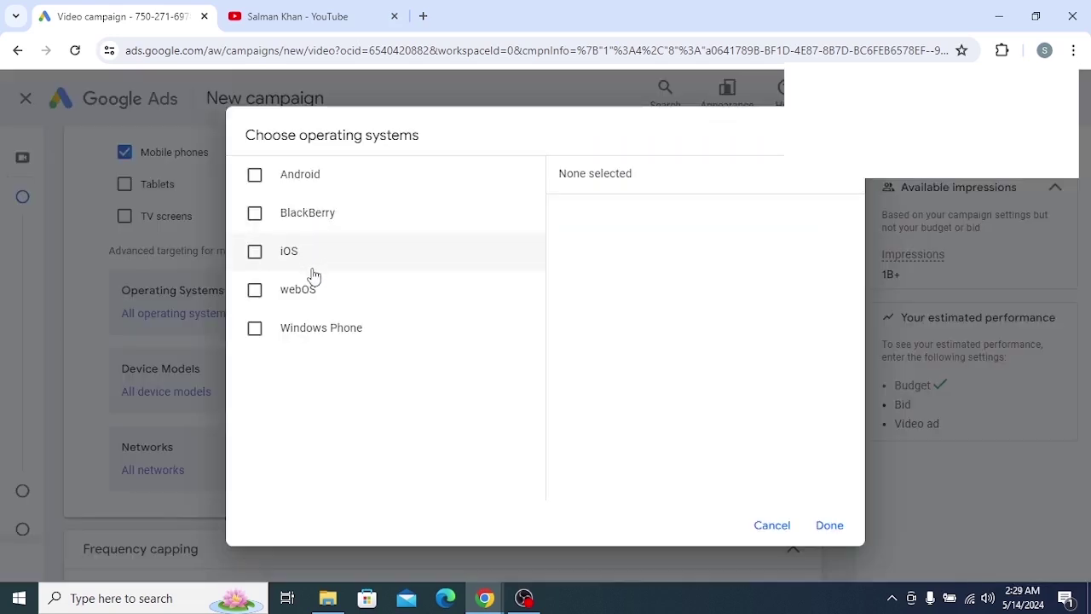
pyautogui.moveTo(511, 17); pyautogui.dragTo(286, 36)
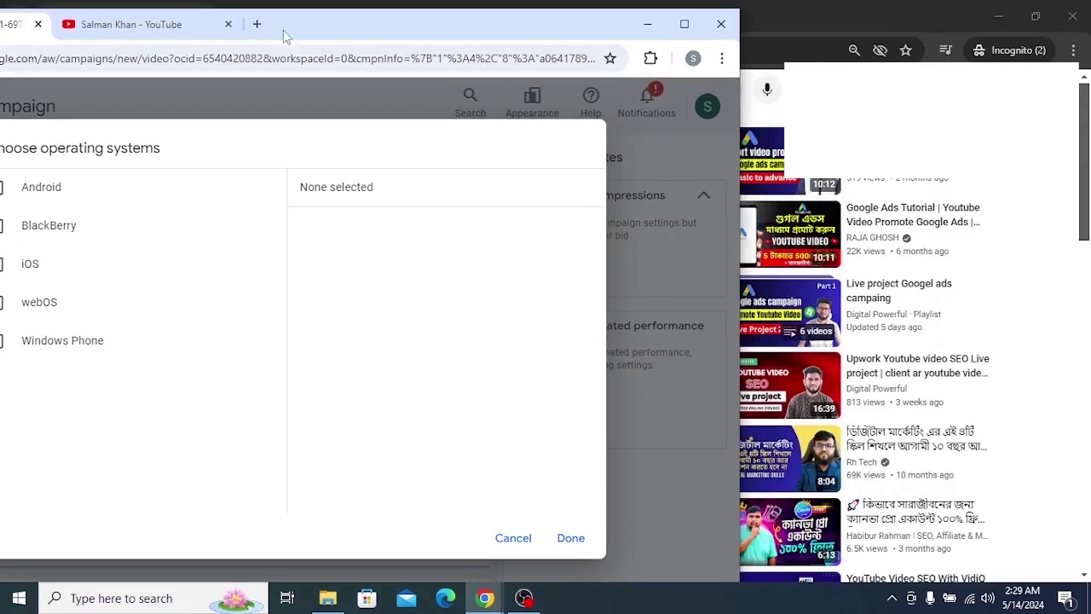
pyautogui.click(514, 538)
pyautogui.doubleClick(468, 24)
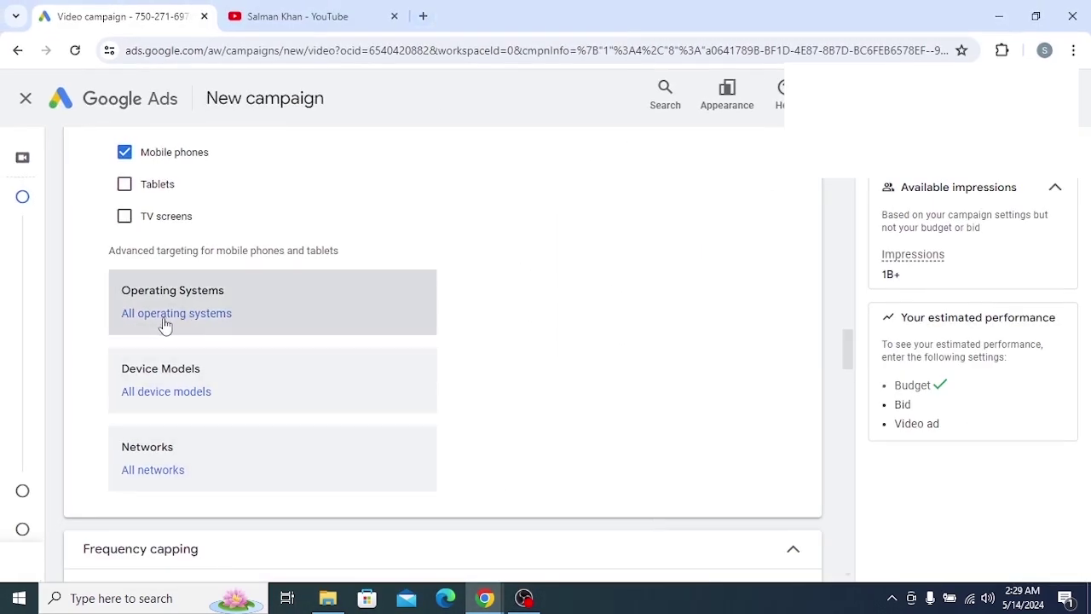
pyautogui.click(250, 397)
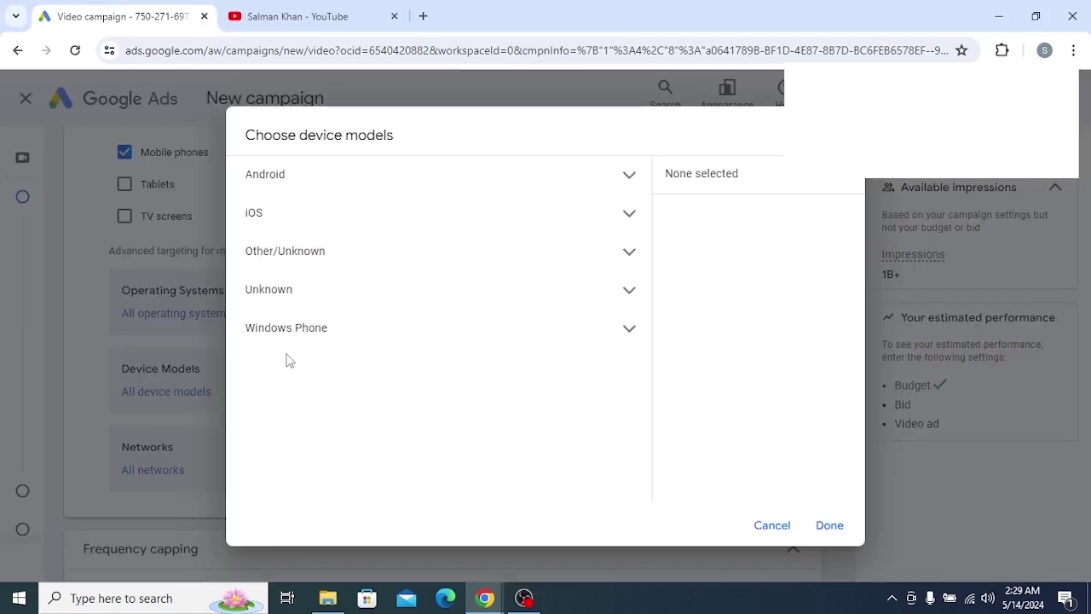
pyautogui.press('super+Down')
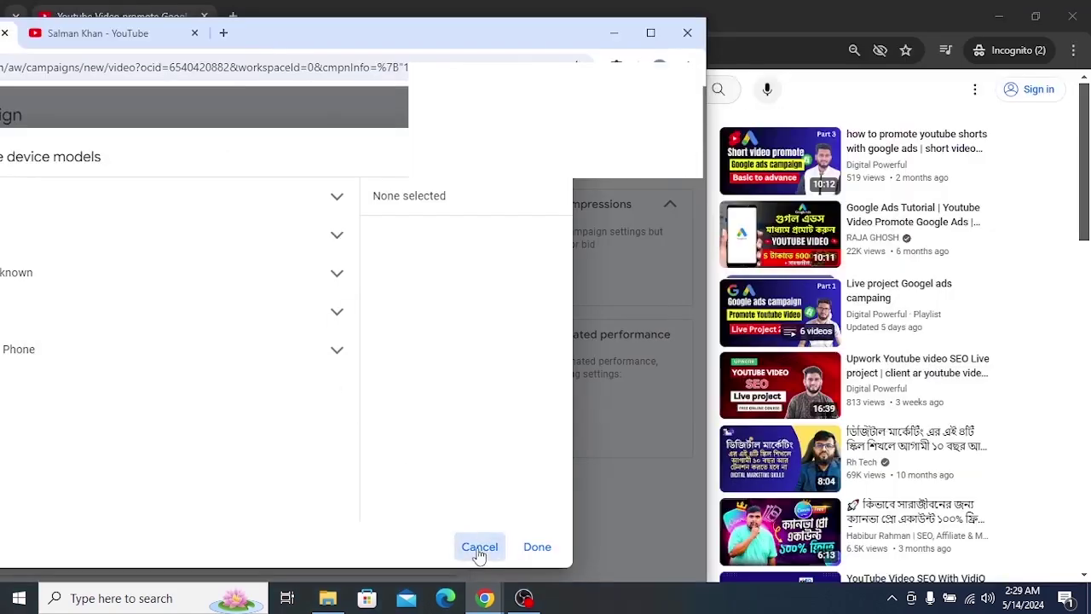
pyautogui.click(479, 547)
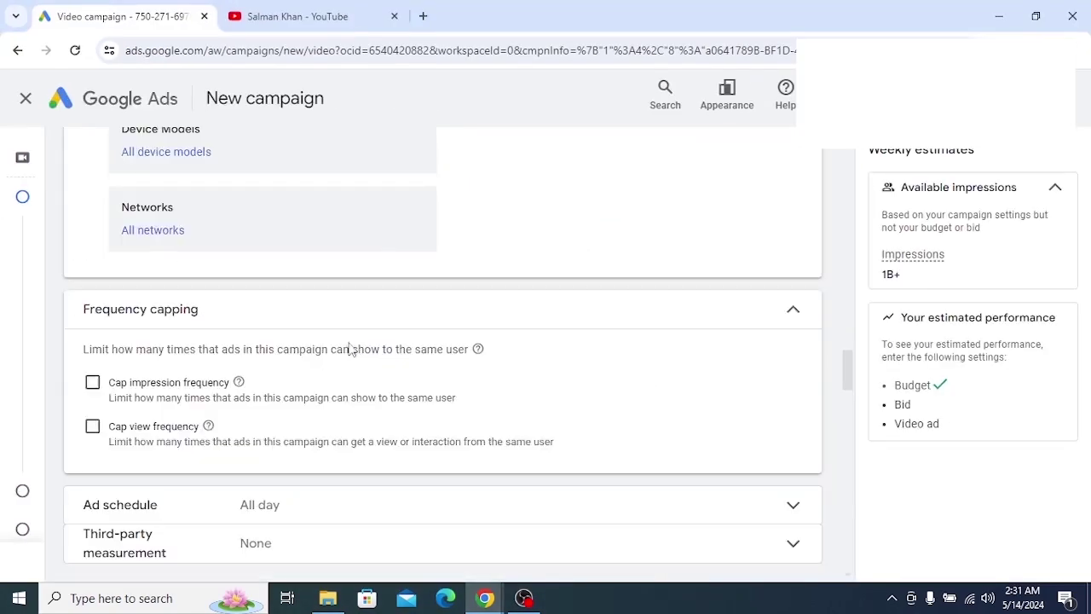
# Collapse the Frequency capping section, keeping it set to None
pyautogui.scroll(-1, 267, 311)
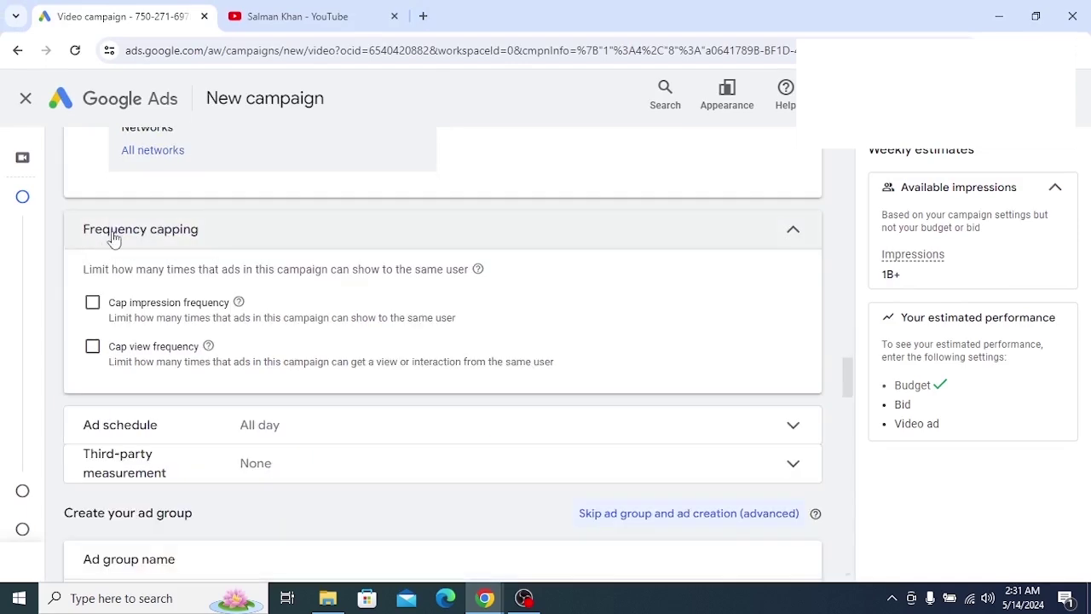
pyautogui.click(267, 247)
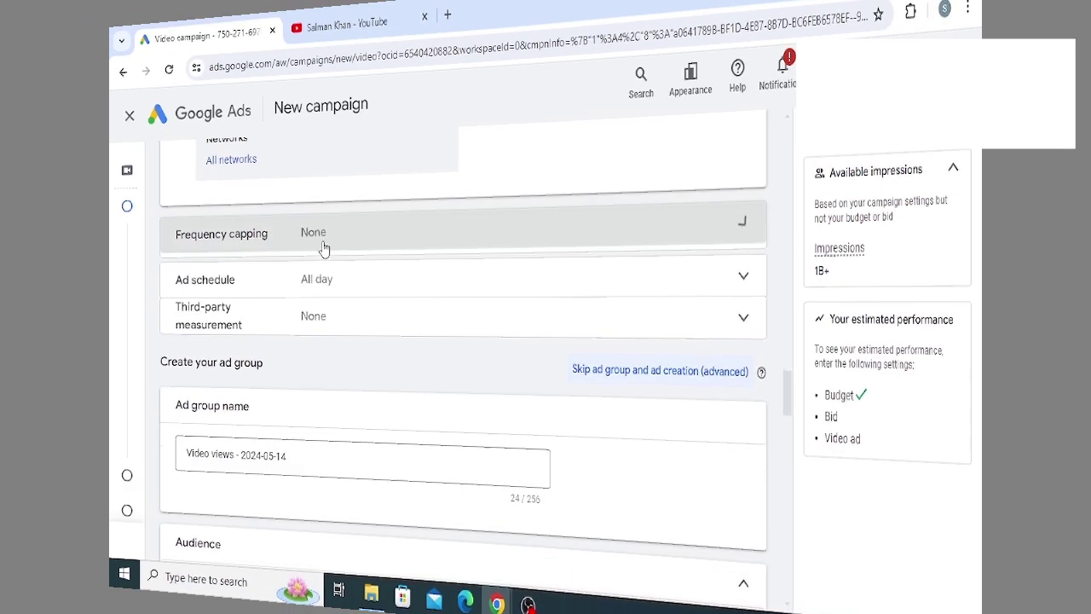
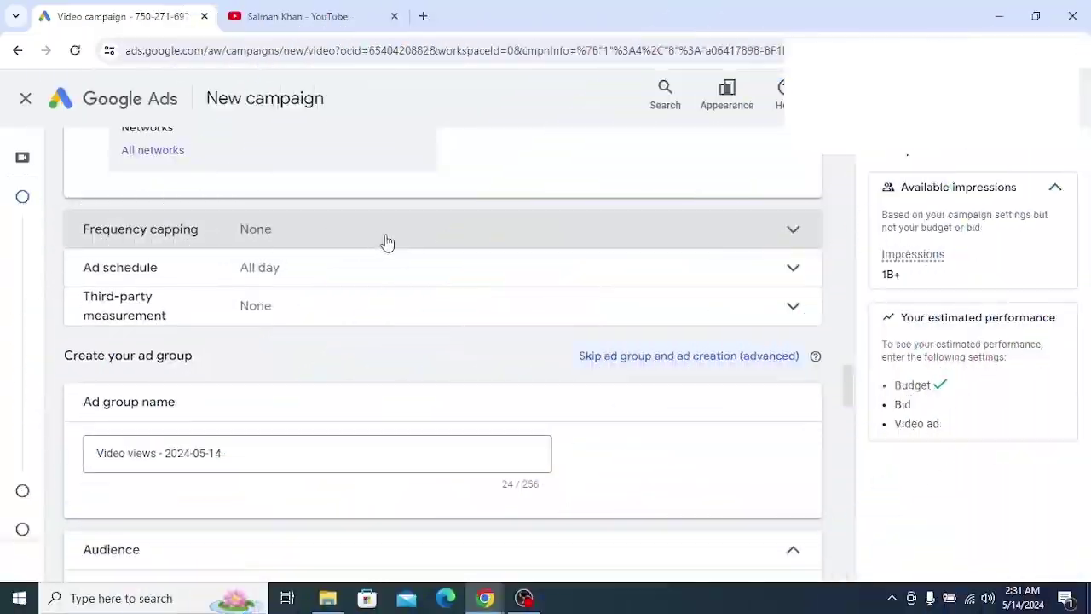
# Expand the Frequency capping section of the new video campaign
pyautogui.click(386, 242)
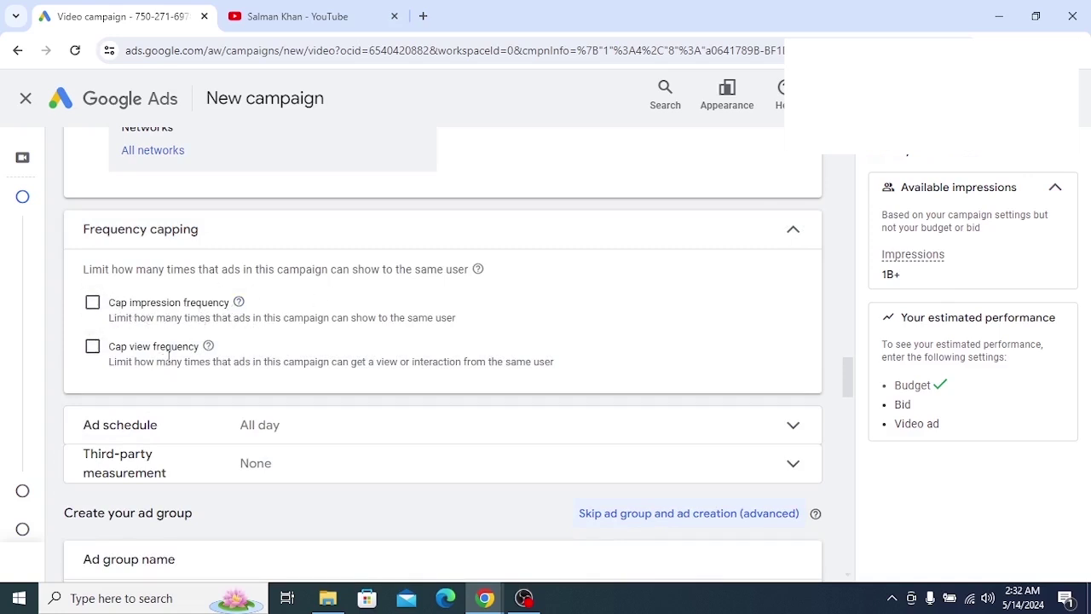
# Turn on impression capping at 3 impressions per day
pyautogui.click(93, 304)
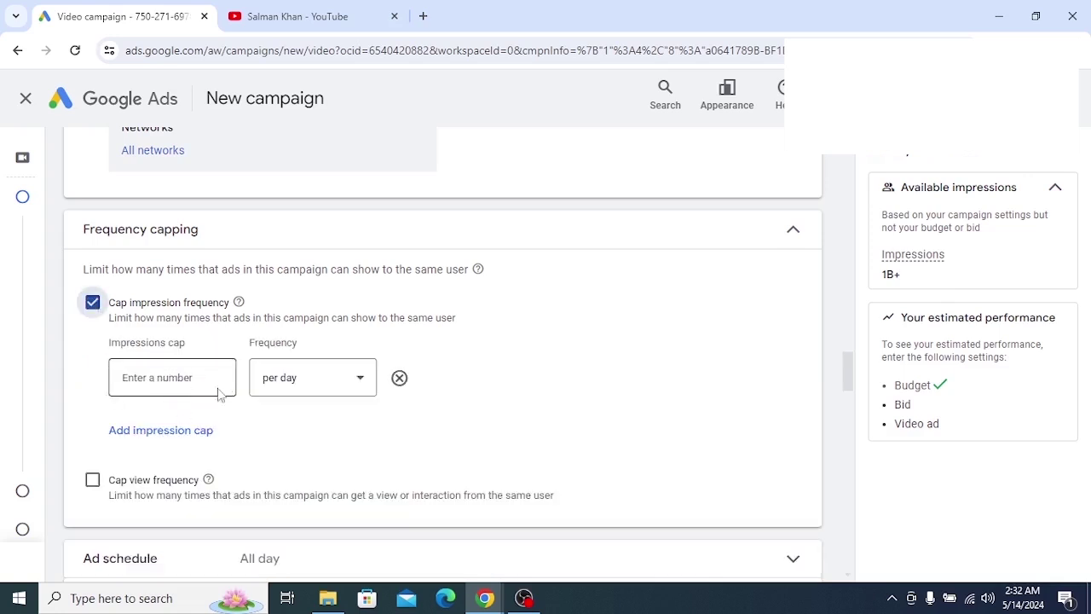
pyautogui.click(182, 384)
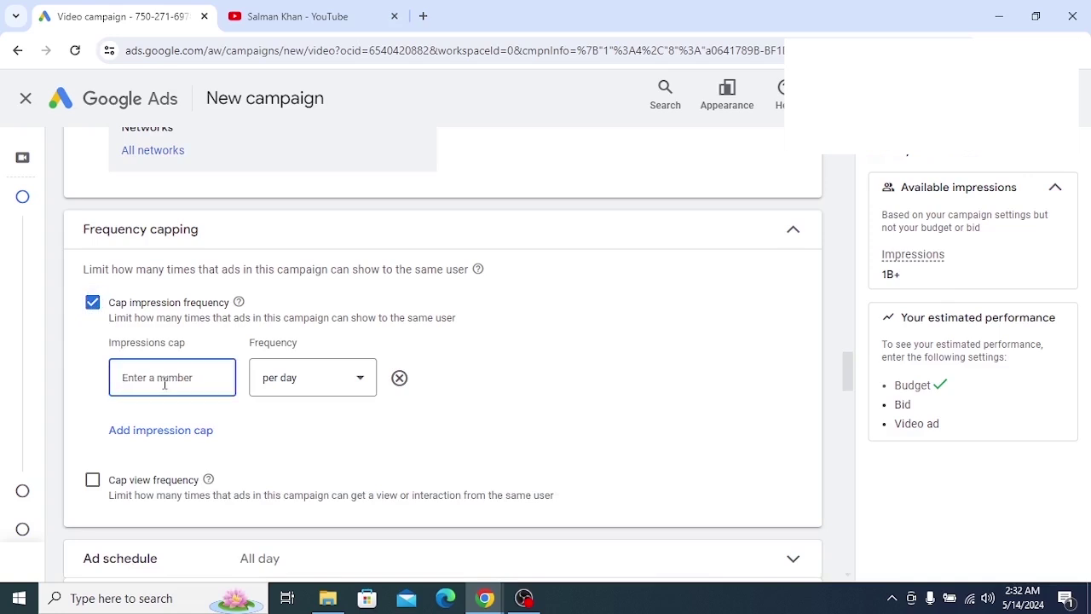
pyautogui.write('3')
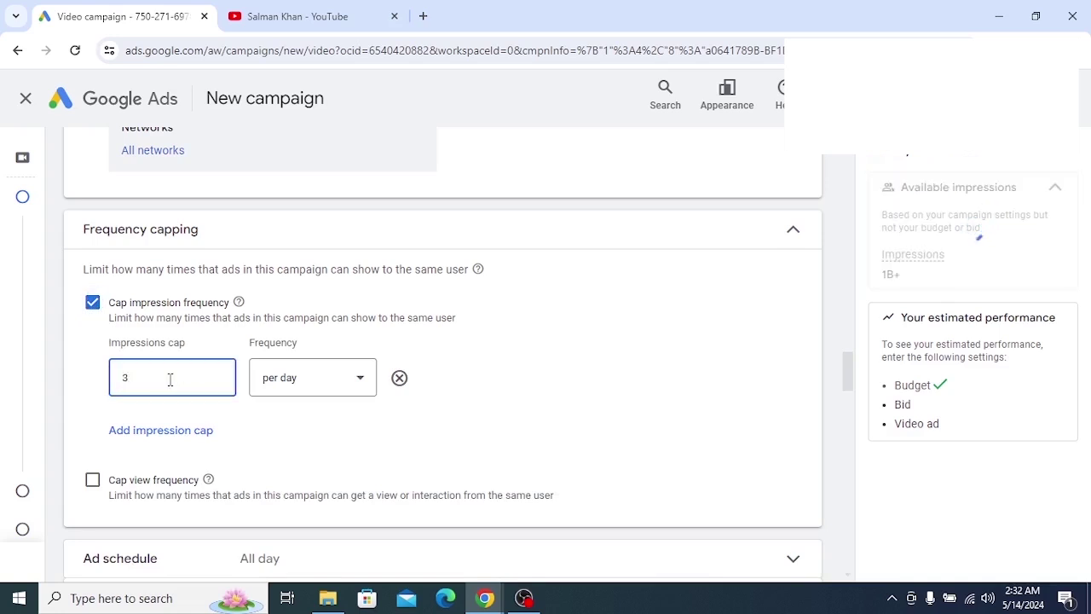
pyautogui.click(357, 380)
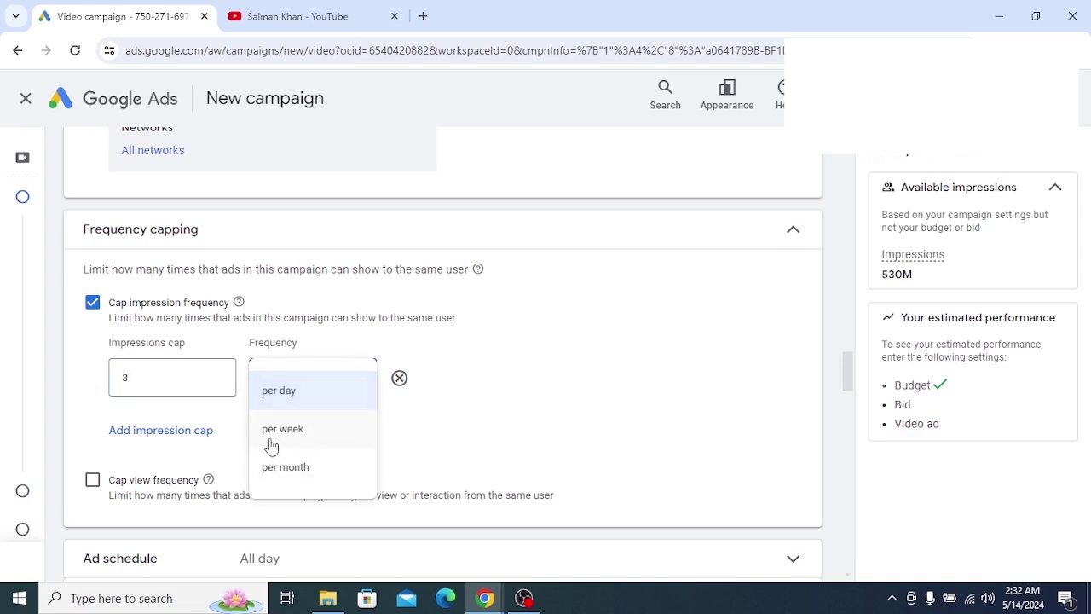
pyautogui.click(277, 439)
pyautogui.click(361, 388)
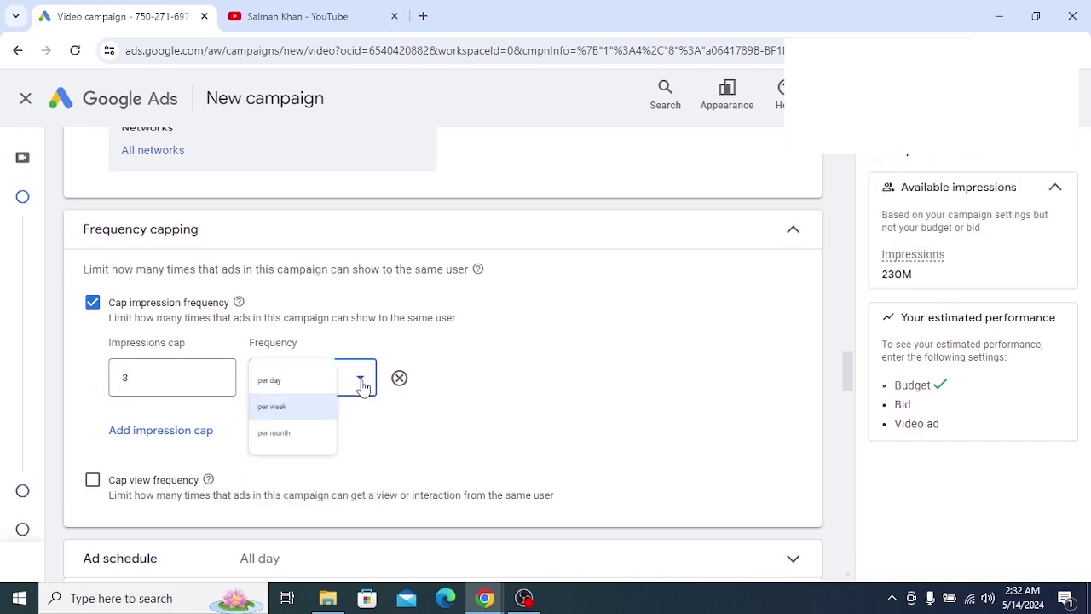
pyautogui.click(297, 475)
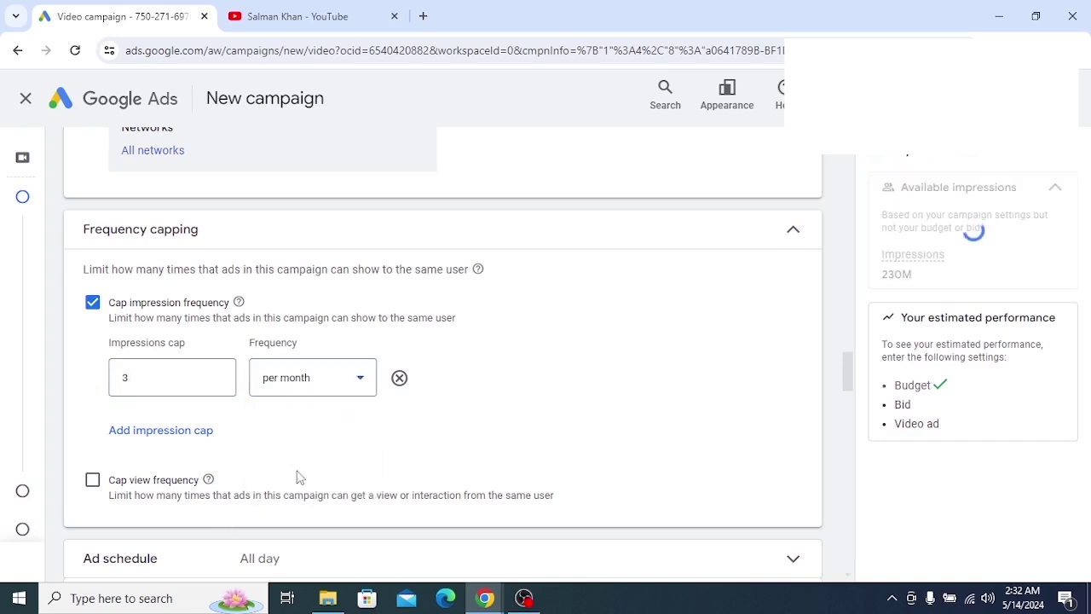
pyautogui.click(356, 385)
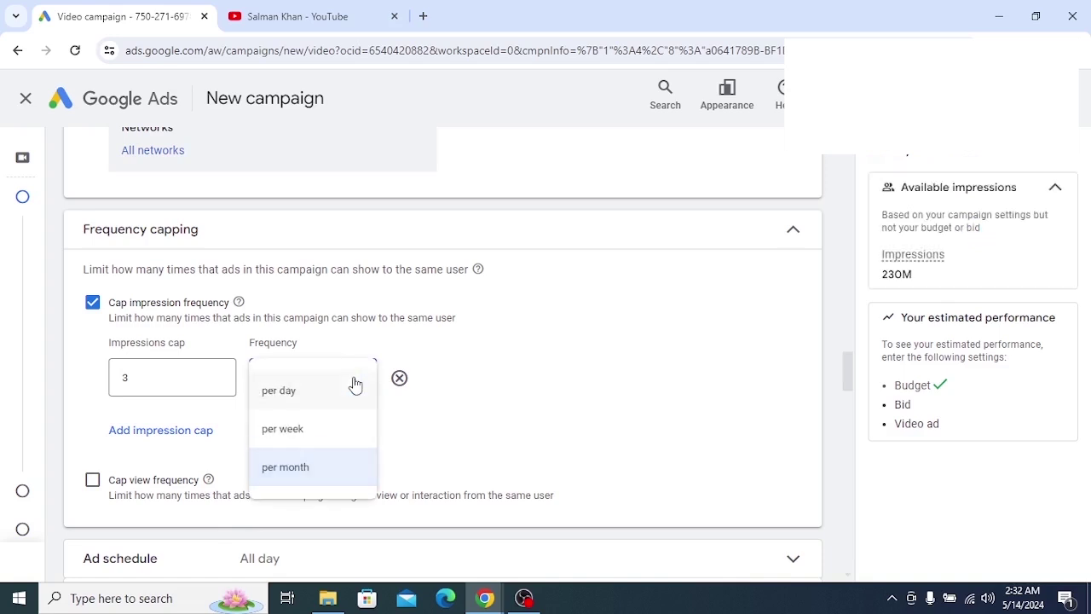
pyautogui.click(292, 400)
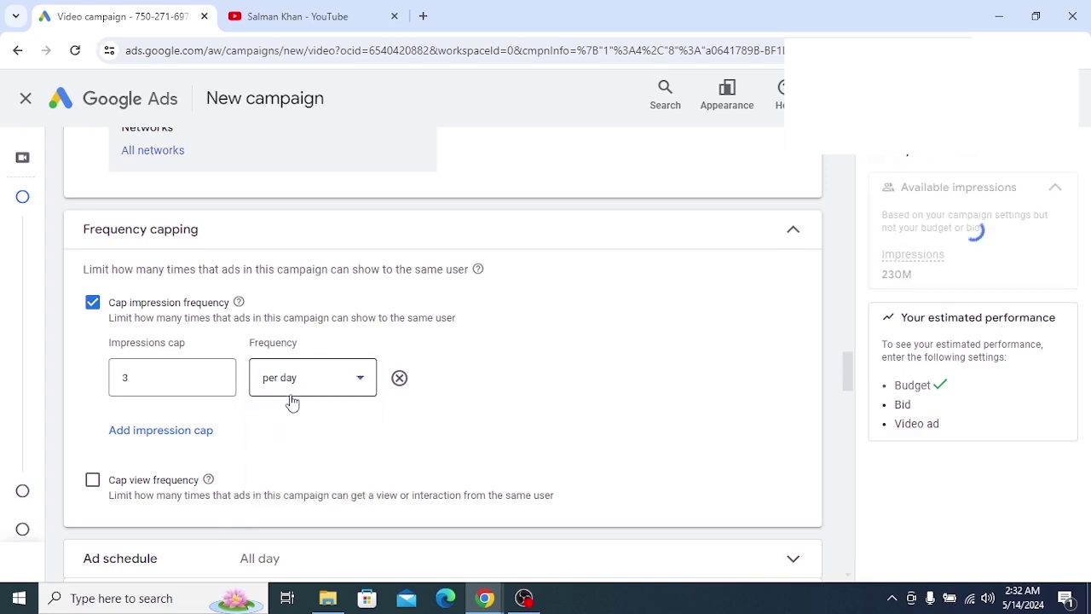
pyautogui.click(187, 381)
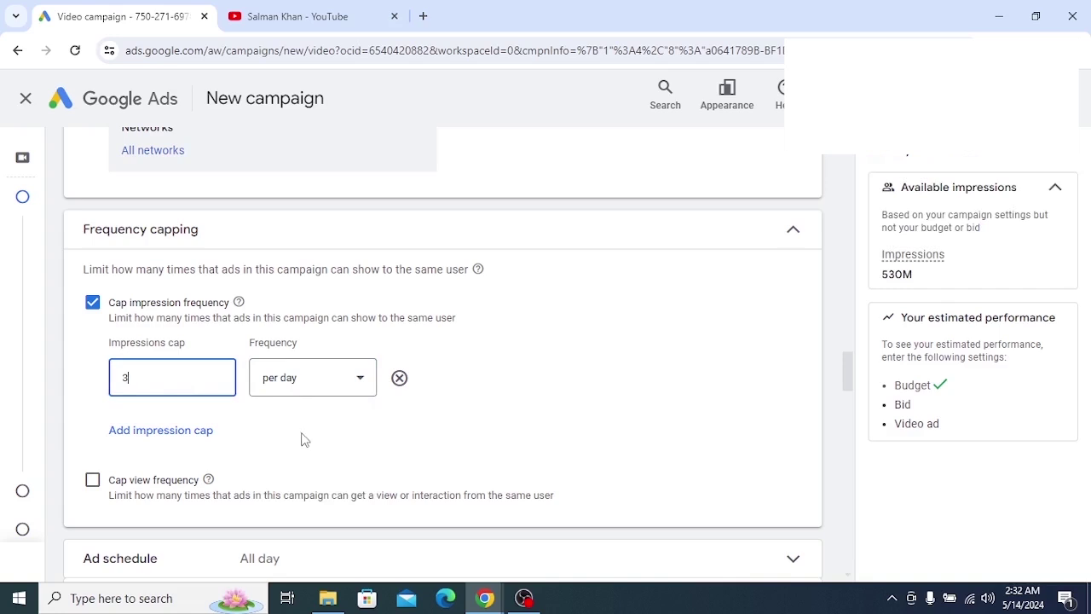
pyautogui.scroll(-4, 304, 439)
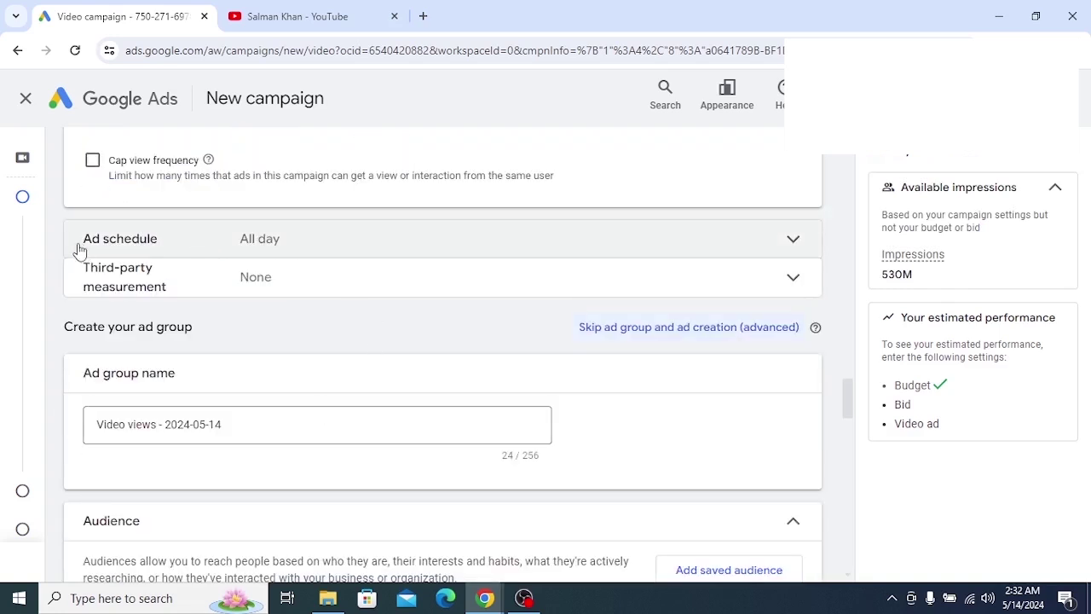
pyautogui.click(360, 245)
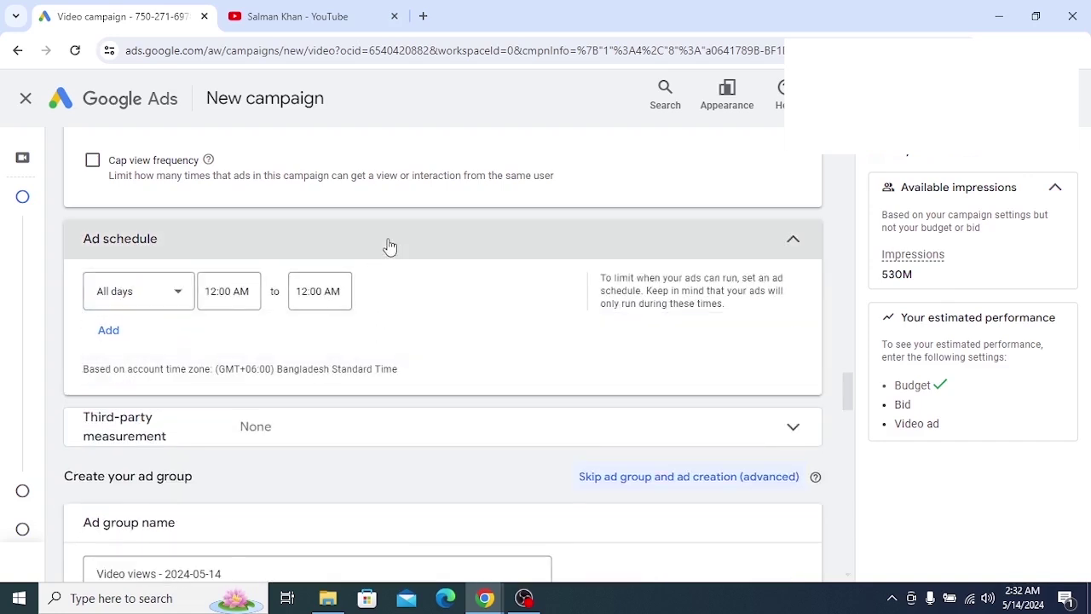
pyautogui.click(390, 246)
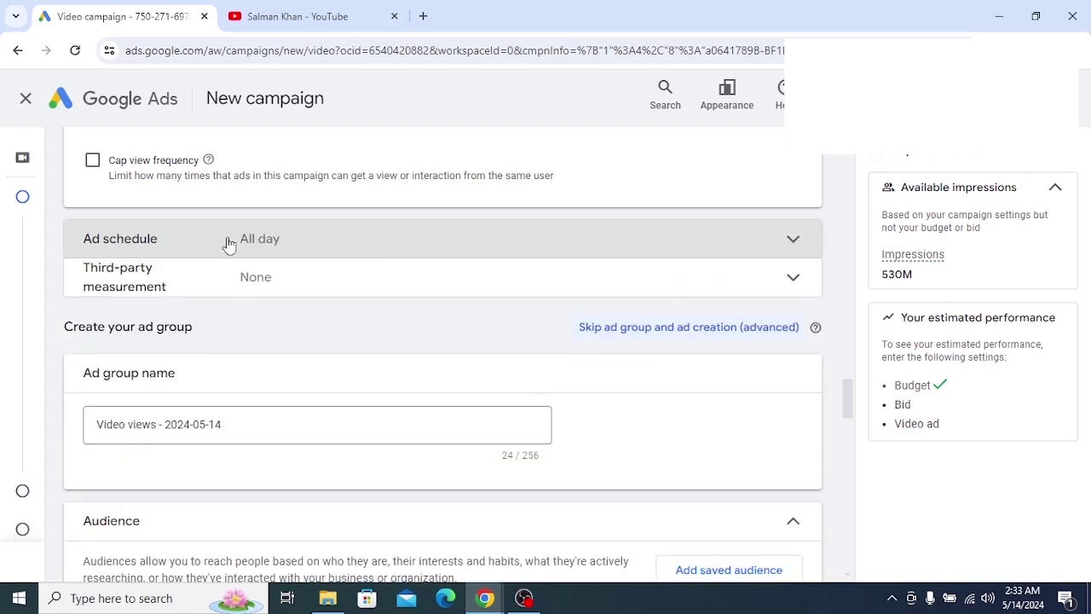
pyautogui.click(345, 288)
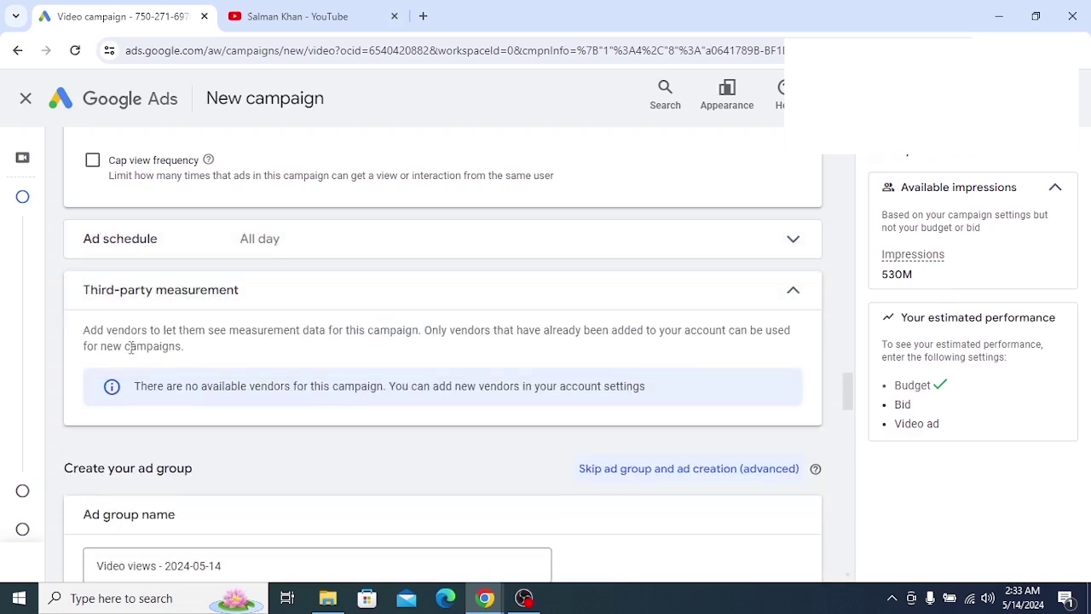
pyautogui.click(329, 307)
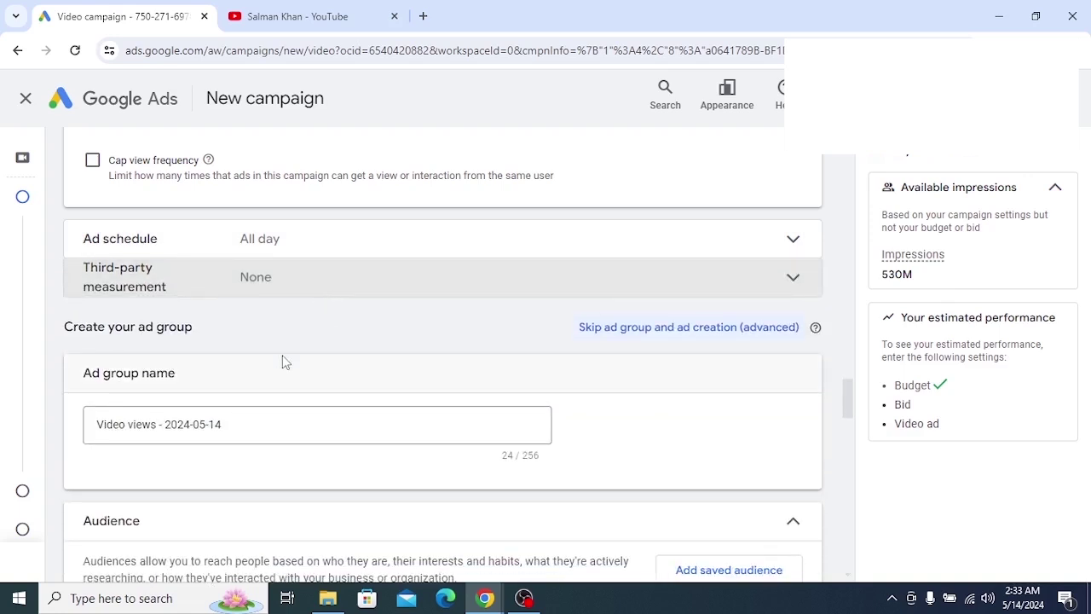
pyautogui.scroll(-1, 285, 363)
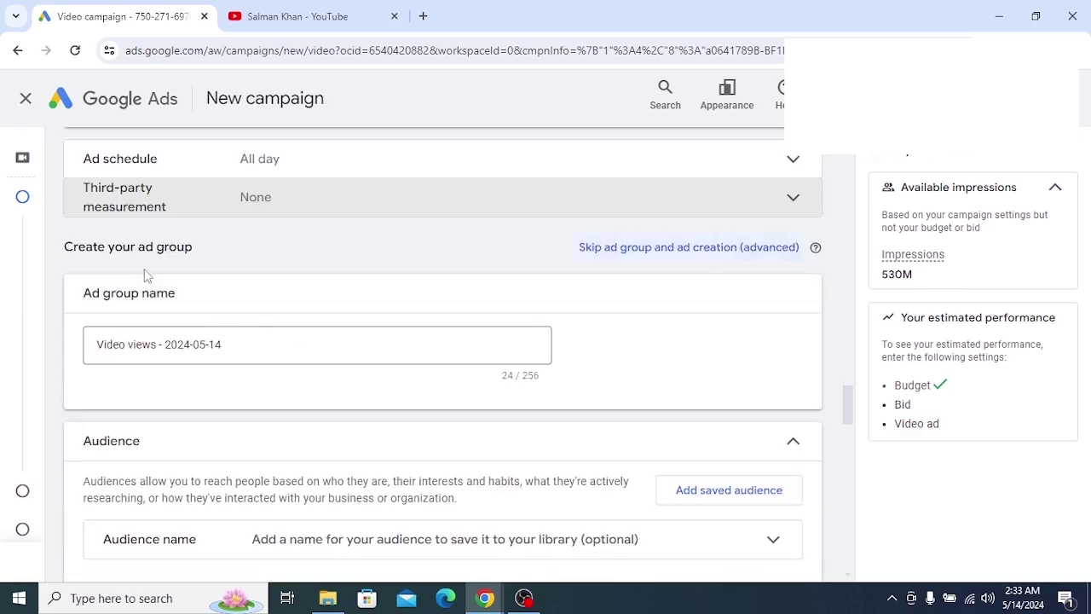
# Compare the default ad group name with the campaign name above it
pyautogui.moveTo(221, 254); pyautogui.dragTo(59, 260)
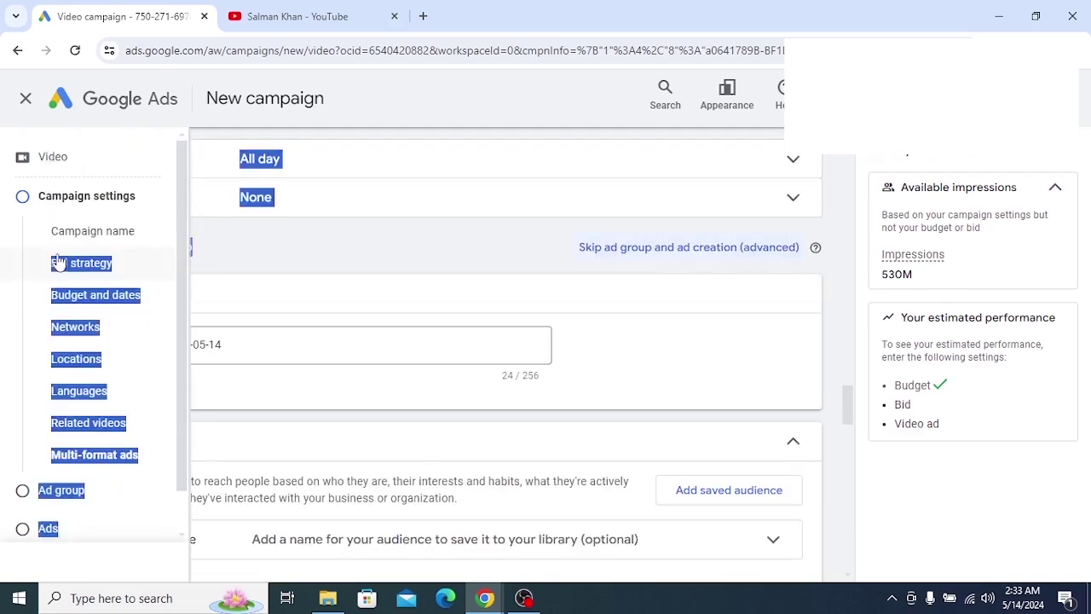
pyautogui.click(230, 256)
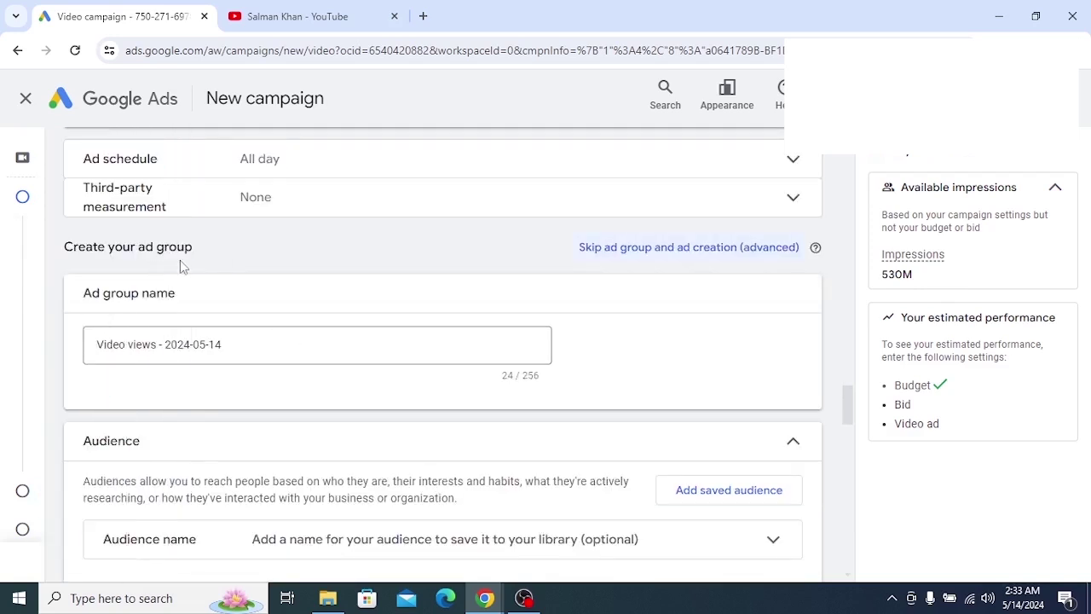
pyautogui.moveTo(245, 347); pyautogui.dragTo(96, 365)
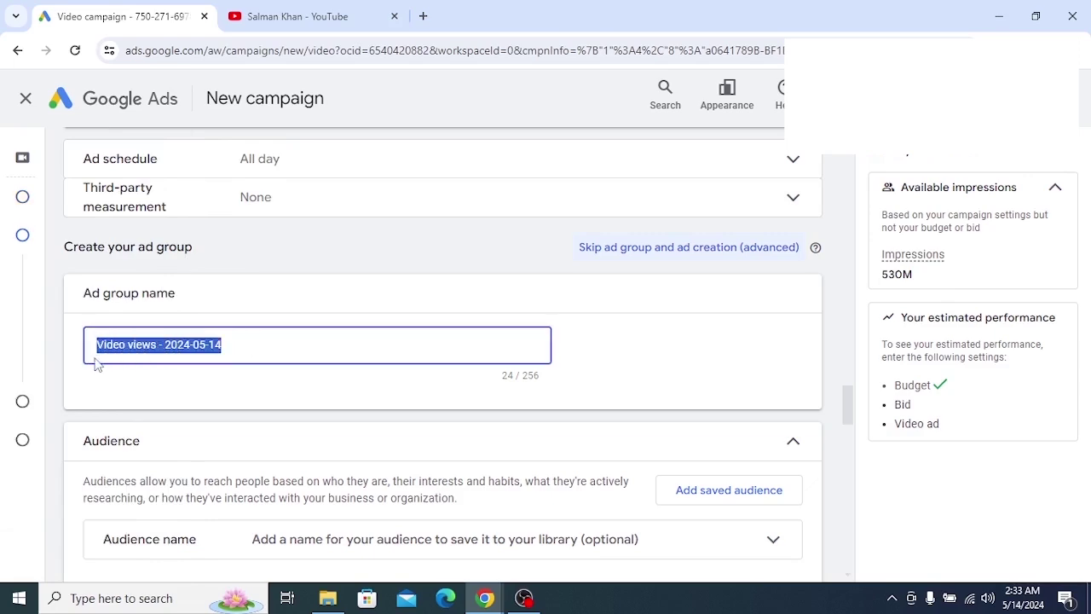
pyautogui.click(225, 347)
pyautogui.scroll(15, 238, 299)
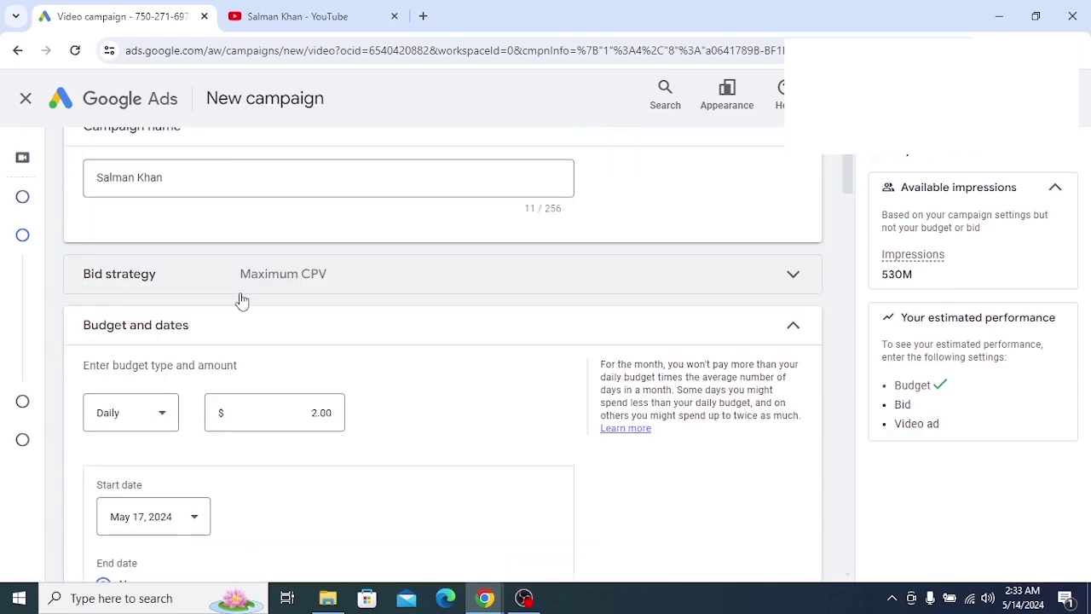
pyautogui.scroll(1, 242, 300)
pyautogui.moveTo(171, 257); pyautogui.dragTo(63, 268)
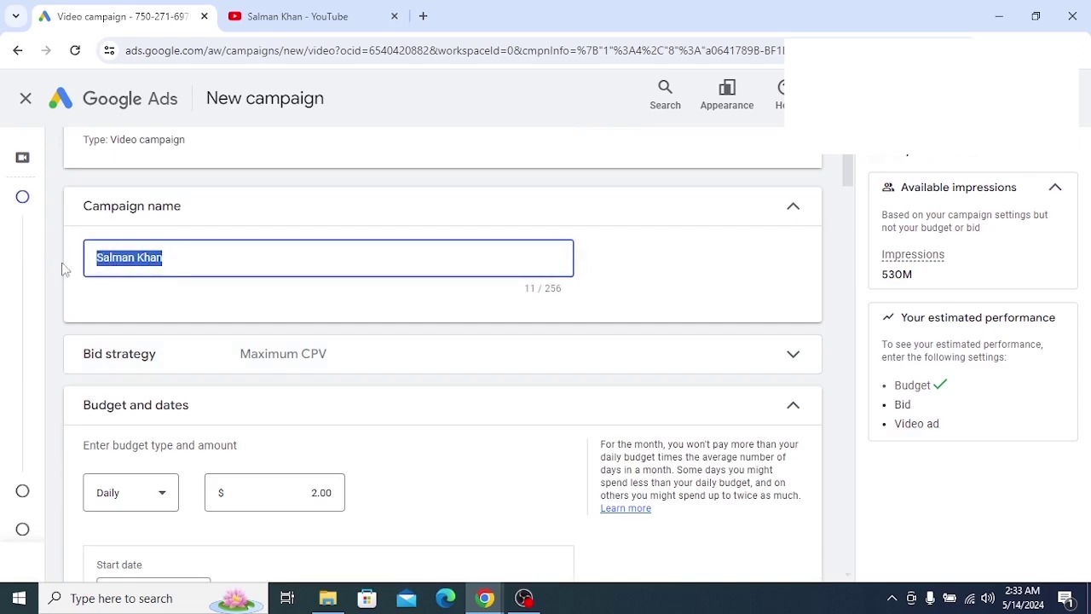
pyautogui.click(187, 262)
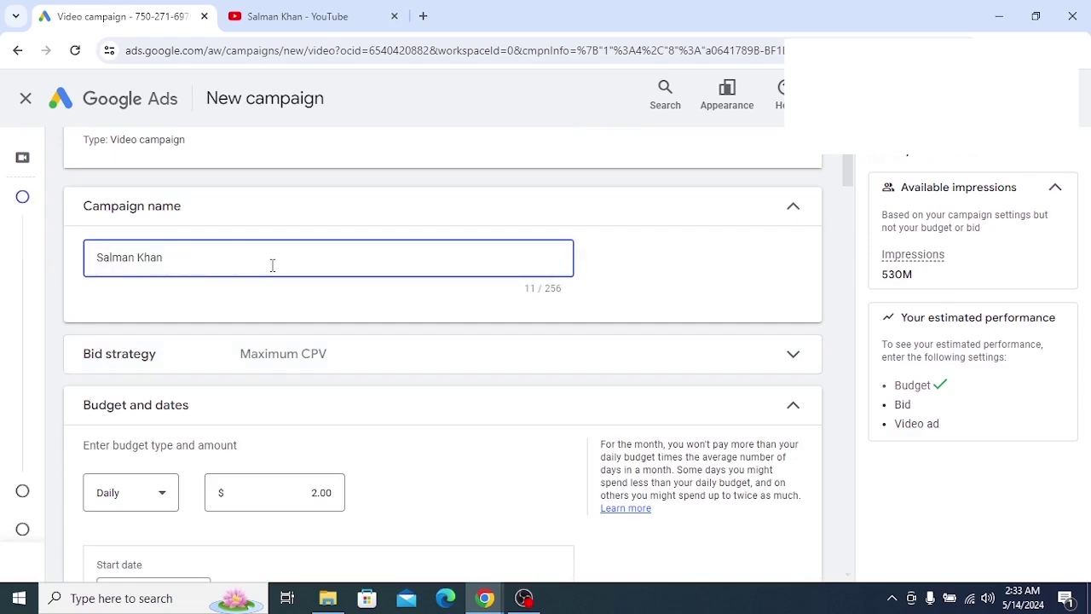
pyautogui.scroll(-20, 272, 266)
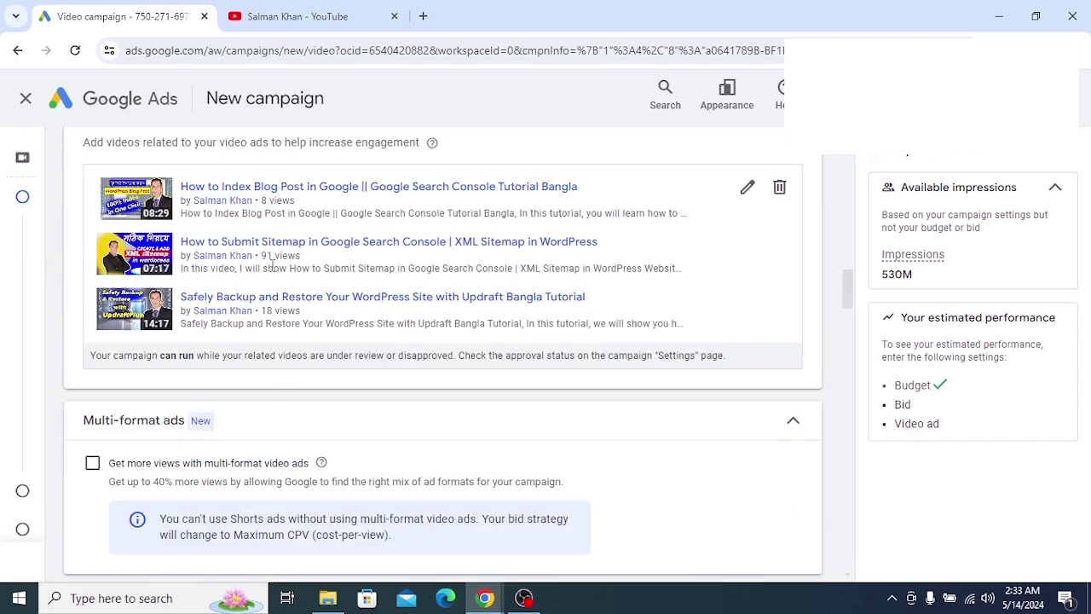
pyautogui.scroll(-8, 273, 271)
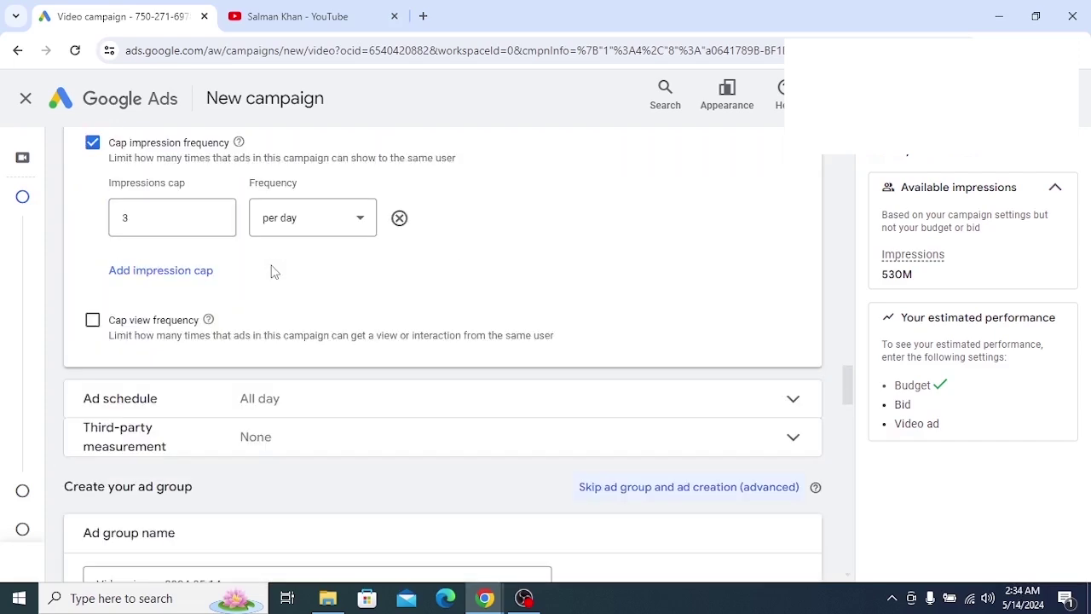
pyautogui.scroll(-4, 267, 269)
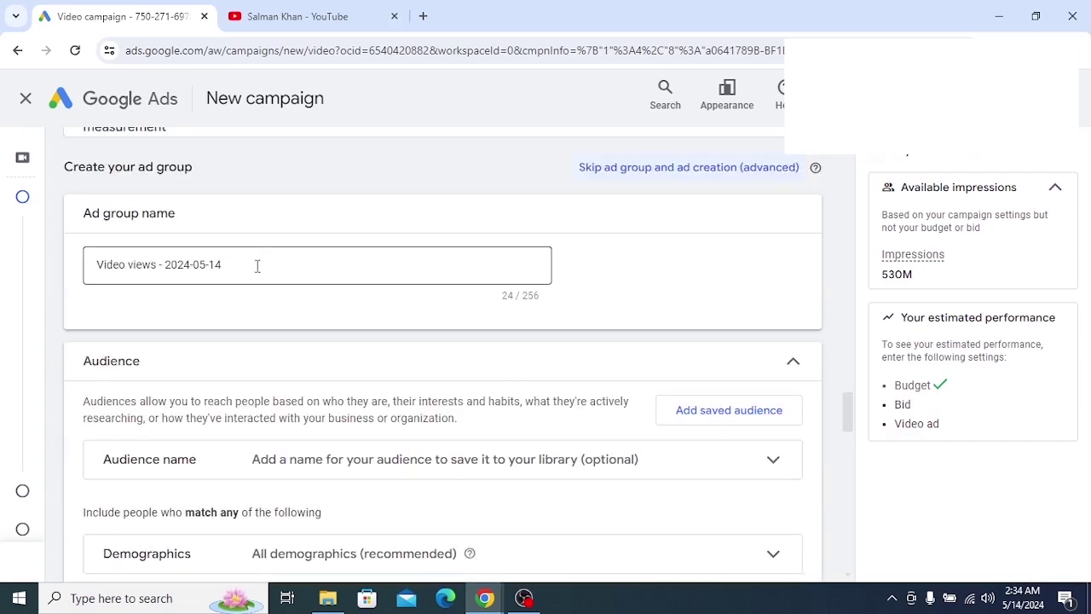
# Replace the ad group name with the campaign's name and maximize the browser window
pyautogui.click(257, 265)
pyautogui.tripleClick(214, 266)
pyautogui.rightClick(214, 266)
pyautogui.press('Escape')
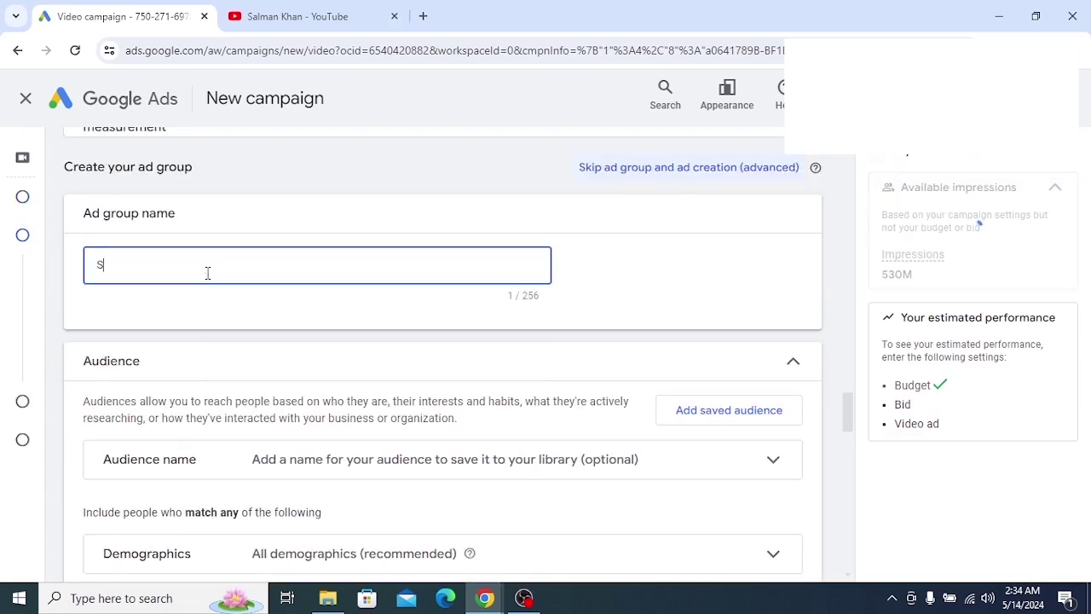
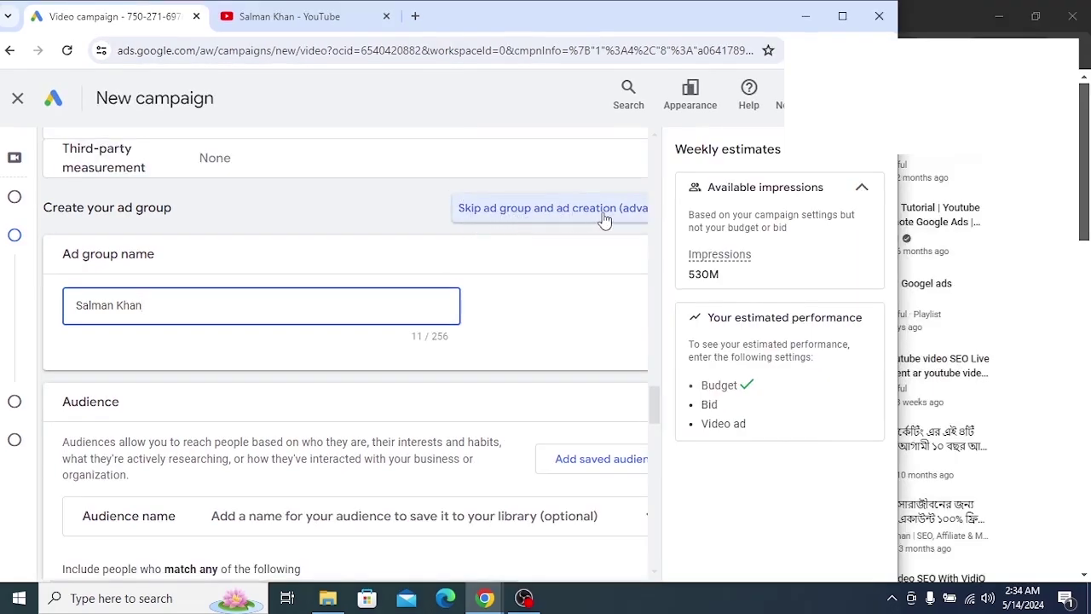
pyautogui.doubleClick(511, 16)
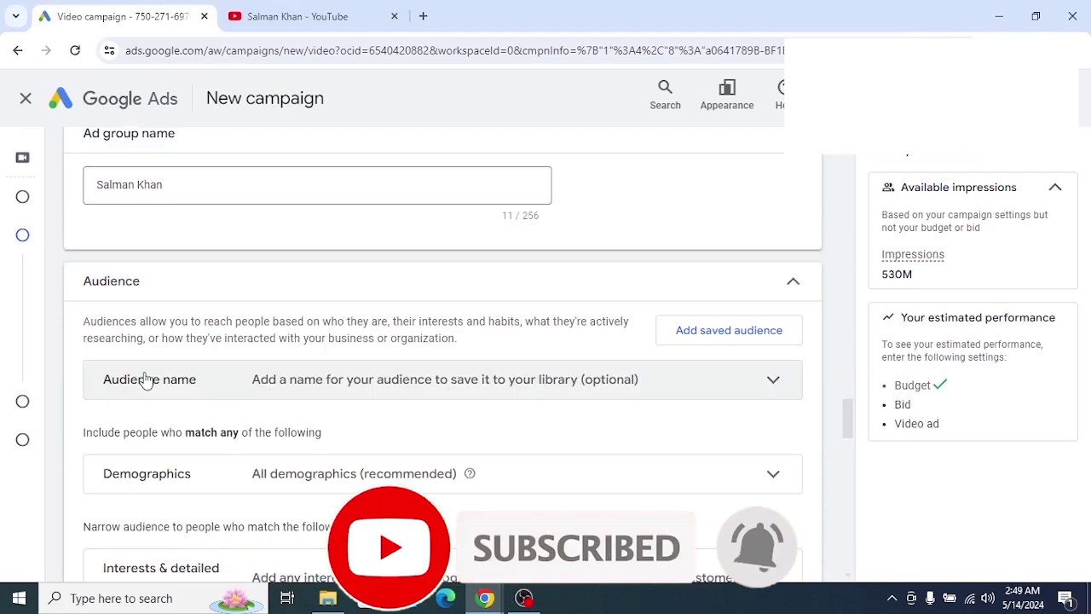
pyautogui.scroll(-1, 190, 370)
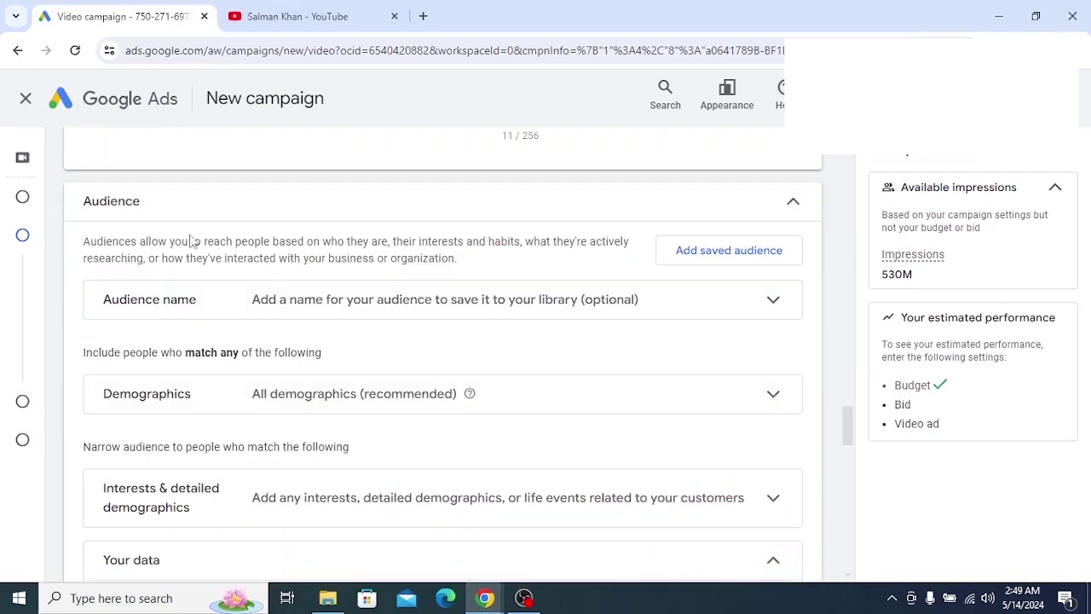
pyautogui.click(370, 210)
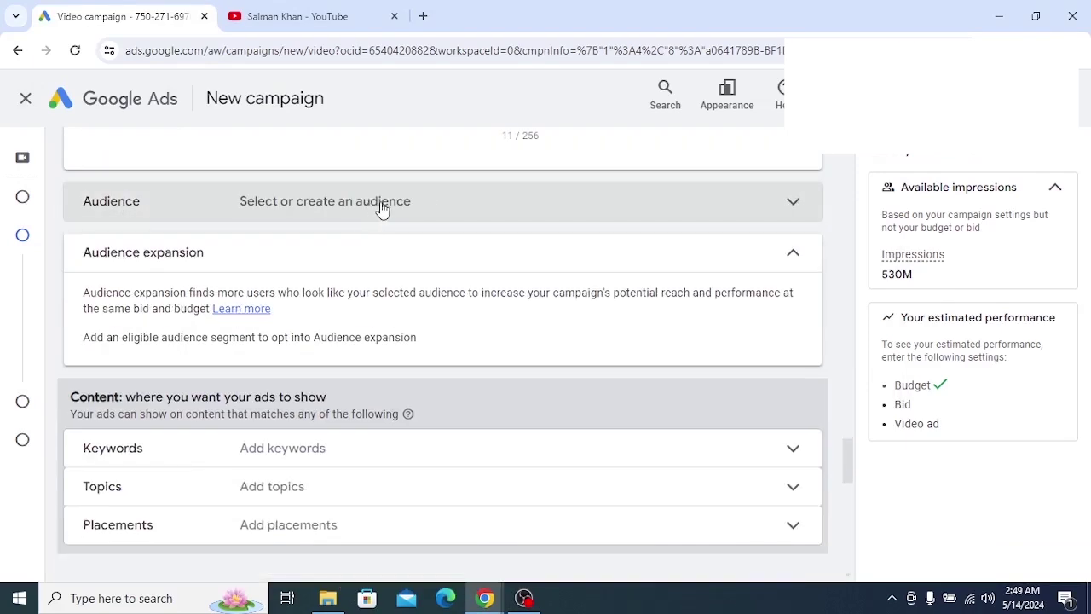
pyautogui.click(421, 210)
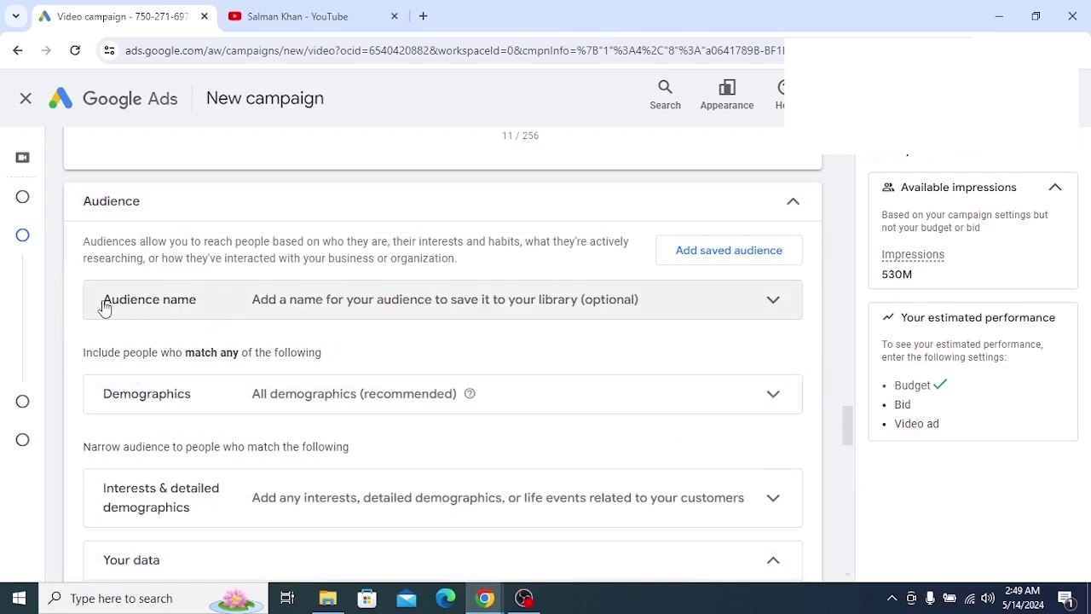
pyautogui.moveTo(104, 308); pyautogui.dragTo(202, 307)
pyautogui.click(229, 309)
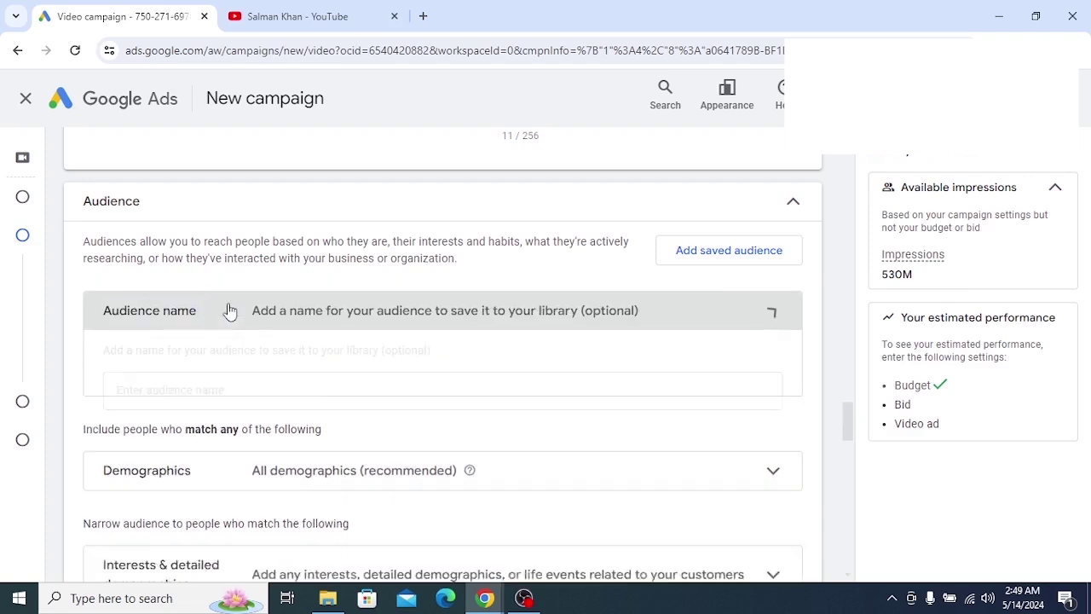
pyautogui.click(242, 307)
pyautogui.click(155, 390)
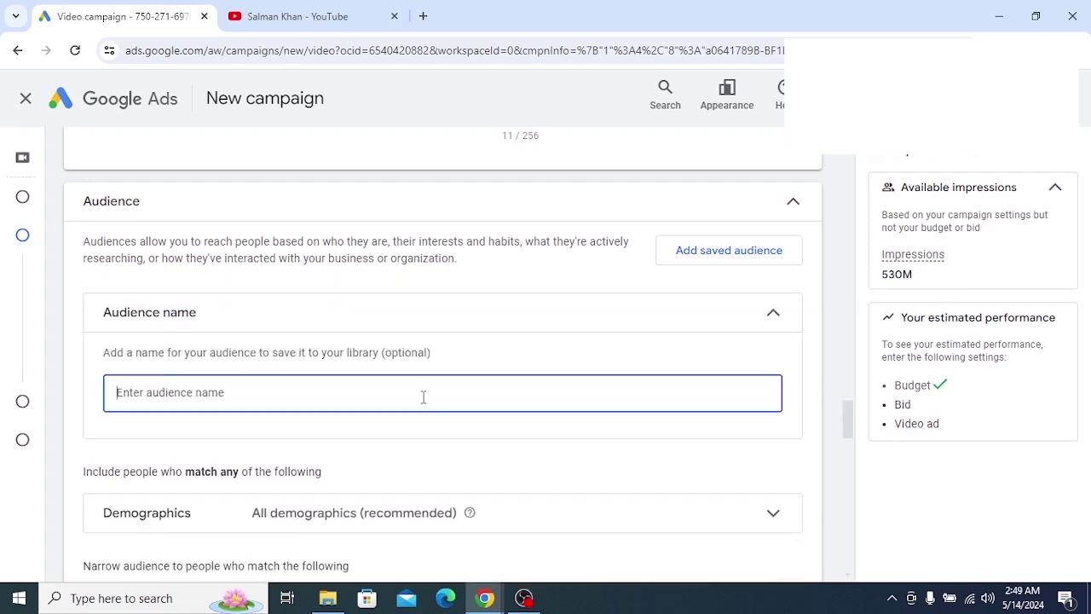
pyautogui.click(421, 328)
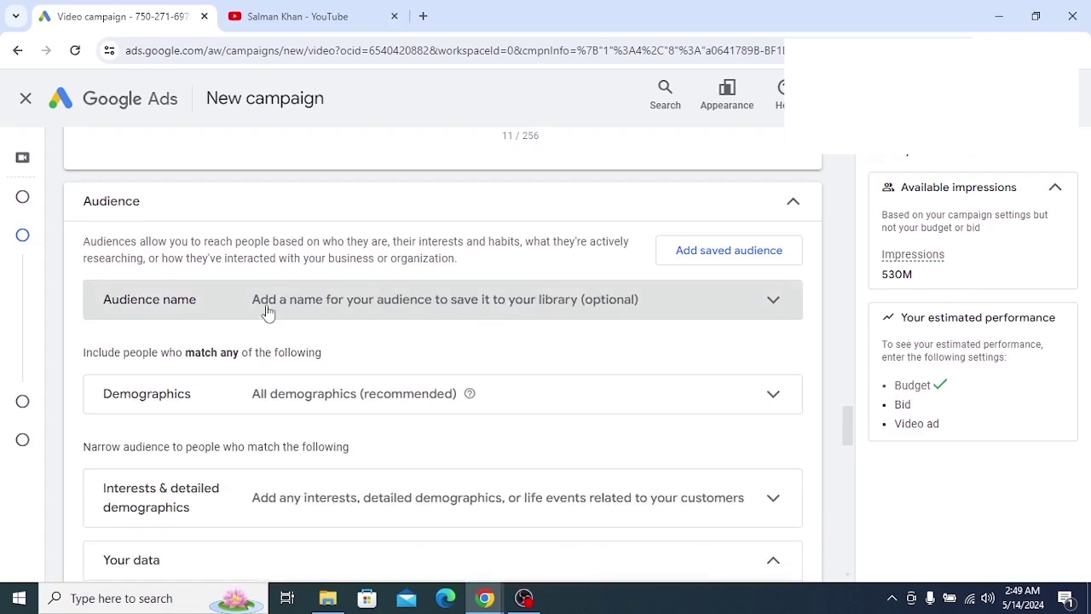
pyautogui.moveTo(247, 300); pyautogui.dragTo(597, 317)
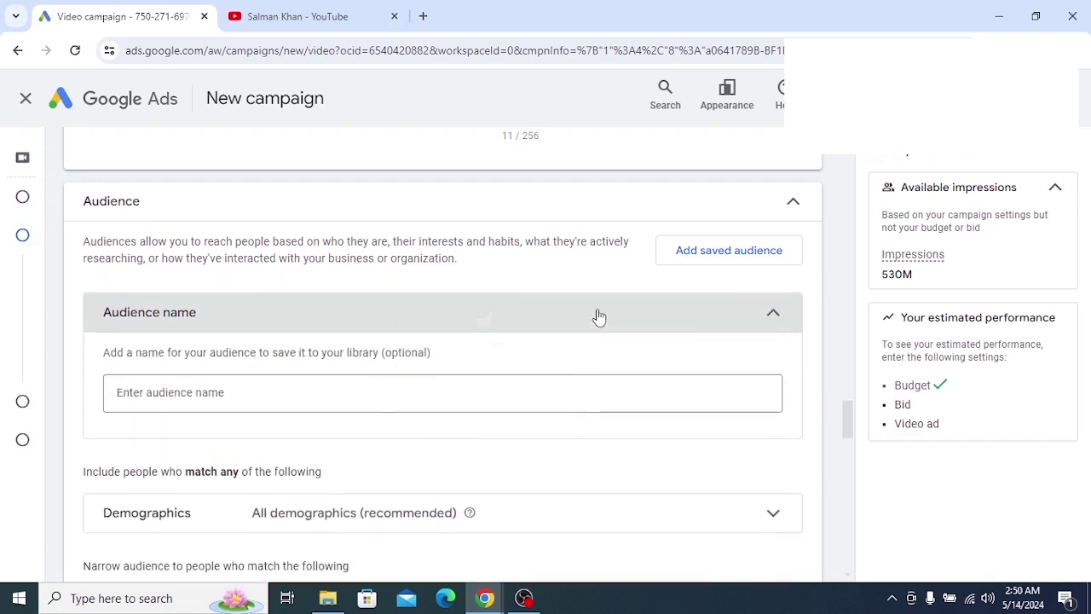
pyautogui.click(397, 320)
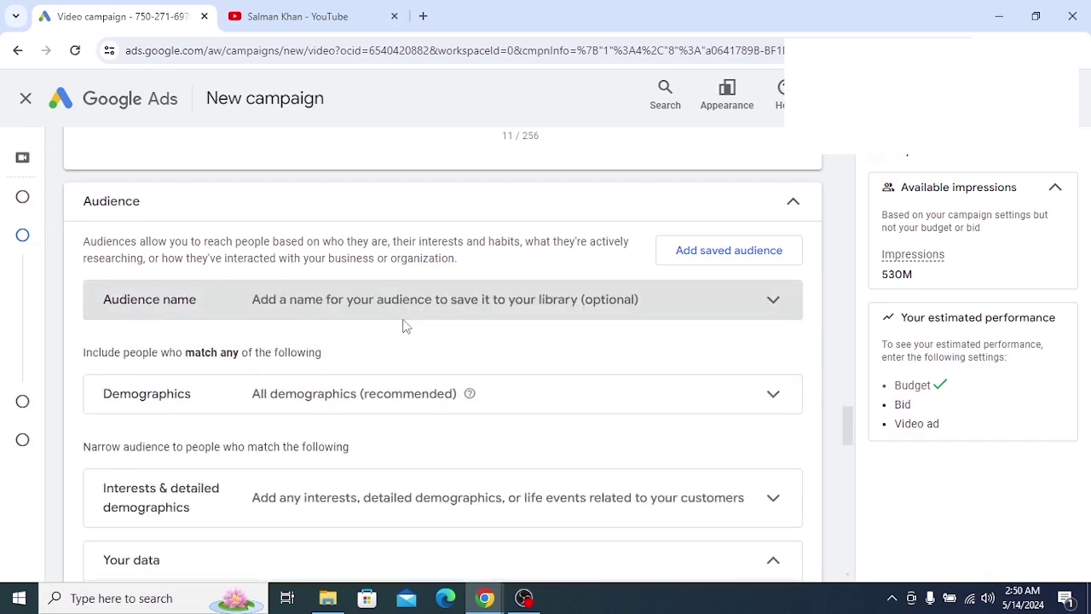
# Expand Demographics to show all genders and ages 18 to 65+ plus unknown
pyautogui.scroll(-1, 406, 339)
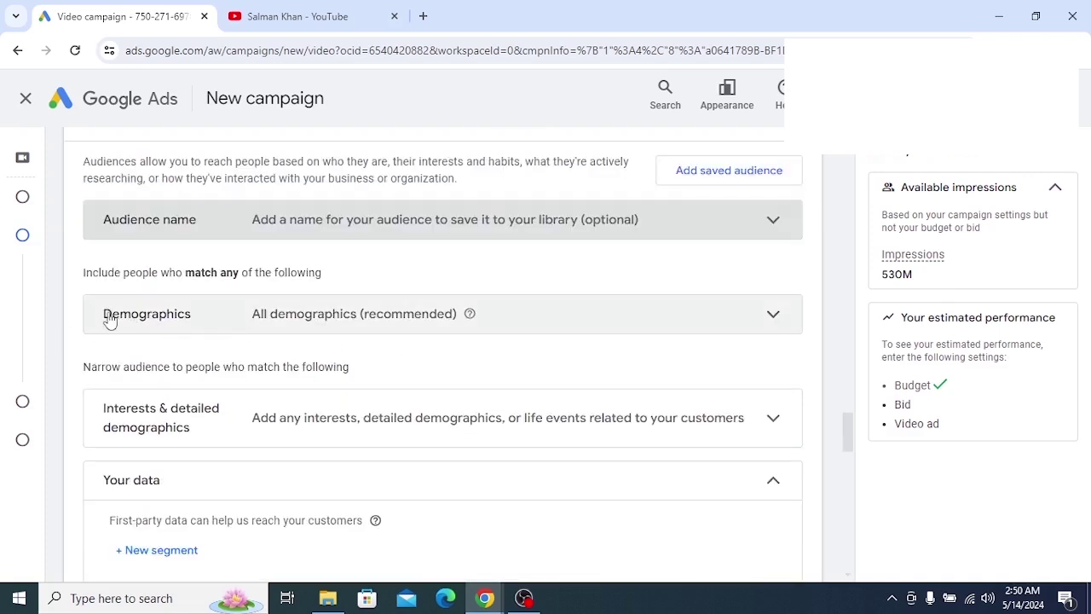
pyautogui.click(304, 325)
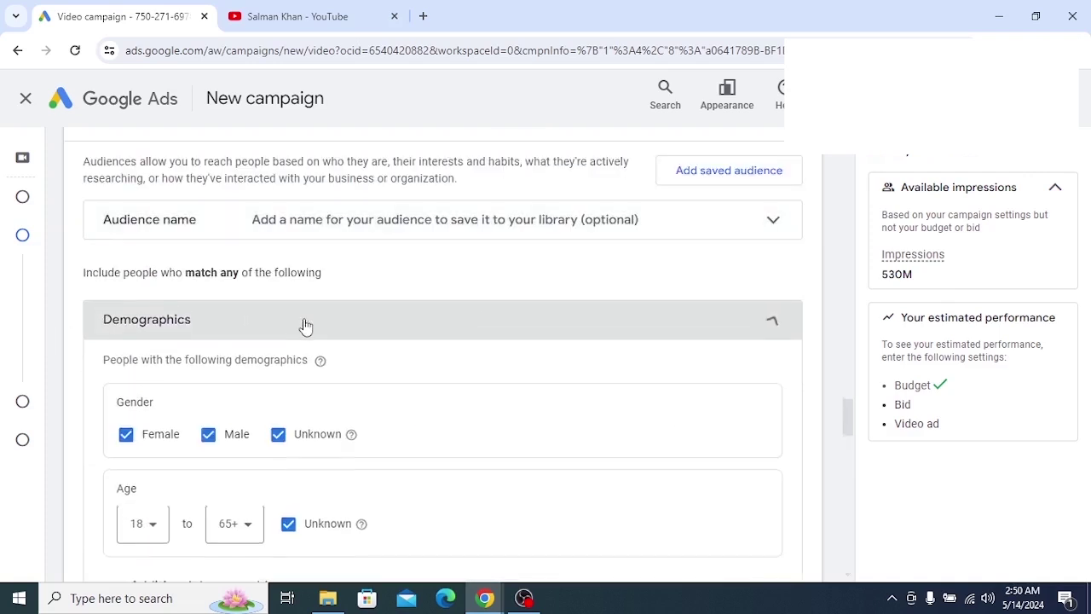
pyautogui.scroll(-1, 307, 334)
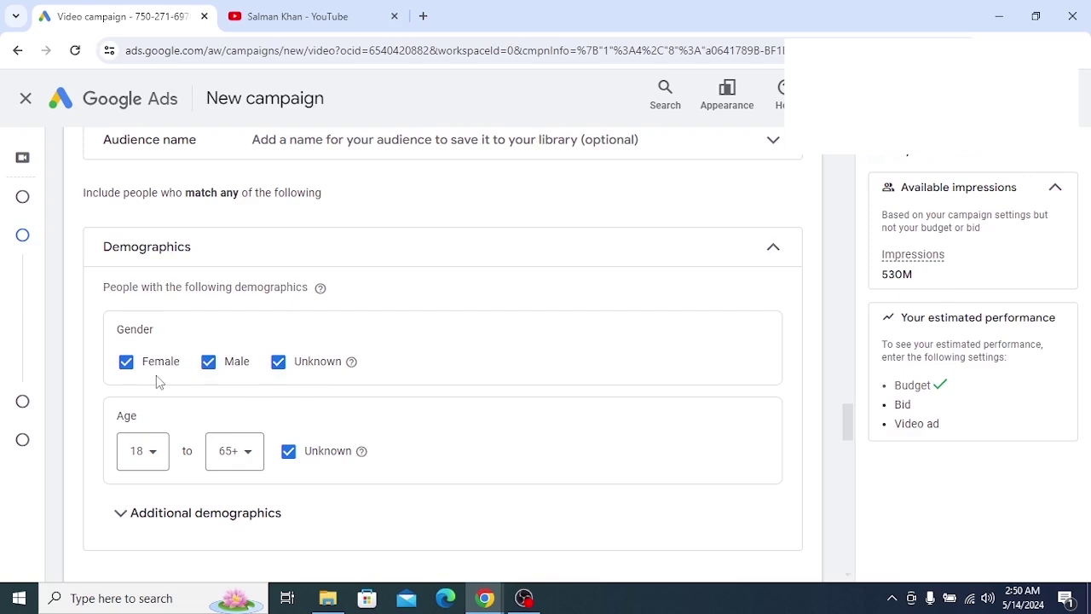
pyautogui.scroll(-2, 156, 379)
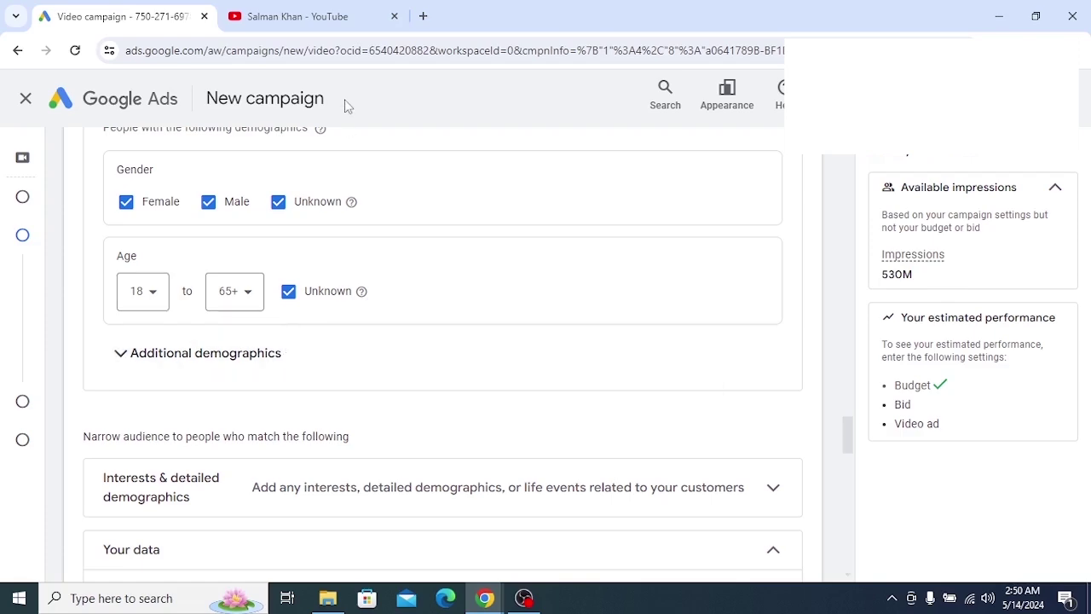
# Open the channel's Audience analytics in YouTube Studio
pyautogui.click(311, 19)
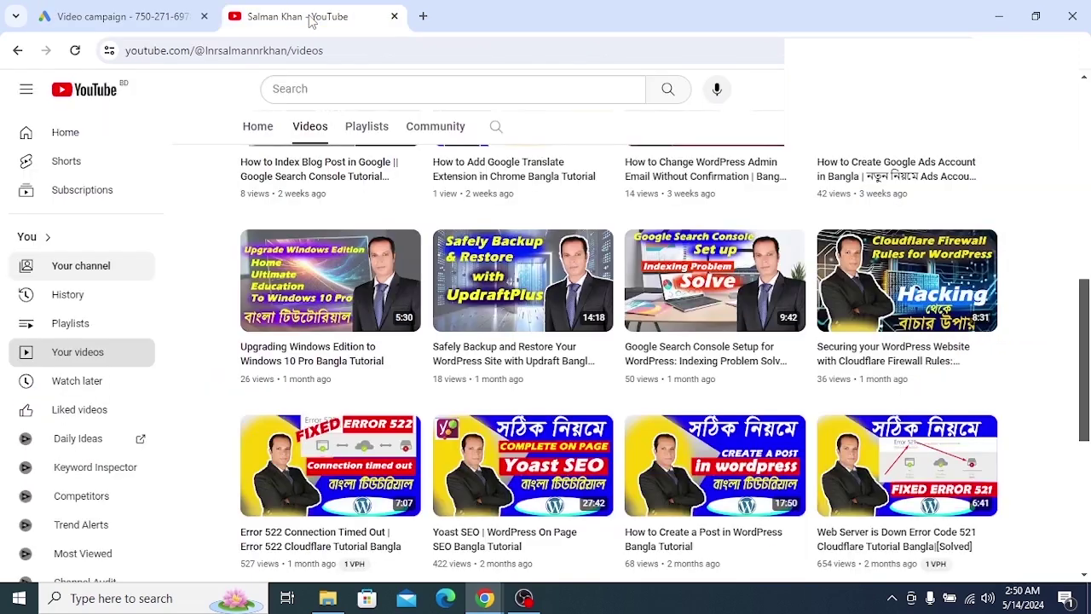
pyautogui.scroll(-2, 85, 332)
pyautogui.scroll(2, 94, 345)
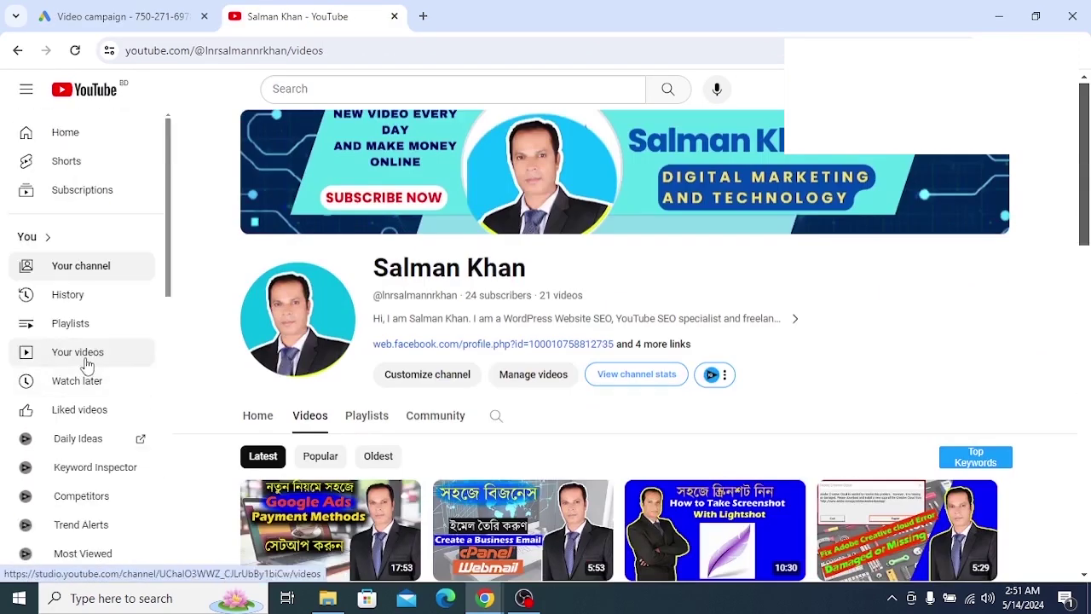
pyautogui.click(85, 356)
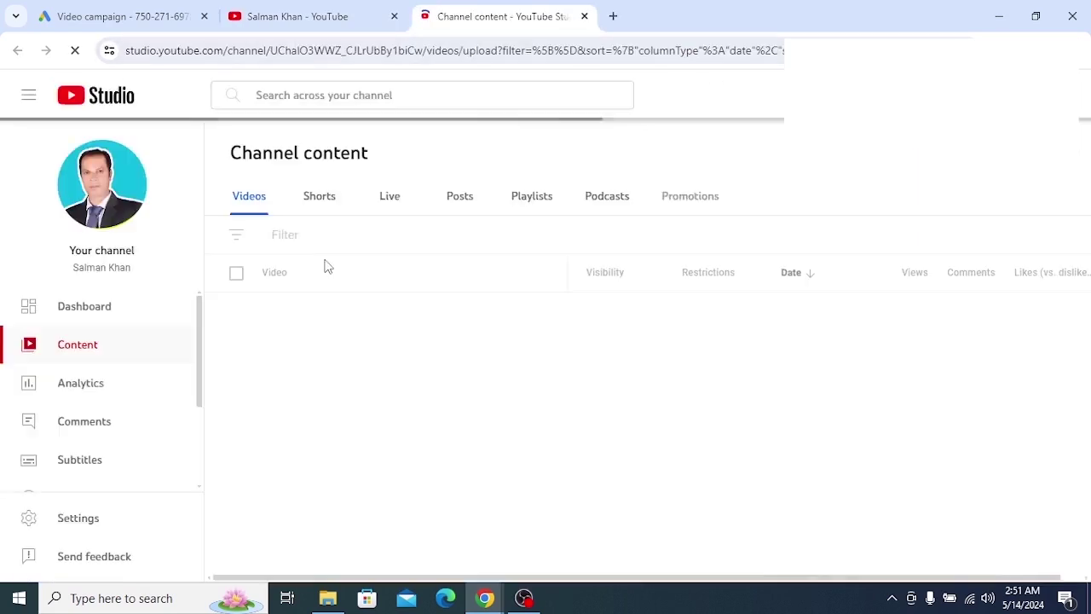
pyautogui.click(75, 426)
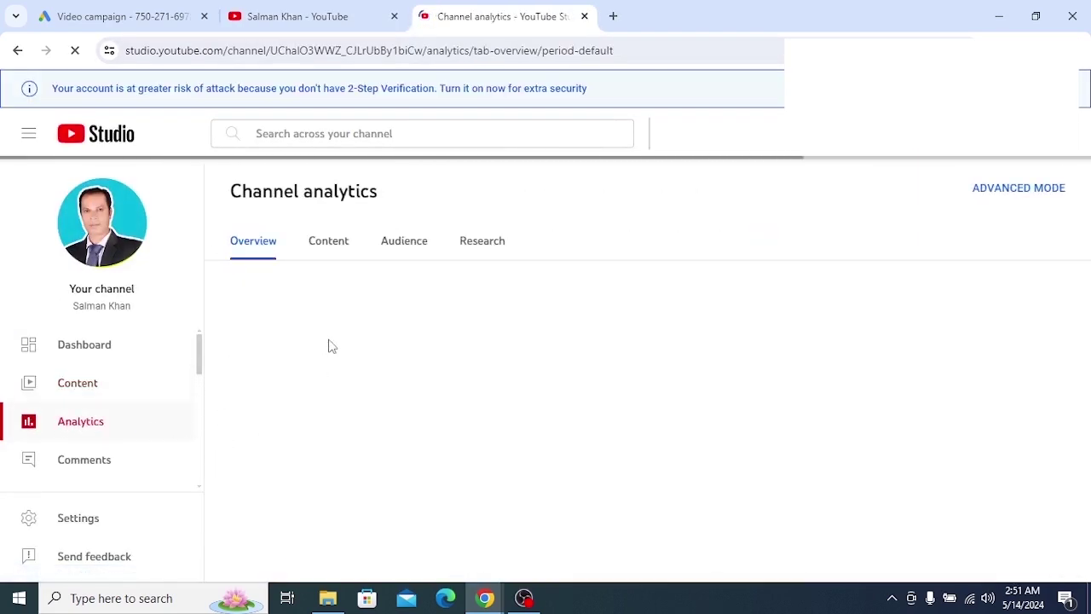
pyautogui.click(415, 246)
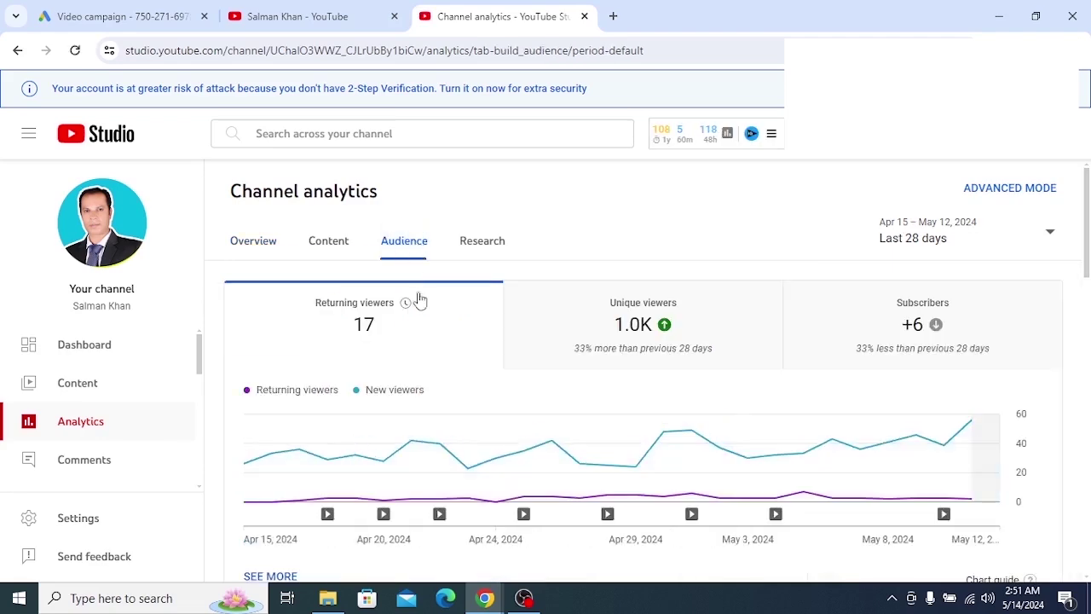
# Highlight the age breakdown showing 25–34 years at 100%
pyautogui.scroll(-2, 426, 367)
pyautogui.scroll(-10, 429, 359)
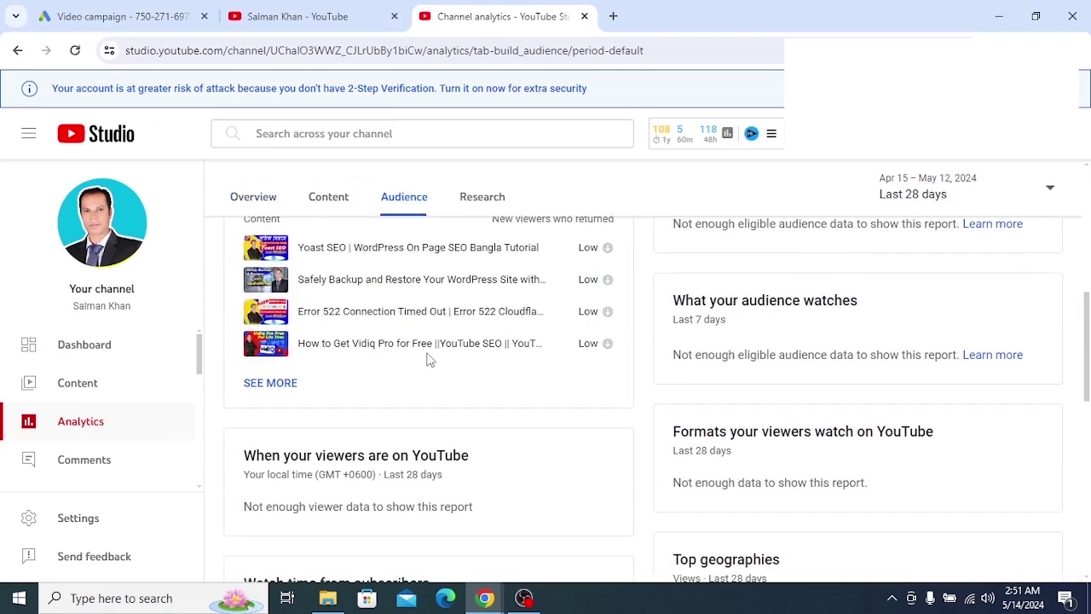
pyautogui.scroll(-1, 429, 359)
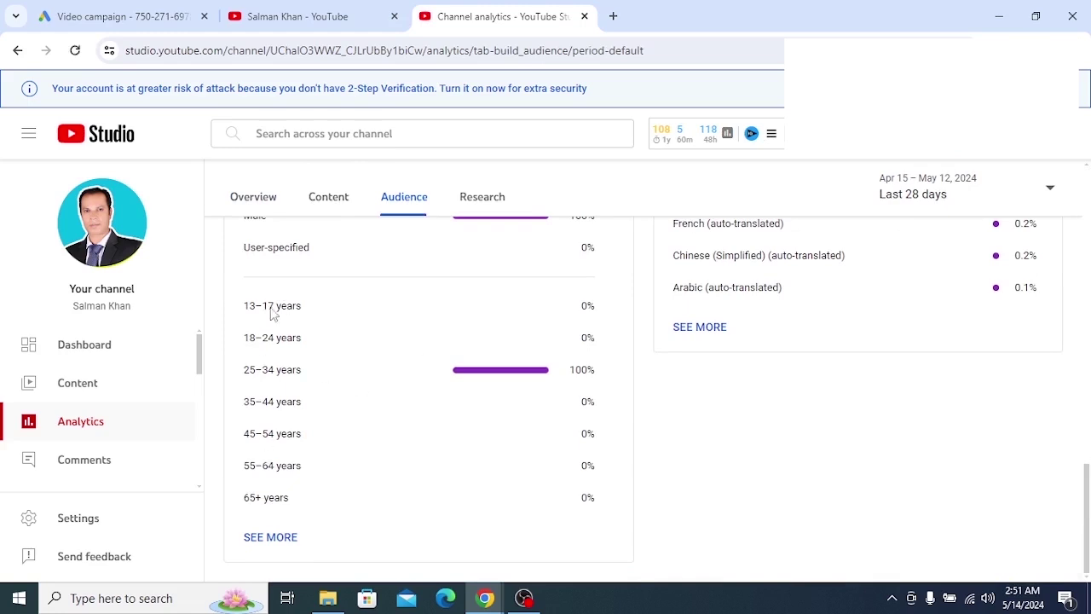
pyautogui.moveTo(241, 304); pyautogui.dragTo(381, 536)
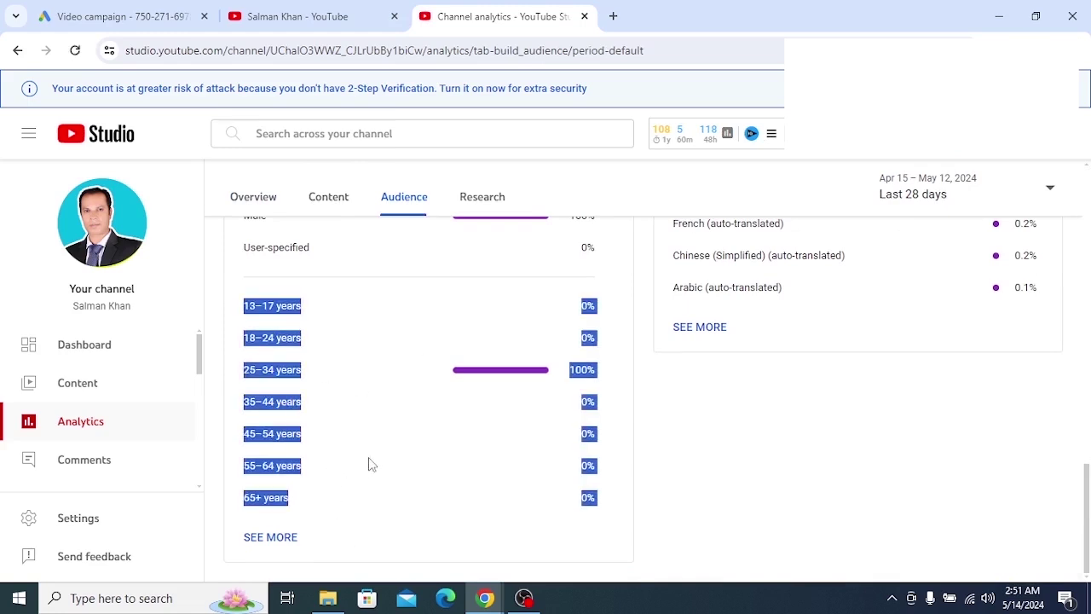
pyautogui.click(368, 389)
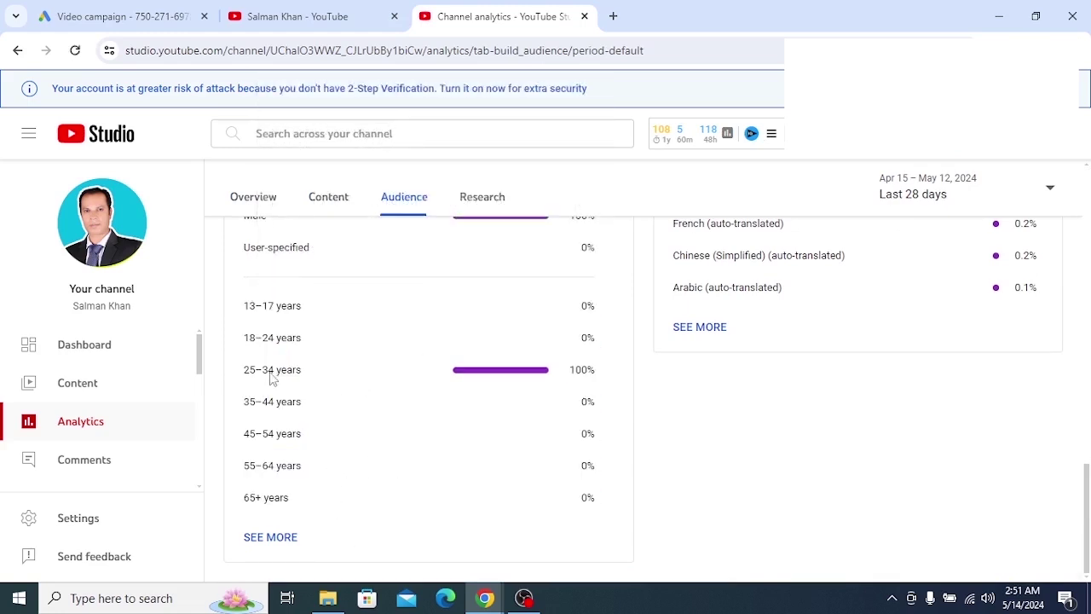
pyautogui.moveTo(245, 376); pyautogui.dragTo(318, 377)
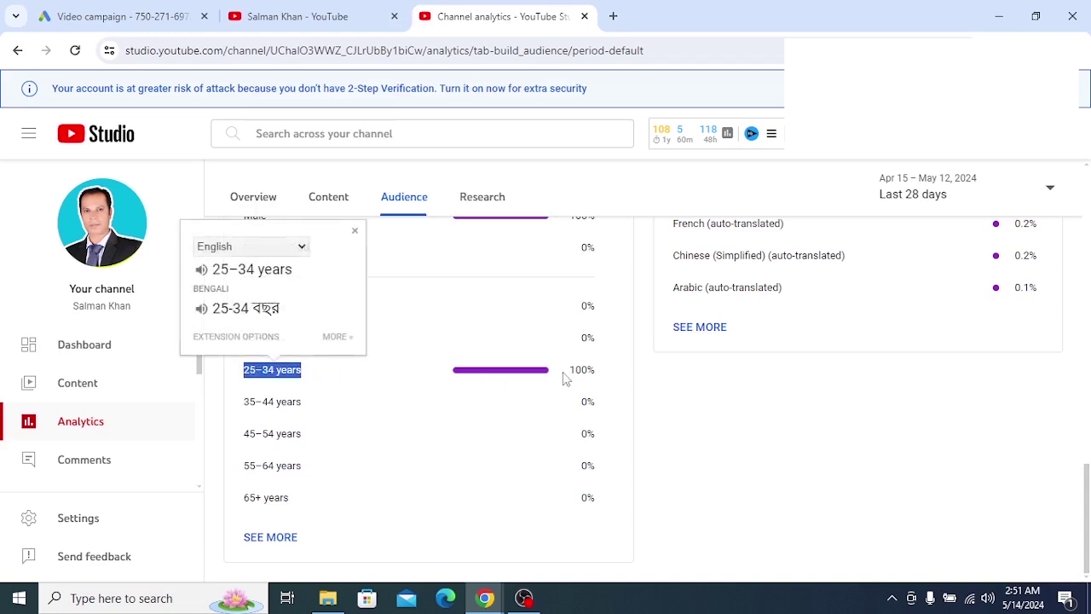
pyautogui.moveTo(630, 372); pyautogui.dragTo(487, 379)
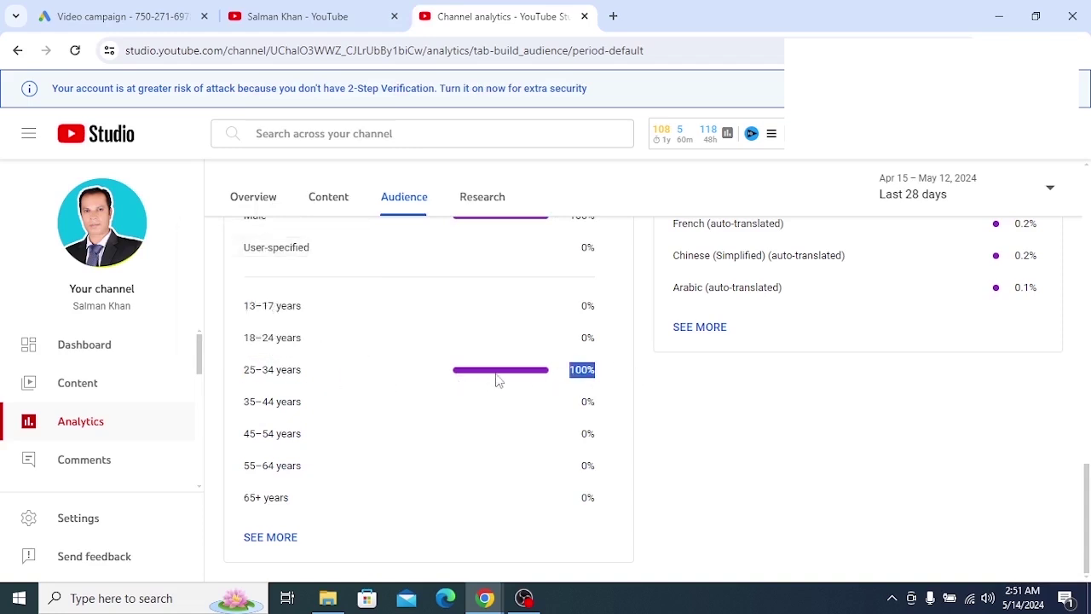
pyautogui.click(602, 376)
pyautogui.click(891, 597)
pyautogui.click(892, 566)
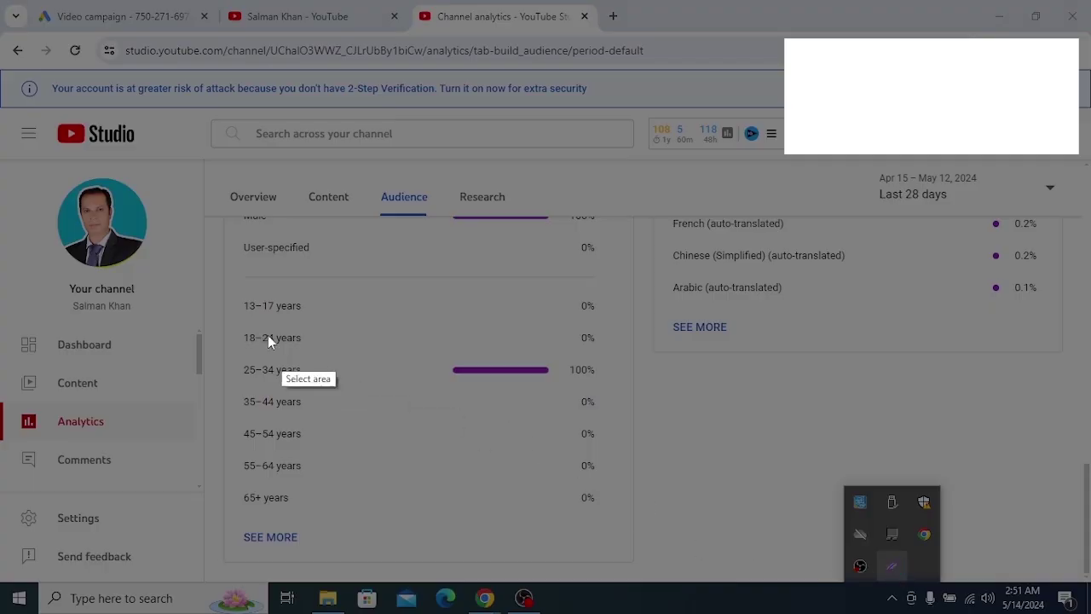
pyautogui.moveTo(246, 329); pyautogui.dragTo(700, 571)
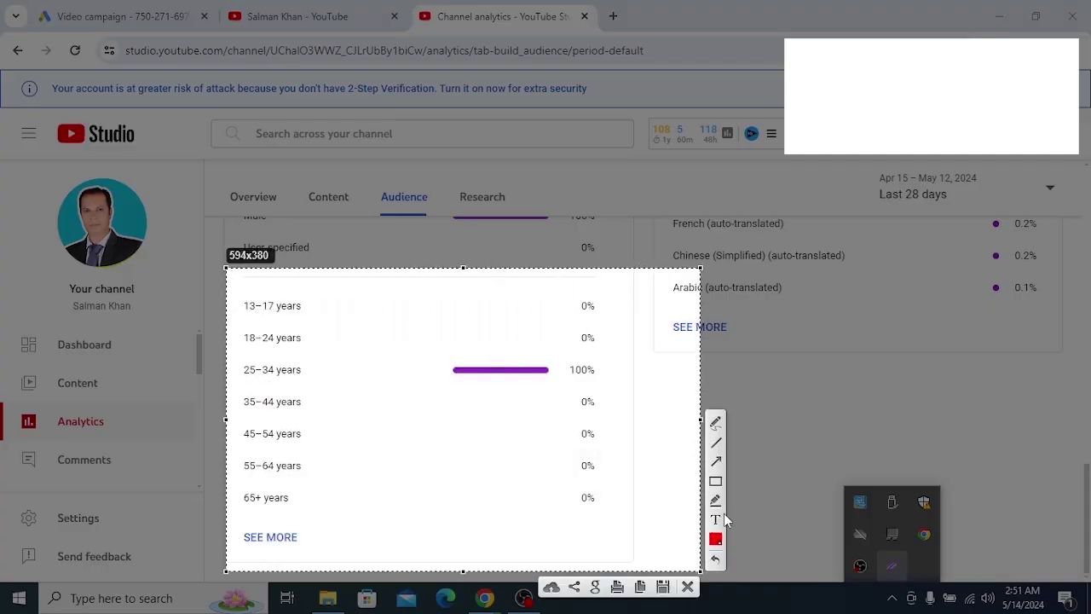
pyautogui.click(716, 481)
pyautogui.moveTo(226, 352)
pyautogui.mouseDown()
pyautogui.moveTo(385, 409)
pyautogui.moveTo(621, 390)
pyautogui.mouseUp()
pyautogui.rightClick(480, 378)
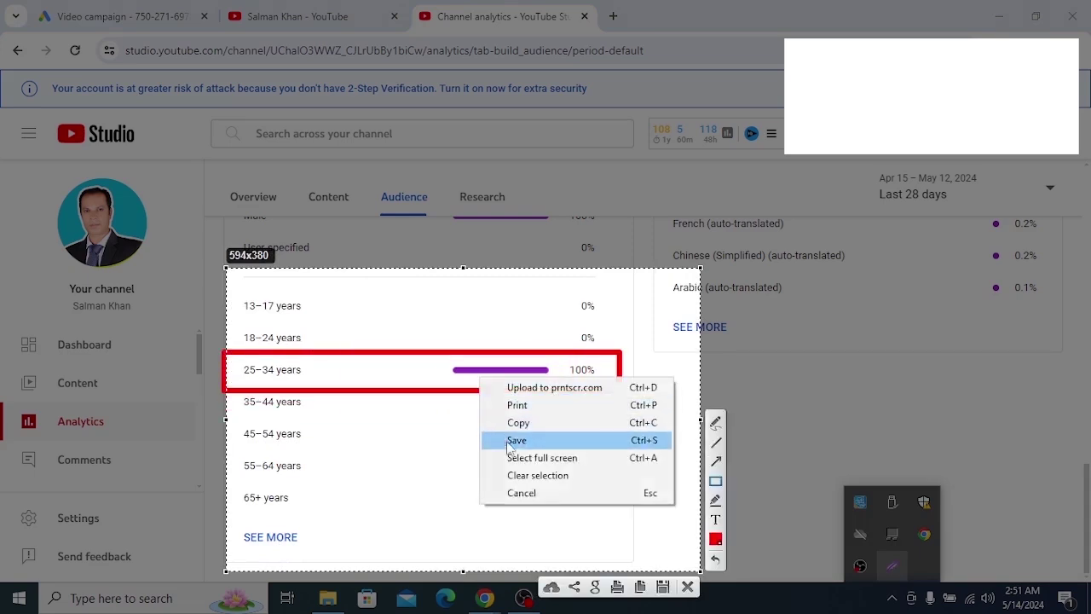
pyautogui.click(520, 493)
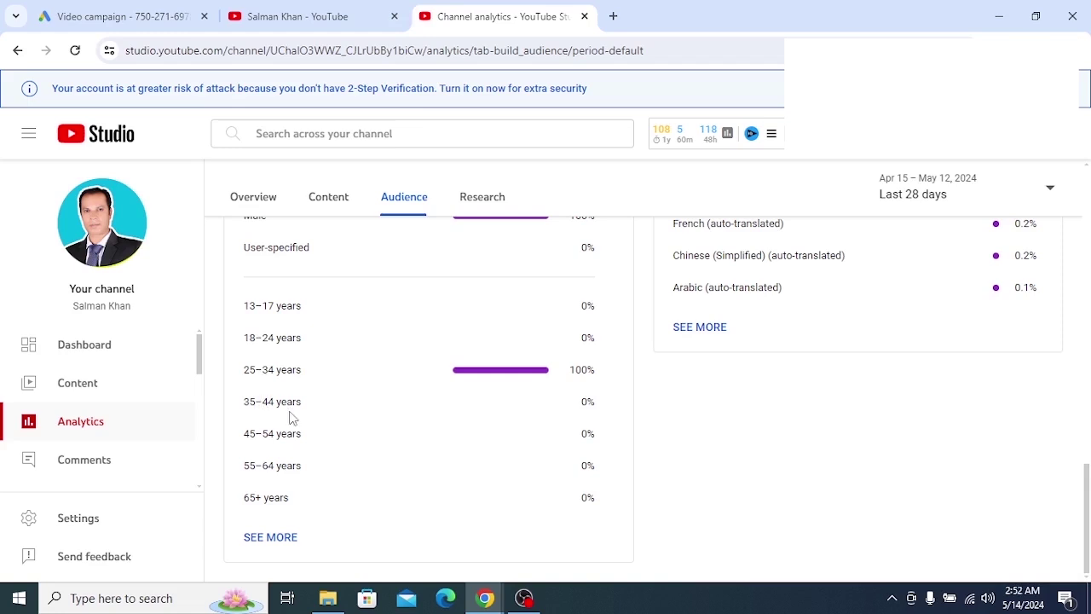
# Back in Google Ads, set the upper age limit to 44
pyautogui.click(585, 16)
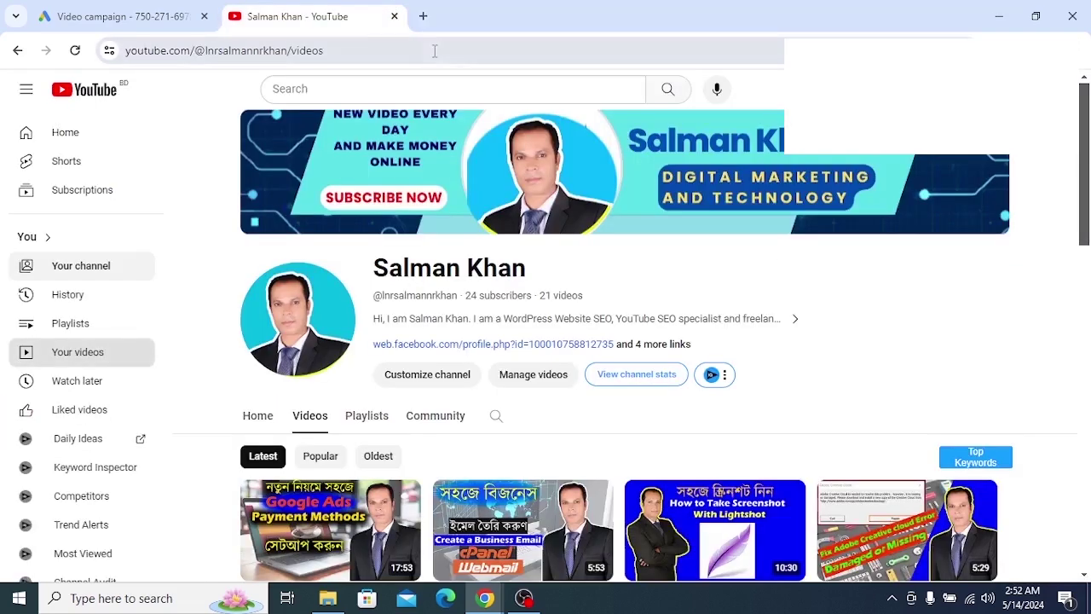
pyautogui.click(150, 18)
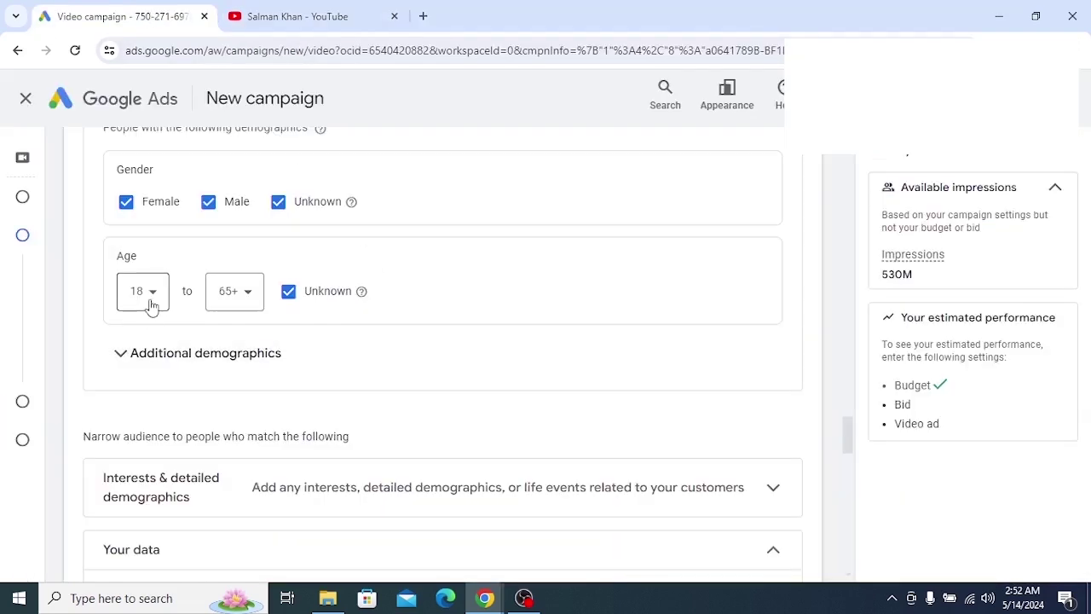
pyautogui.click(248, 295)
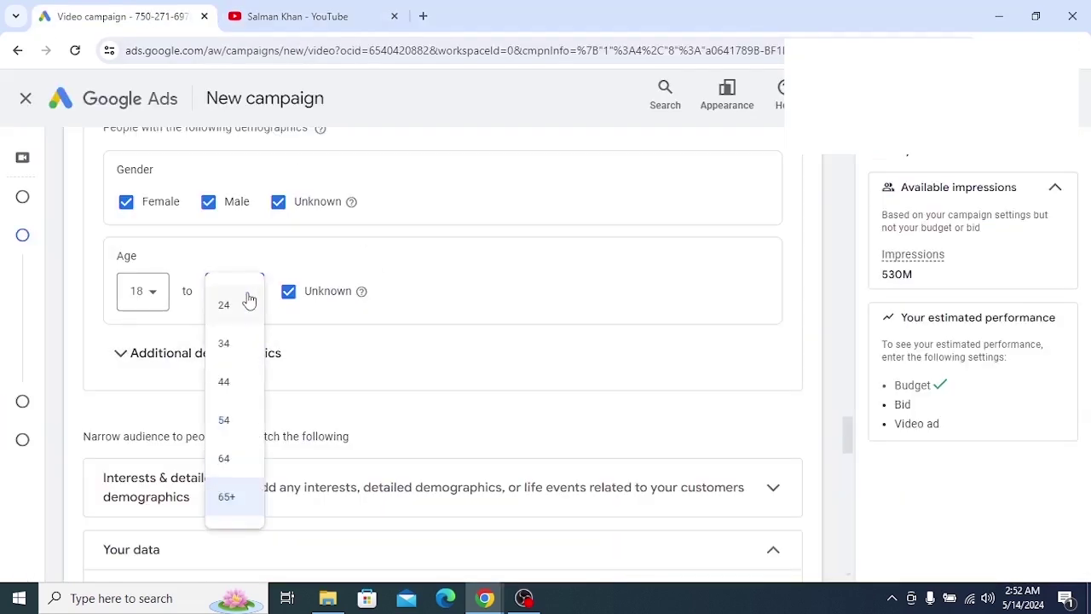
pyautogui.click(225, 383)
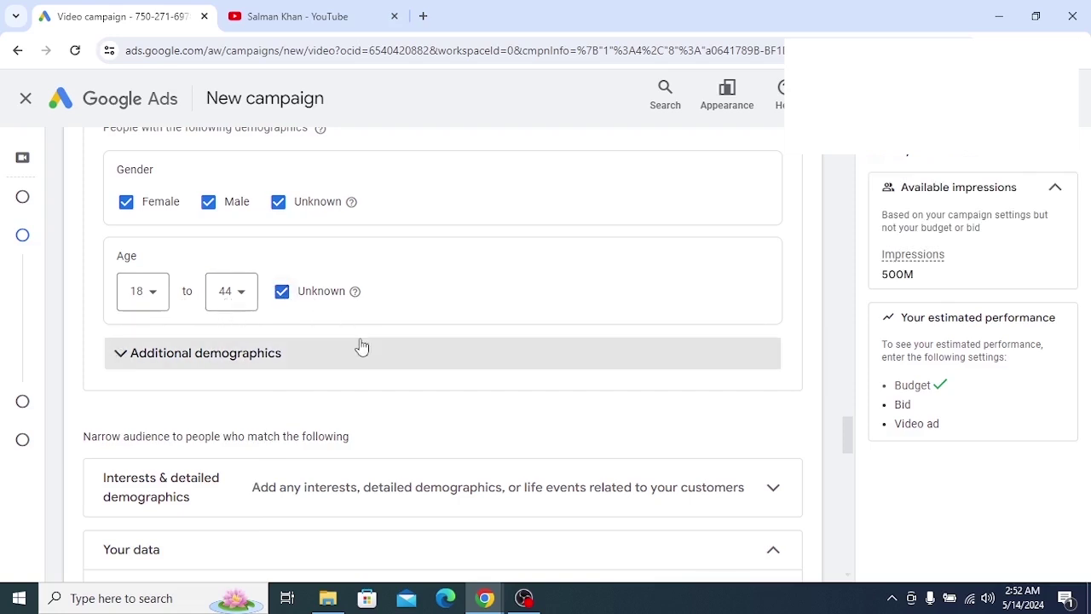
# Expand Additional demographics, keeping household income's lower bound at Lower 50%
pyautogui.scroll(-1, 355, 325)
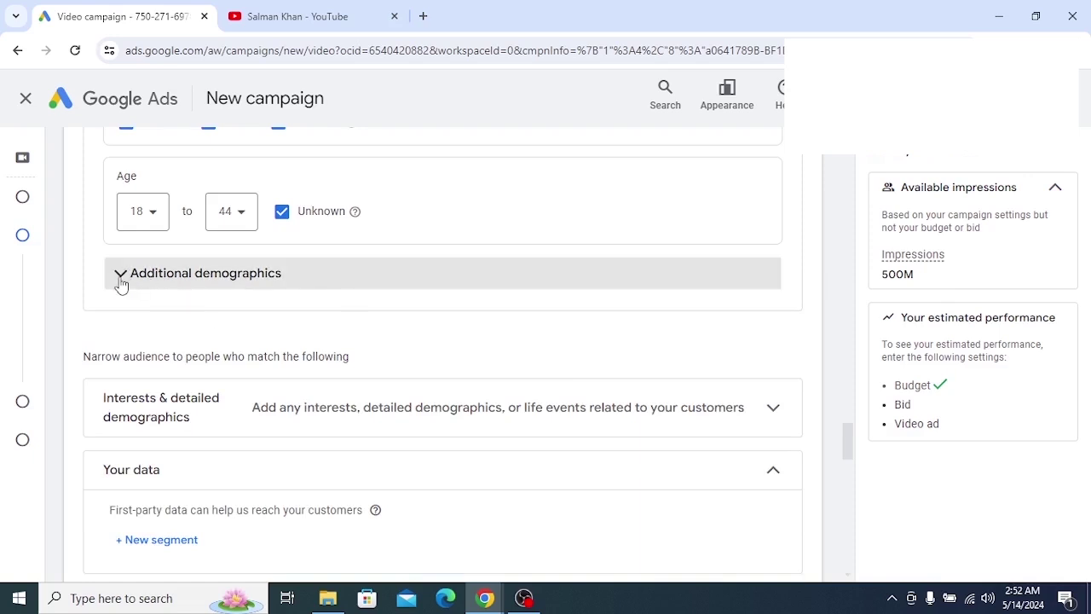
pyautogui.click(324, 284)
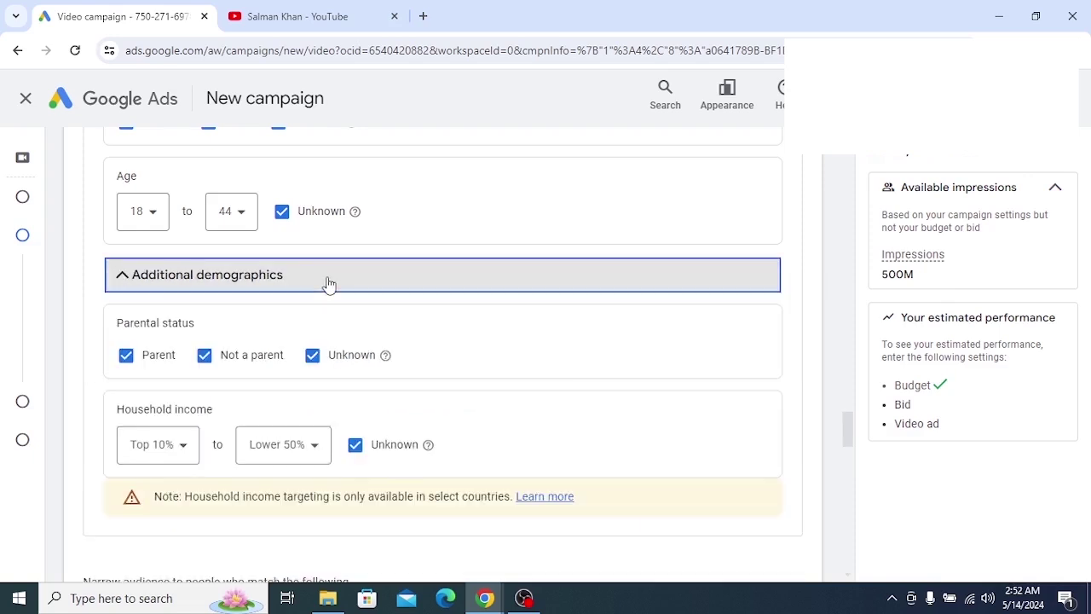
pyautogui.scroll(-1, 412, 363)
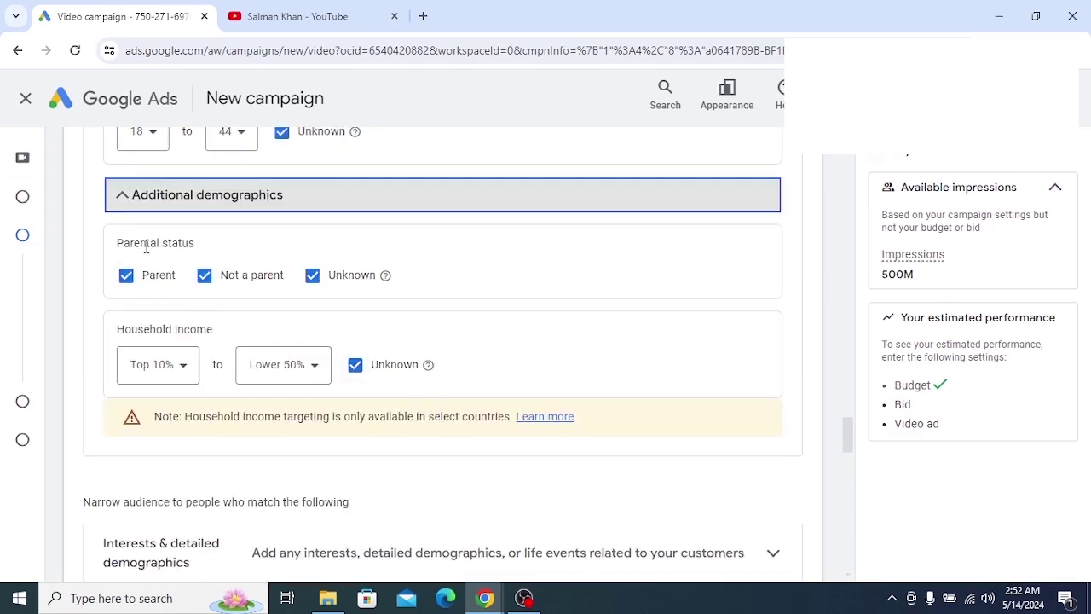
pyautogui.moveTo(115, 247); pyautogui.dragTo(193, 241)
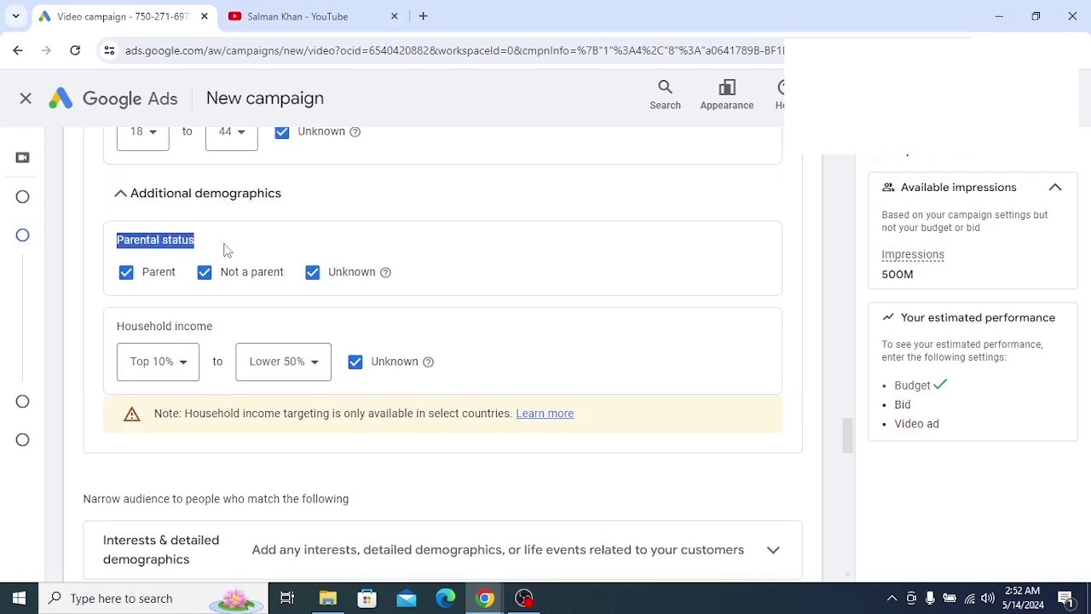
pyautogui.click(217, 247)
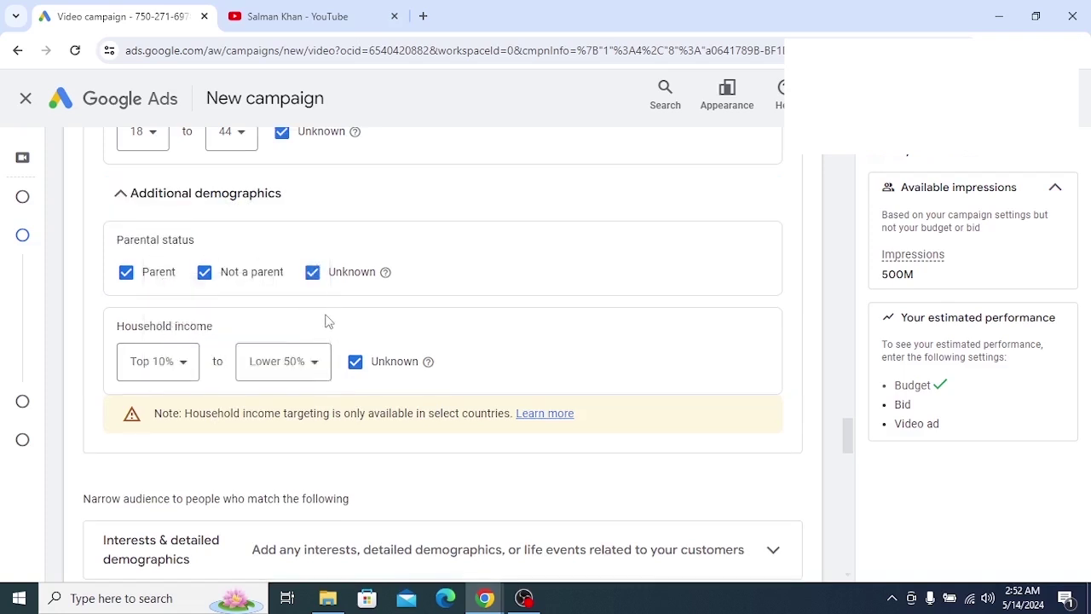
pyautogui.scroll(-1, 352, 313)
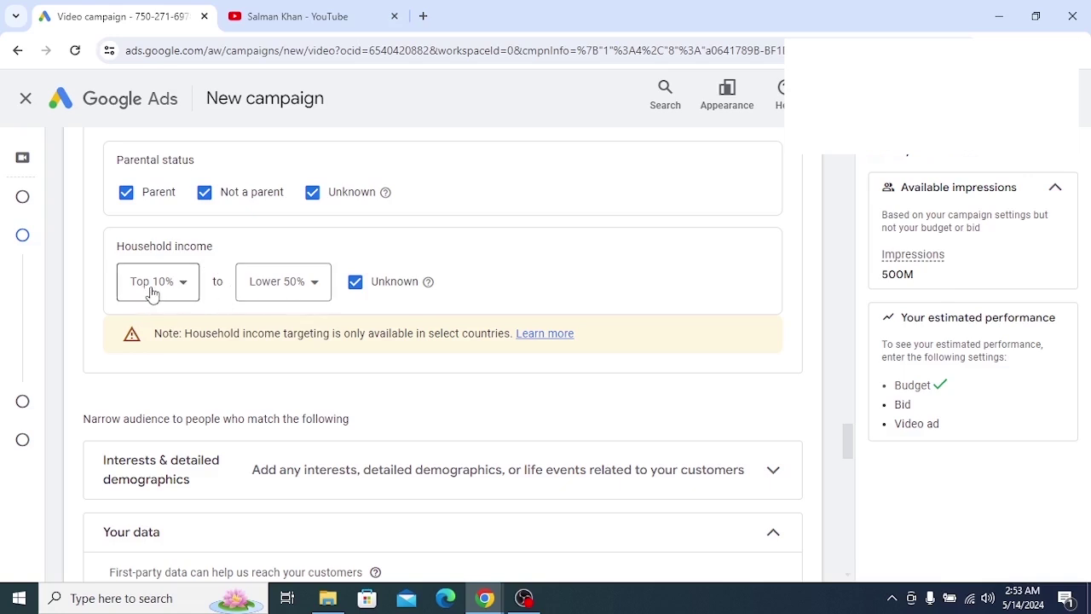
pyautogui.click(316, 287)
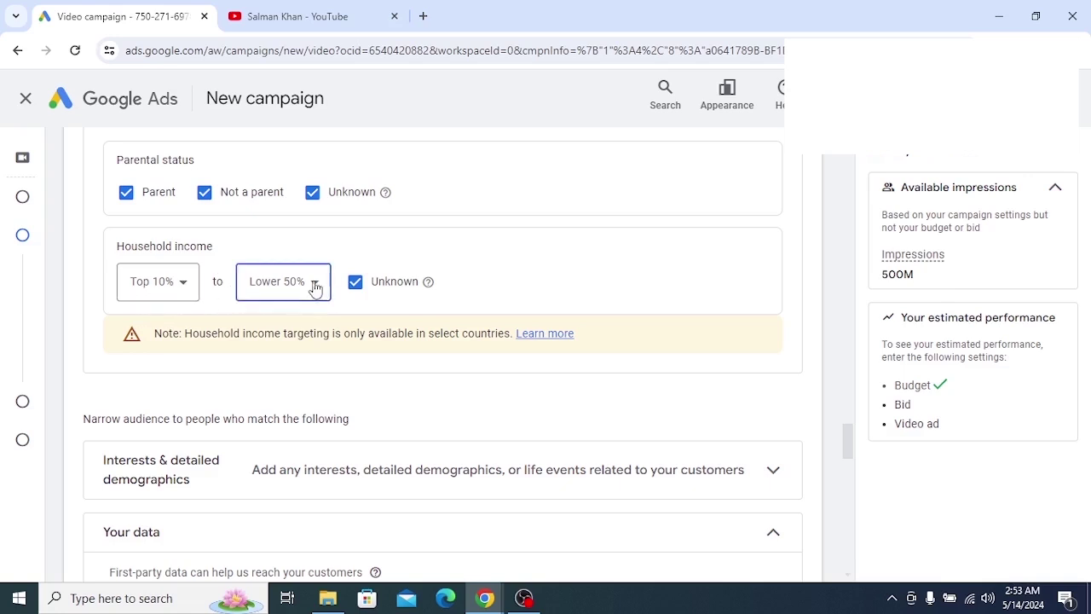
pyautogui.click(359, 246)
pyautogui.scroll(-2, 321, 305)
pyautogui.scroll(-1, 321, 305)
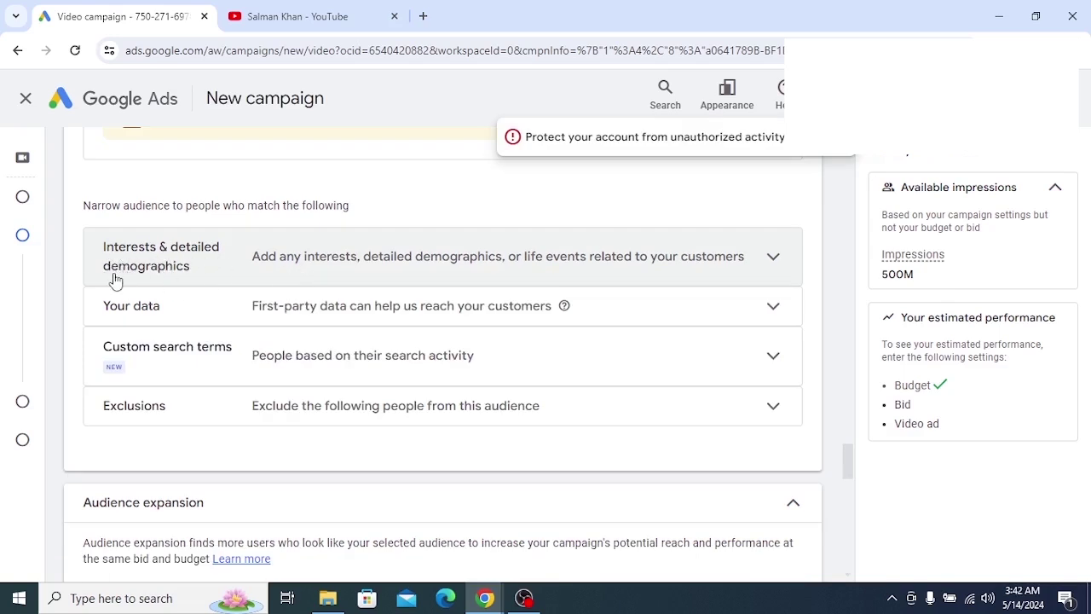
# Expand Interests & detailed demographics and delete the old 'create wordpress blog post' search
pyautogui.click(337, 271)
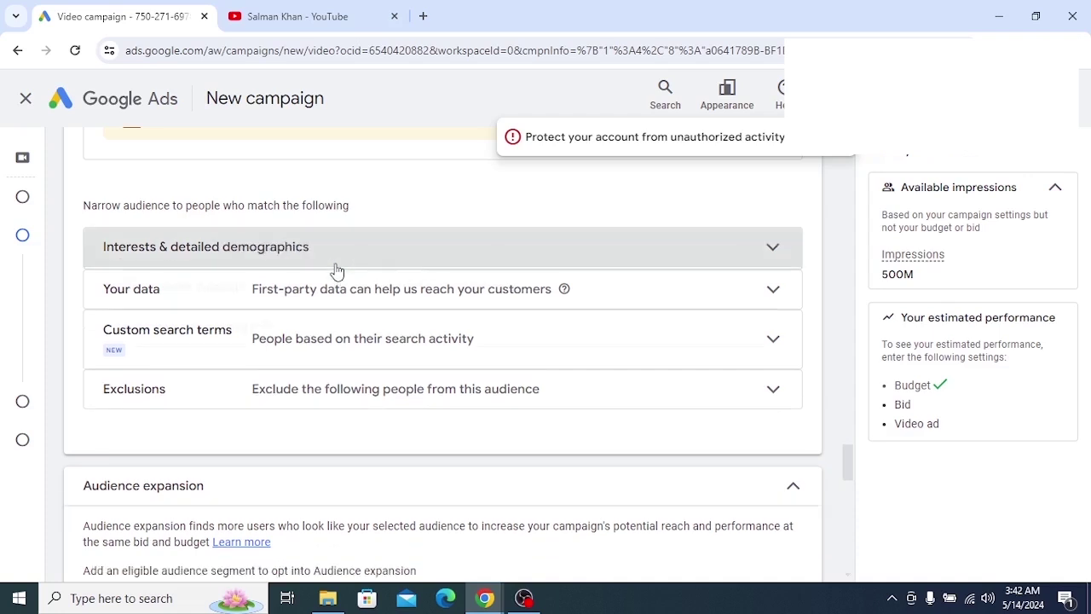
pyautogui.scroll(-1, 323, 316)
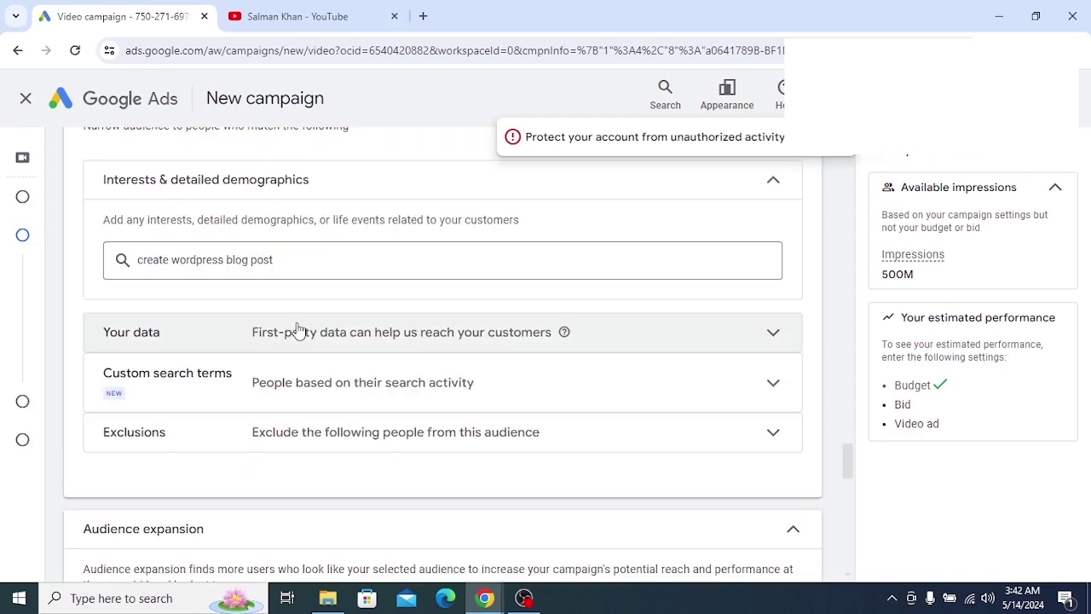
pyautogui.click(234, 259)
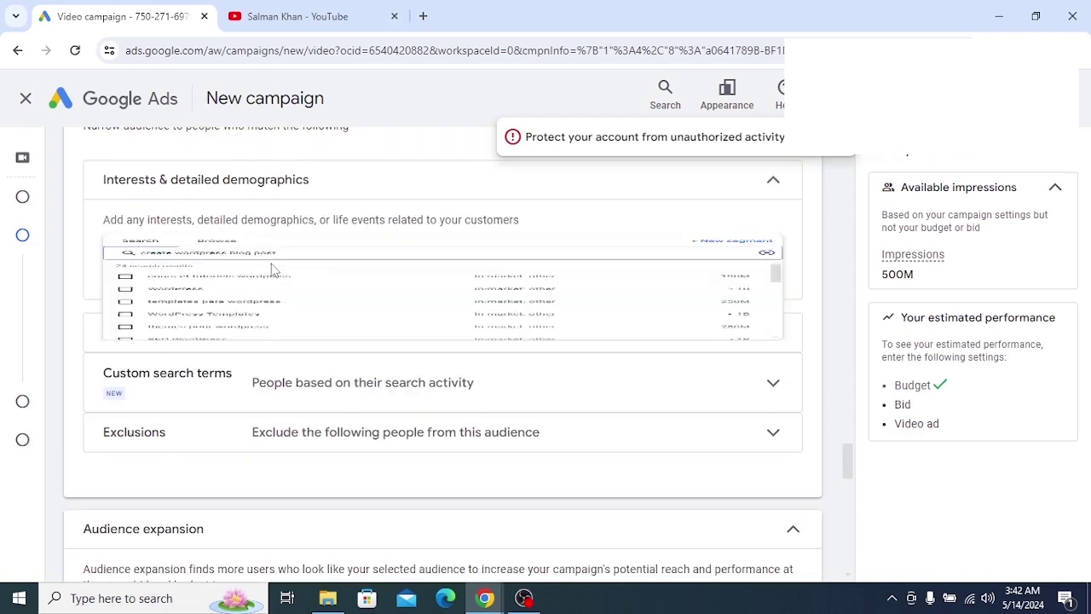
pyautogui.moveTo(314, 278); pyautogui.dragTo(119, 308)
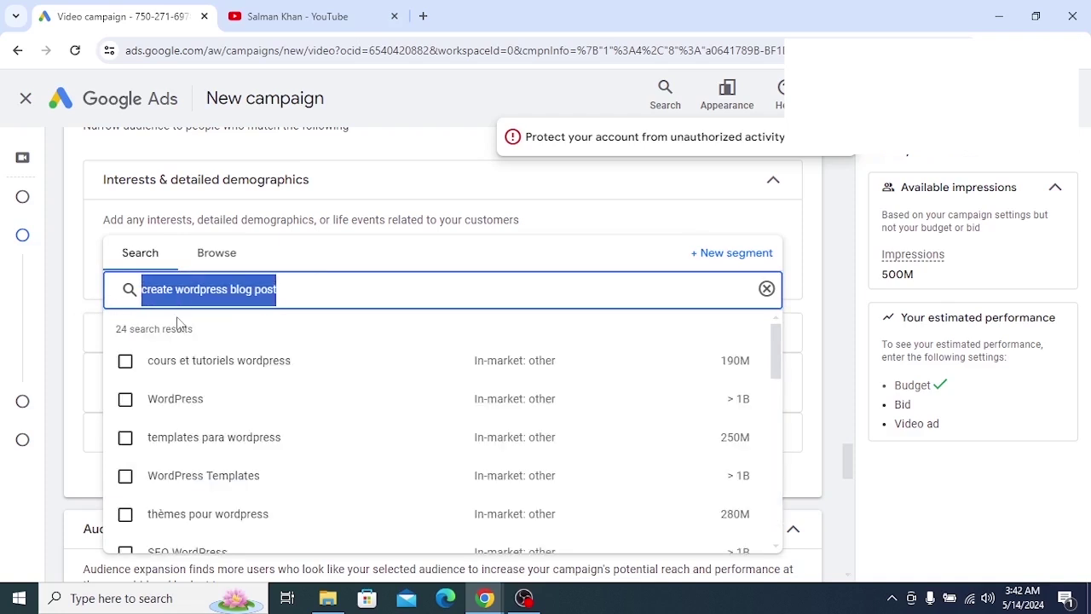
pyautogui.press('BackSpace')
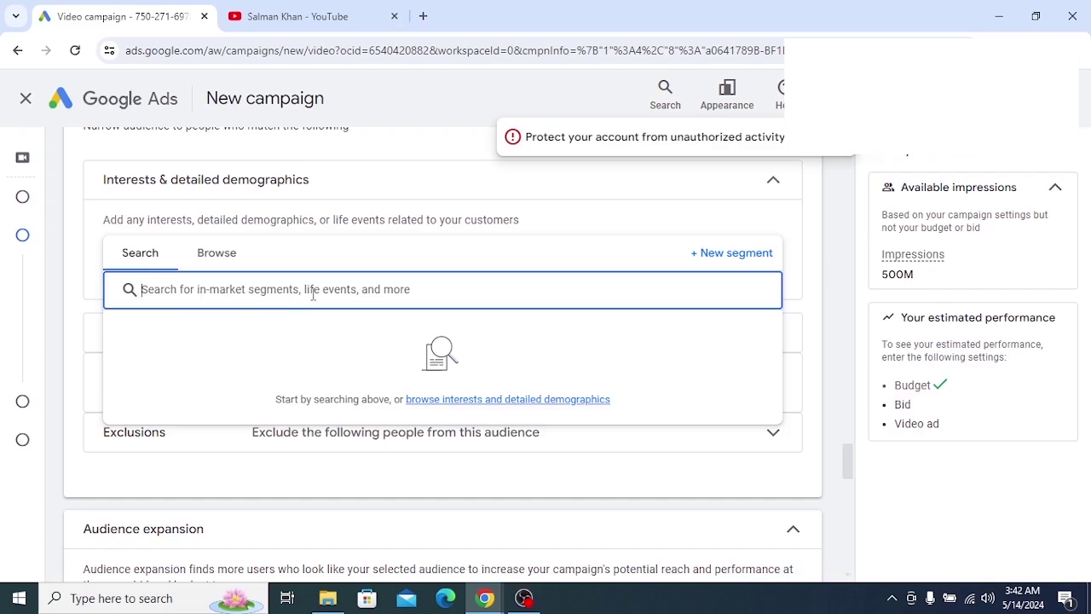
pyautogui.click(319, 13)
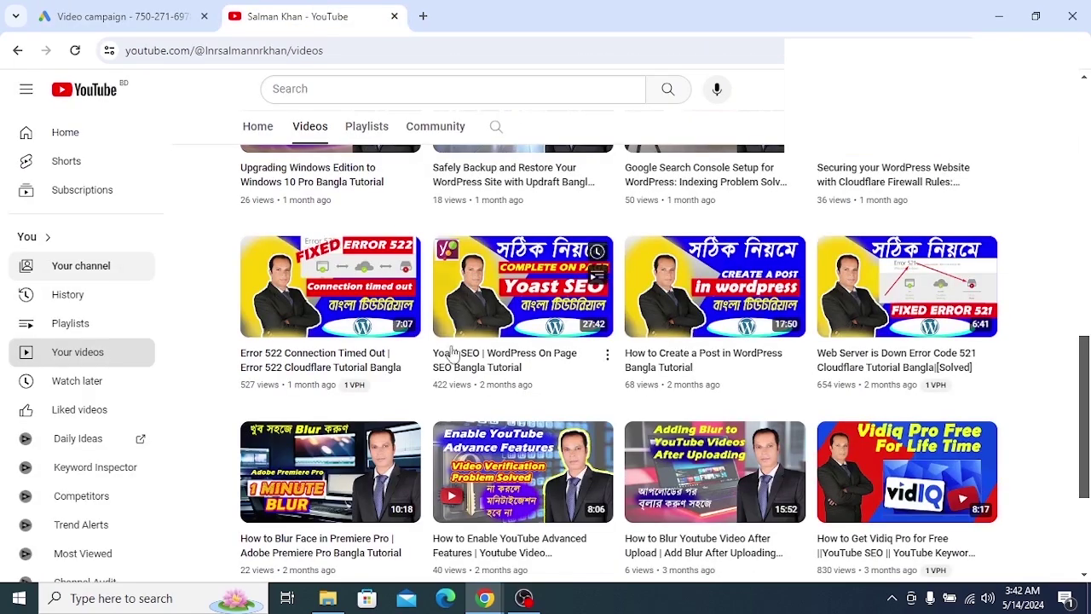
pyautogui.scroll(2, 434, 363)
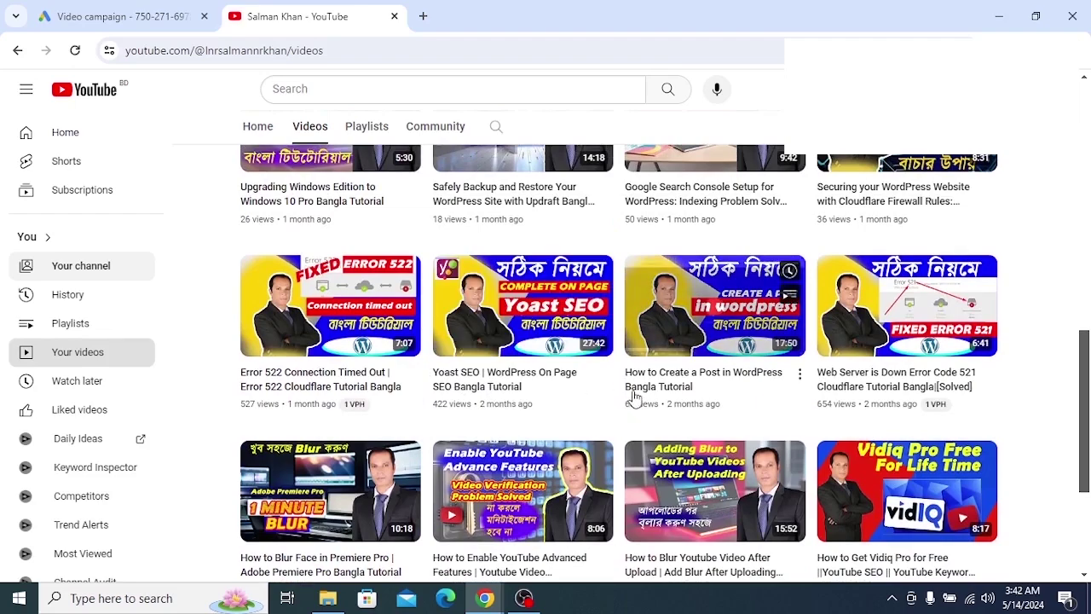
pyautogui.moveTo(506, 7); pyautogui.dragTo(426, 25)
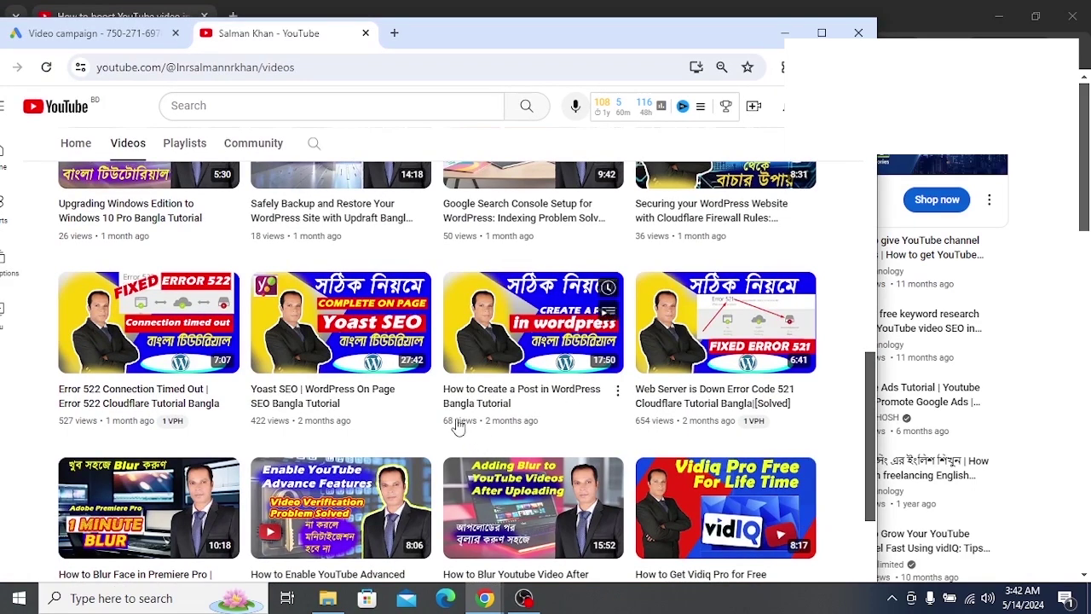
pyautogui.doubleClick(424, 47)
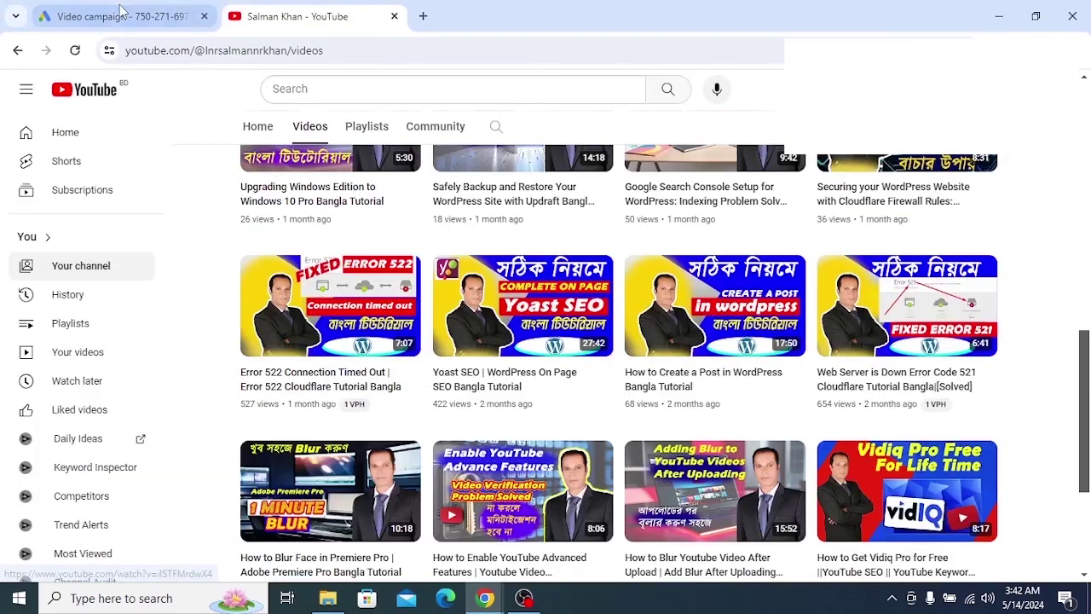
pyautogui.click(120, 12)
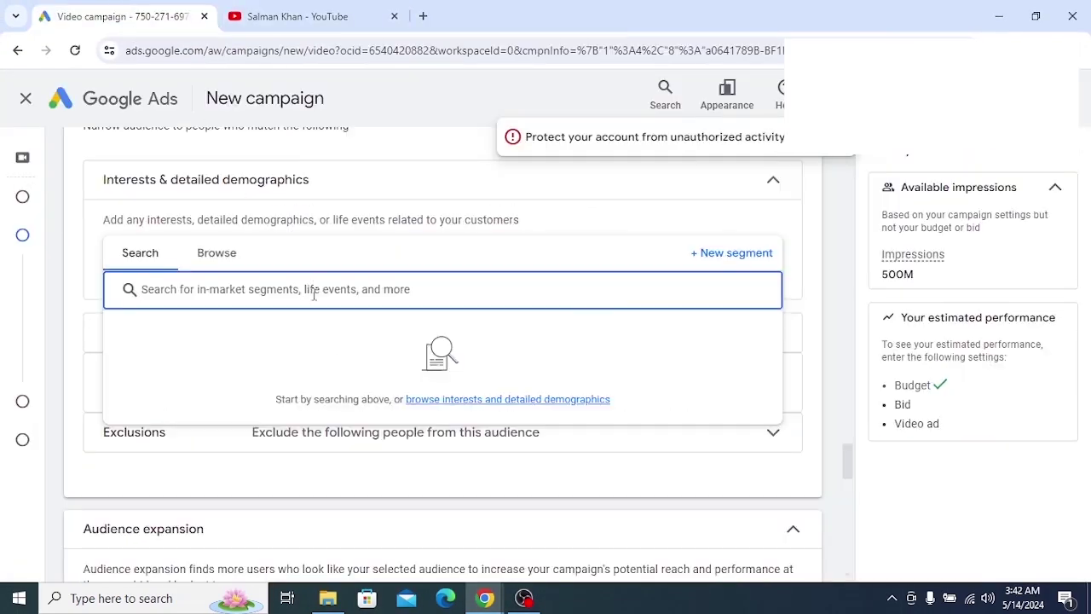
# Search for WordPress segments and add WordPress and SEO WordPress
pyautogui.write('word')
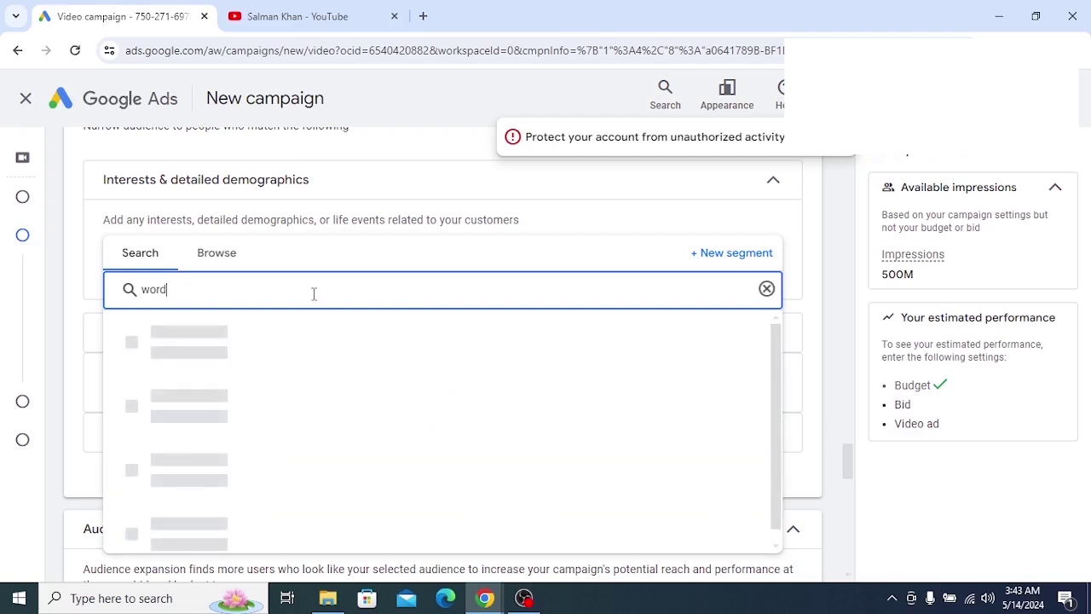
pyautogui.write('press blo')
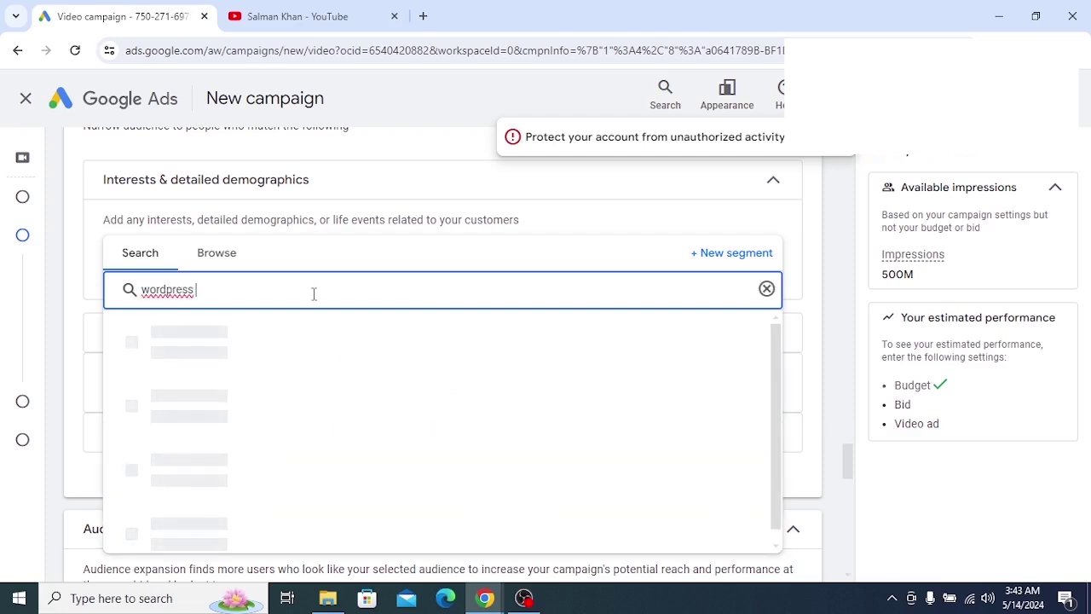
pyautogui.write('g post')
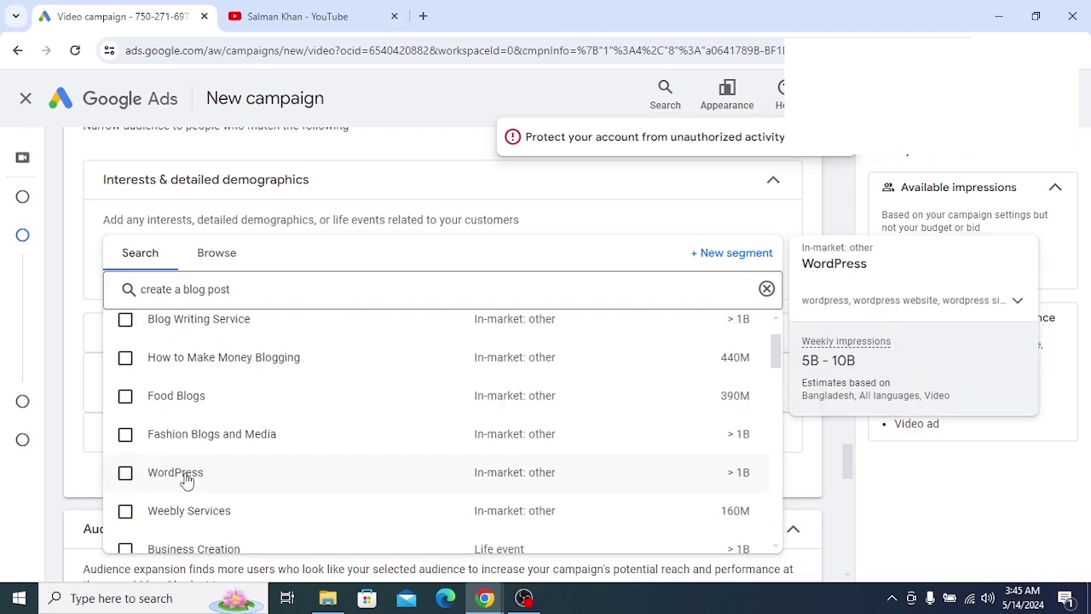
pyautogui.scroll(2, 214, 384)
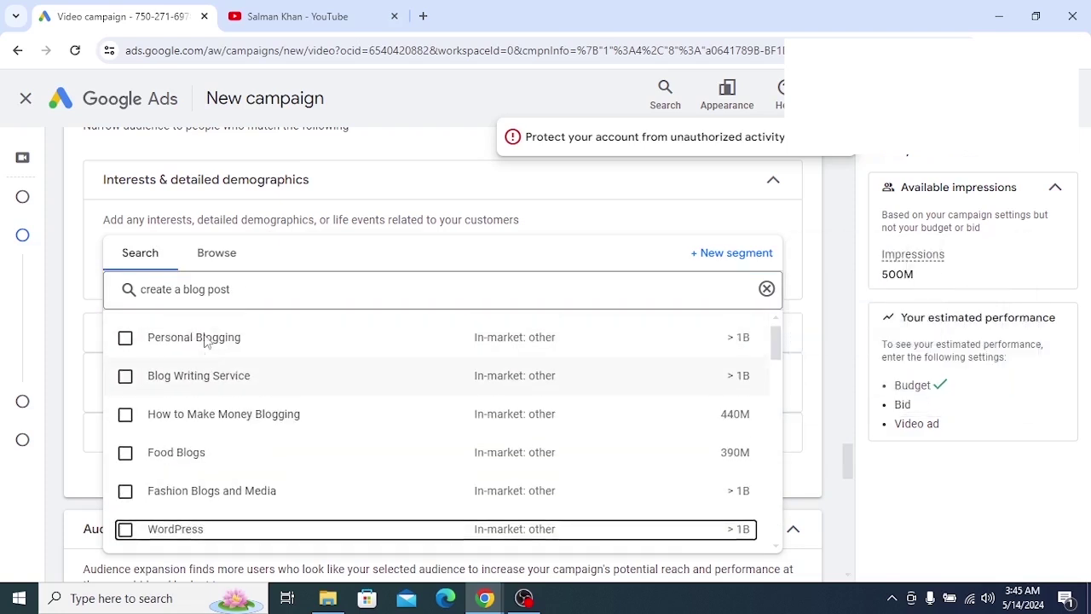
pyautogui.click(173, 292)
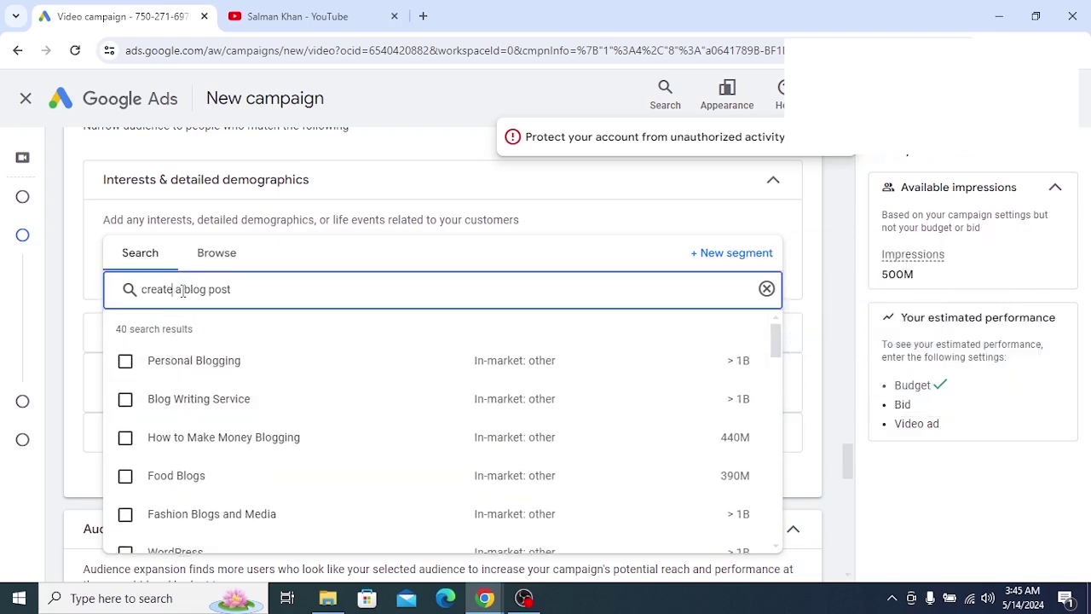
pyautogui.write('wordpress')
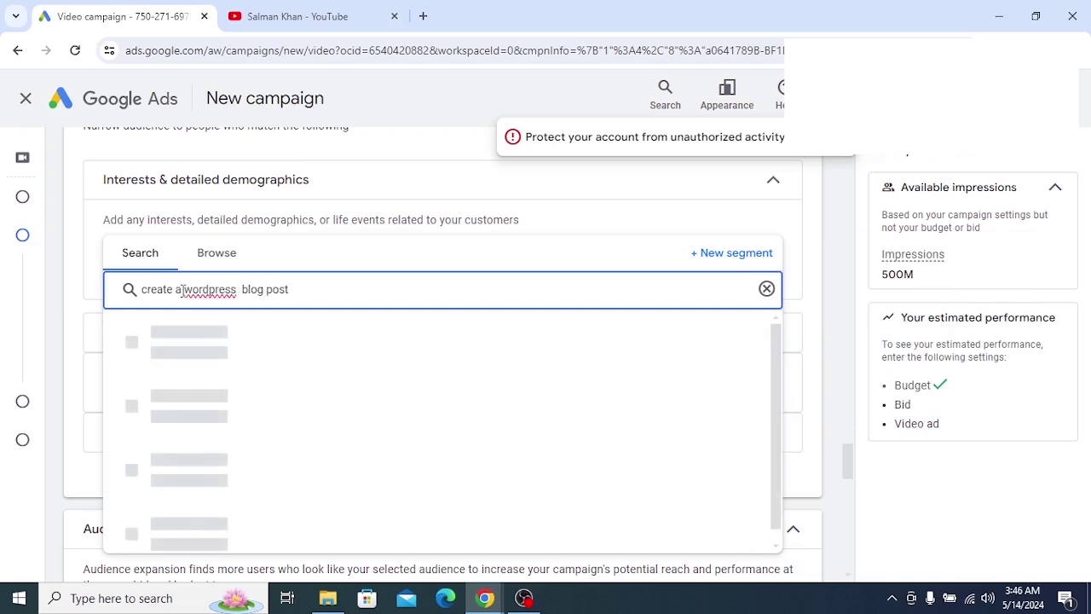
pyautogui.press('Delete')
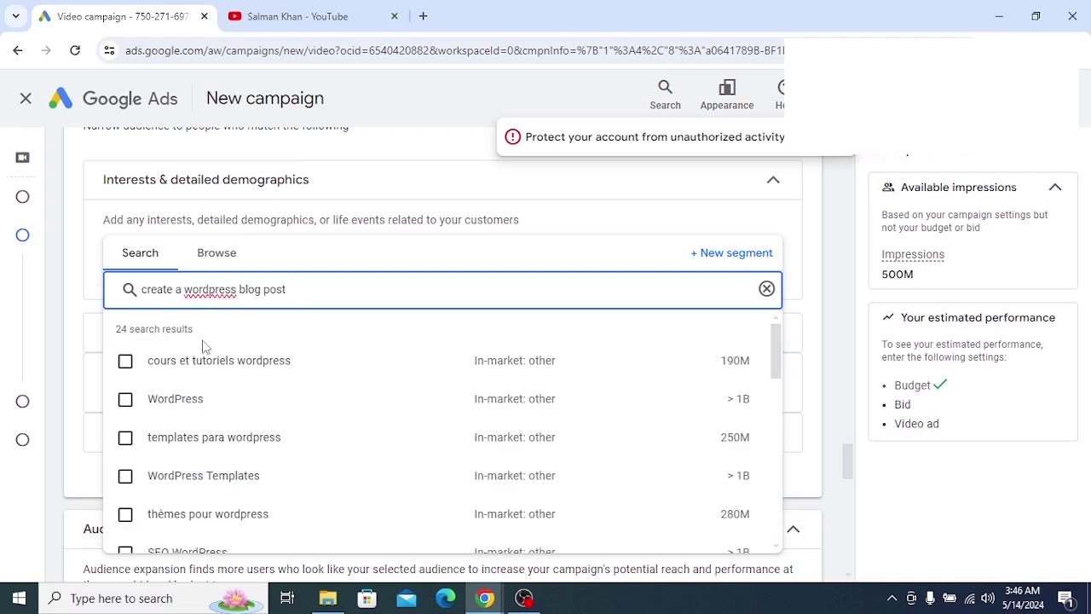
pyautogui.moveTo(163, 370)
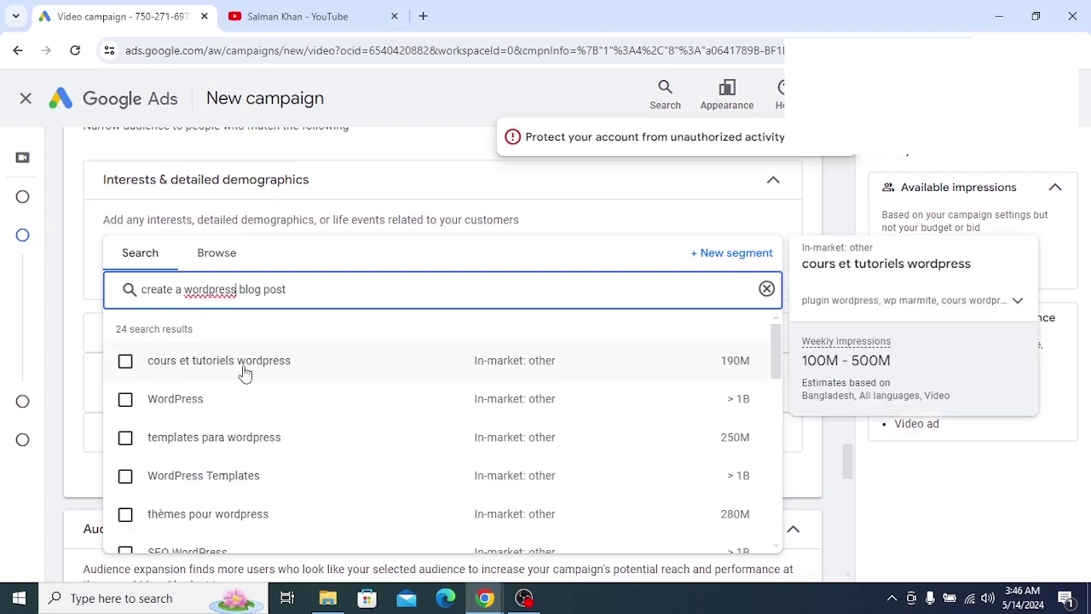
pyautogui.click(176, 406)
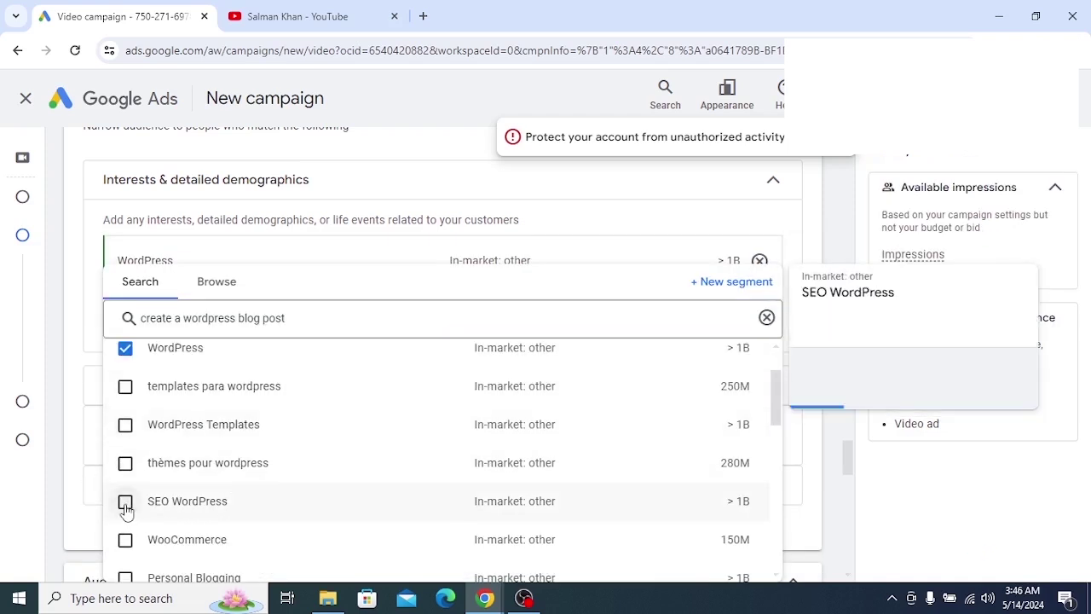
pyautogui.click(125, 501)
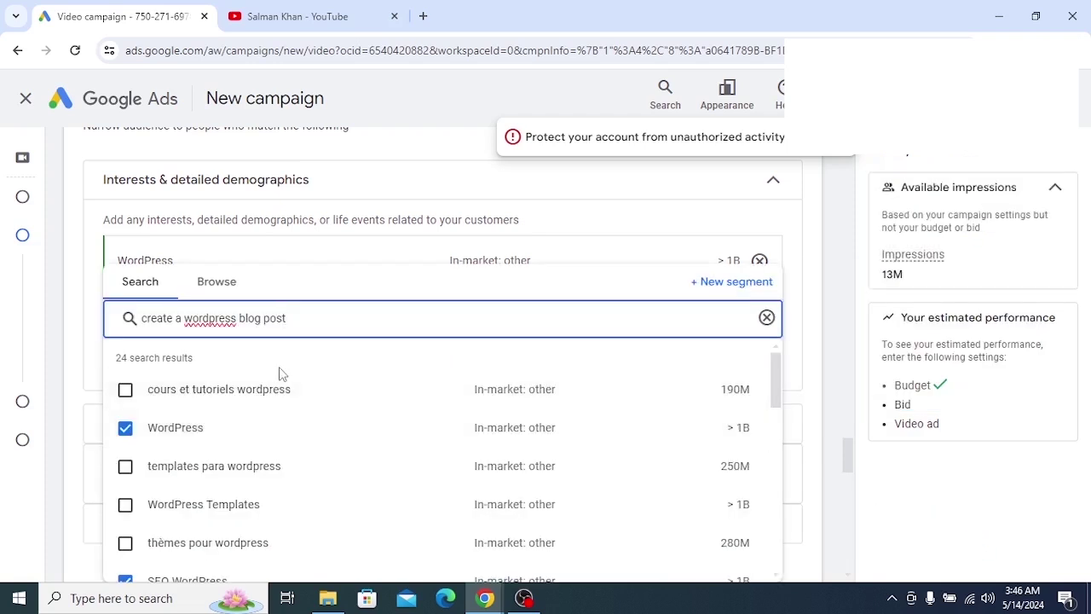
# Add the Personal Blogging and SEO & SEM Services interest segments
pyautogui.scroll(-3, 290, 425)
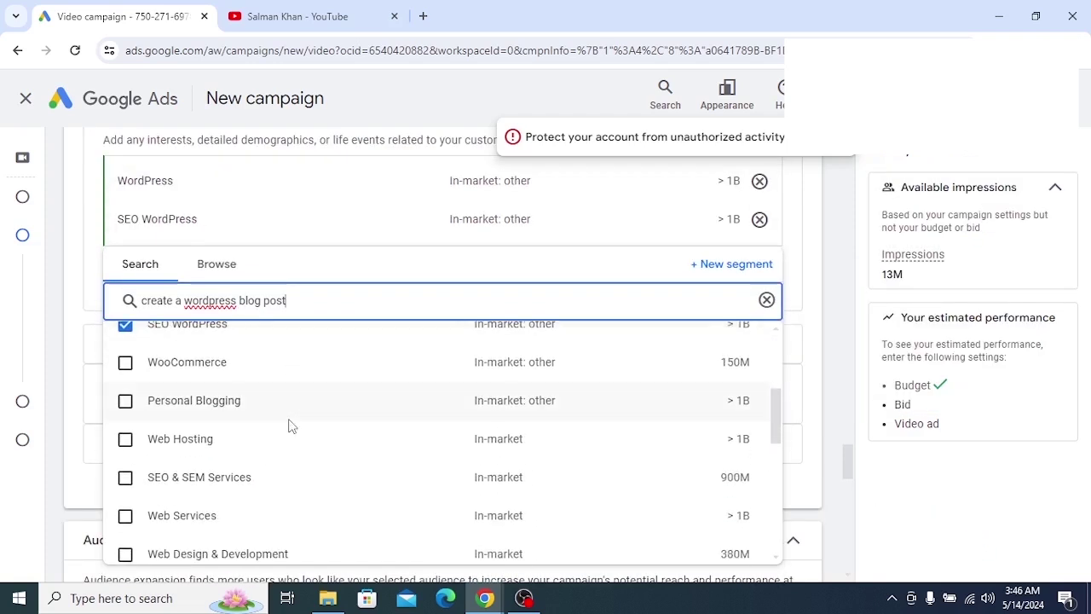
pyautogui.click(125, 402)
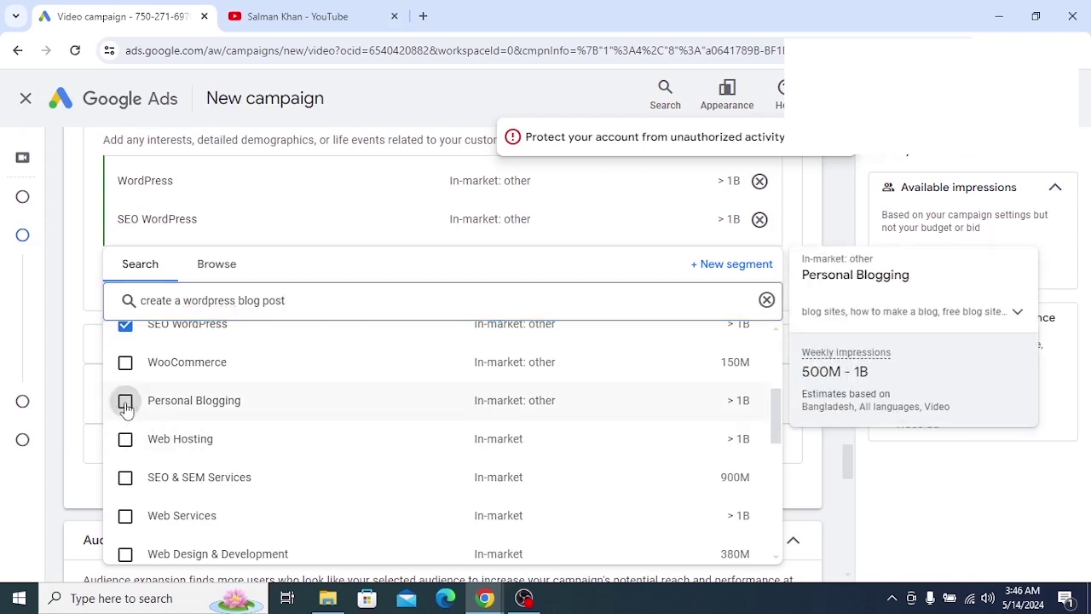
pyautogui.moveTo(126, 410)
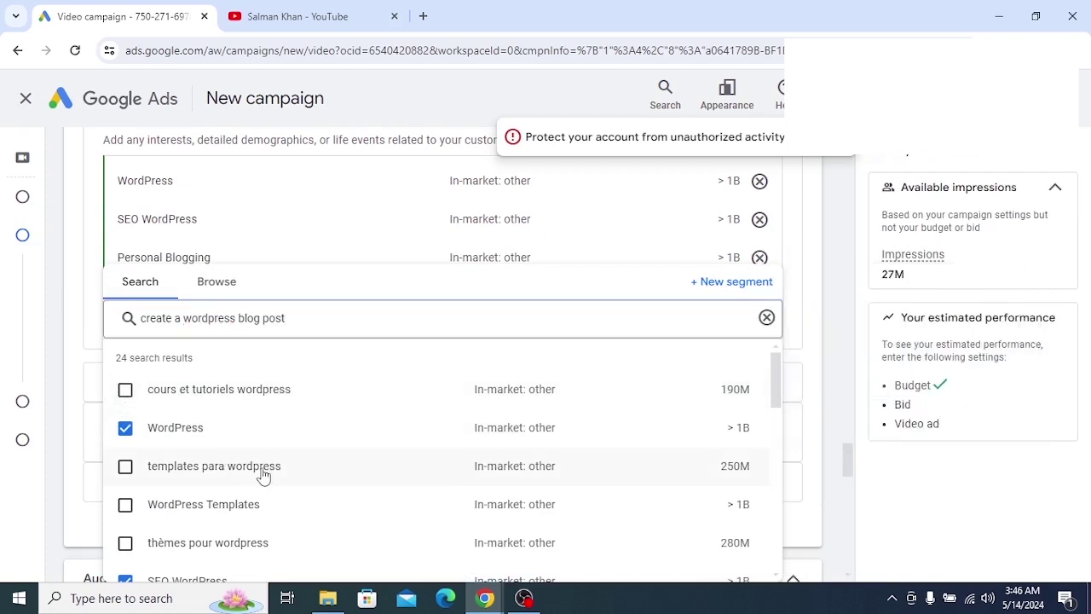
pyautogui.scroll(-1, 256, 474)
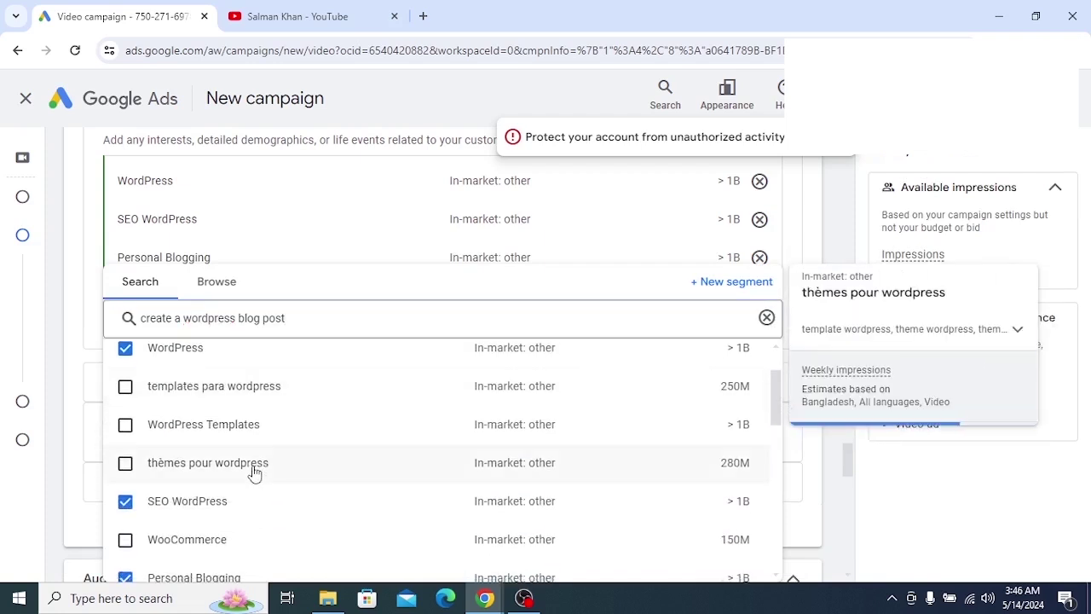
pyautogui.scroll(-1, 254, 474)
pyautogui.moveTo(254, 474)
pyautogui.scroll(-1, 254, 473)
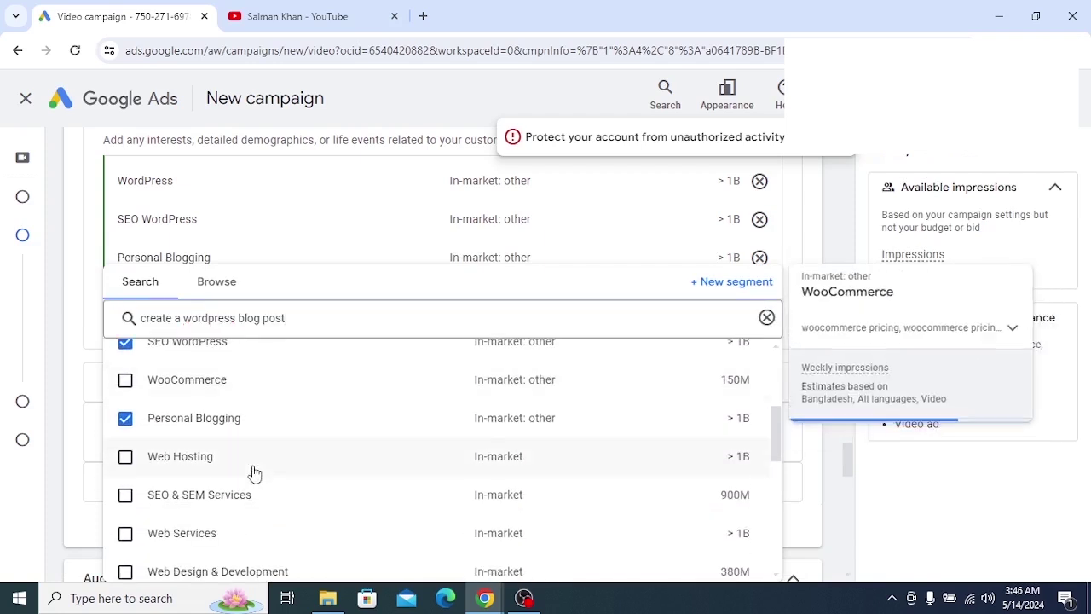
pyautogui.scroll(-1, 254, 474)
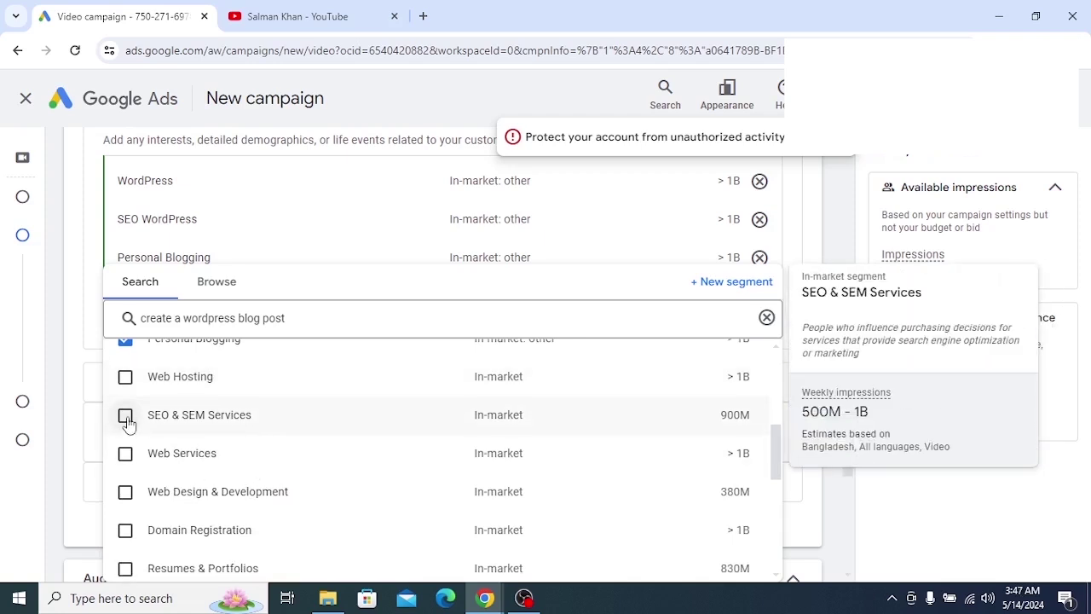
pyautogui.click(125, 416)
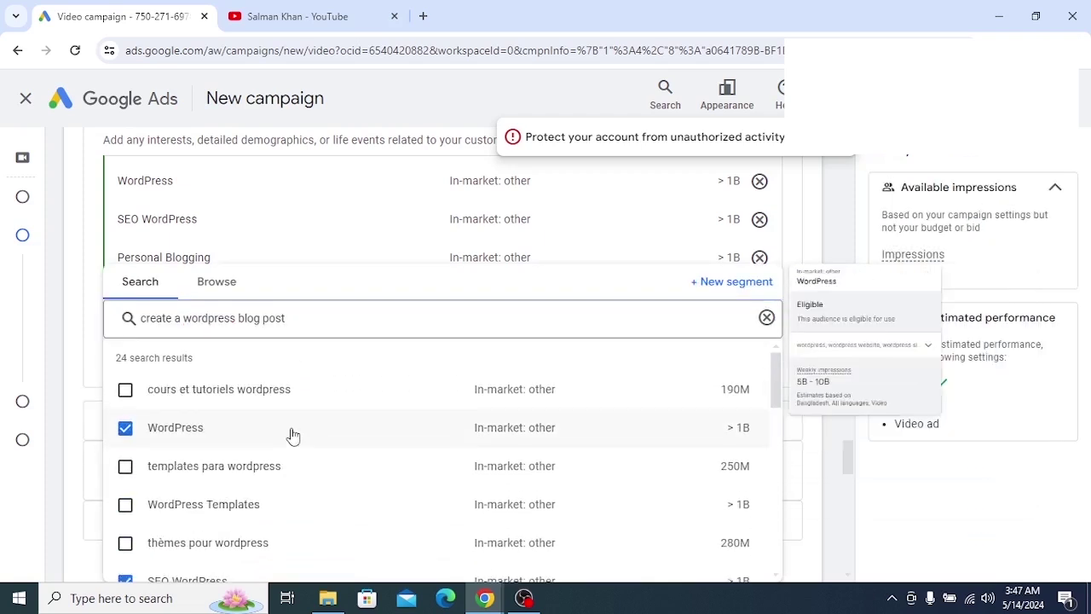
# Add Web Services and cours et tutoriels wordpress, then close the results list
pyautogui.moveTo(292, 435)
pyautogui.scroll(-3, 292, 435)
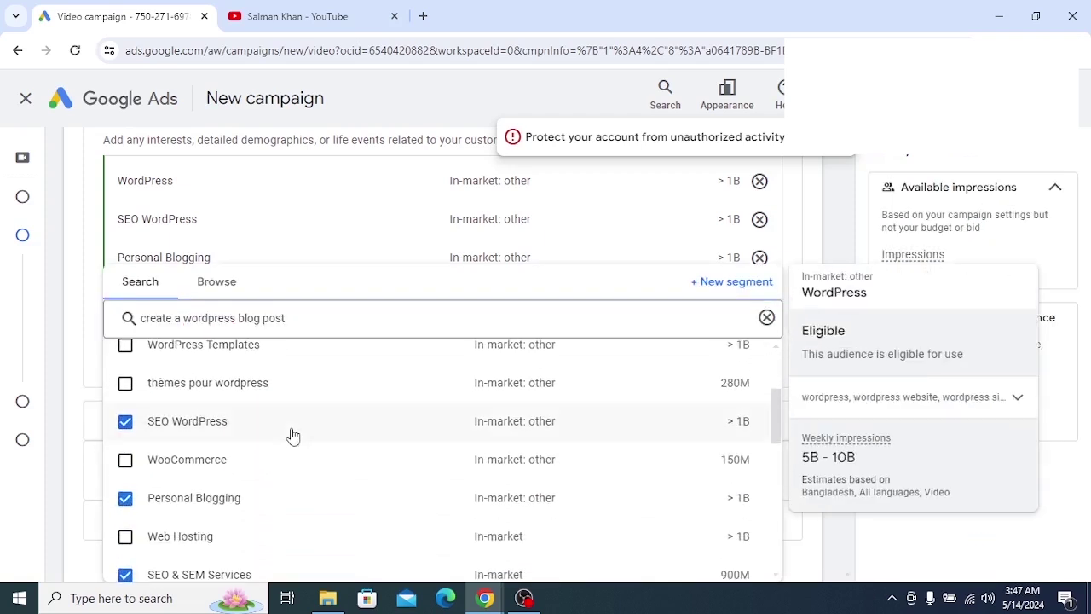
pyautogui.scroll(-4, 190, 480)
pyautogui.scroll(2, 190, 481)
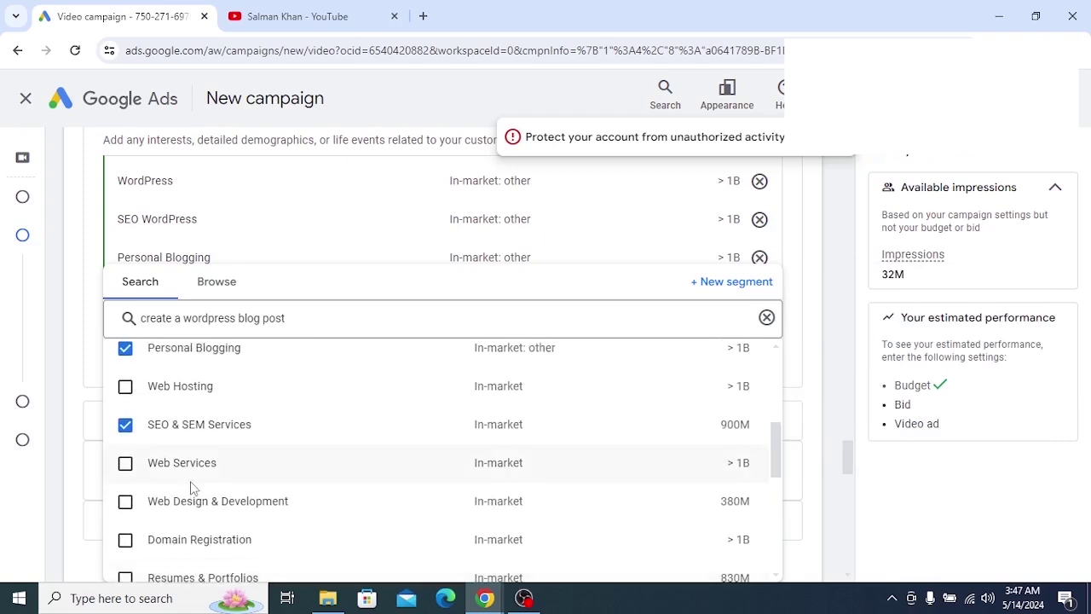
pyautogui.moveTo(127, 471)
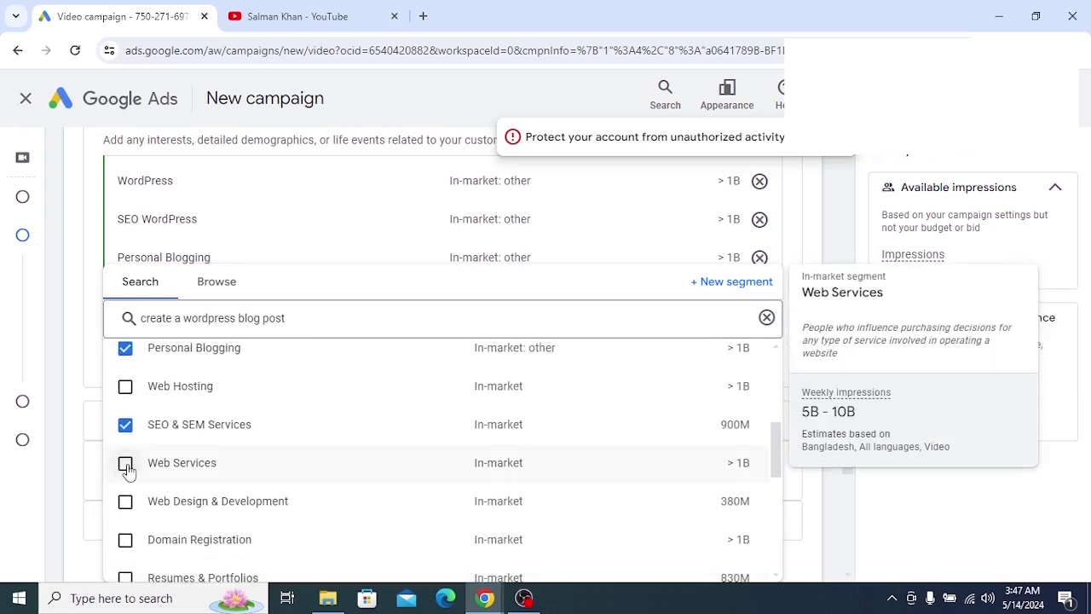
pyautogui.click(125, 464)
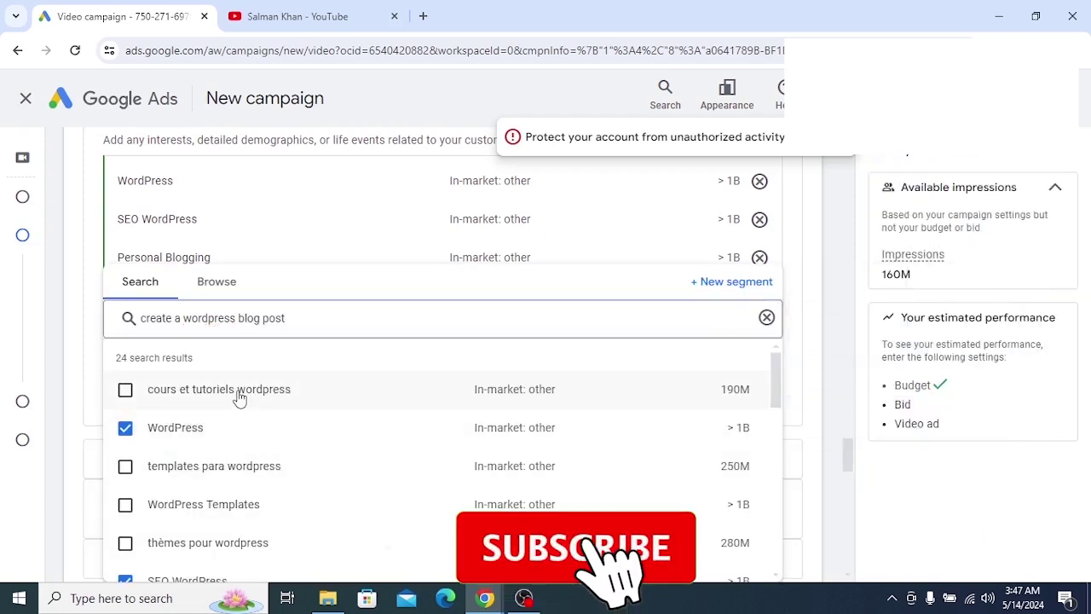
pyautogui.click(124, 392)
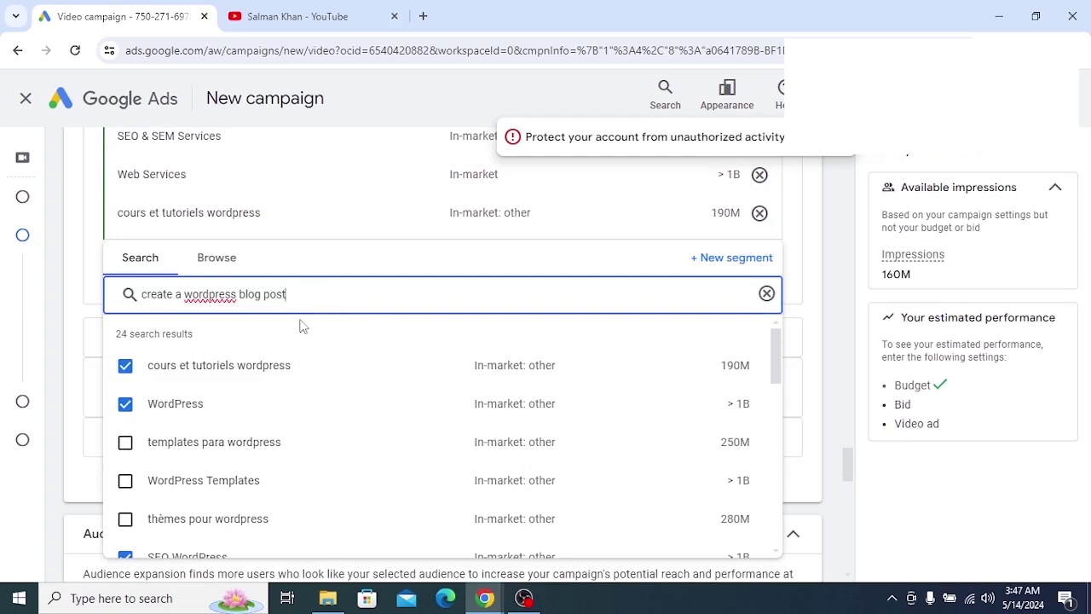
pyautogui.scroll(5, 312, 224)
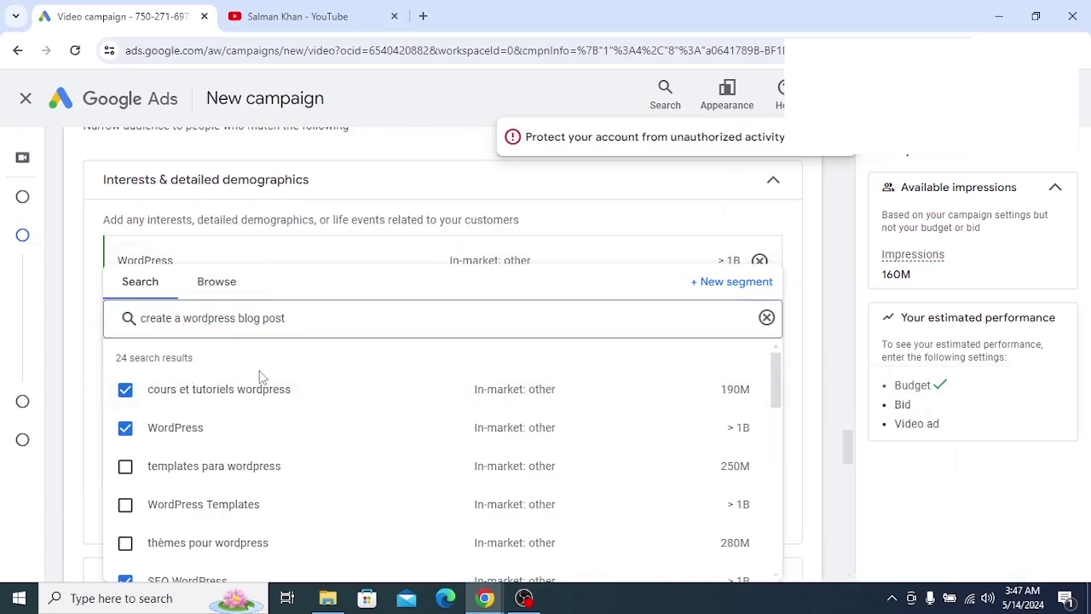
pyautogui.scroll(-1, 188, 395)
pyautogui.scroll(1, 192, 383)
pyautogui.click(403, 191)
pyautogui.click(403, 191)
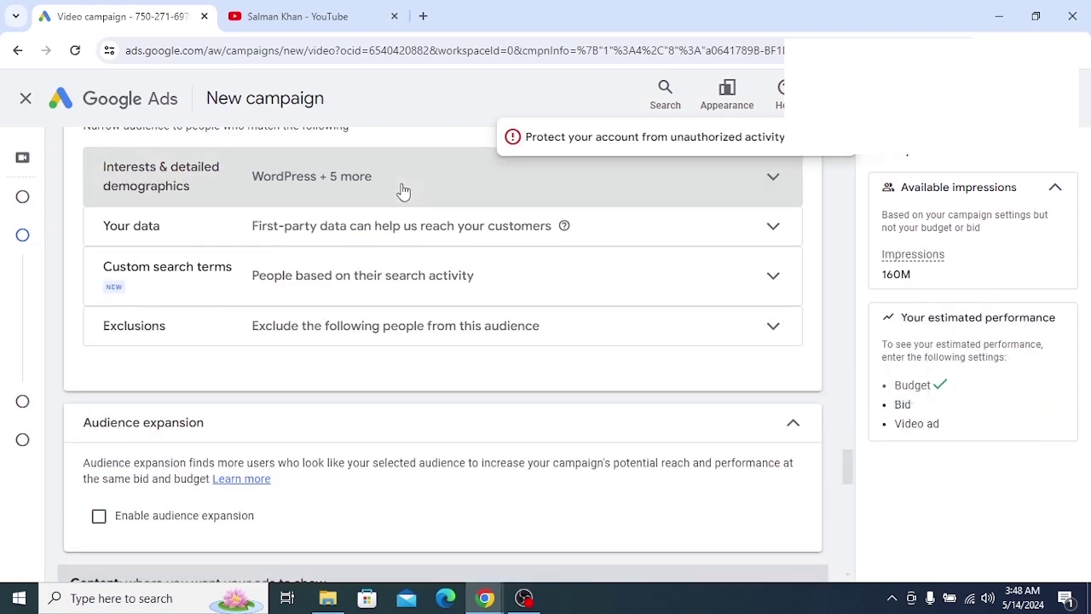
pyautogui.click(400, 191)
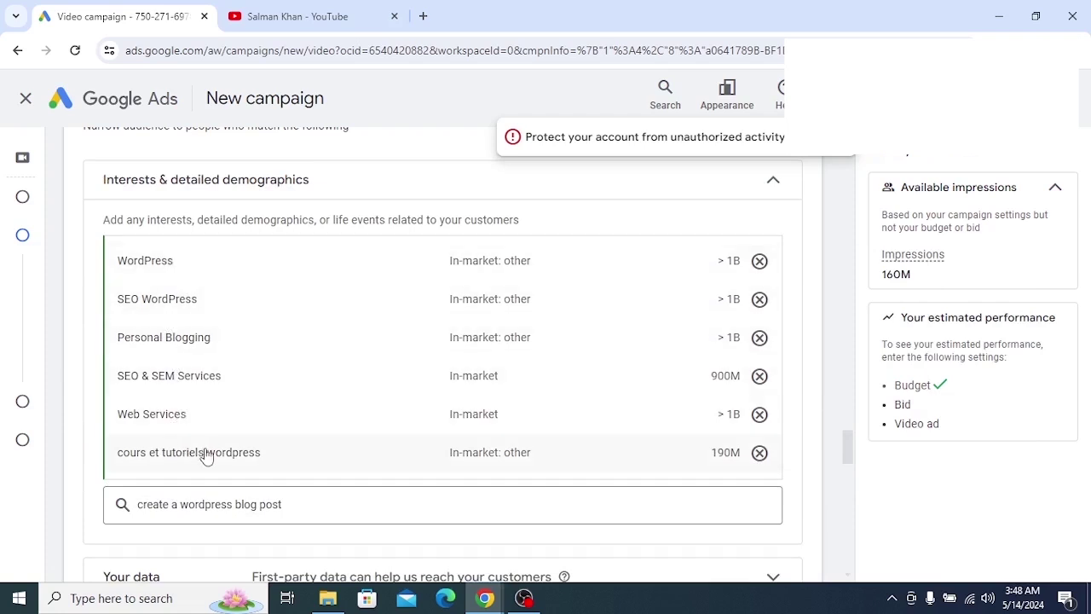
pyautogui.scroll(1, 282, 322)
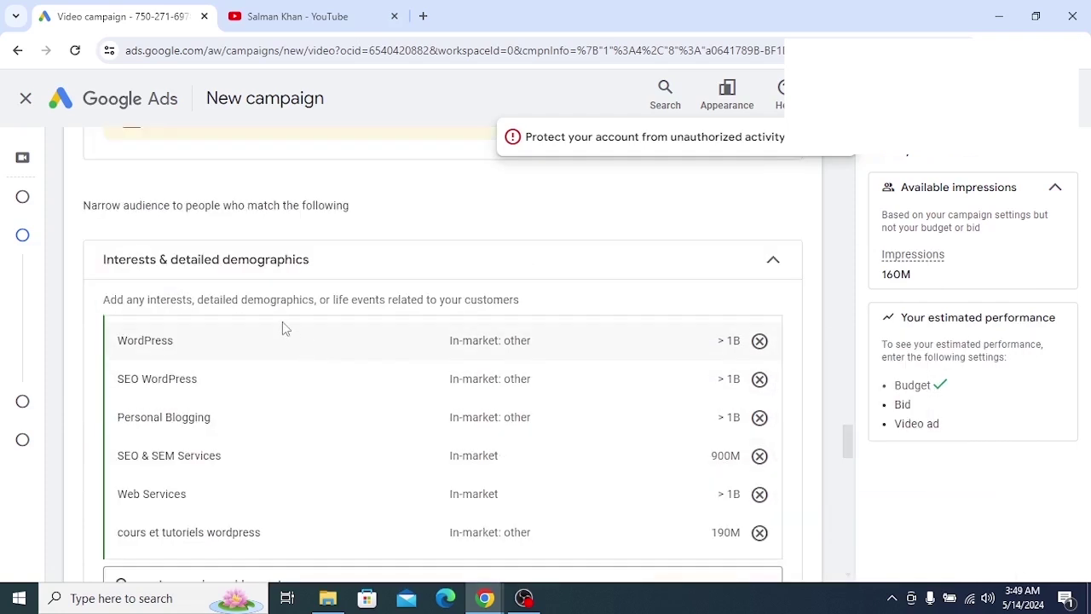
pyautogui.scroll(-5, 282, 321)
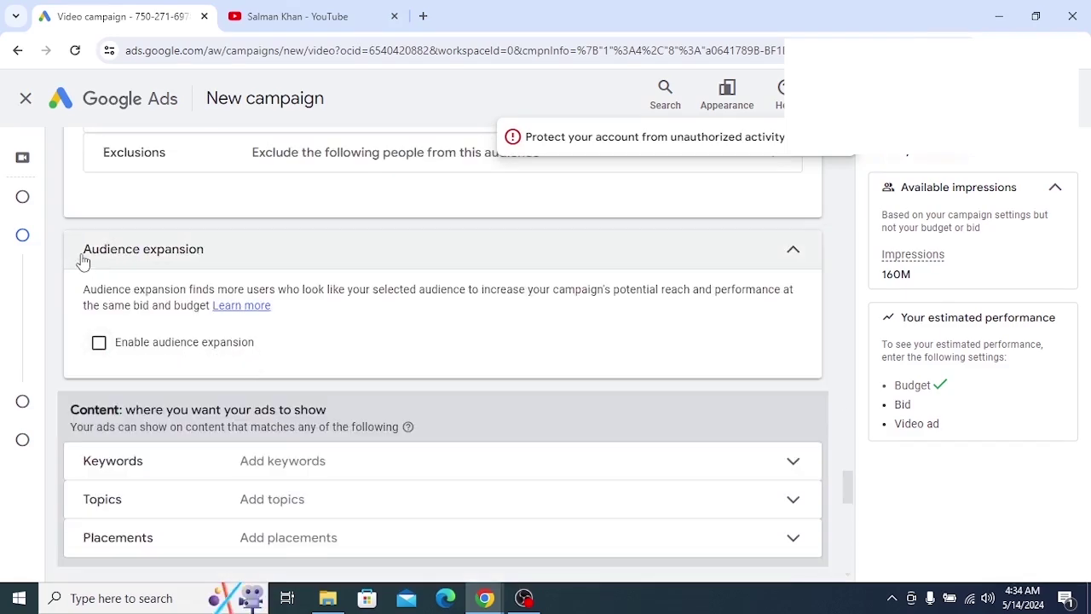
# Tick Enable audience expansion, raising available impressions to 250M
pyautogui.moveTo(77, 256); pyautogui.dragTo(227, 263)
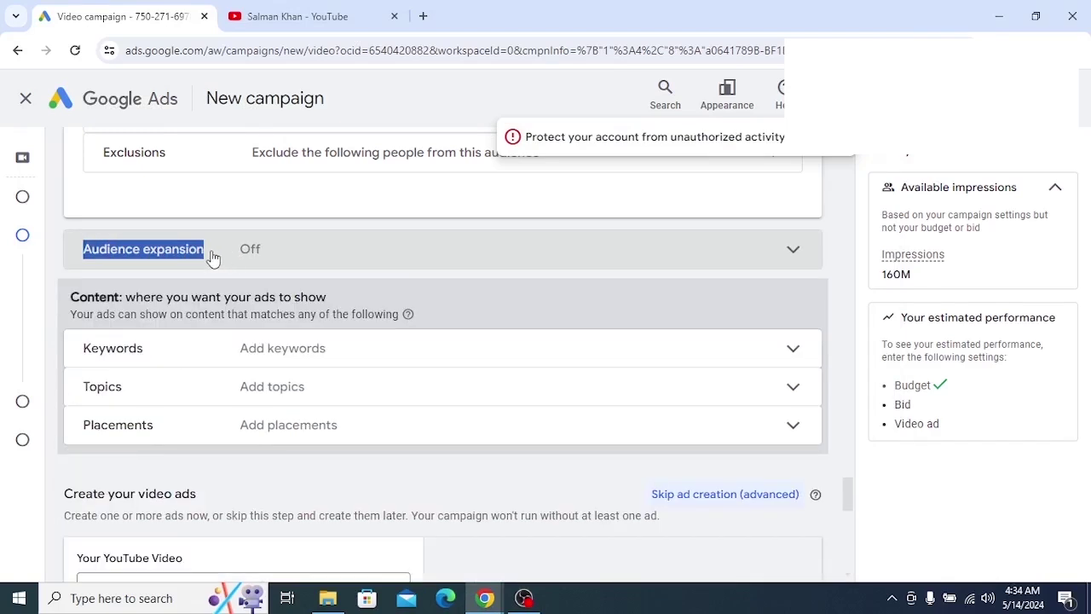
pyautogui.click(226, 258)
pyautogui.click(226, 259)
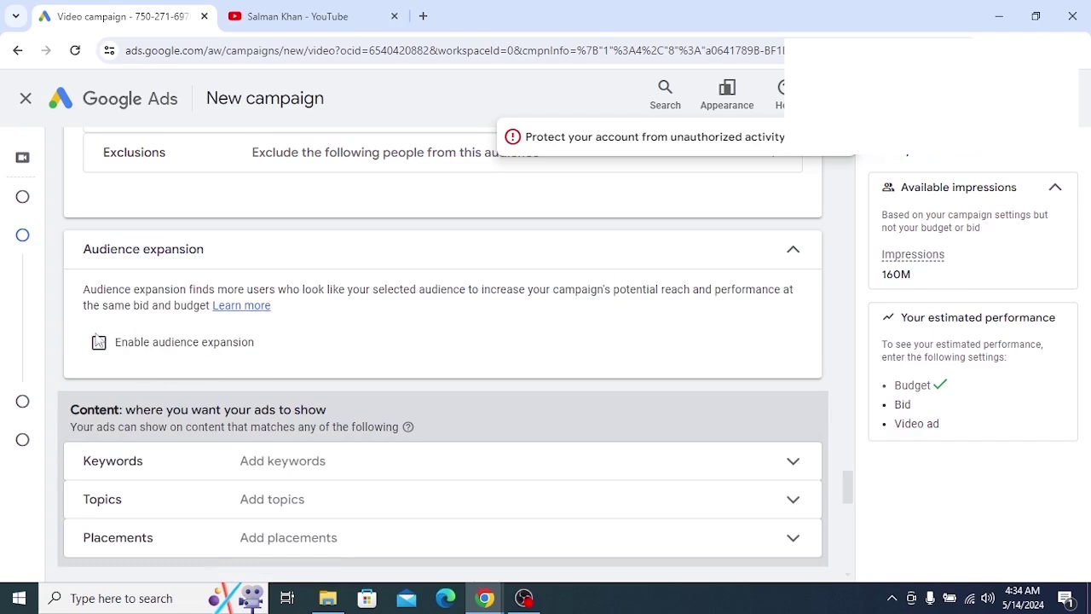
pyautogui.moveTo(274, 343); pyautogui.dragTo(112, 344)
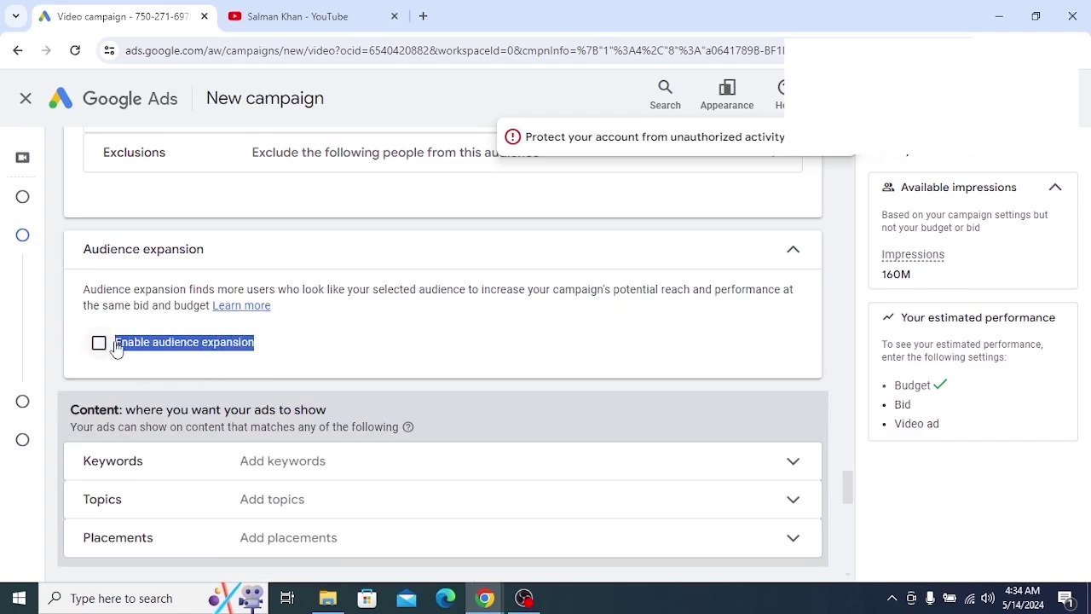
pyautogui.click(285, 351)
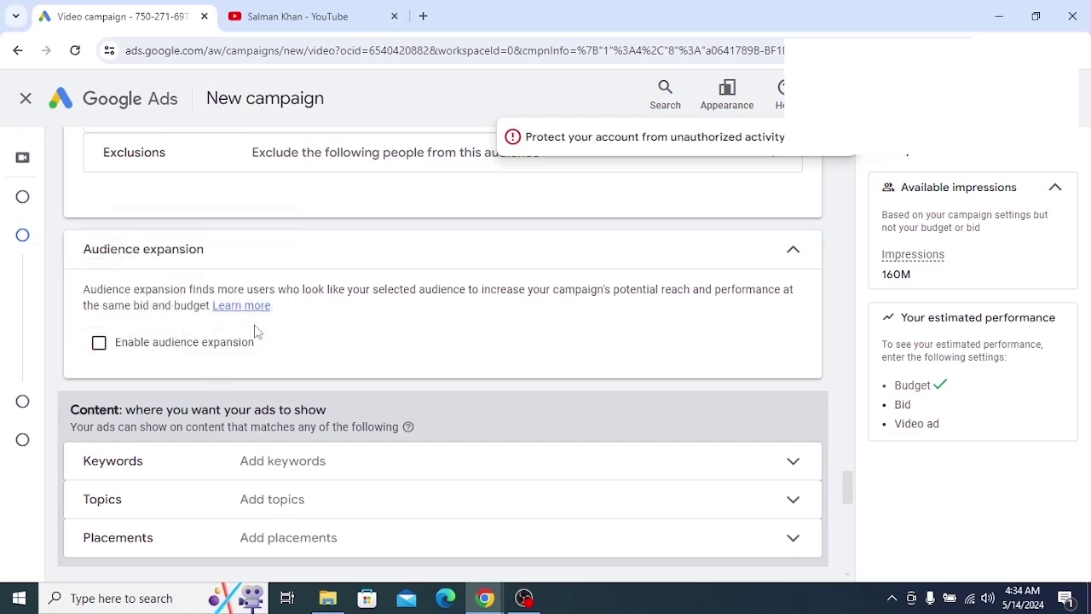
pyautogui.click(99, 343)
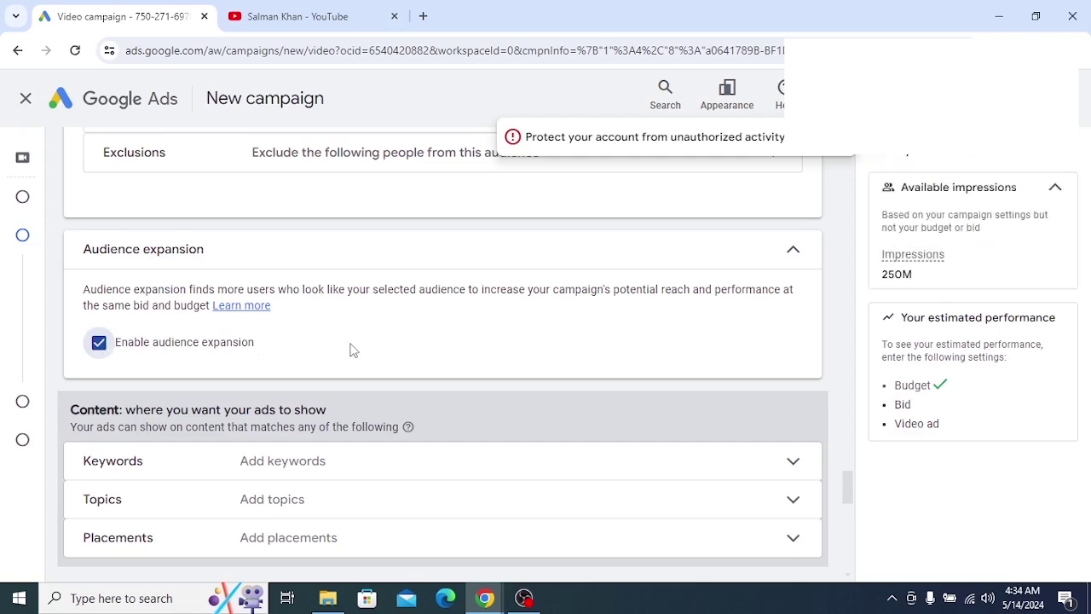
pyautogui.click(99, 342)
pyautogui.click(99, 344)
pyautogui.scroll(-2, 332, 342)
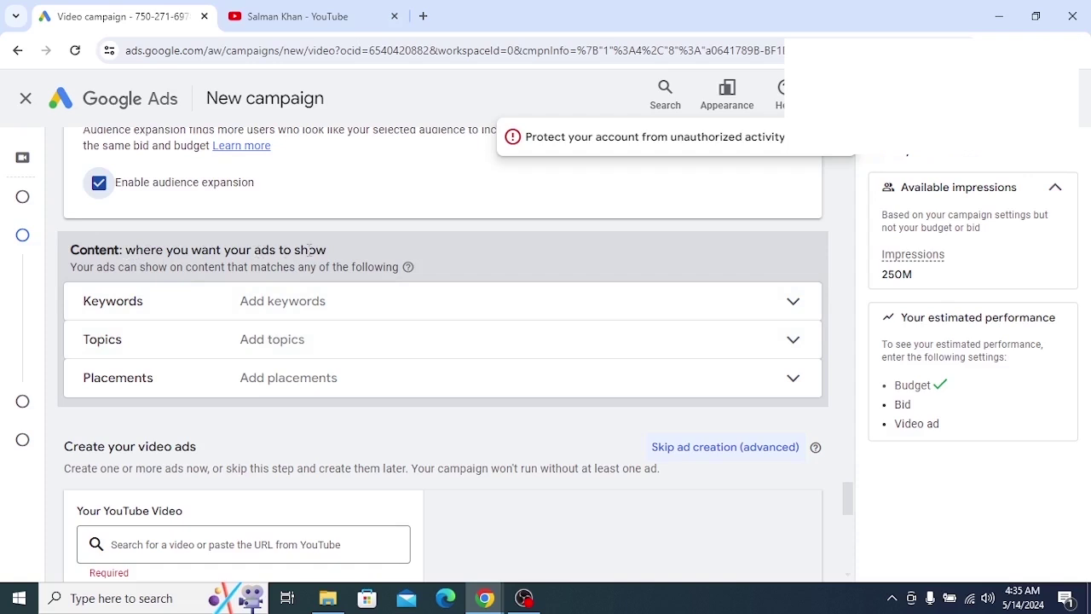
# Expand Keywords under Content and place the cursor in the empty keyword box
pyautogui.moveTo(330, 250); pyautogui.dragTo(127, 251)
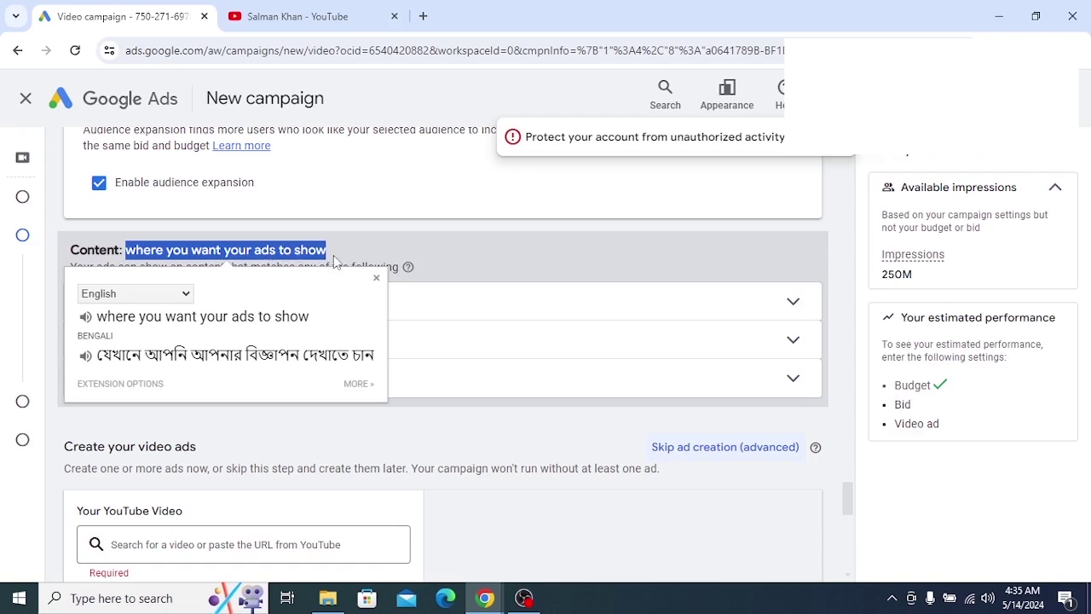
pyautogui.click(428, 248)
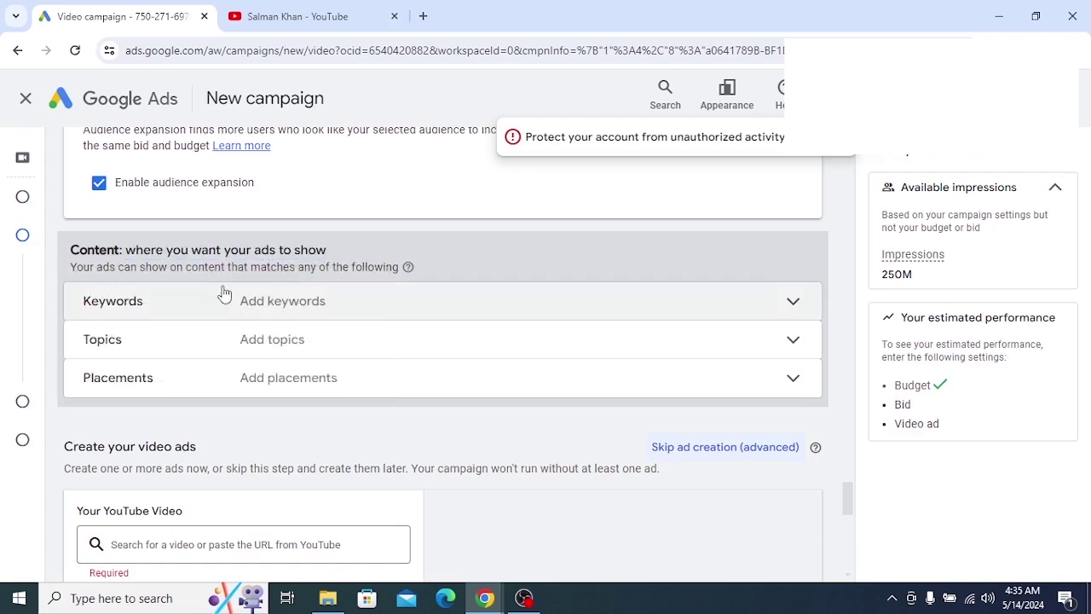
pyautogui.click(404, 309)
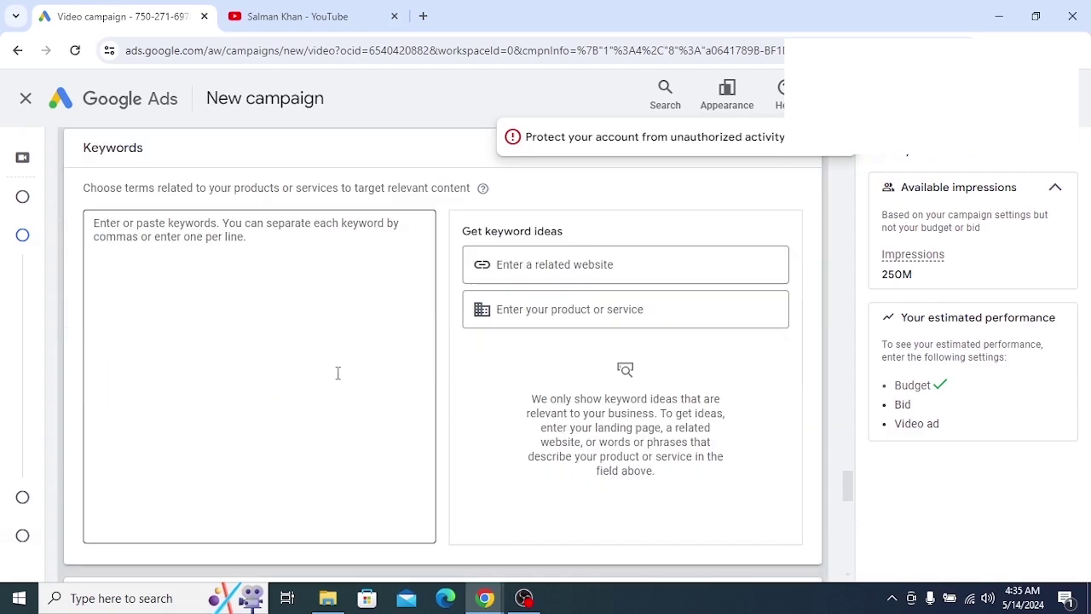
pyautogui.scroll(1, 337, 372)
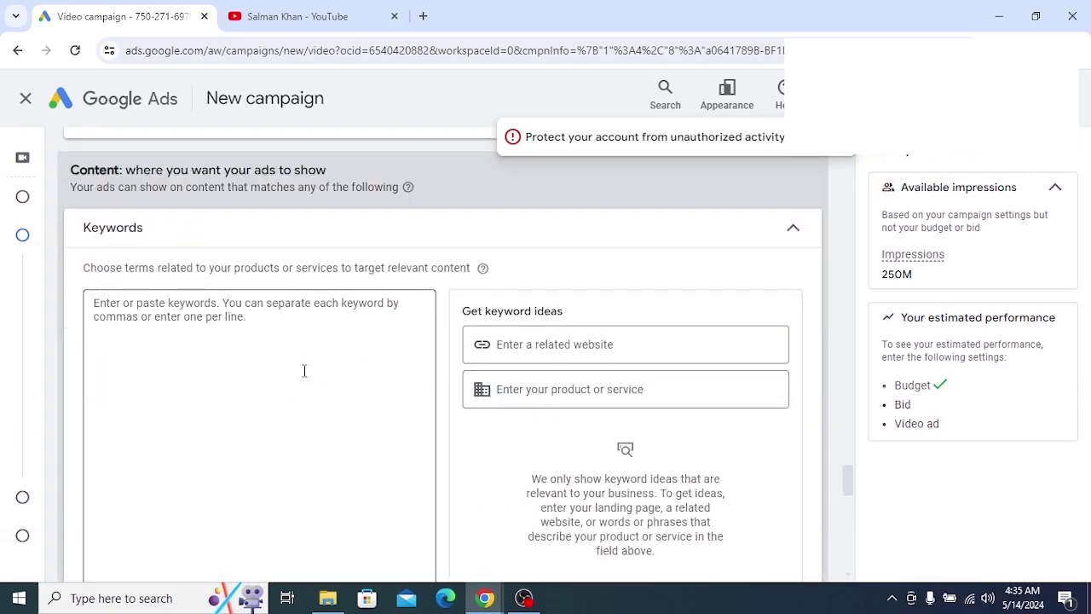
pyautogui.click(246, 348)
# Switch to the YouTube channel's Videos page listing the WordPress tutorials
pyautogui.scroll(-1, 240, 365)
pyautogui.scroll(1, 239, 366)
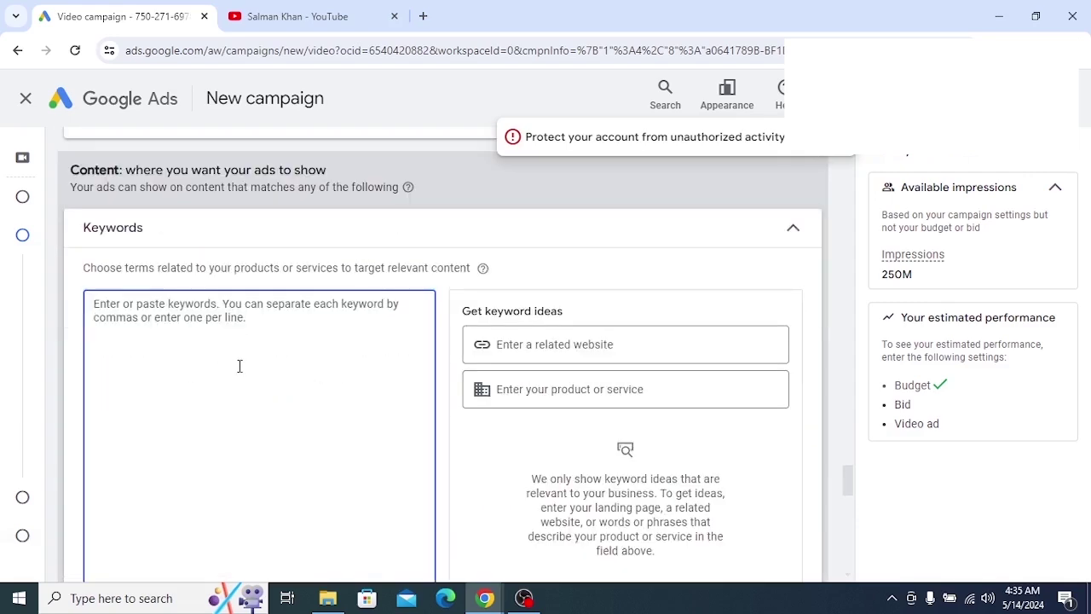
pyautogui.scroll(-1, 225, 356)
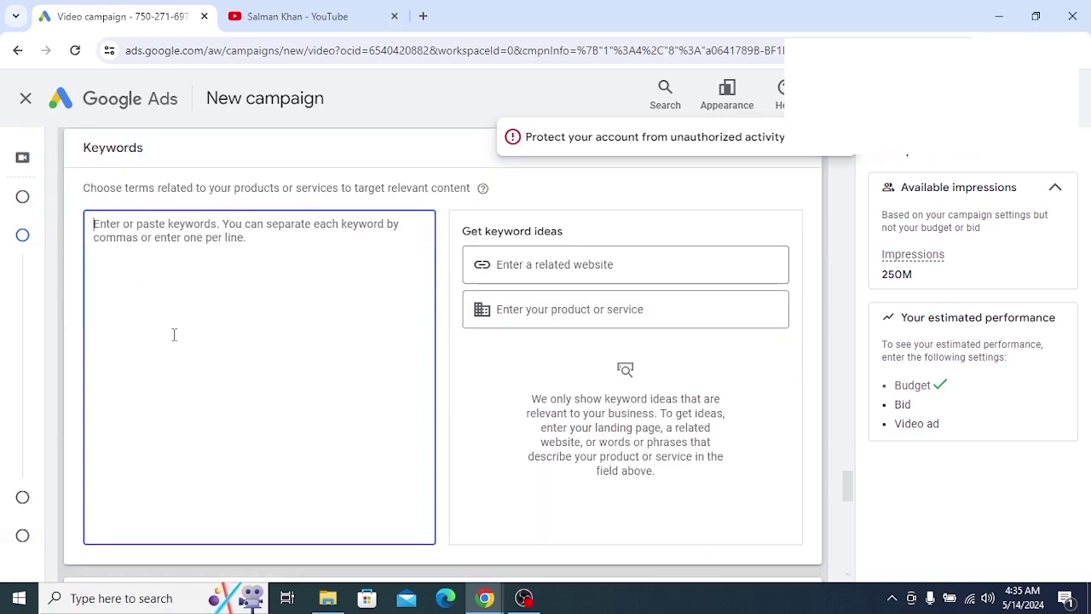
pyautogui.click(290, 16)
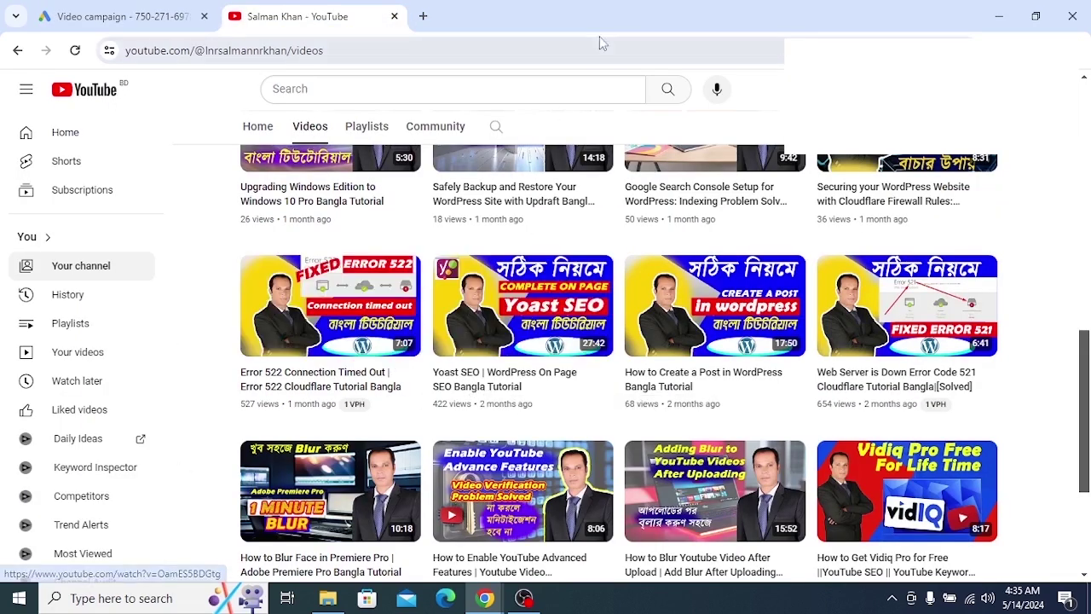
# Open the How to Create a Post in WordPress video on YouTube and expand its description
pyautogui.moveTo(597, 13); pyautogui.dragTo(387, 24)
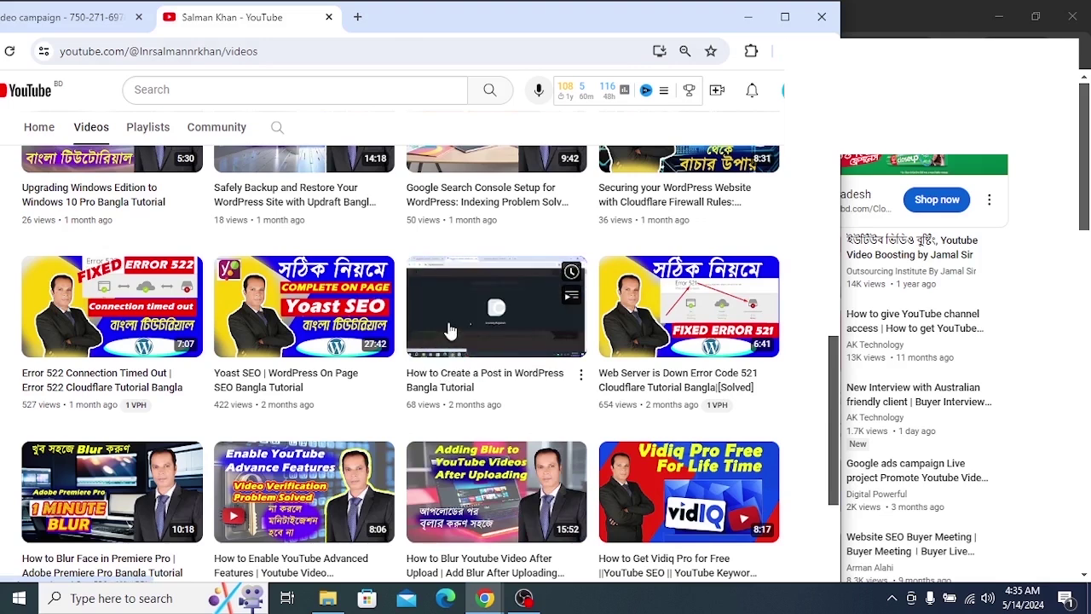
pyautogui.click(448, 326)
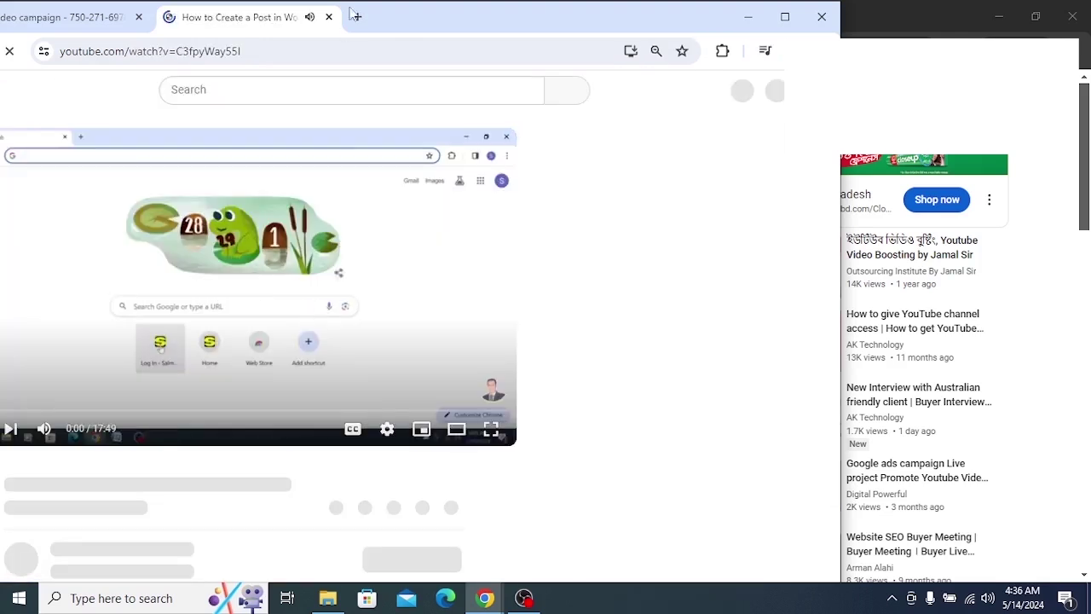
pyautogui.scroll(-3, 294, 384)
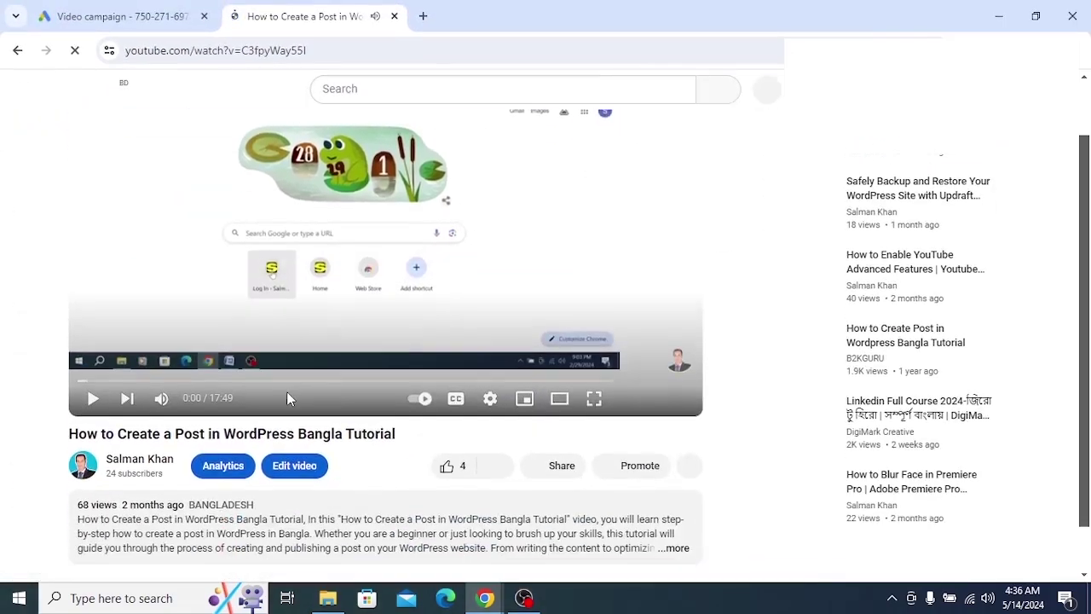
pyautogui.scroll(-1, 289, 398)
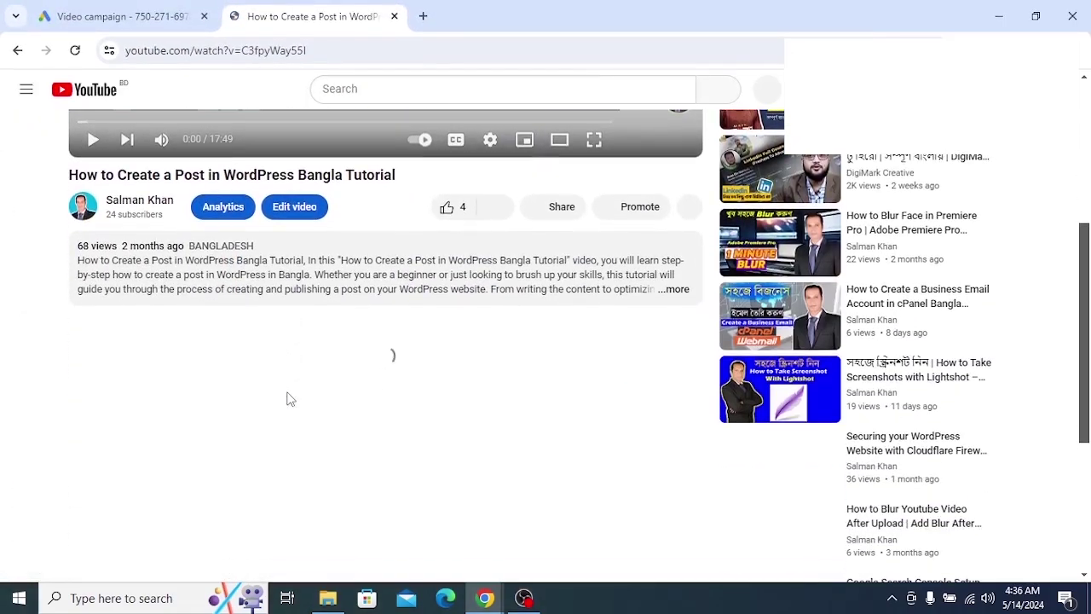
pyautogui.click(367, 305)
pyautogui.scroll(-10, 370, 356)
pyautogui.scroll(10, 369, 356)
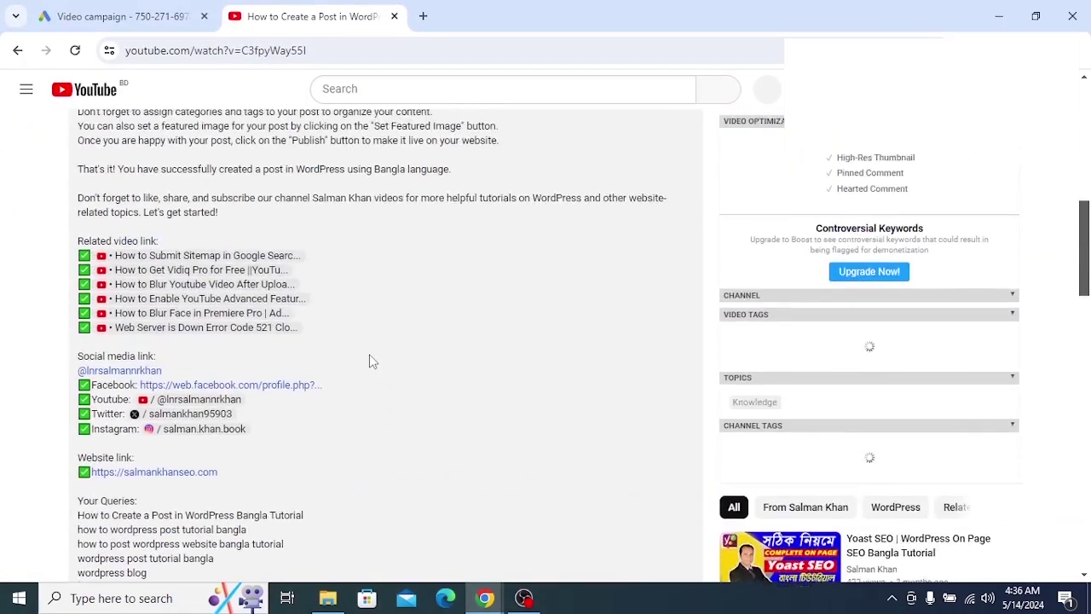
pyautogui.scroll(2, 369, 354)
pyautogui.scroll(-7, 369, 353)
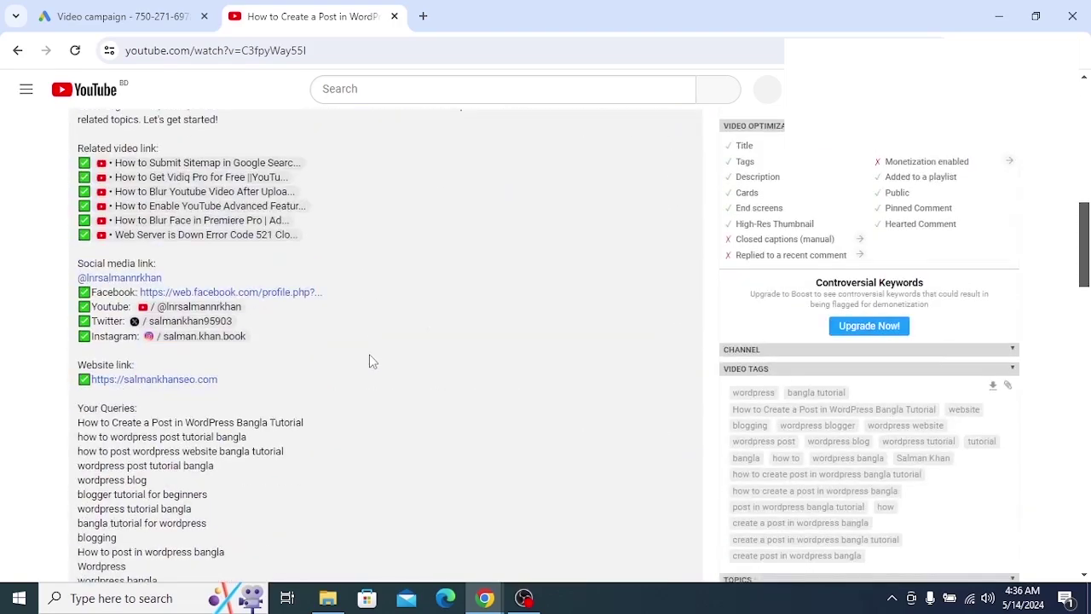
pyautogui.scroll(-2, 369, 354)
pyautogui.scroll(2, 369, 354)
pyautogui.scroll(-4, 369, 354)
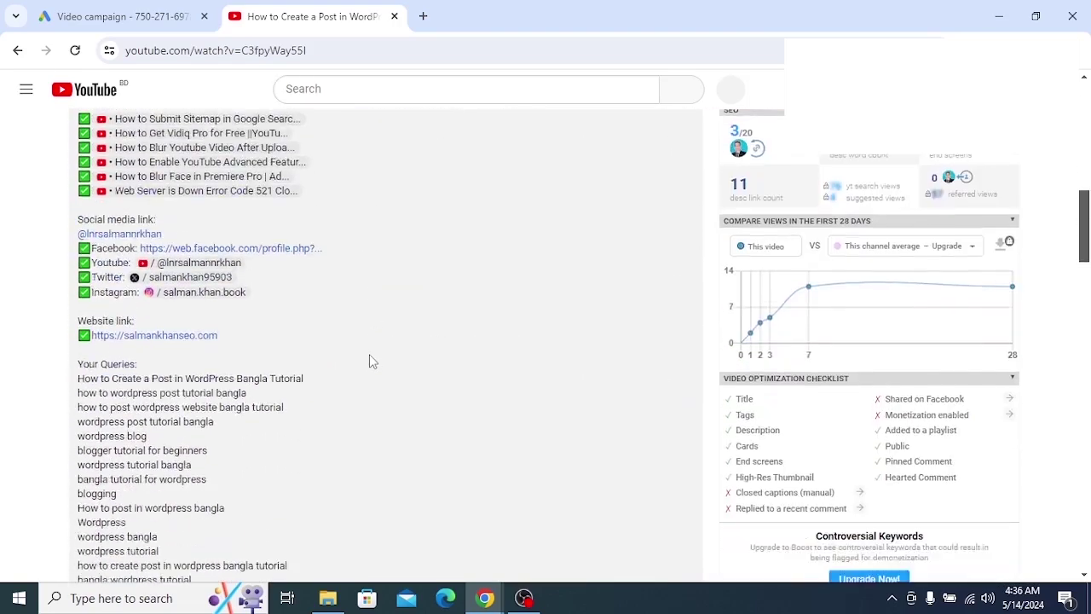
pyautogui.scroll(-2, 369, 354)
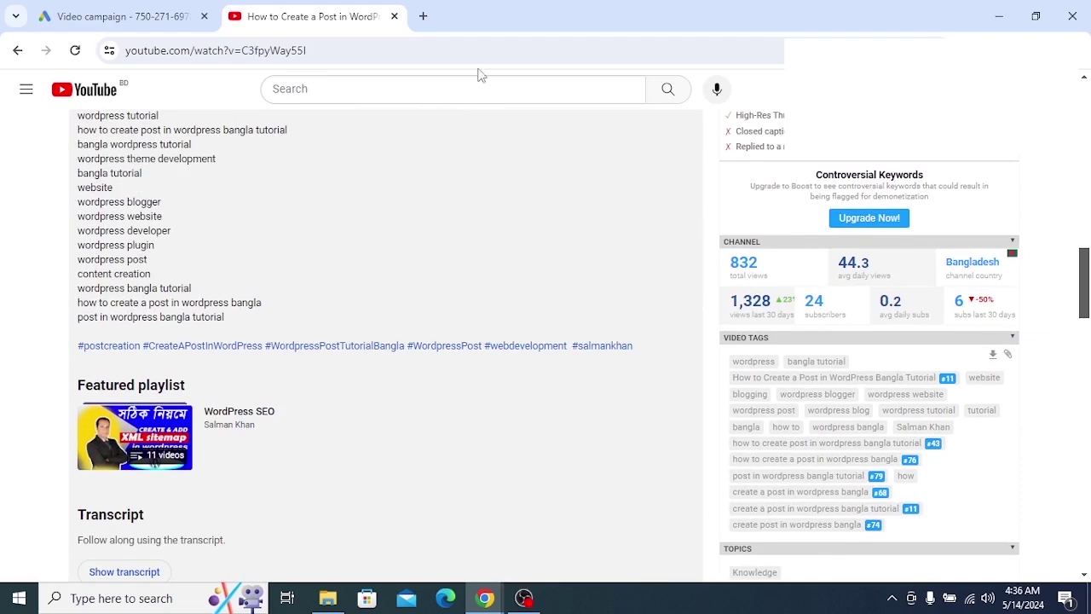
# Copy the video's tags with vidIQ's Copy tags to clipboard icon and return to the Video campaign tab
pyautogui.moveTo(542, 17); pyautogui.dragTo(151, 10)
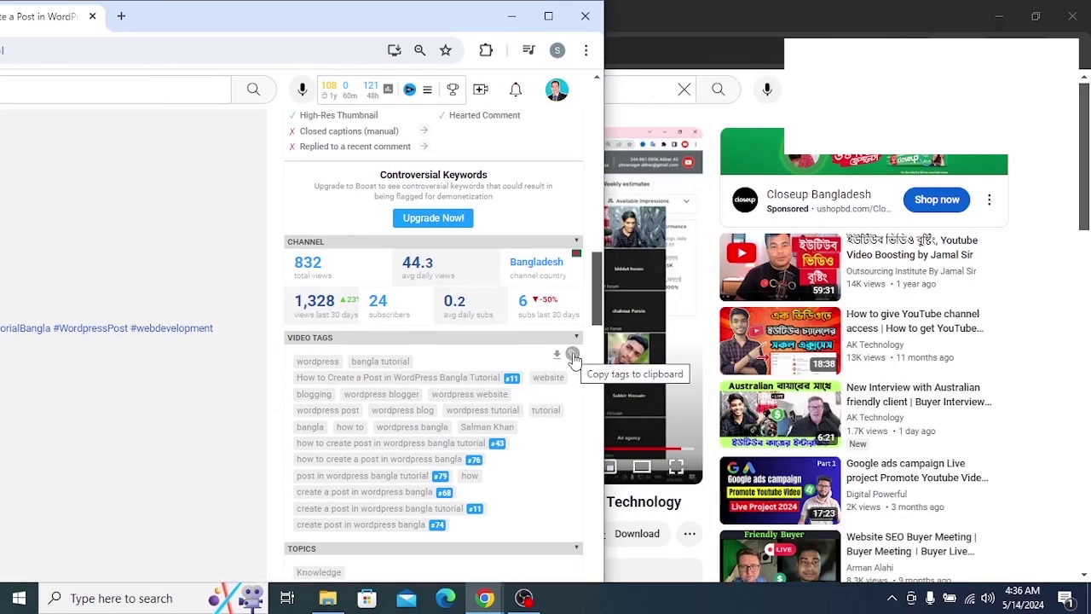
pyautogui.click(573, 355)
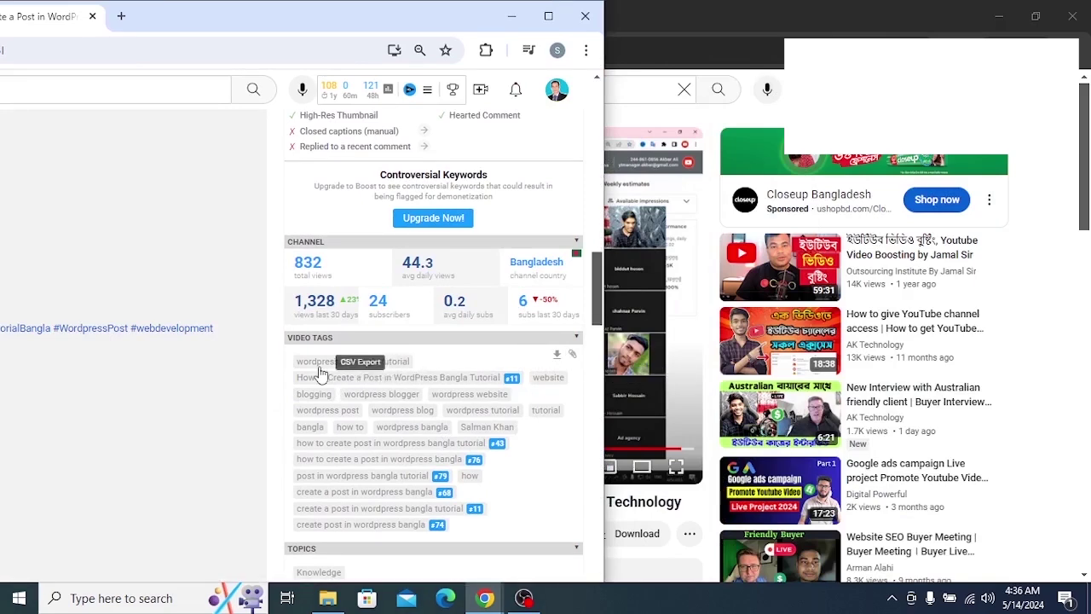
pyautogui.doubleClick(226, 28)
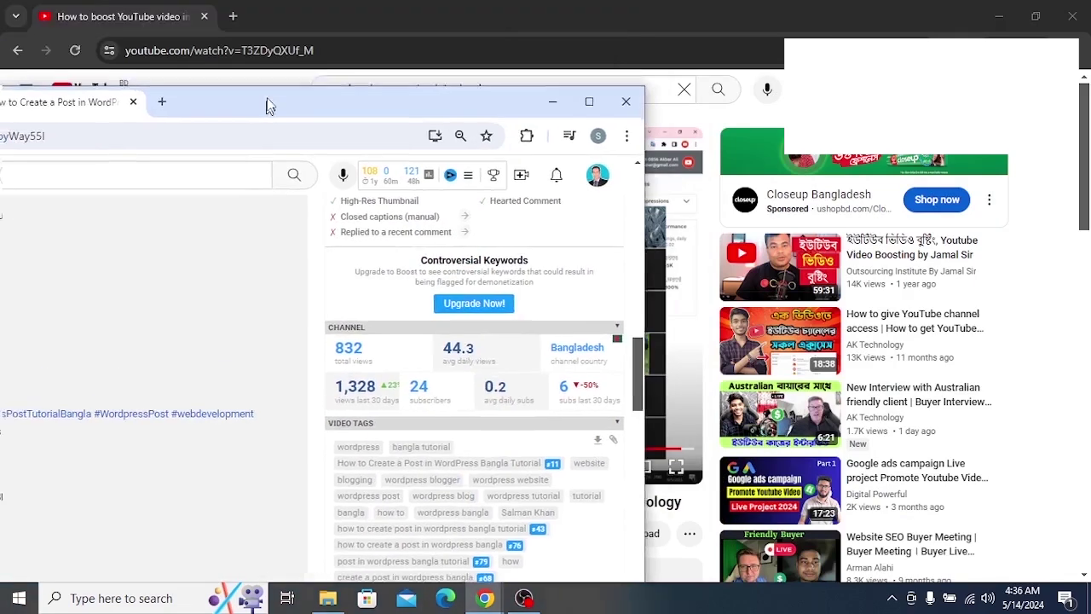
pyautogui.scroll(5, 314, 279)
pyautogui.scroll(-8, 313, 279)
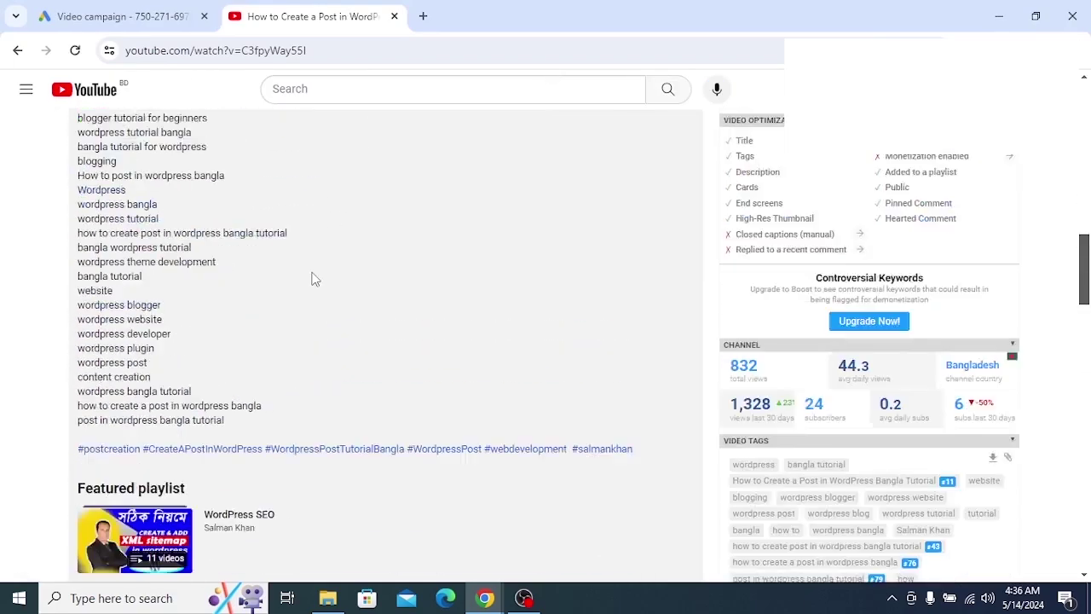
pyautogui.scroll(-1, 132, 366)
pyautogui.scroll(-5, 133, 366)
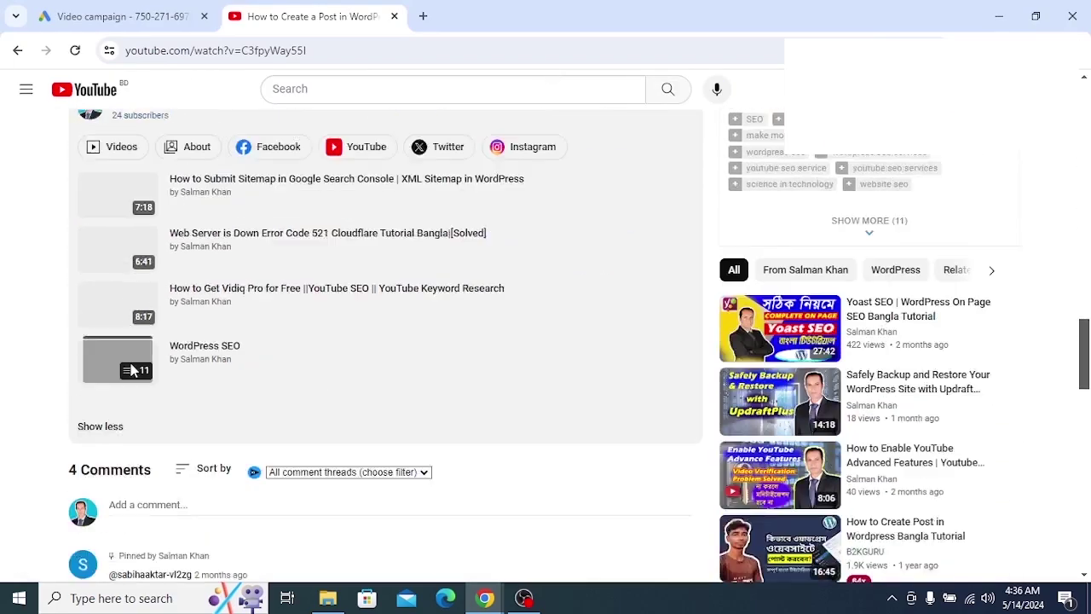
pyautogui.click(103, 308)
pyautogui.scroll(5, 225, 366)
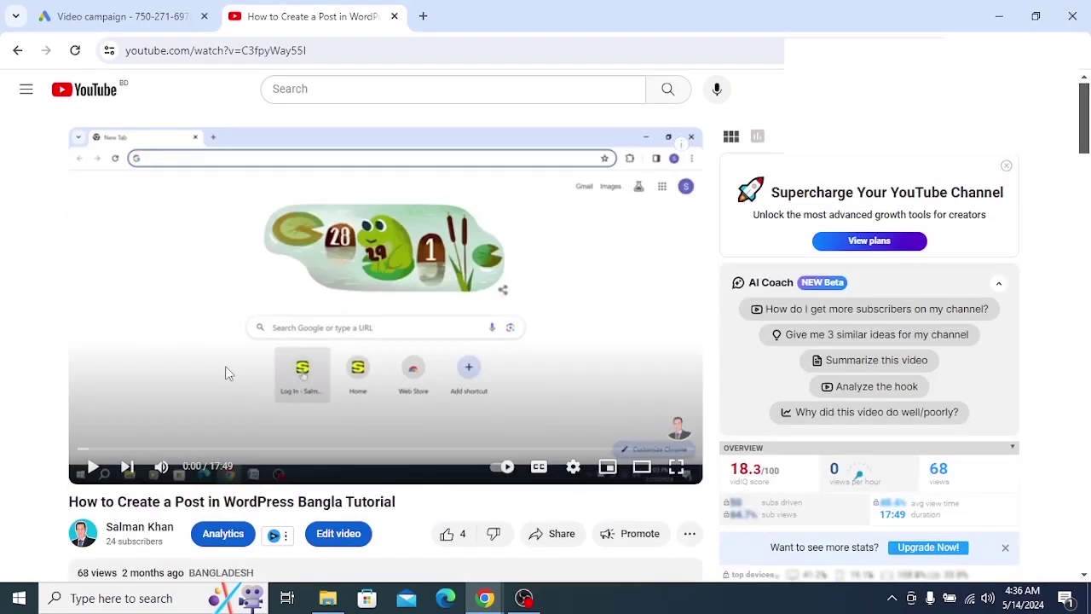
pyautogui.click(134, 24)
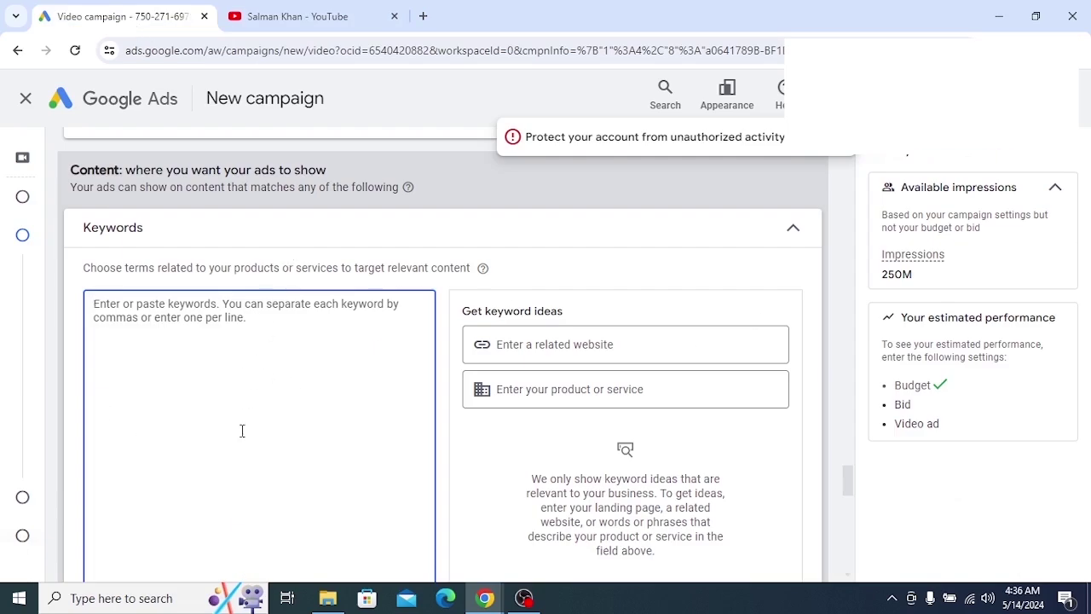
# Paste the copied video tags into the campaign's Keywords box
pyautogui.rightClick(202, 349)
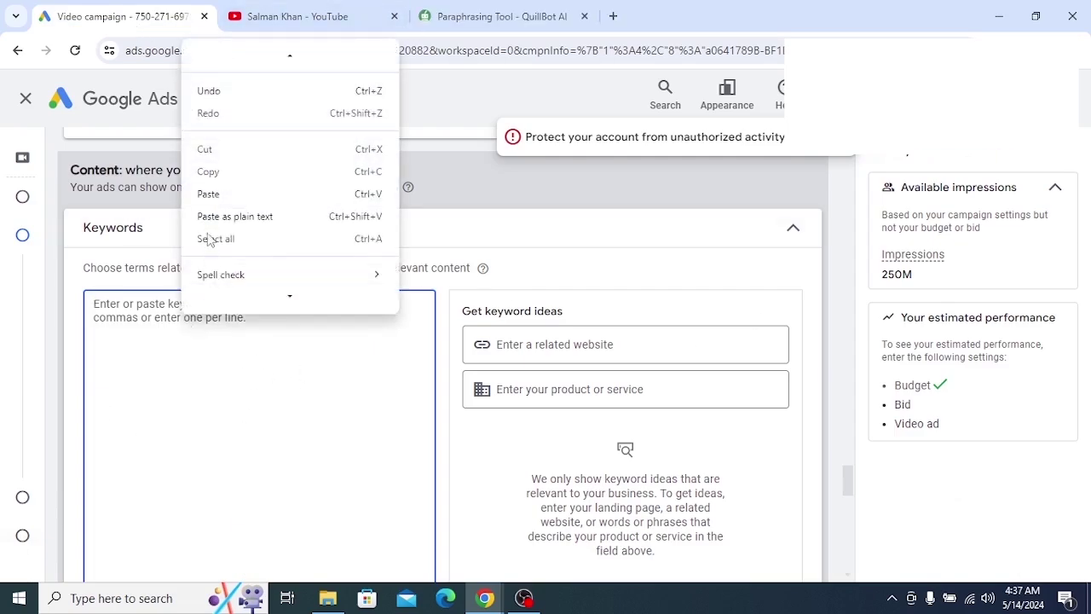
pyautogui.click(208, 194)
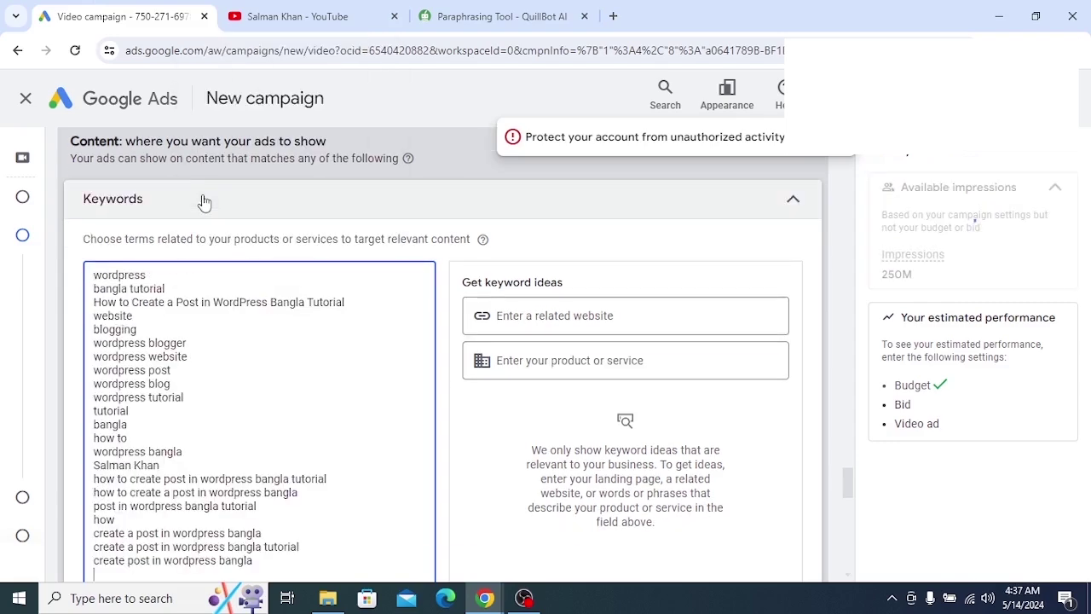
pyautogui.scroll(-1, 189, 400)
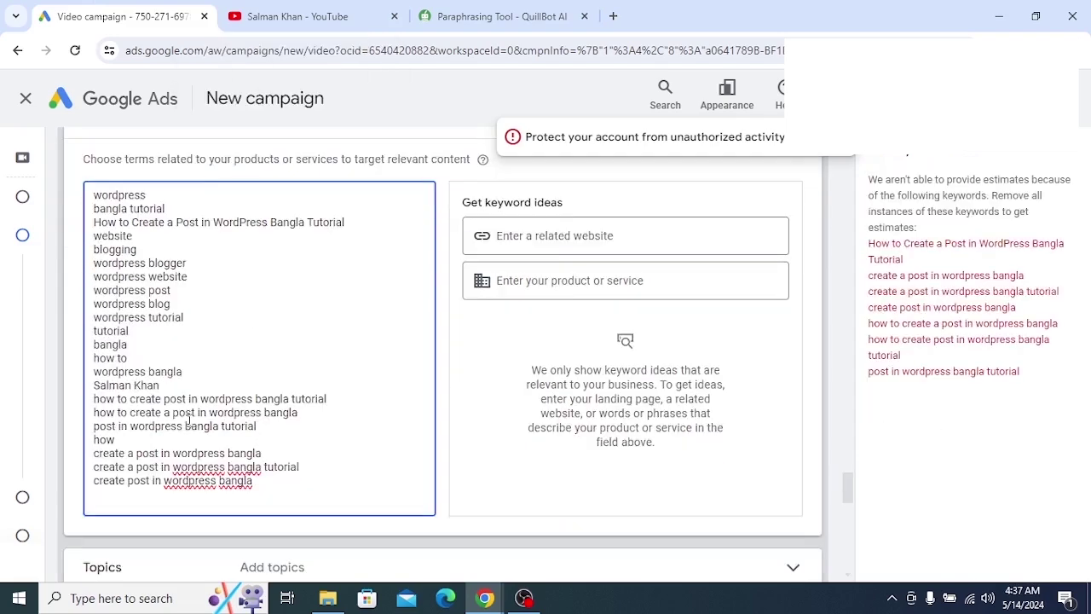
pyautogui.scroll(1, 189, 420)
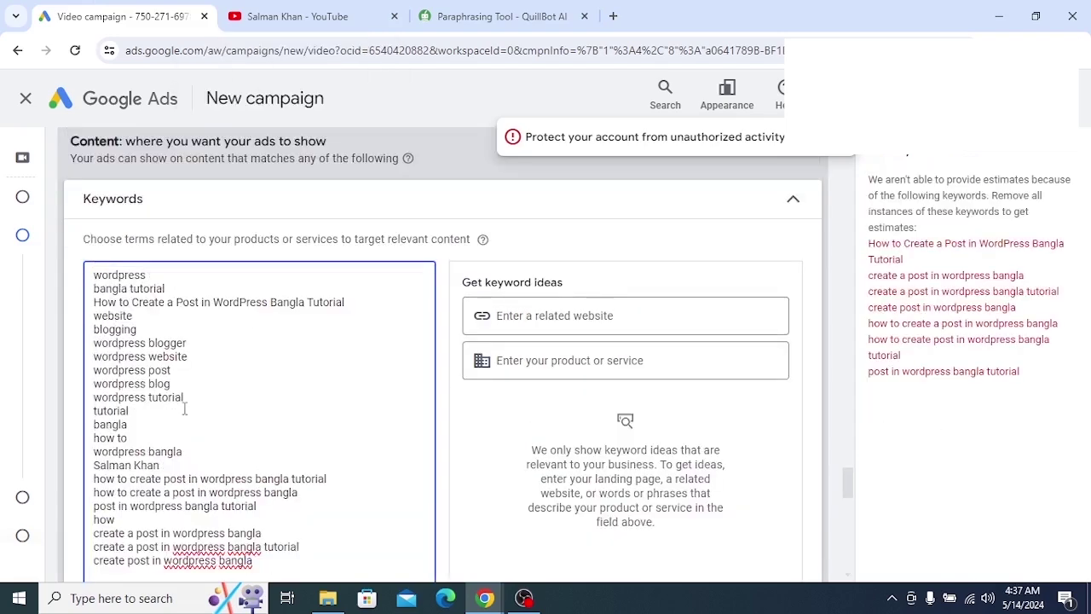
# Delete the bangla tutorial keyword and the short generic lines starting at tutorial
pyautogui.click(182, 288)
pyautogui.moveTo(168, 288); pyautogui.dragTo(94, 289)
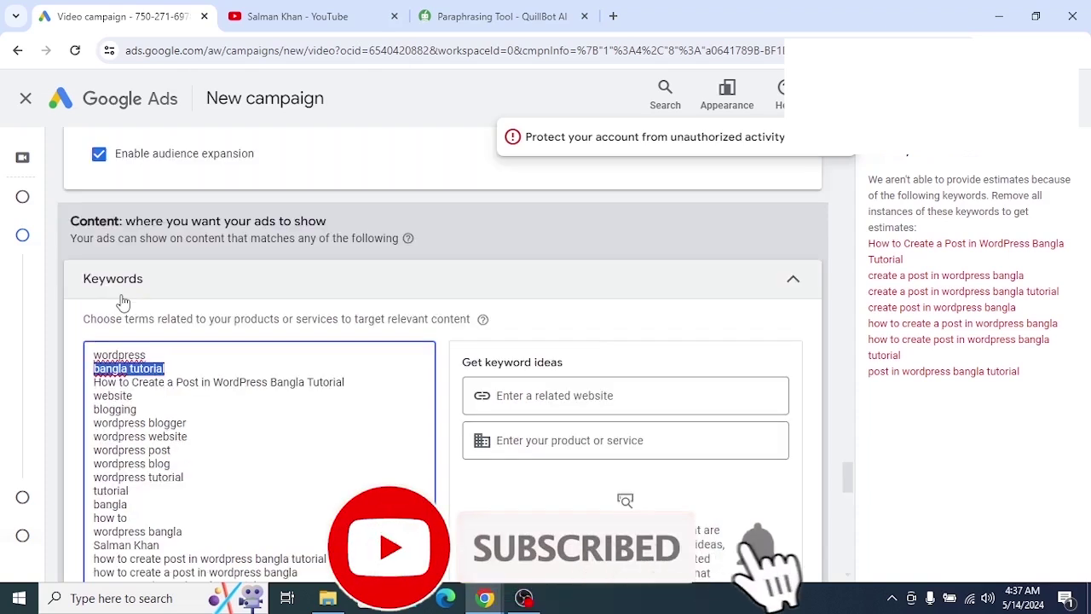
pyautogui.press('BackSpace')
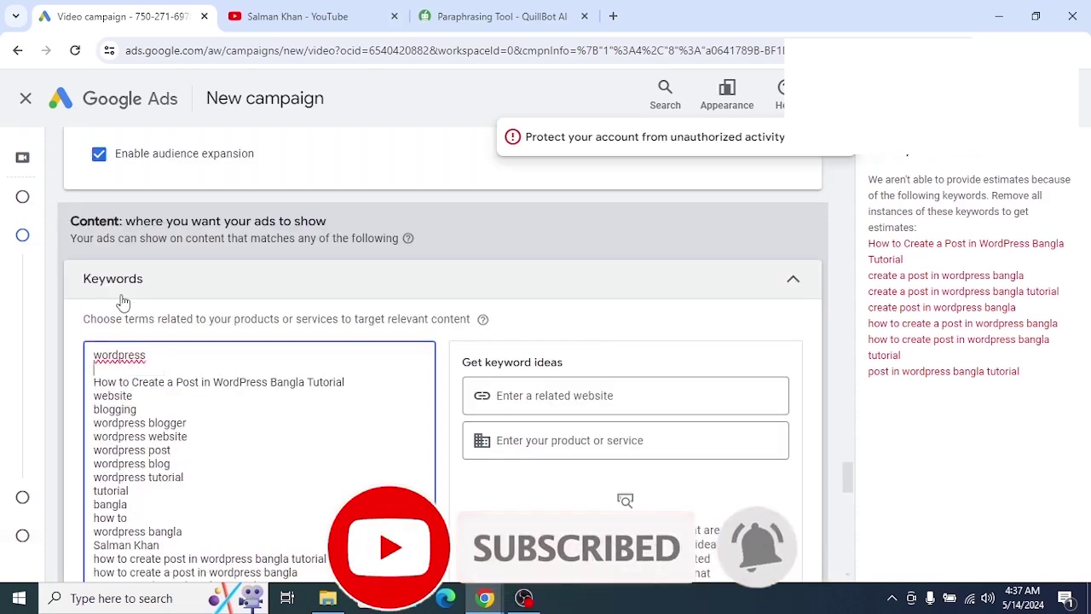
pyautogui.press('BackSpace')
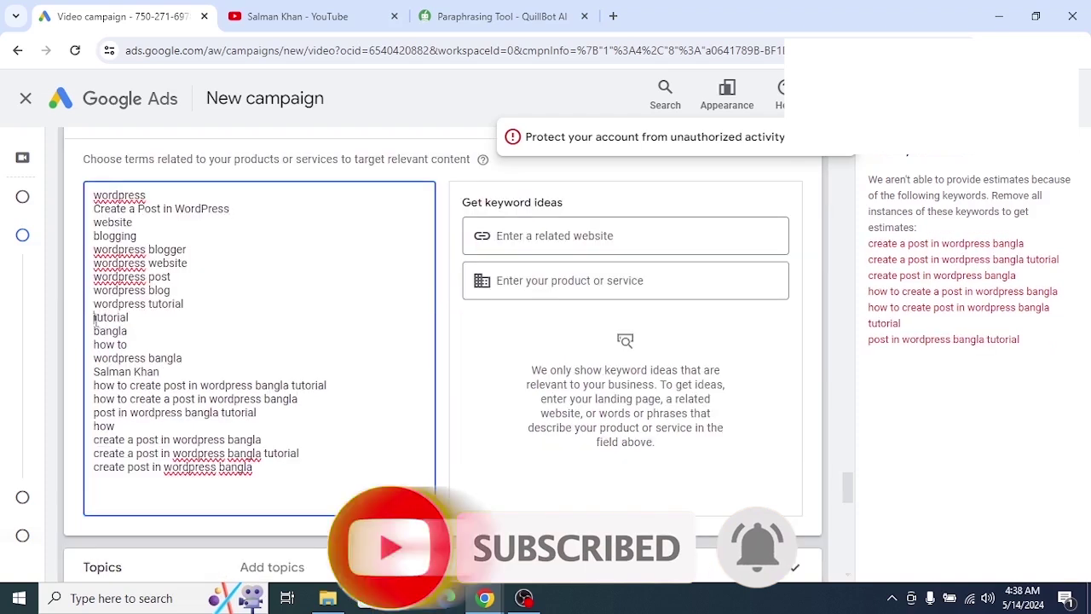
pyautogui.moveTo(94, 317); pyautogui.dragTo(181, 369)
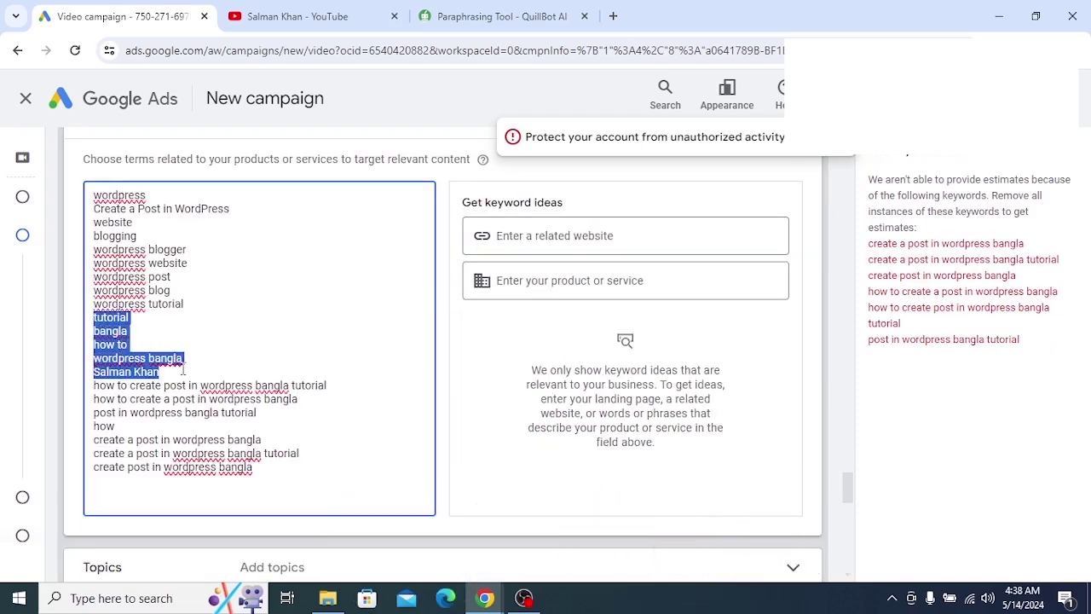
pyautogui.press('Delete')
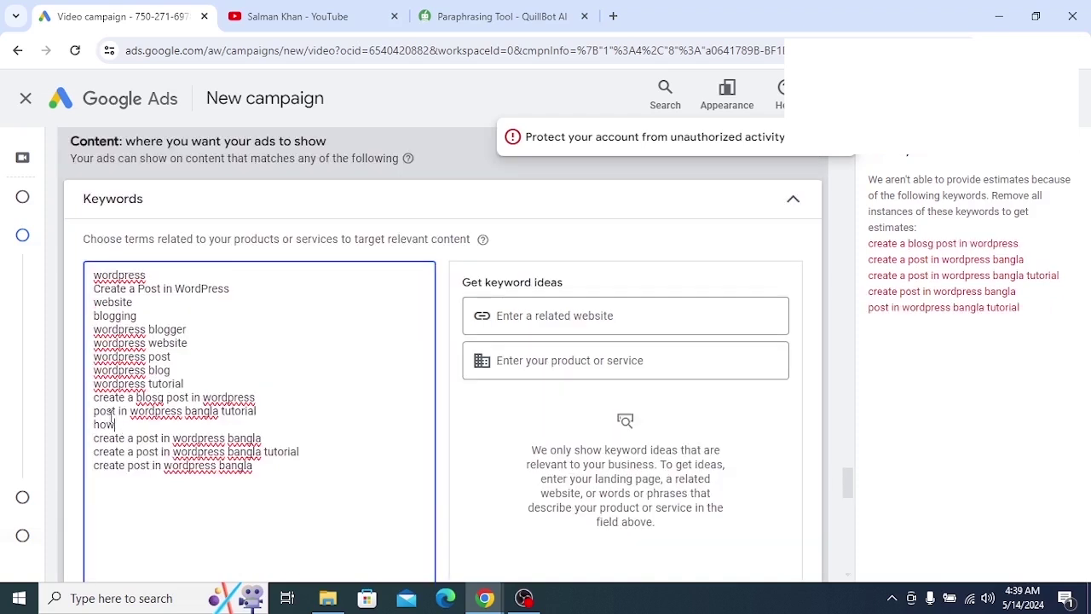
# Remove the remaining unwanted lines, including misspelled 'create a blosg post in wordpress', leaving nine keywords
pyautogui.keyDown('shift'); pyautogui.click(95, 412); pyautogui.keyUp('shift')
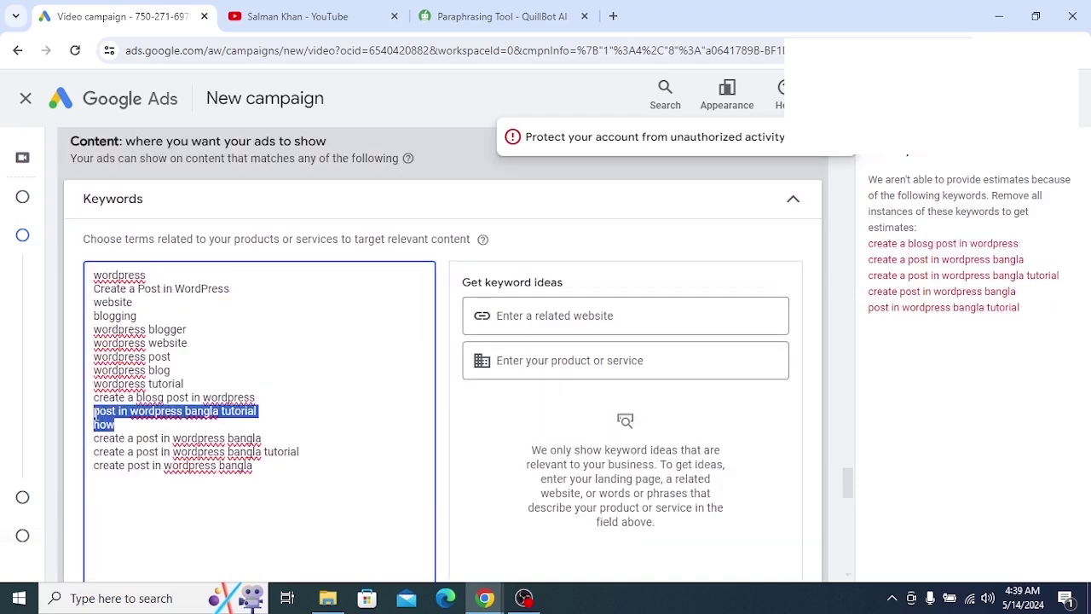
pyautogui.press('Delete')
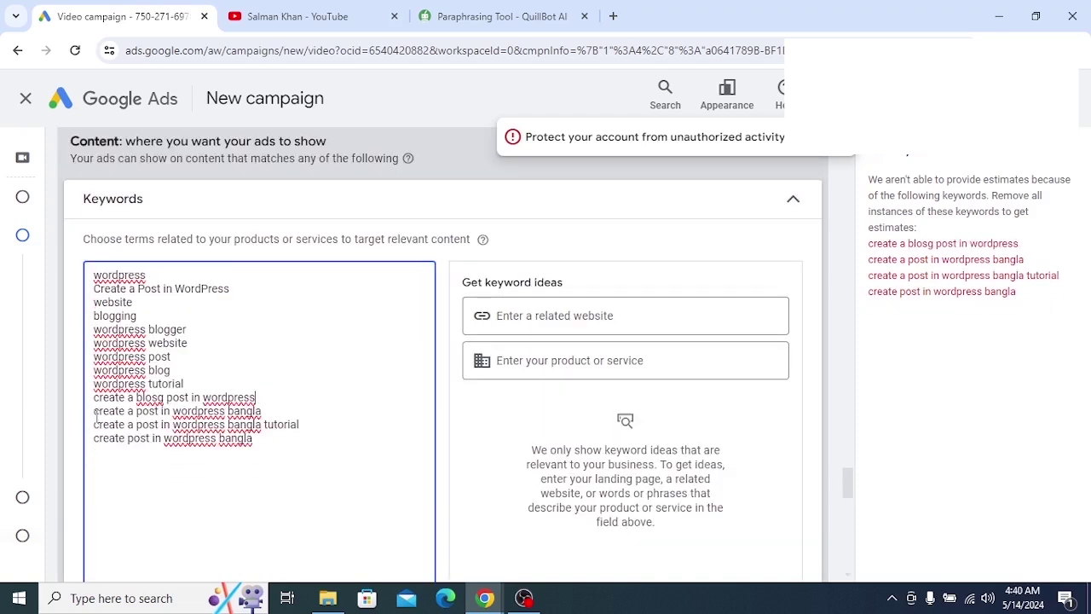
pyautogui.moveTo(95, 412); pyautogui.dragTo(238, 461)
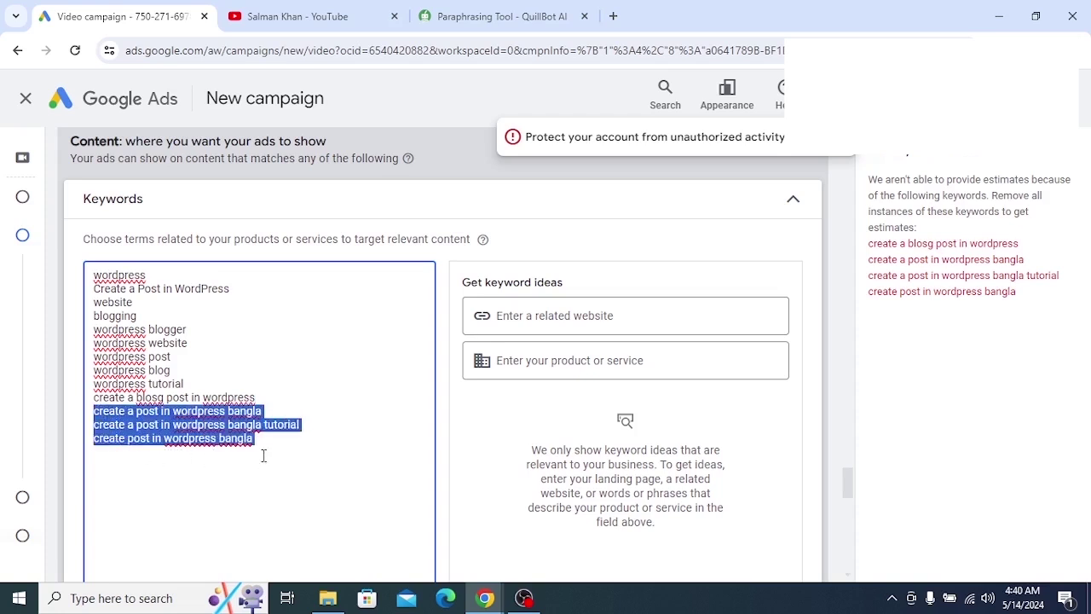
pyautogui.press('Delete')
pyautogui.moveTo(255, 397); pyautogui.dragTo(96, 401)
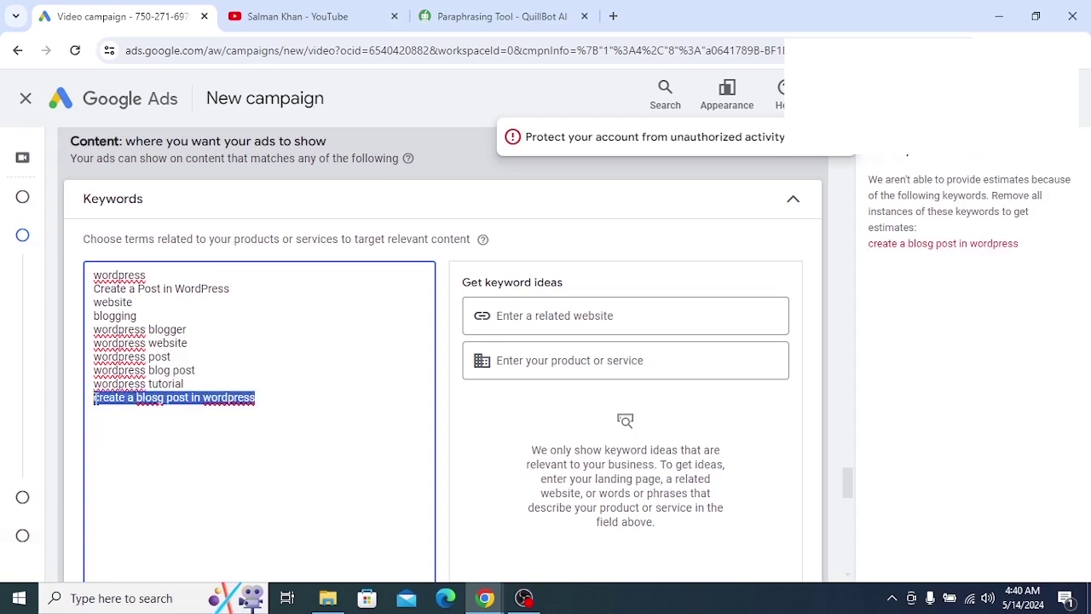
pyautogui.press('Delete')
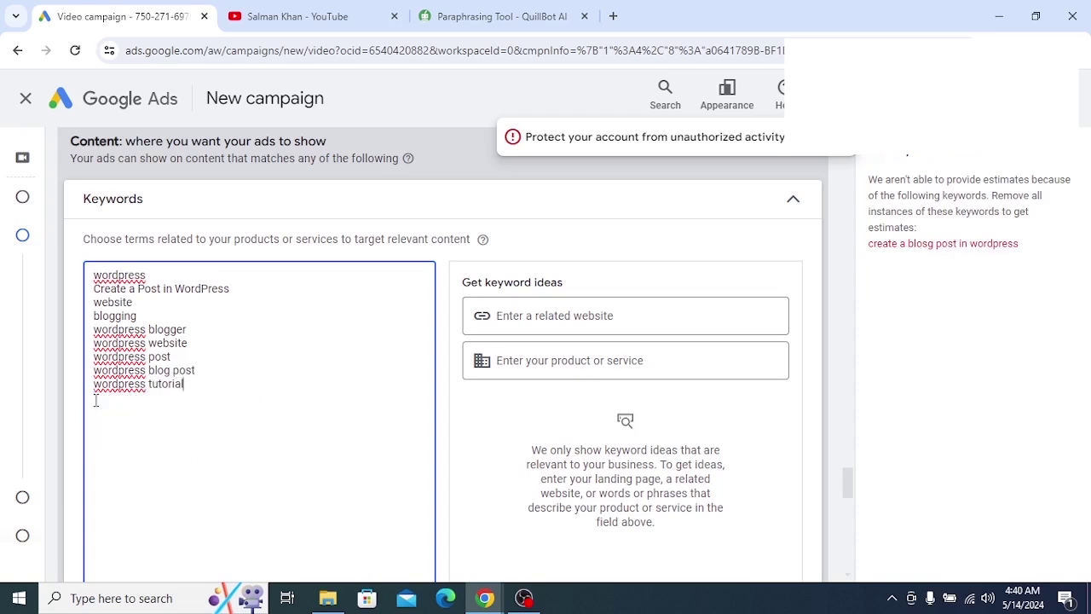
pyautogui.scroll(-3, 239, 389)
pyautogui.scroll(-2, 246, 386)
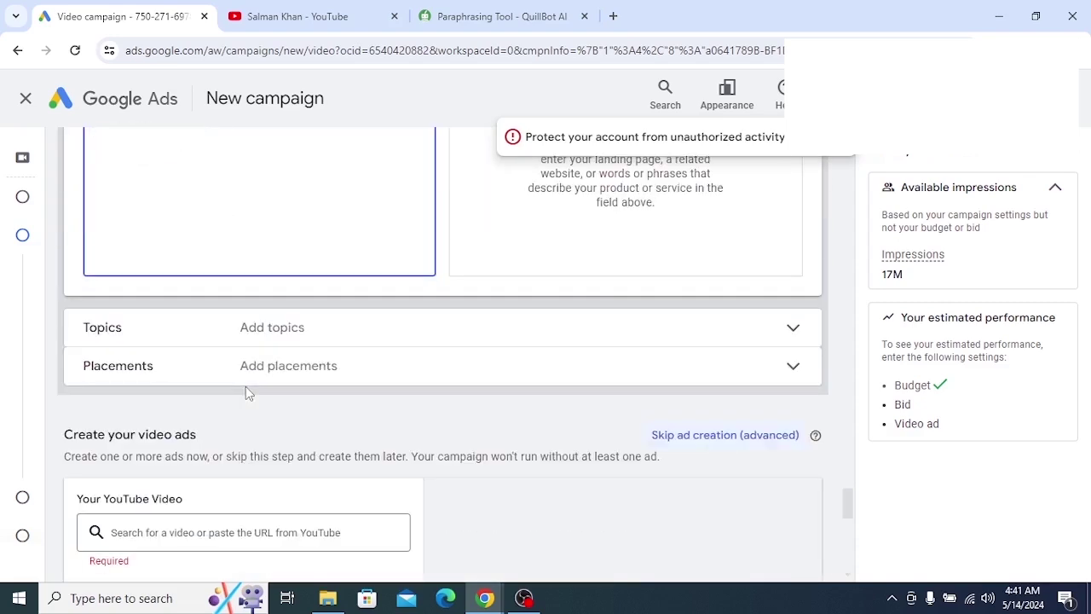
pyautogui.scroll(2, 246, 386)
pyautogui.scroll(-2, 246, 386)
pyautogui.click(298, 339)
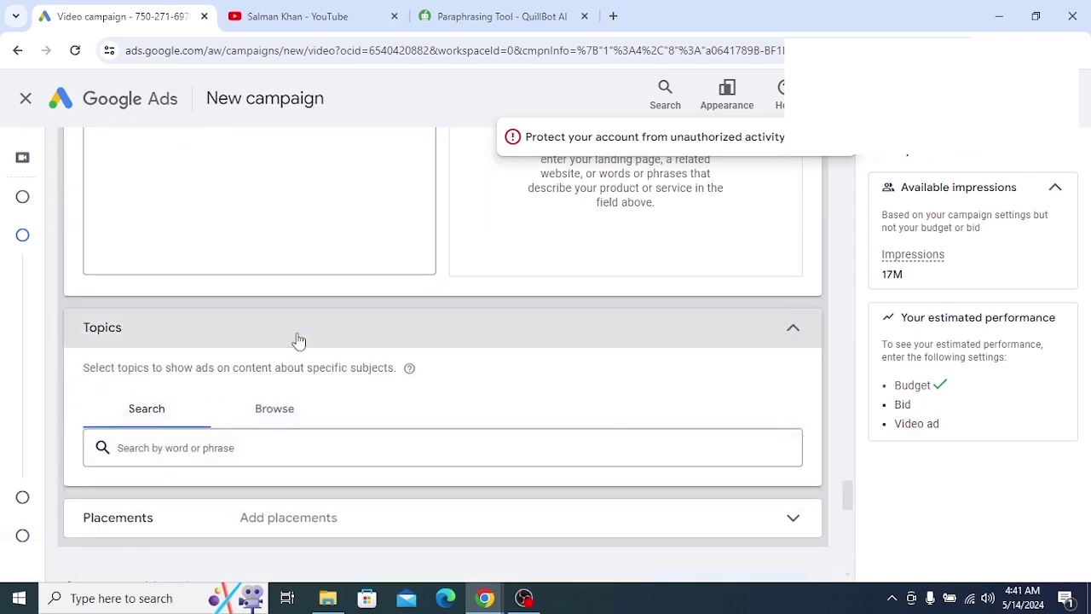
pyautogui.scroll(-2, 293, 345)
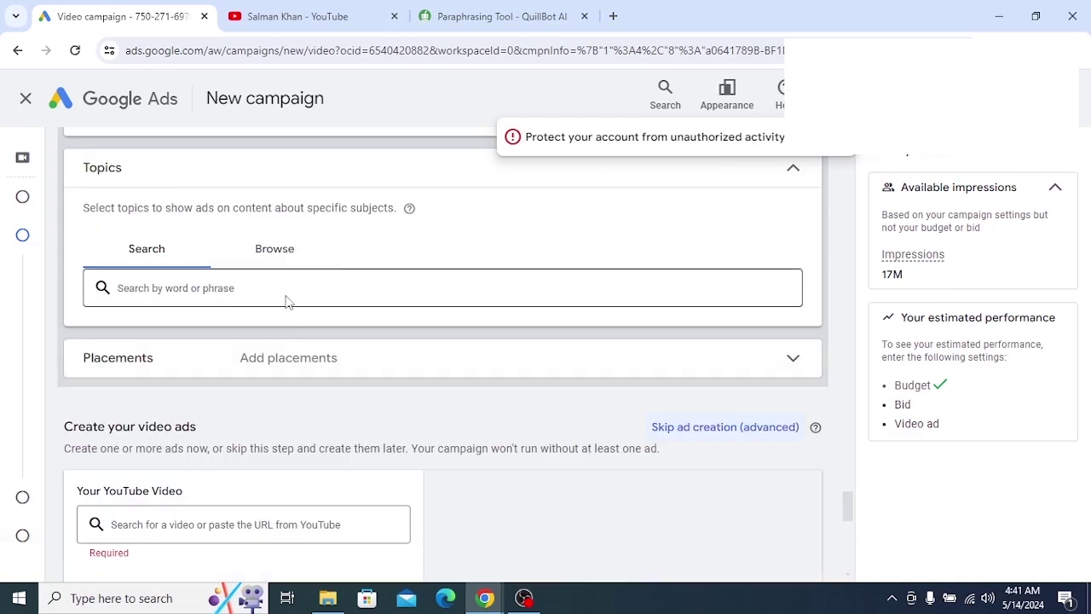
pyautogui.scroll(-1, 286, 302)
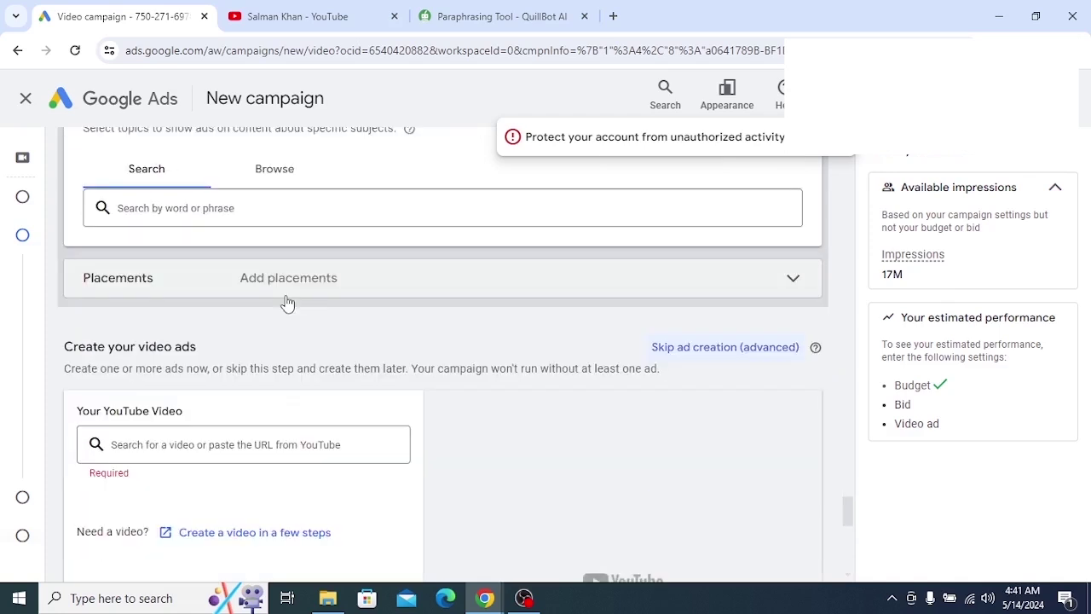
pyautogui.scroll(1, 288, 302)
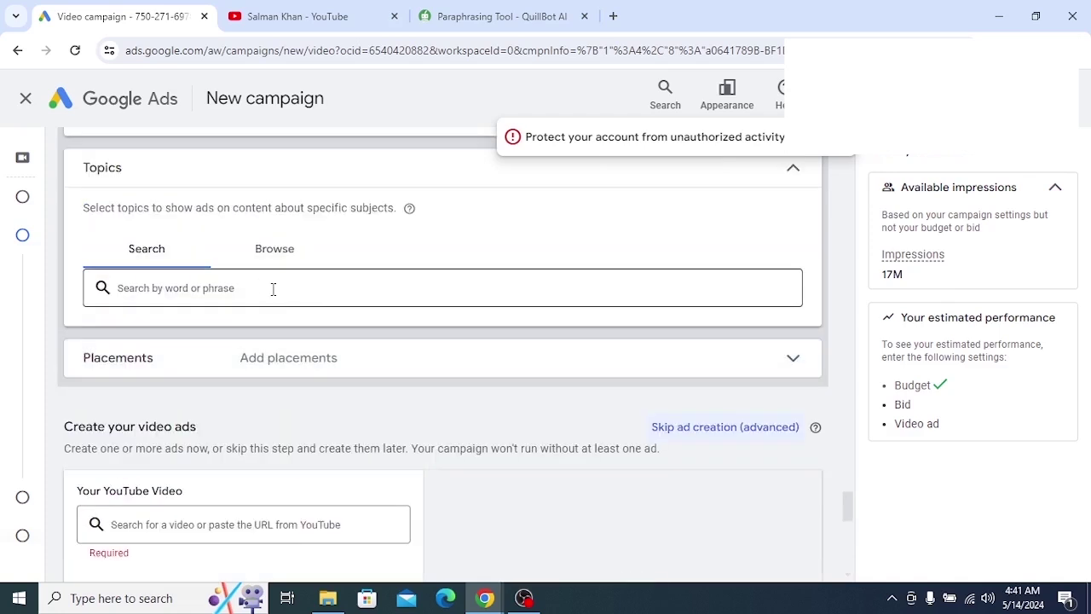
# Search topics for 'blog post' and add Blogging Resources & Services
pyautogui.click(273, 289)
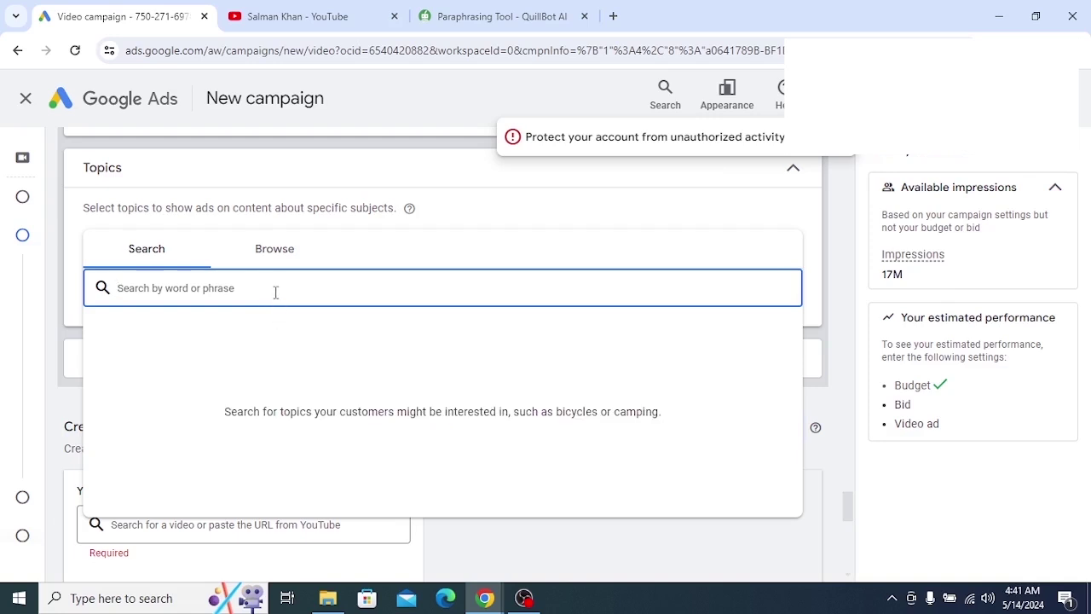
pyautogui.write('wordp')
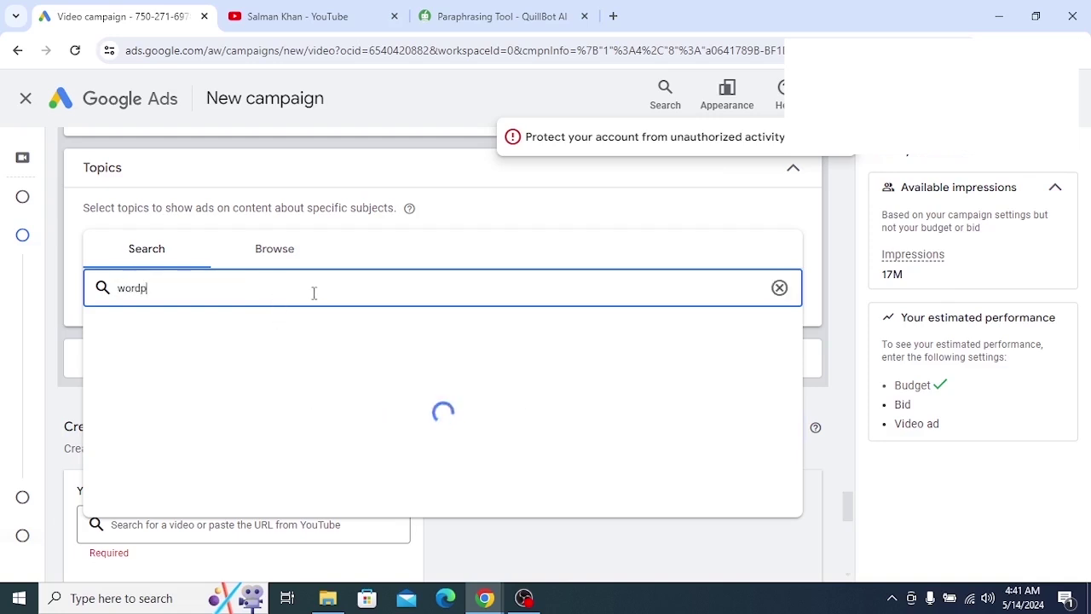
pyautogui.write('ress')
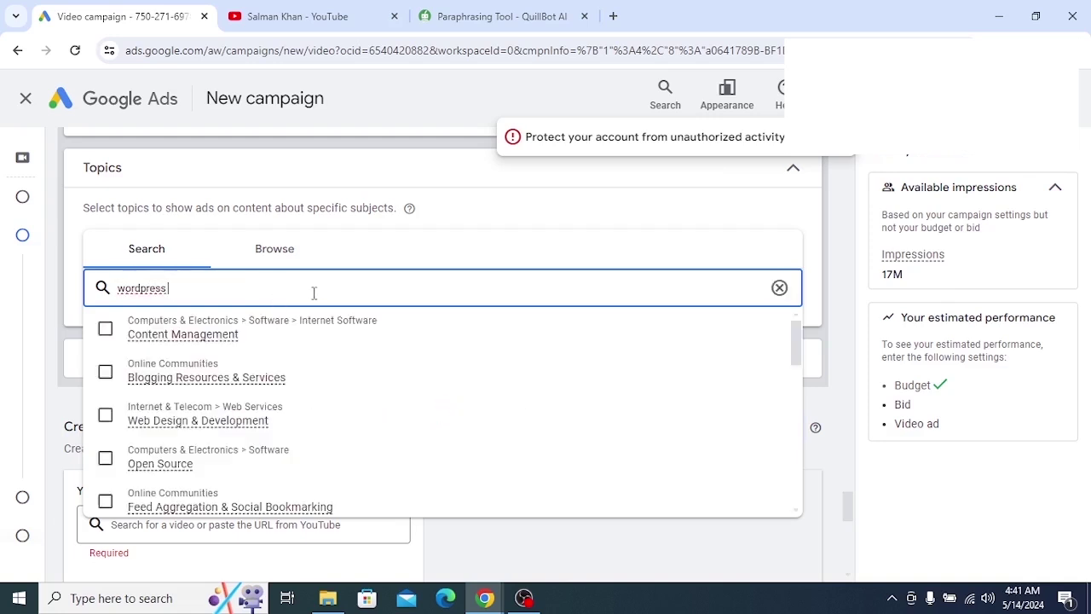
pyautogui.write(' b')
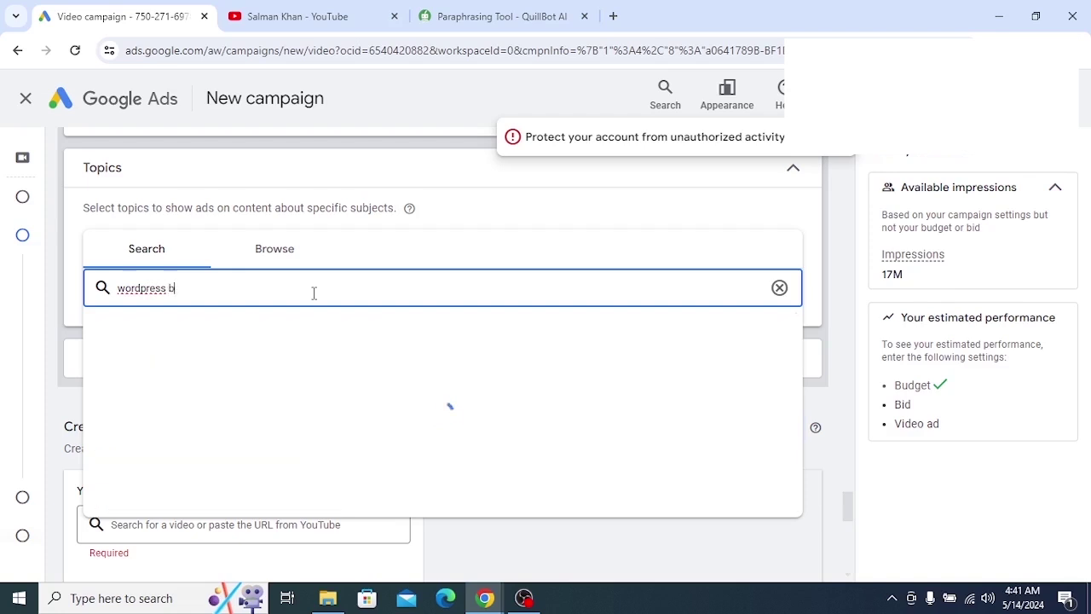
pyautogui.write('log post')
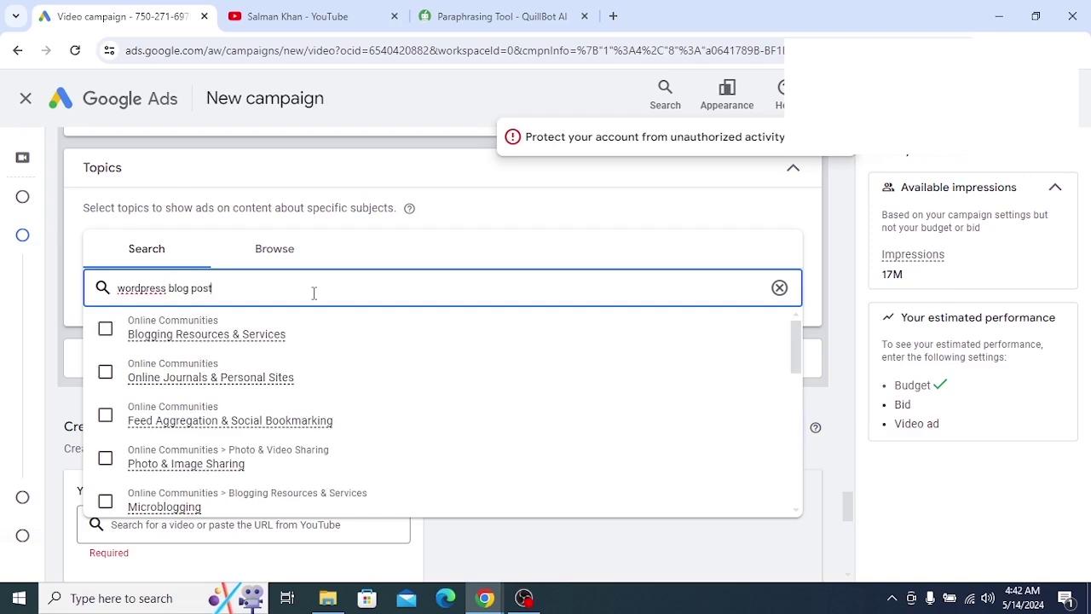
pyautogui.scroll(1, 313, 292)
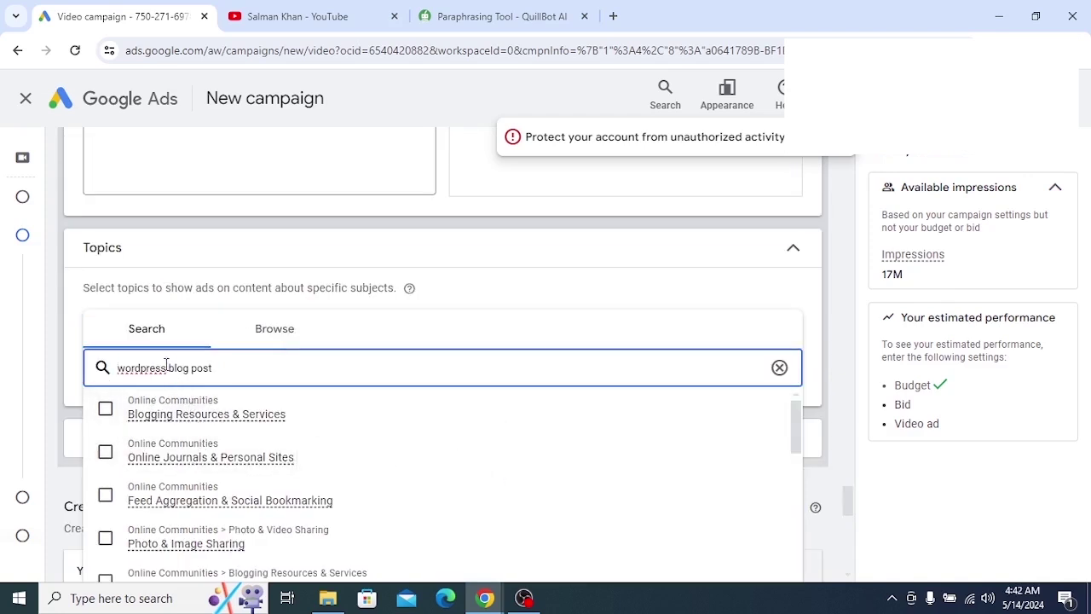
pyautogui.moveTo(168, 367); pyautogui.dragTo(102, 375)
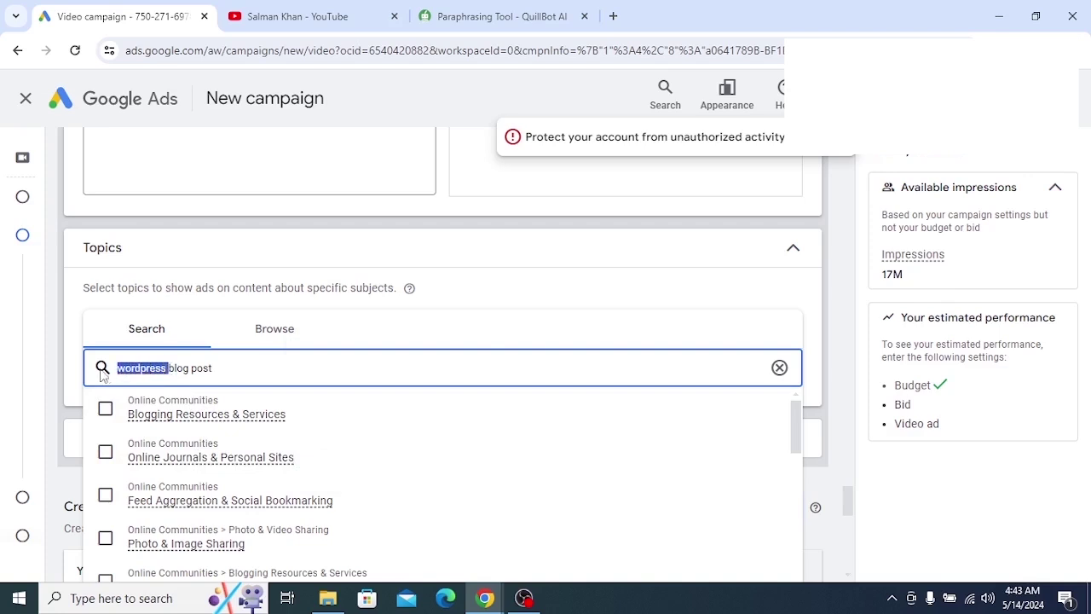
pyautogui.press('BackSpace')
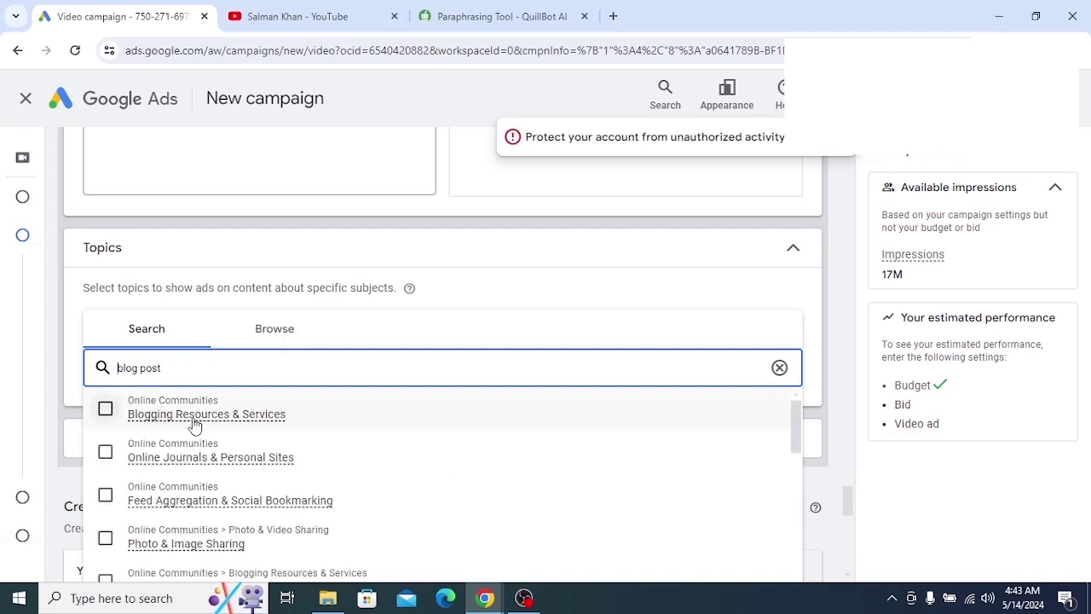
pyautogui.click(217, 421)
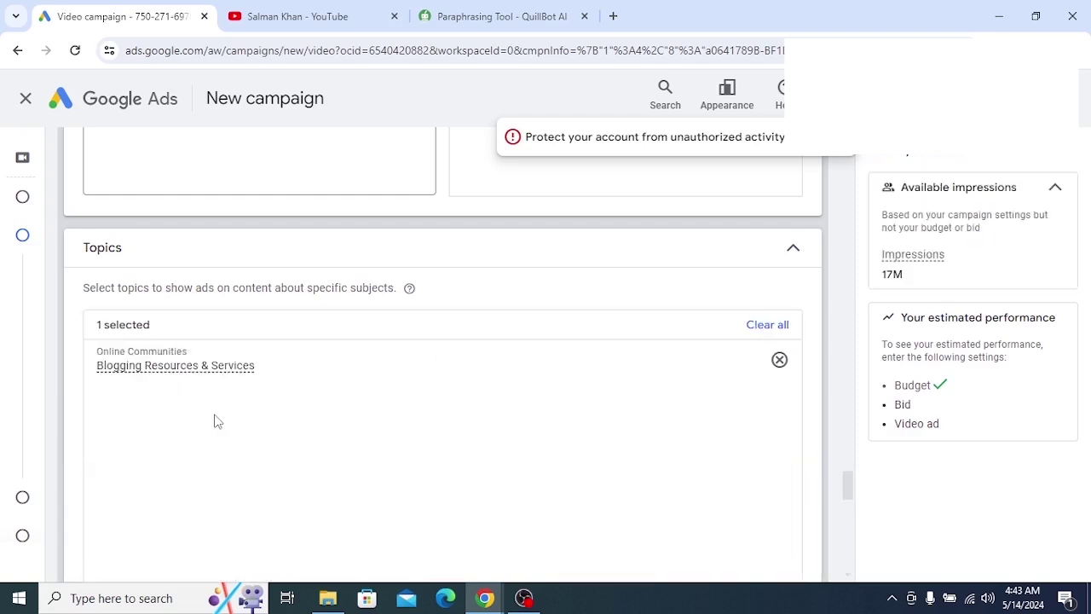
# Add Content Management as a targeted topic
pyautogui.scroll(-6, 217, 422)
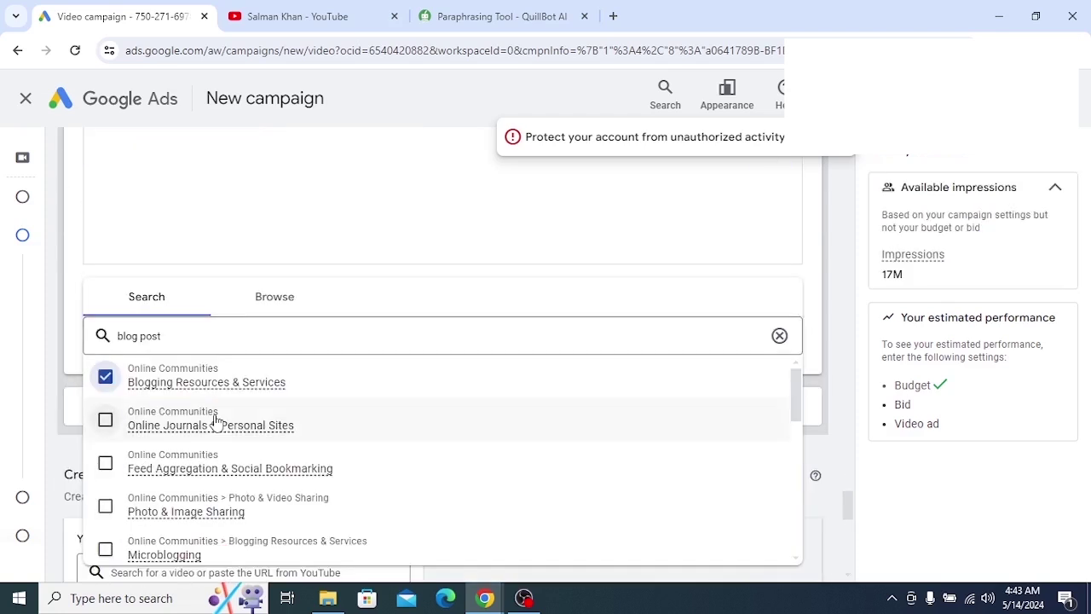
pyautogui.scroll(-2, 217, 418)
pyautogui.scroll(4, 204, 443)
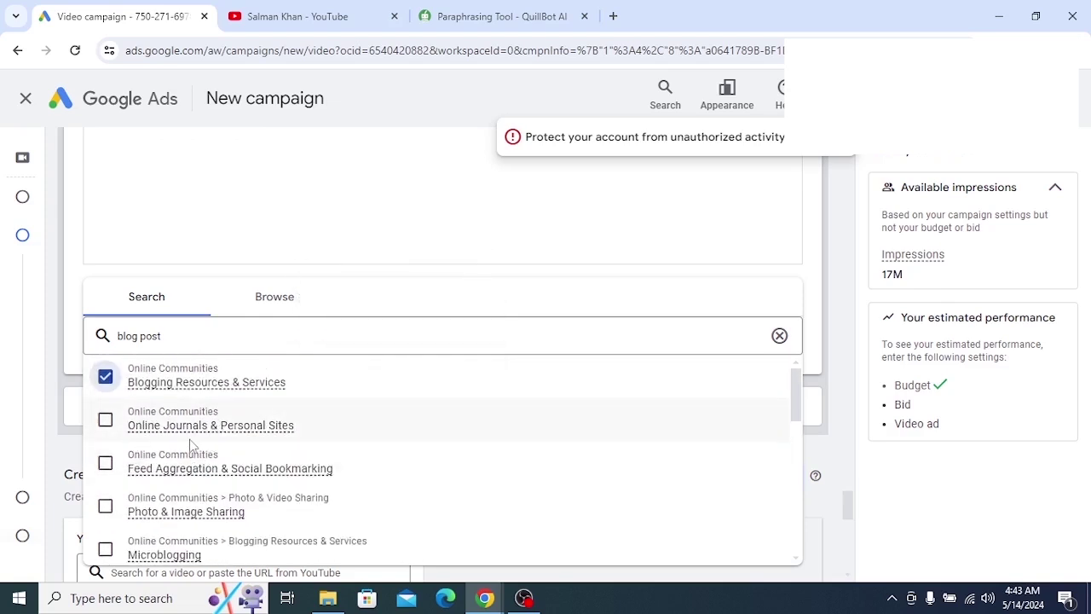
pyautogui.scroll(-5, 194, 431)
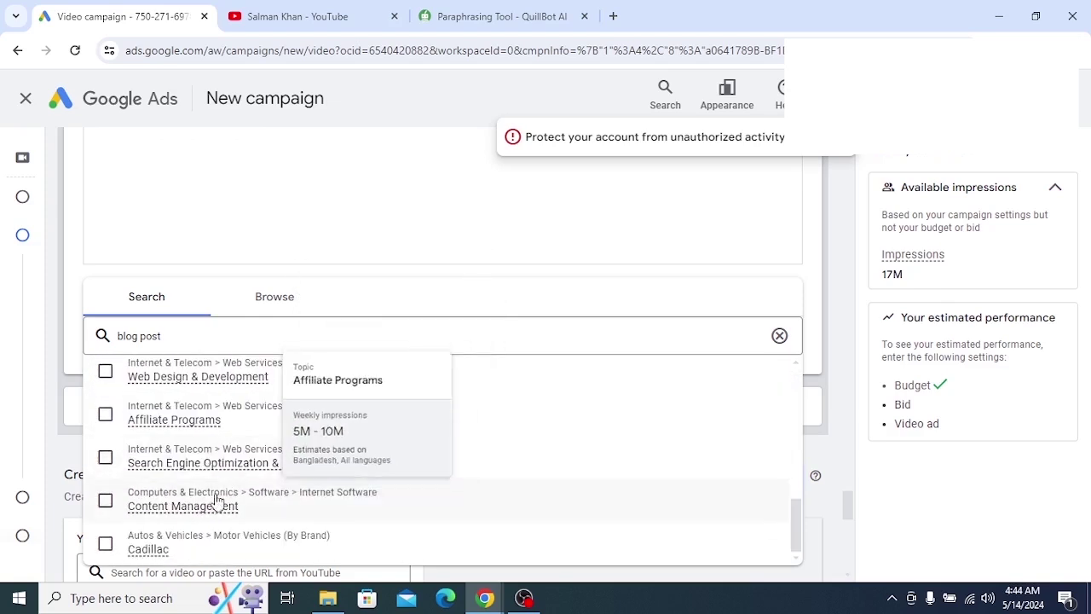
pyautogui.click(104, 501)
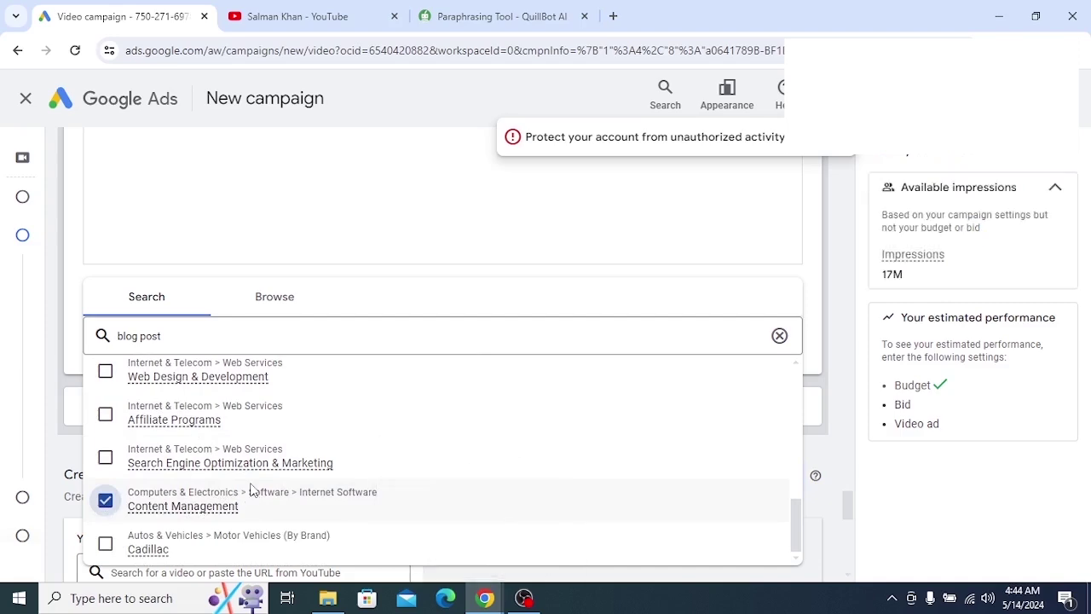
pyautogui.scroll(-2, 215, 428)
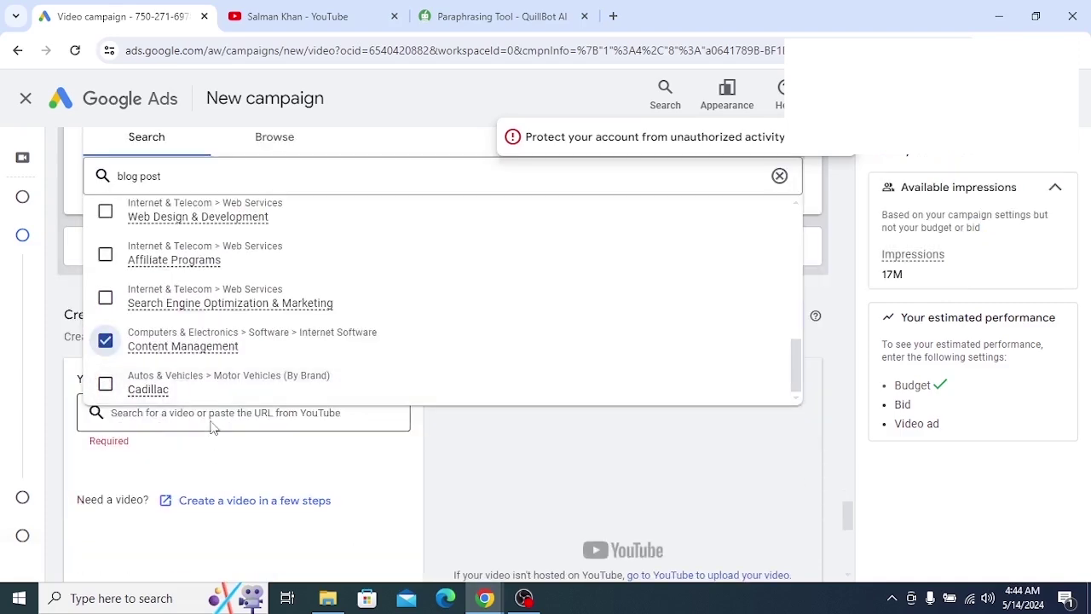
pyautogui.scroll(1, 213, 426)
pyautogui.scroll(2, 213, 426)
# Search topics for 'wordpress seo', add Web Services, and close the topic suggestions
pyautogui.moveTo(208, 418)
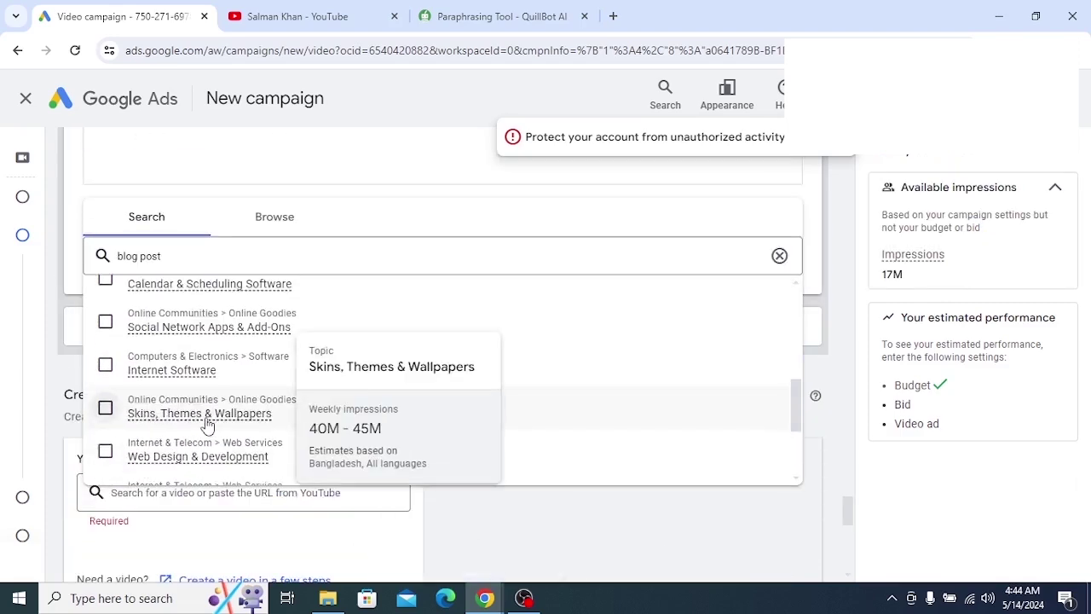
pyautogui.scroll(5, 201, 407)
pyautogui.moveTo(214, 336); pyautogui.dragTo(122, 338)
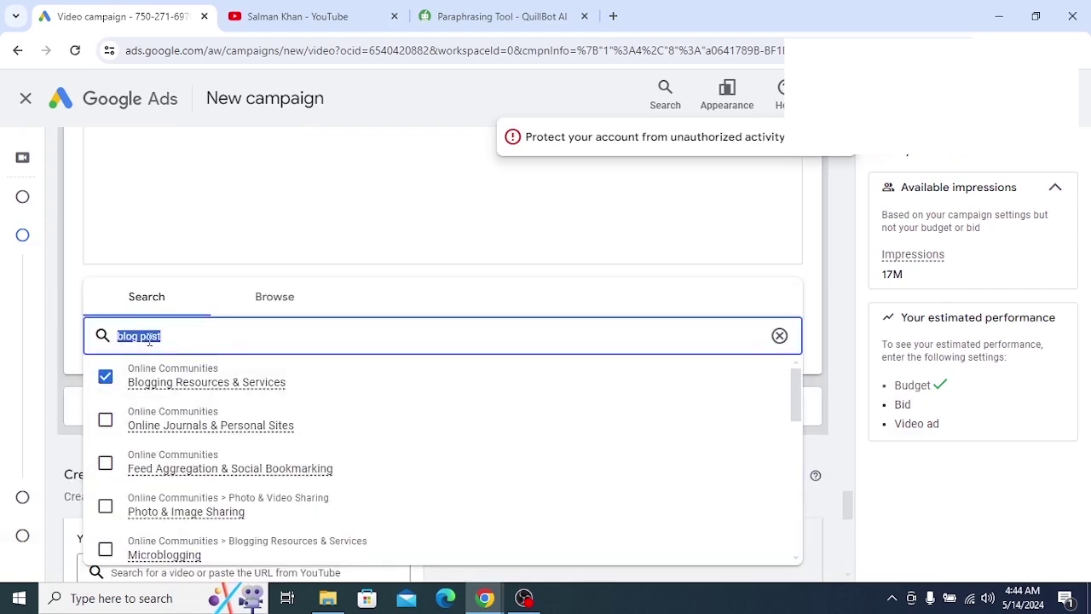
pyautogui.press('BackSpace')
pyautogui.write('wordpress')
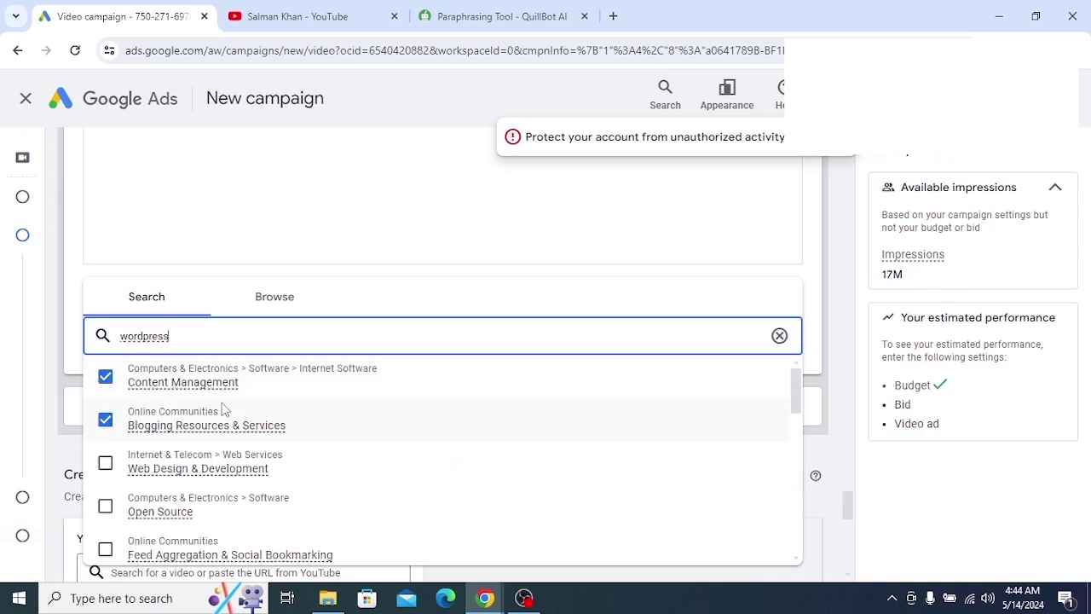
pyautogui.moveTo(241, 460)
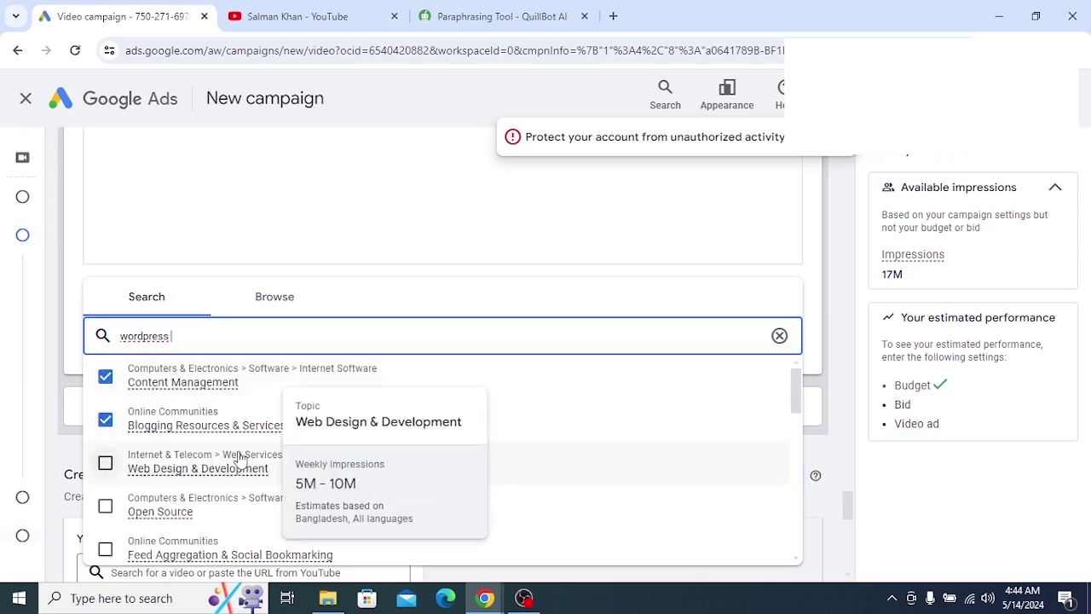
pyautogui.write('seo')
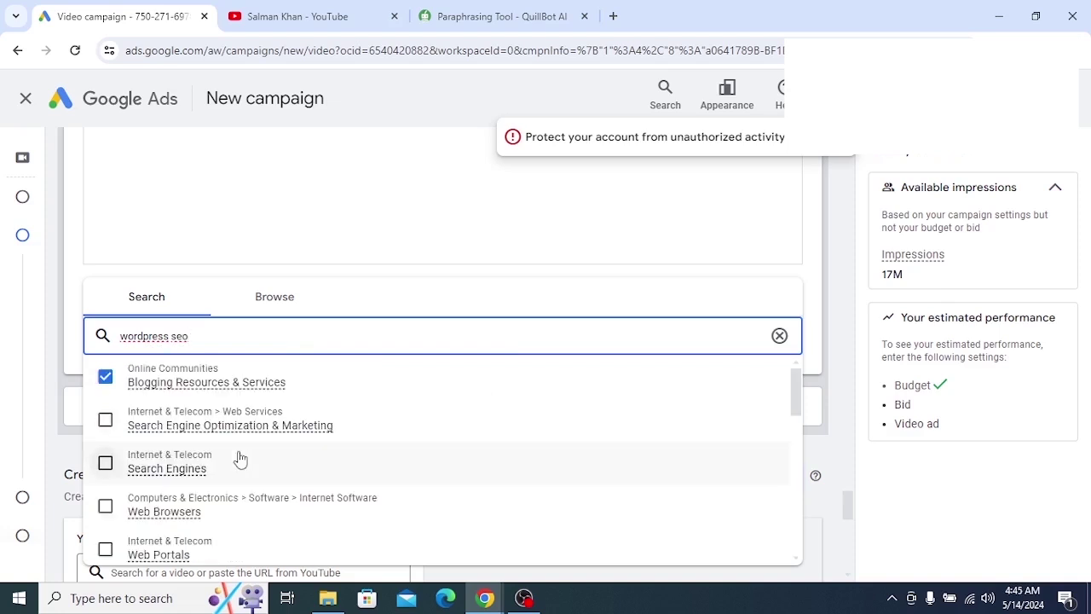
pyautogui.scroll(-2, 240, 460)
pyautogui.scroll(1, 237, 441)
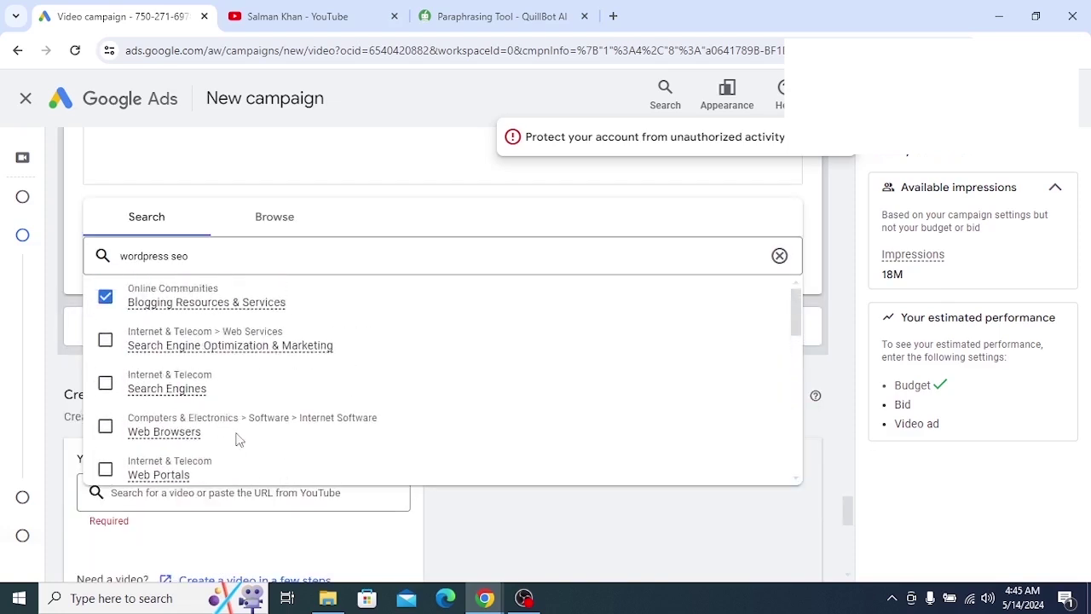
pyautogui.scroll(2, 238, 441)
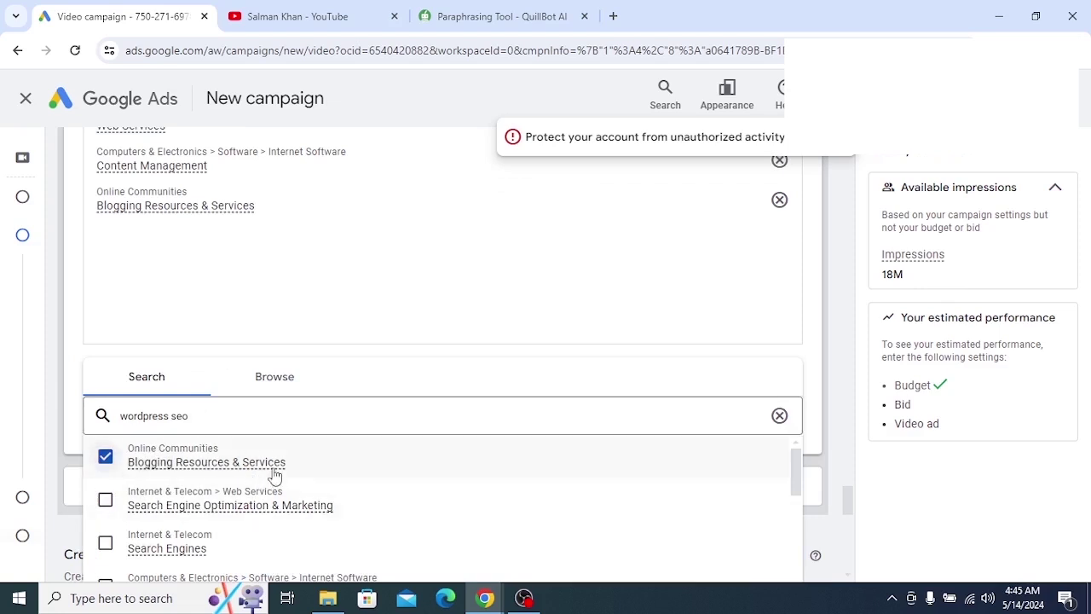
pyautogui.scroll(-1, 276, 474)
pyautogui.scroll(1, 275, 475)
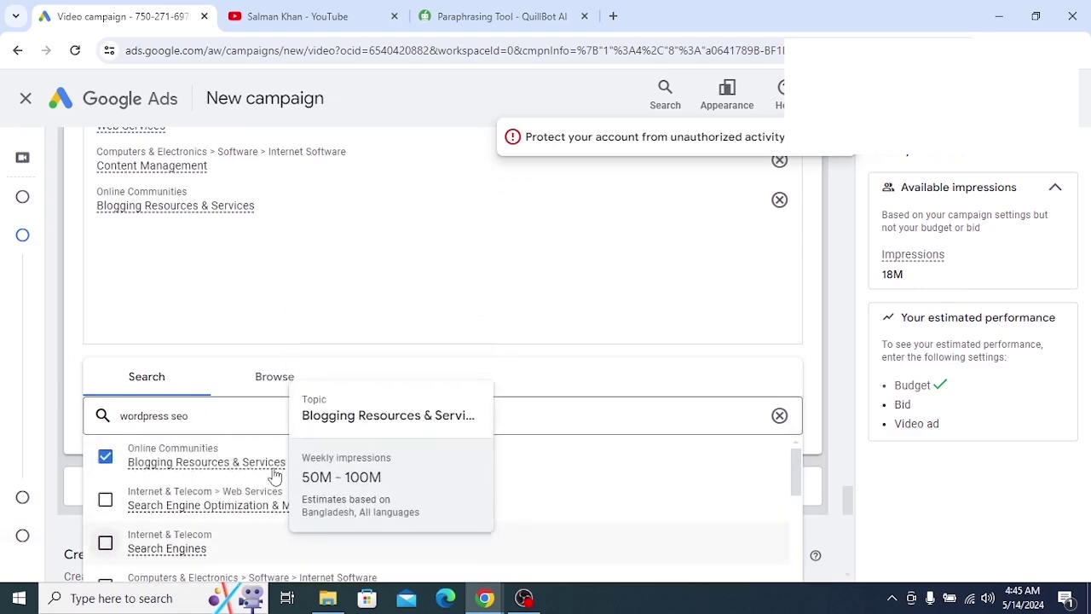
pyautogui.scroll(-5, 273, 469)
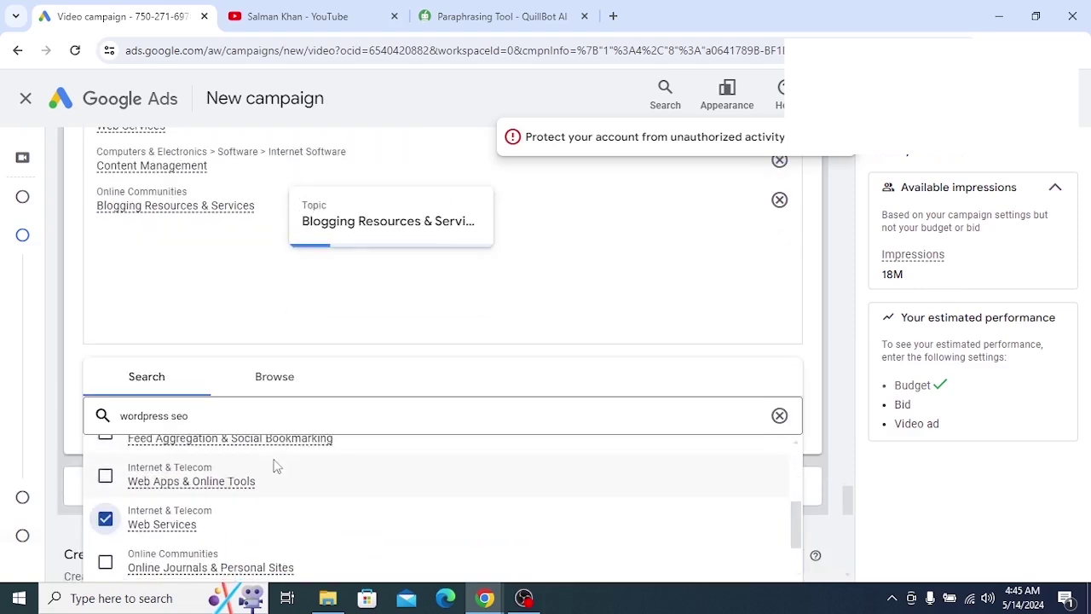
pyautogui.scroll(-8, 285, 446)
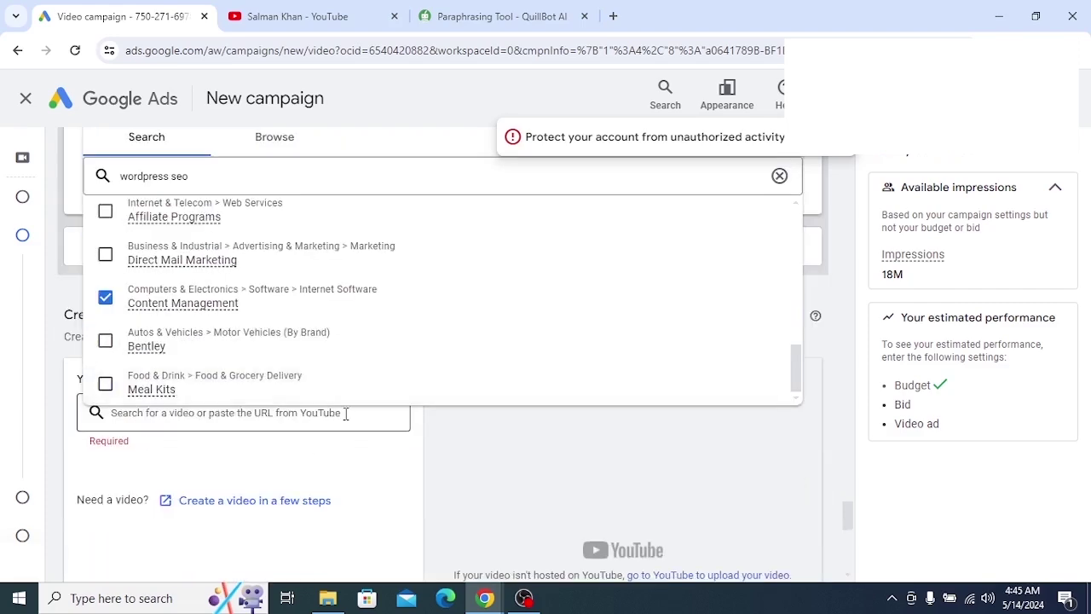
pyautogui.click(445, 433)
pyautogui.scroll(1, 358, 409)
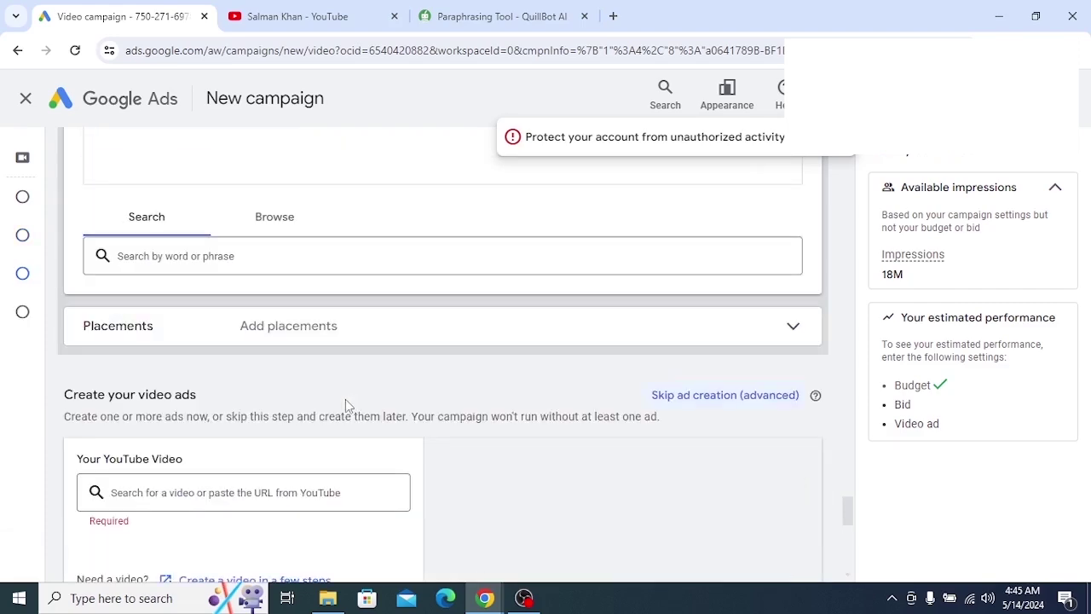
pyautogui.scroll(3, 346, 399)
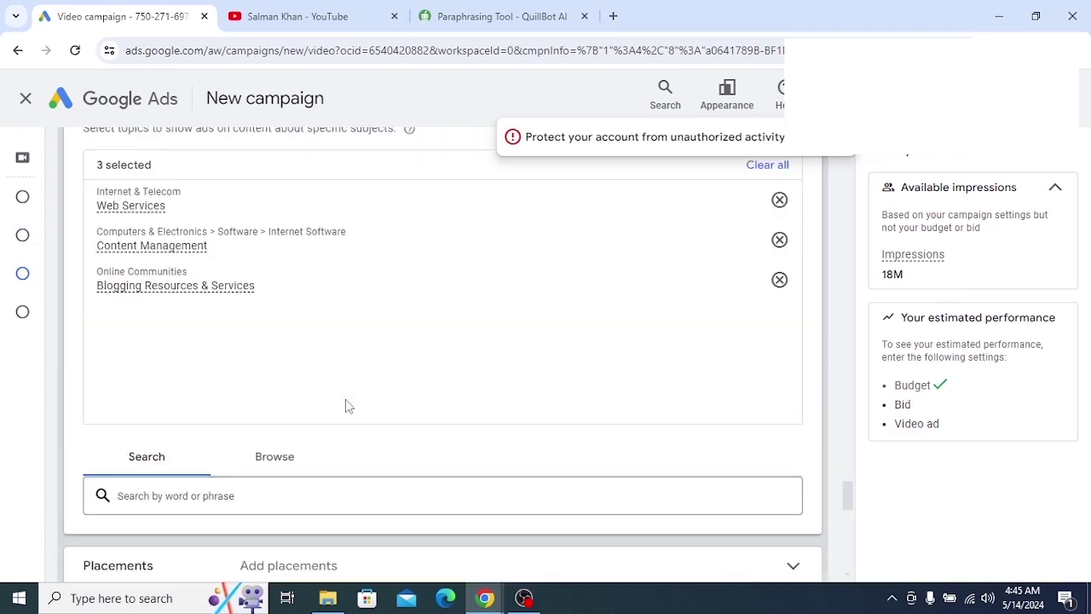
pyautogui.scroll(1, 345, 406)
pyautogui.scroll(1, 345, 406)
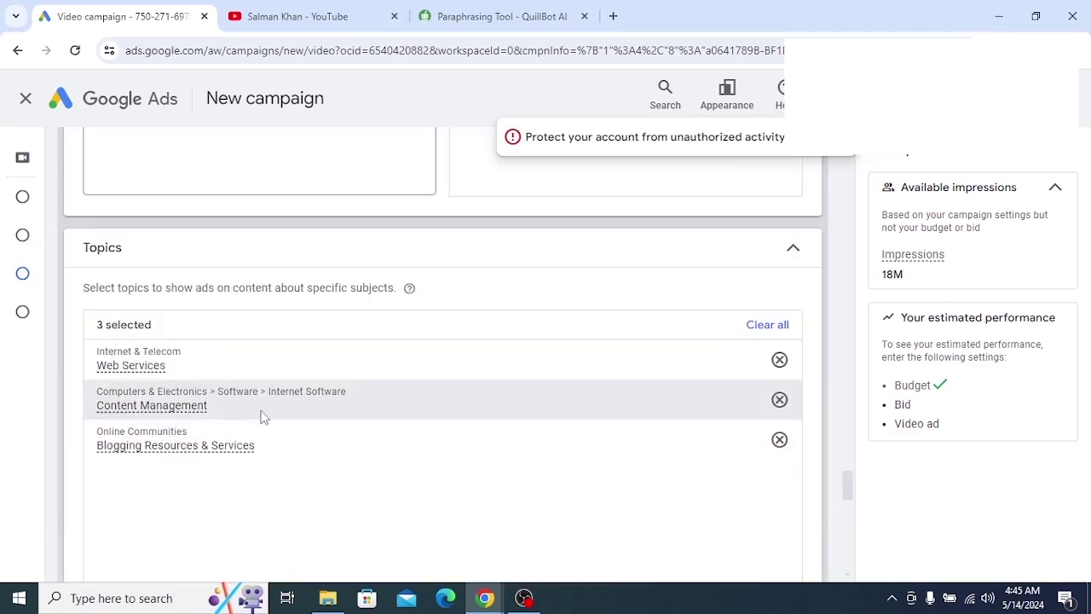
pyautogui.moveTo(262, 416)
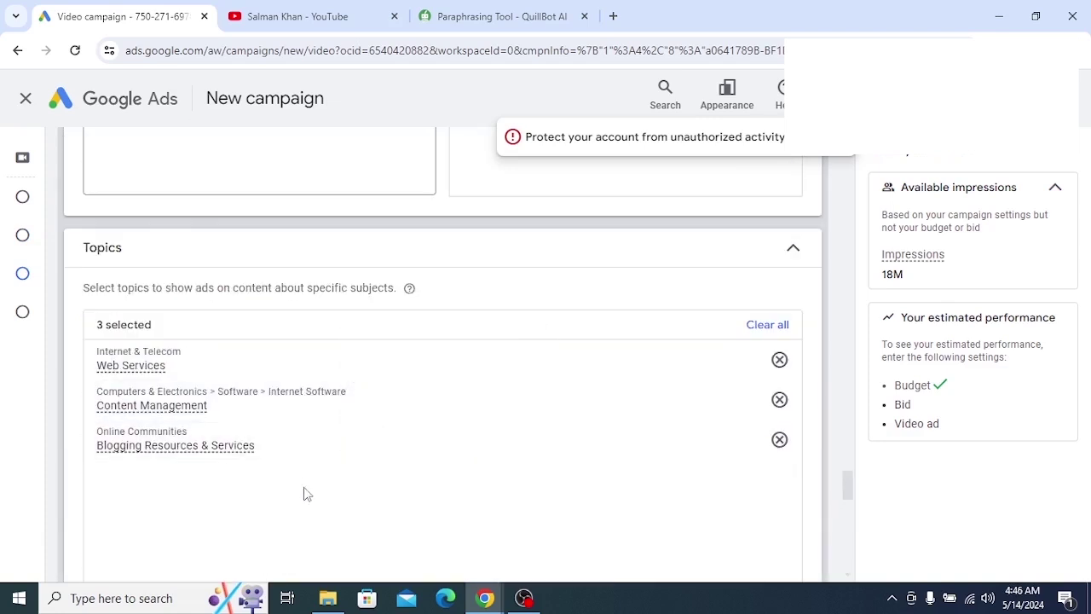
pyautogui.scroll(-4, 309, 491)
pyautogui.scroll(-1, 311, 471)
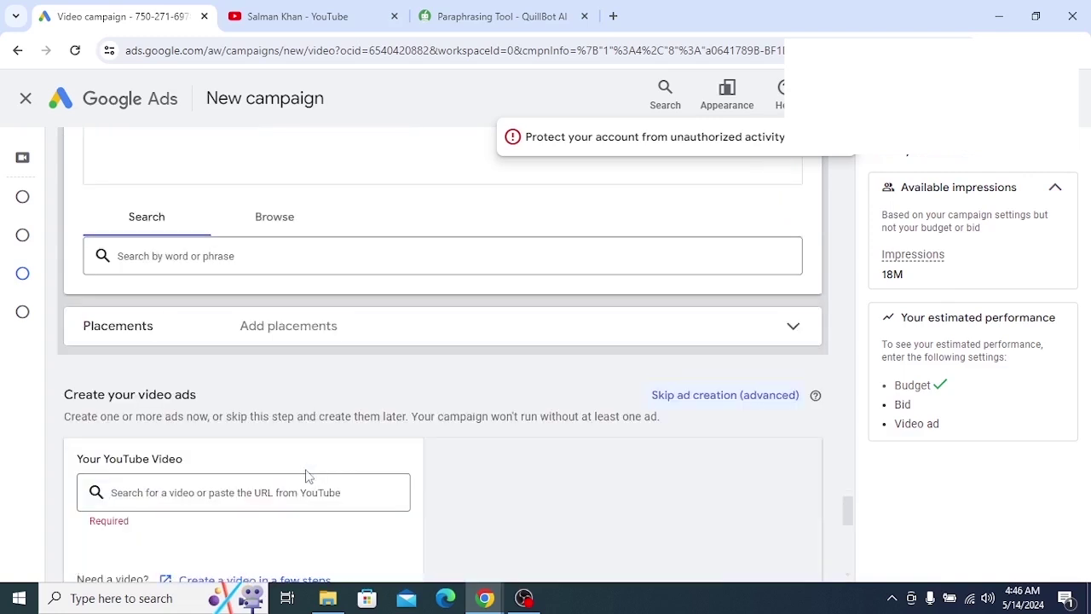
pyautogui.scroll(-1, 311, 461)
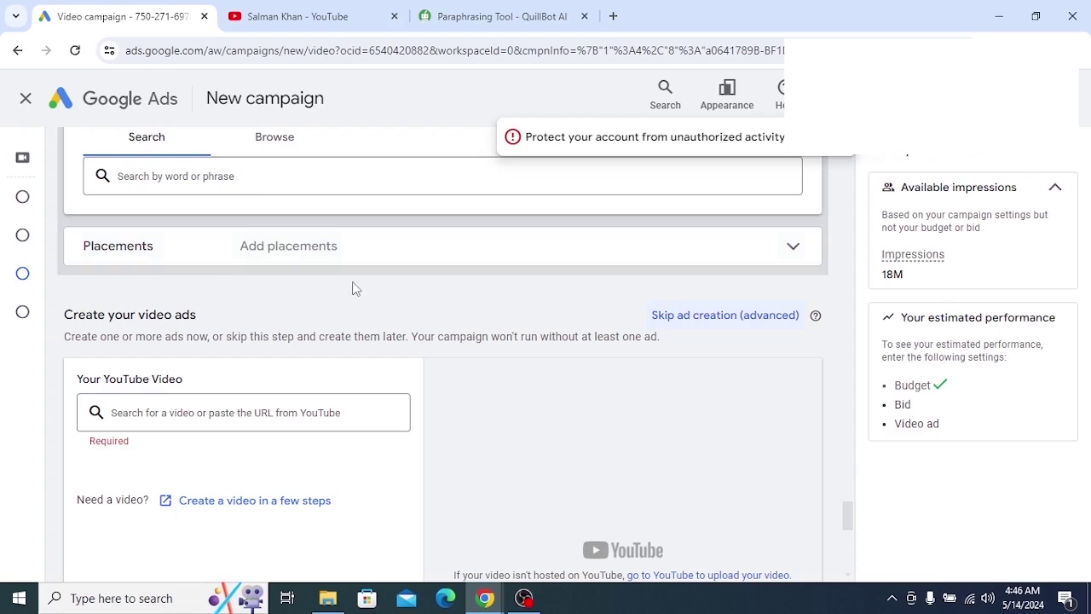
pyautogui.scroll(-1, 332, 281)
pyautogui.scroll(-1, 334, 290)
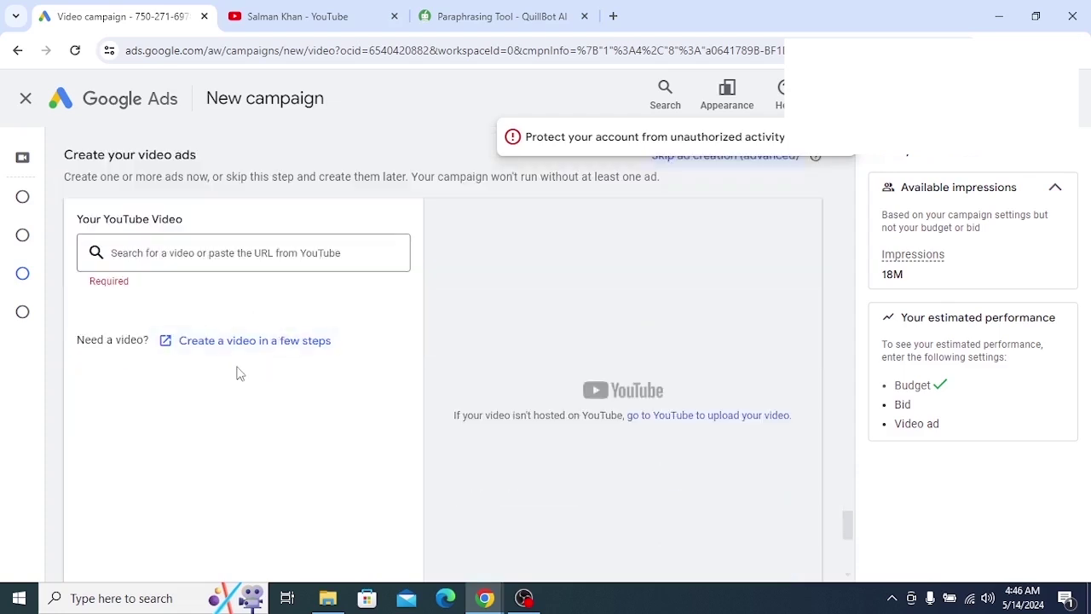
pyautogui.scroll(1, 199, 310)
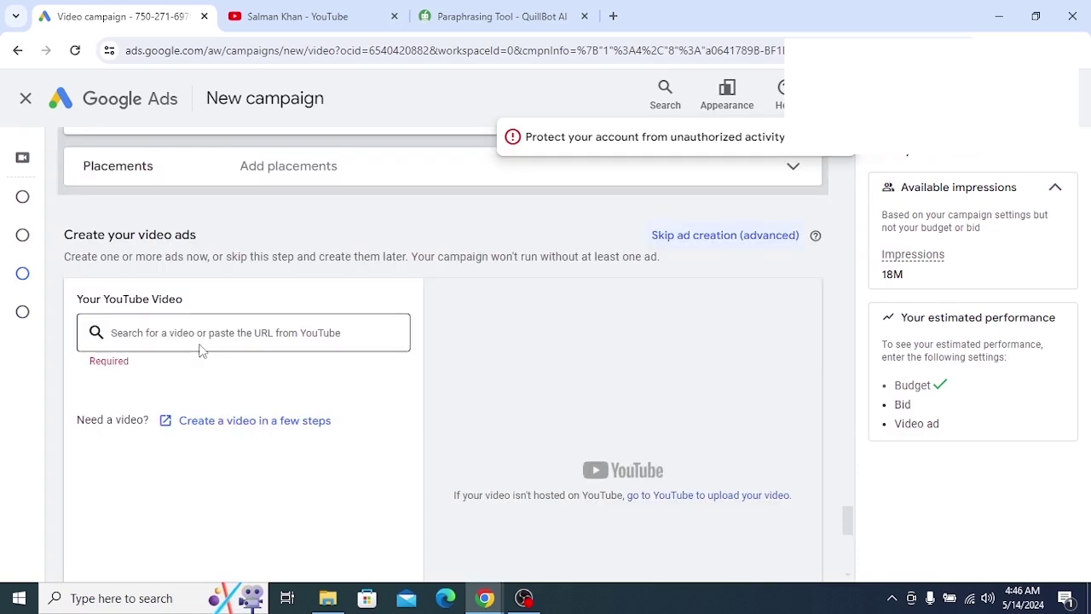
pyautogui.click(201, 347)
pyautogui.scroll(2, 210, 294)
pyautogui.scroll(-1, 207, 310)
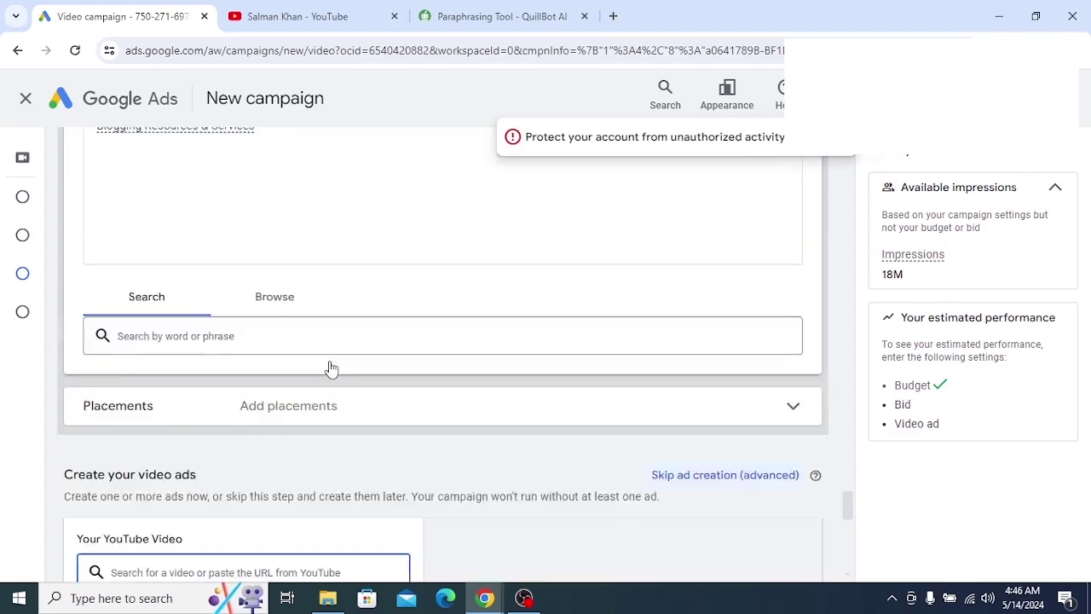
pyautogui.scroll(4, 328, 367)
pyautogui.scroll(12, 287, 373)
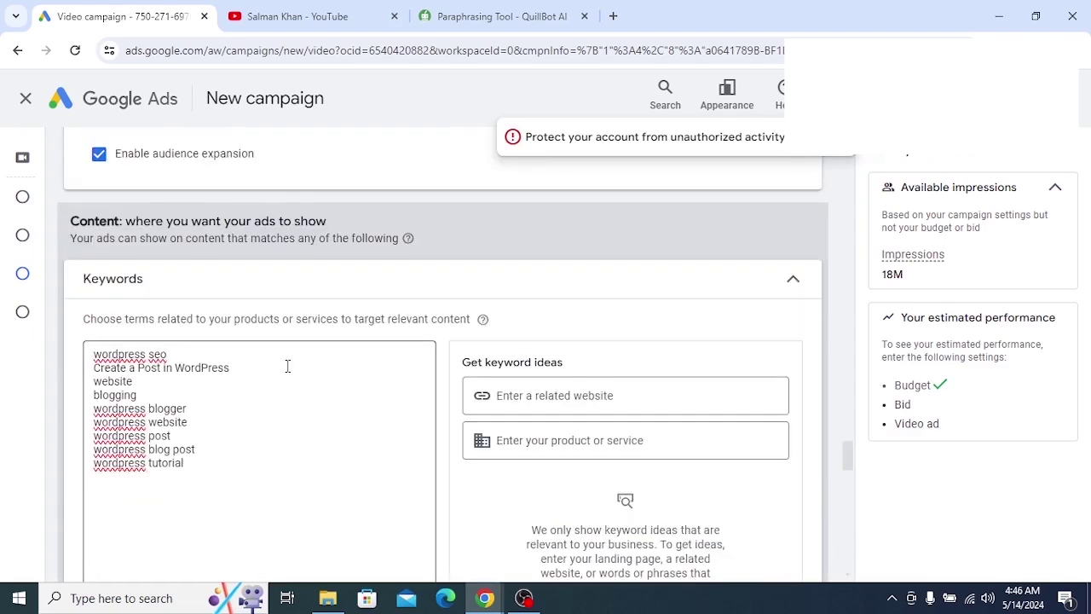
pyautogui.scroll(15, 287, 372)
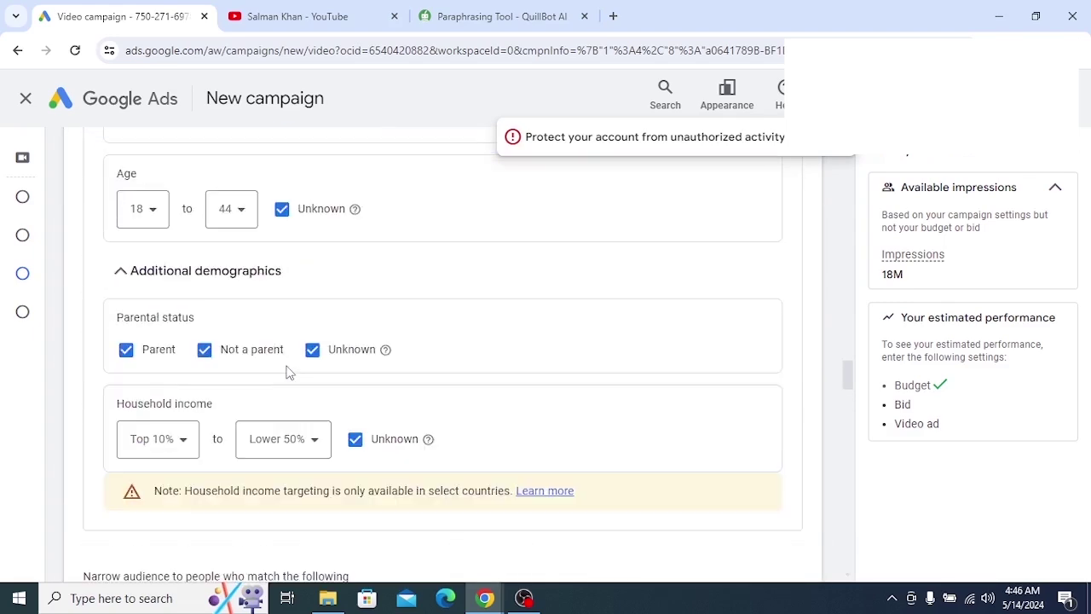
pyautogui.scroll(15, 288, 372)
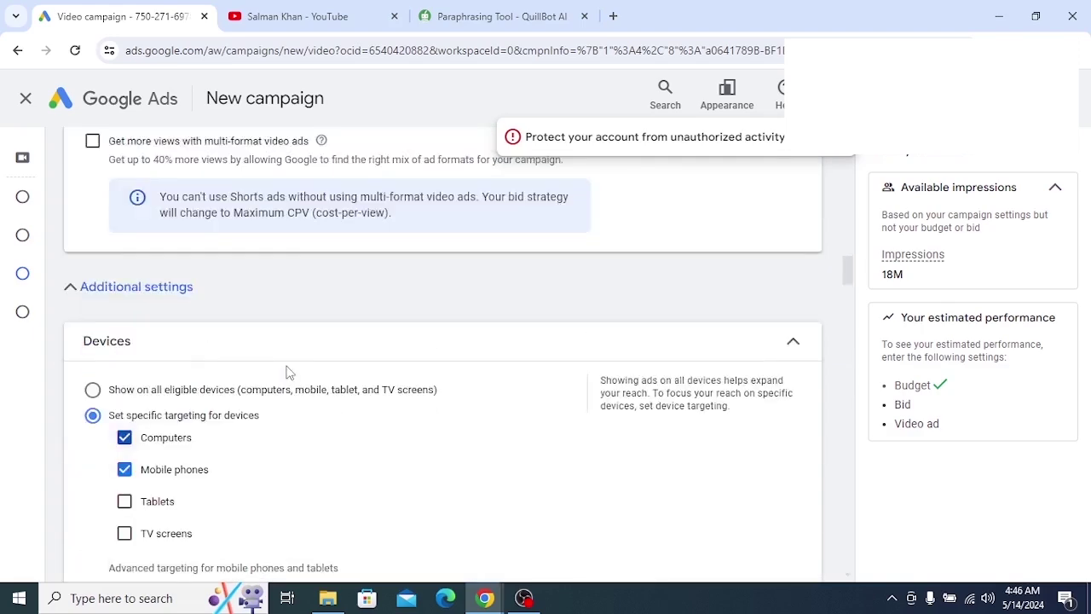
pyautogui.scroll(15, 287, 372)
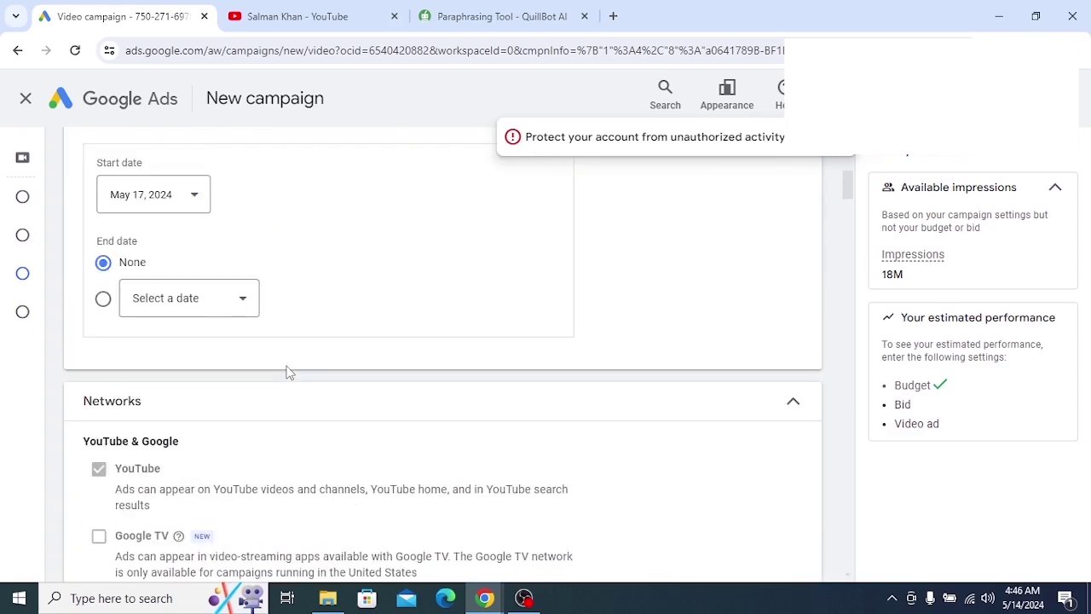
pyautogui.scroll(2, 287, 372)
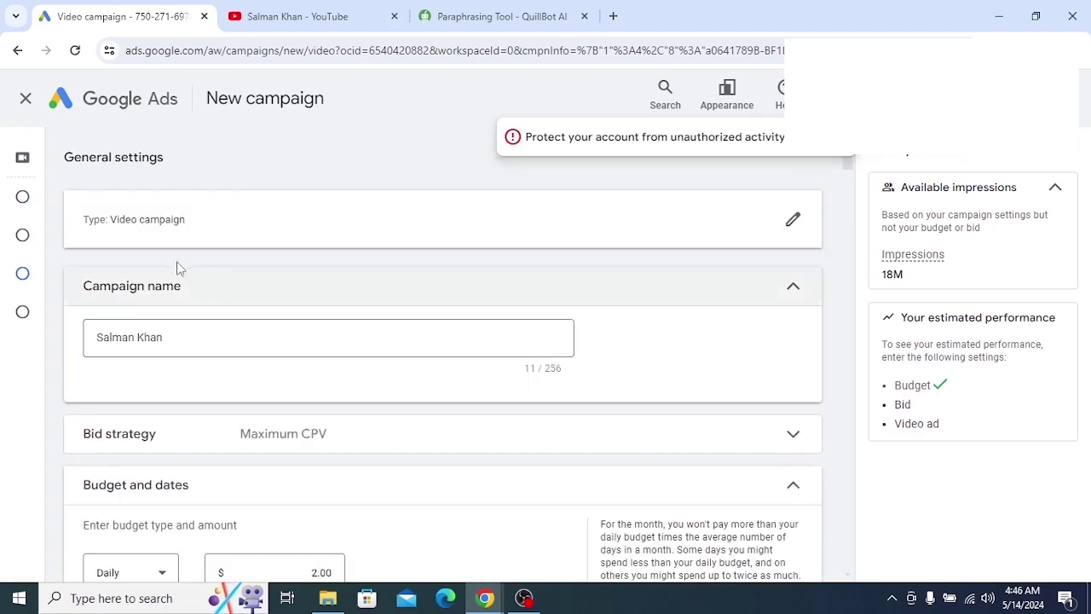
pyautogui.scroll(-1, 334, 344)
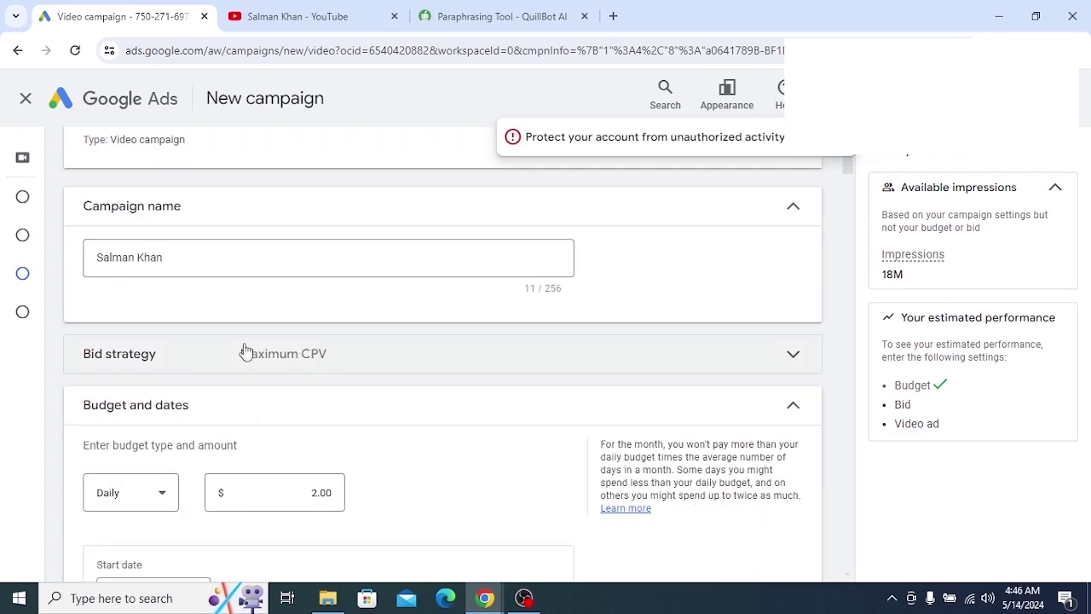
pyautogui.scroll(-2, 277, 372)
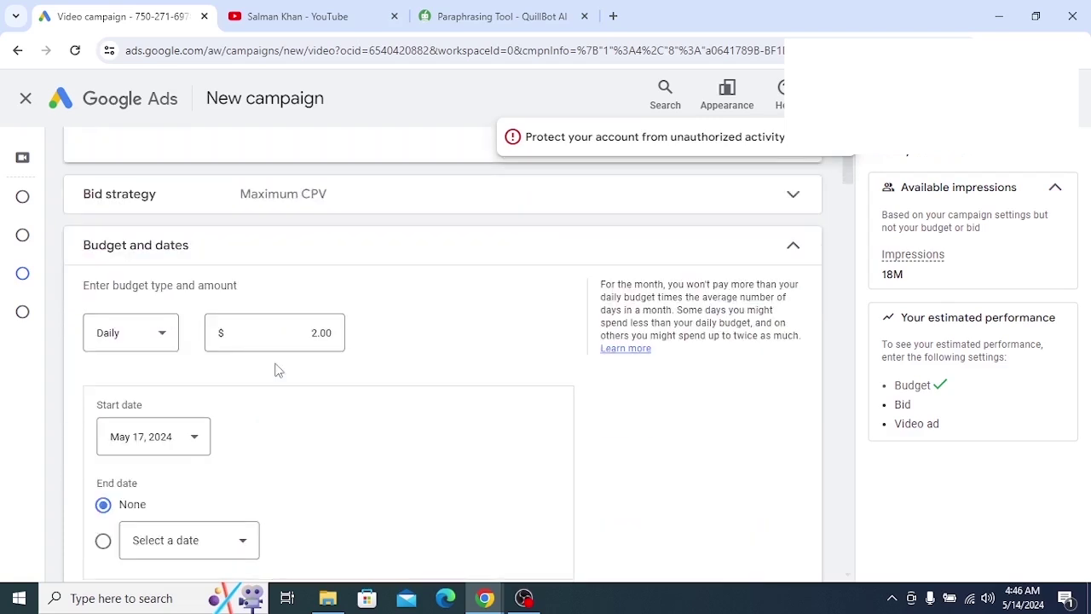
pyautogui.scroll(-1, 292, 382)
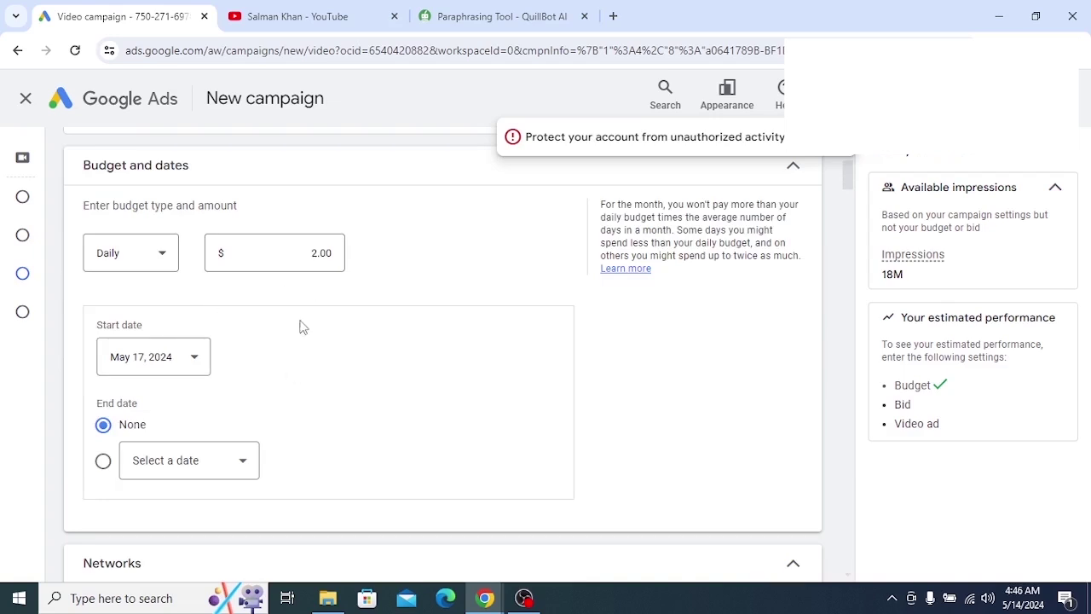
pyautogui.scroll(-1, 298, 325)
pyautogui.scroll(-1, 256, 309)
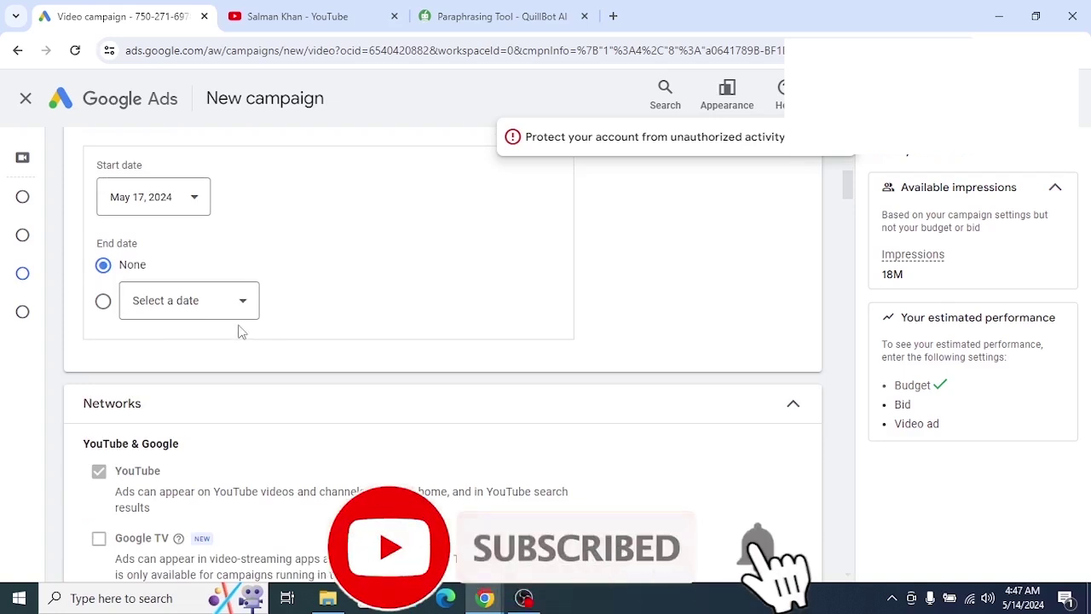
pyautogui.scroll(-2, 240, 329)
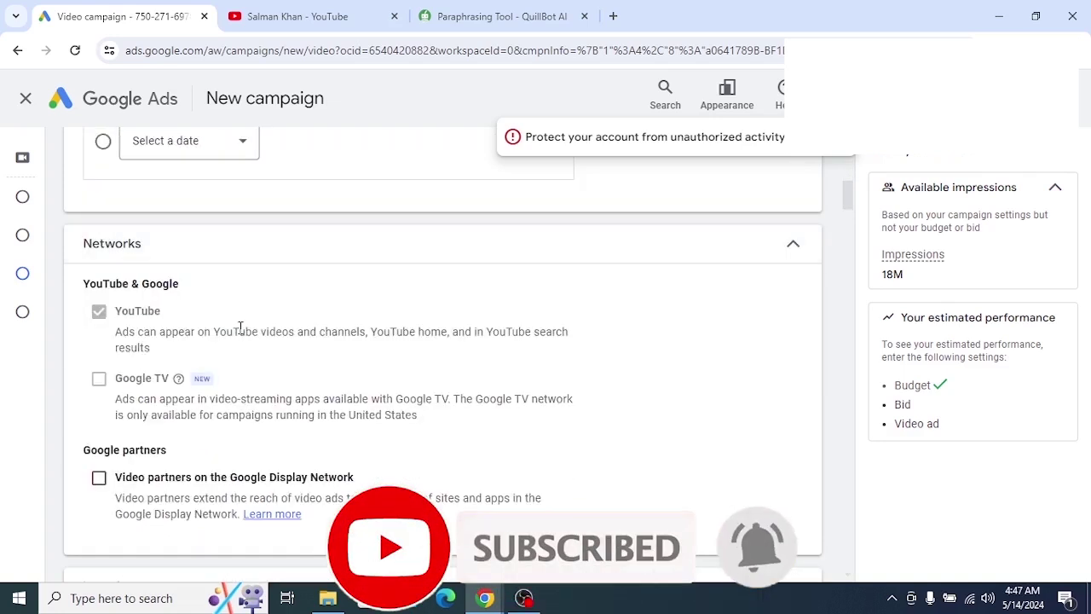
pyautogui.scroll(-1, 239, 331)
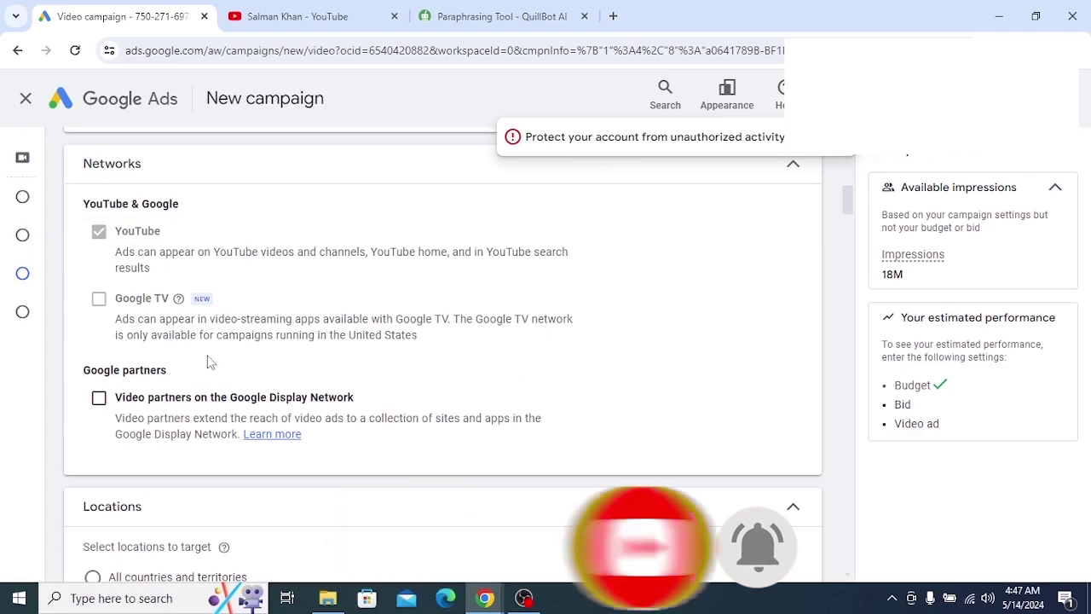
pyautogui.scroll(-3, 187, 351)
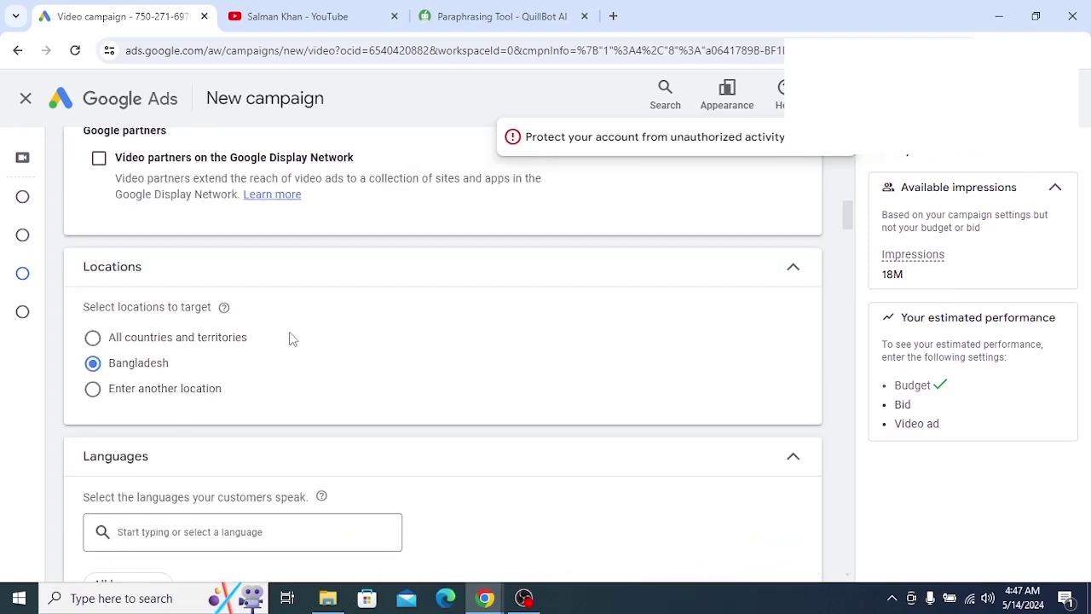
pyautogui.scroll(-2, 288, 338)
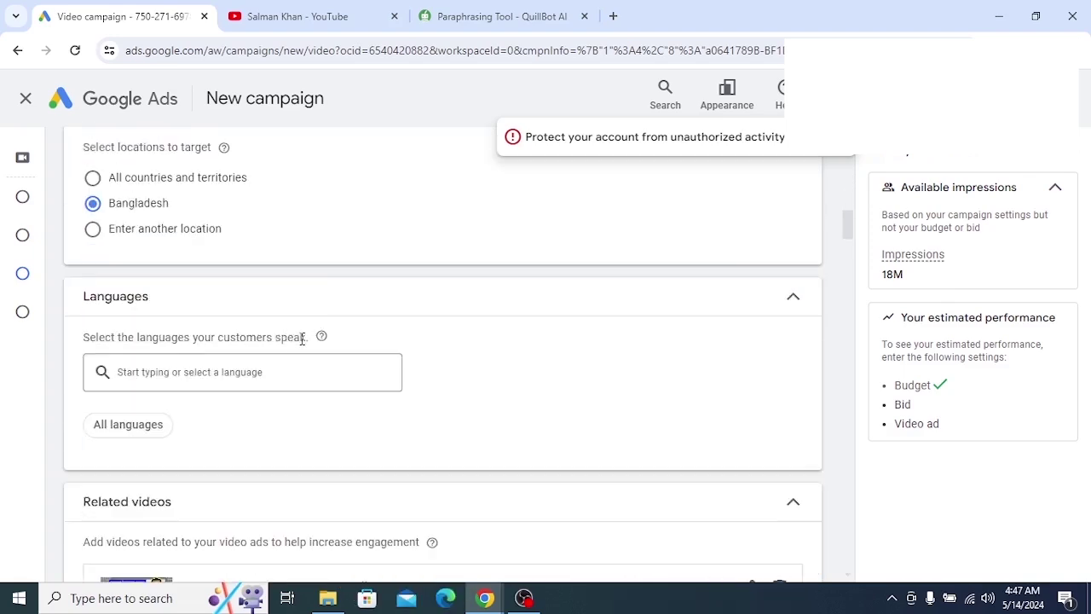
pyautogui.scroll(-1, 301, 338)
pyautogui.scroll(-3, 246, 357)
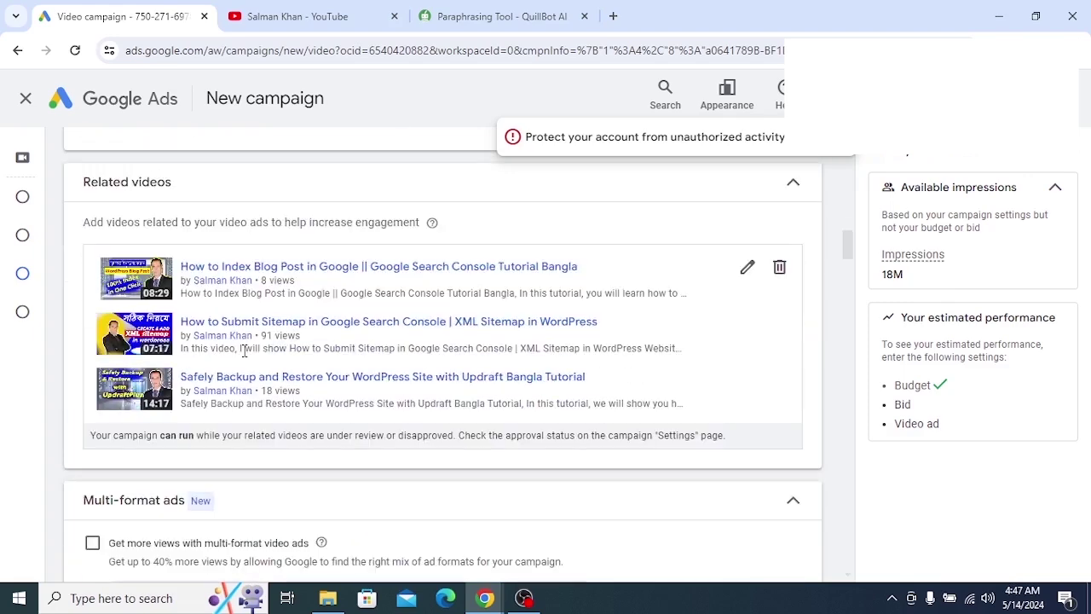
pyautogui.scroll(-3, 246, 404)
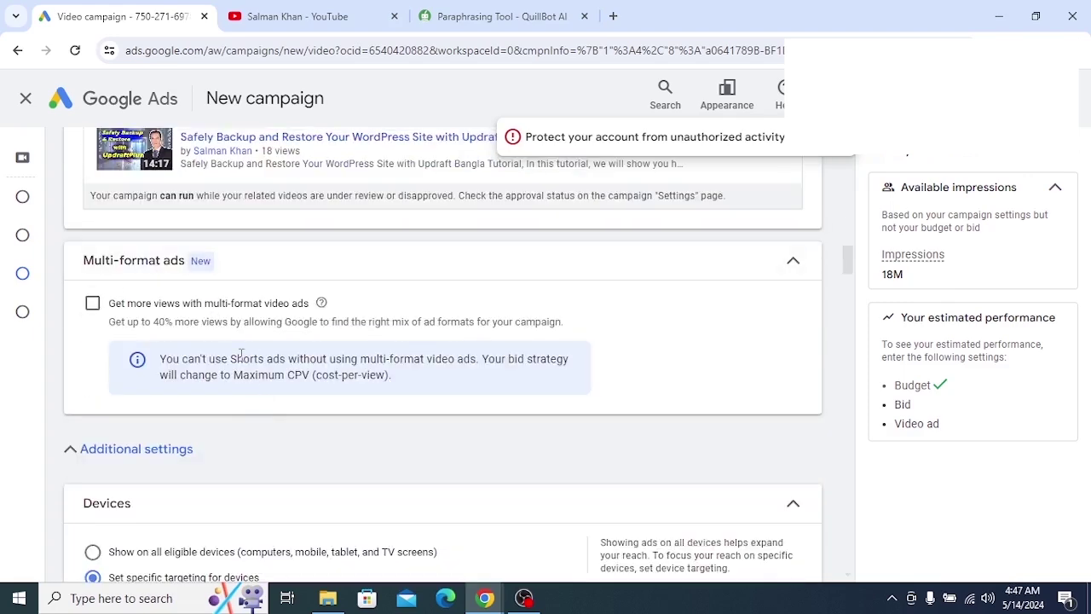
pyautogui.scroll(-4, 253, 359)
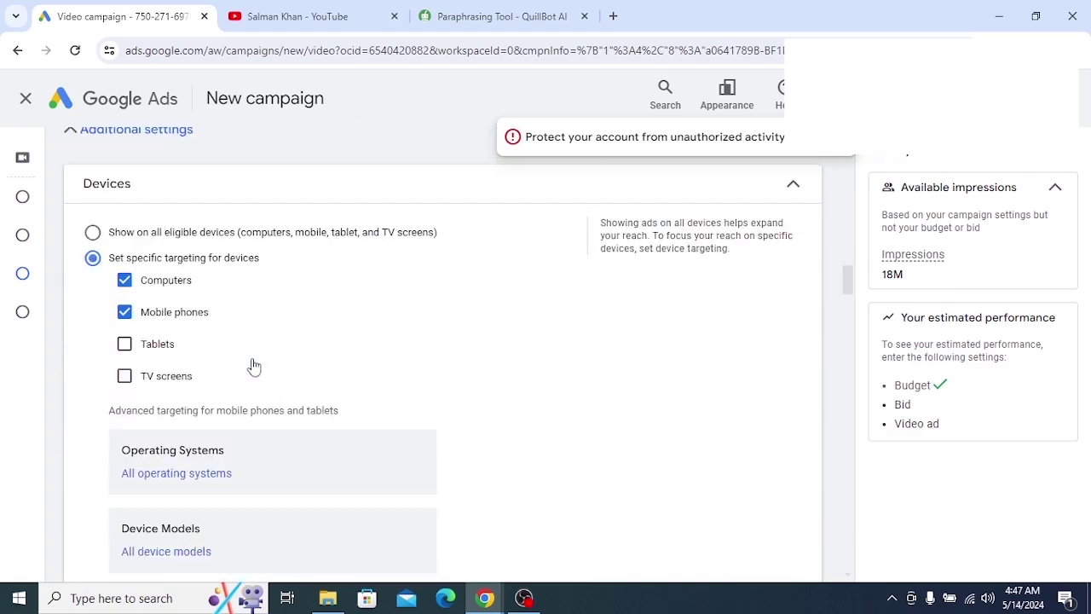
pyautogui.scroll(-2, 230, 375)
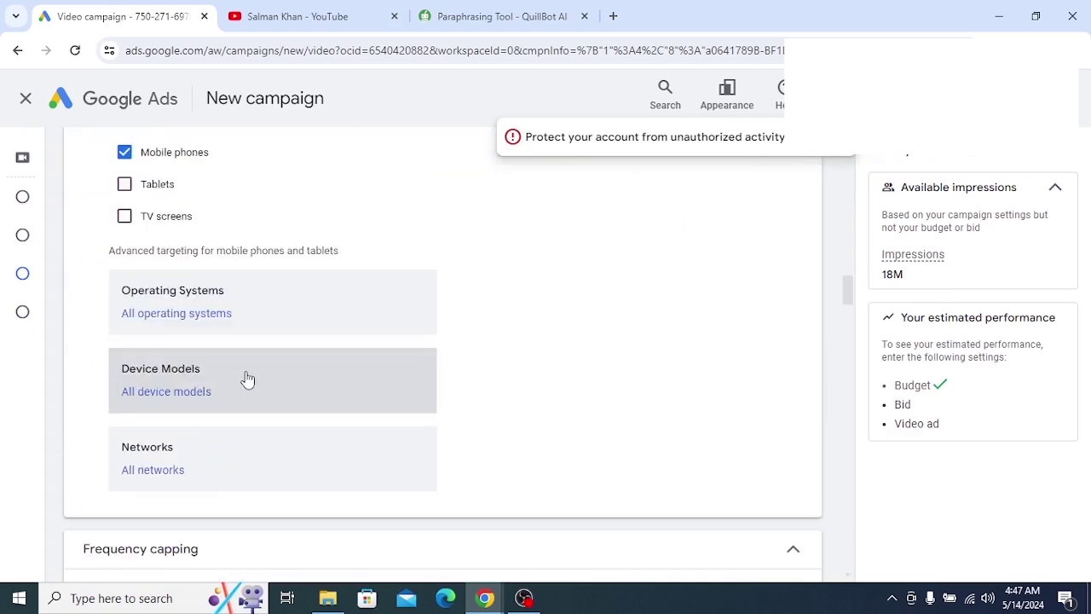
pyautogui.scroll(1, 246, 377)
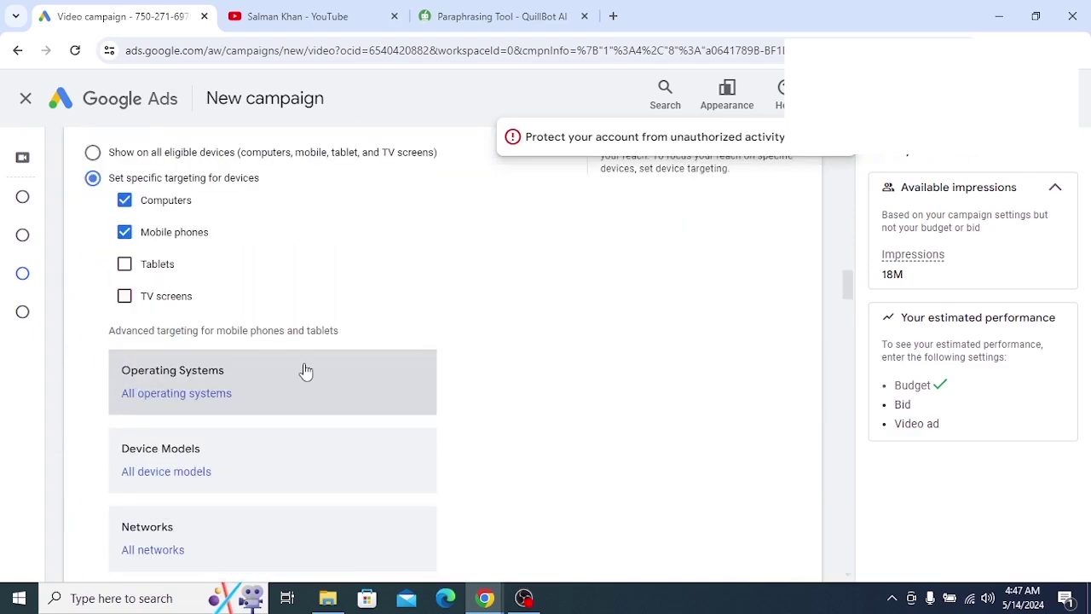
pyautogui.scroll(-3, 305, 371)
pyautogui.scroll(-2, 305, 368)
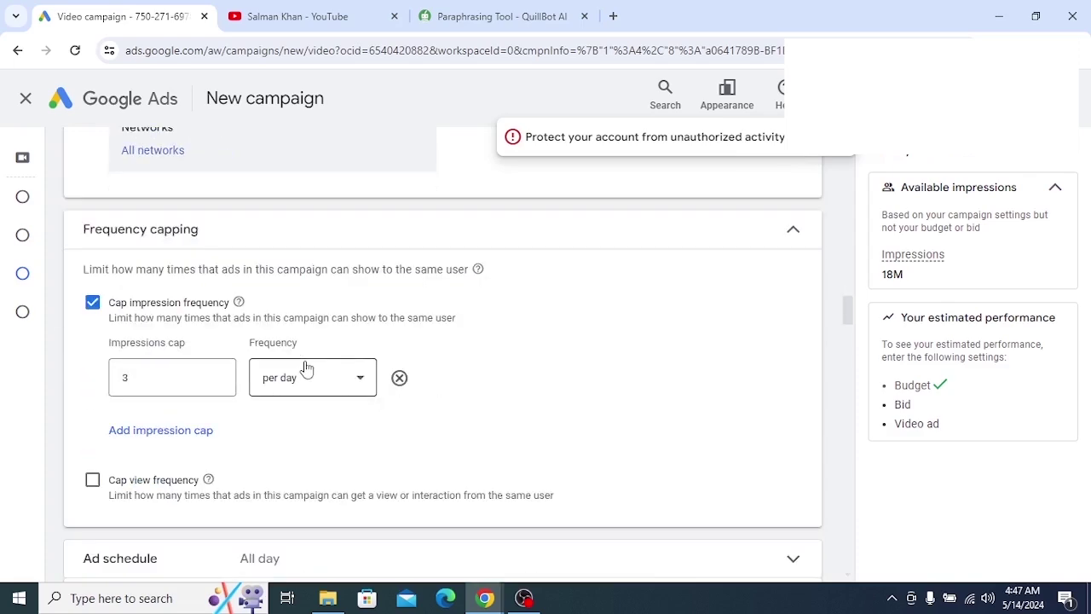
pyautogui.scroll(-2, 348, 388)
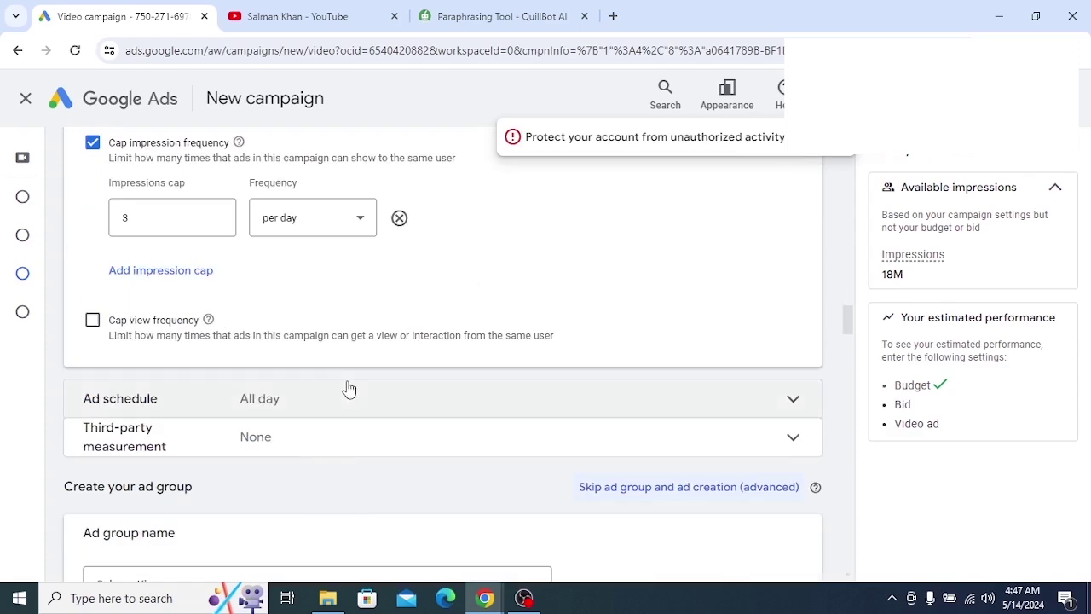
pyautogui.scroll(-1, 349, 388)
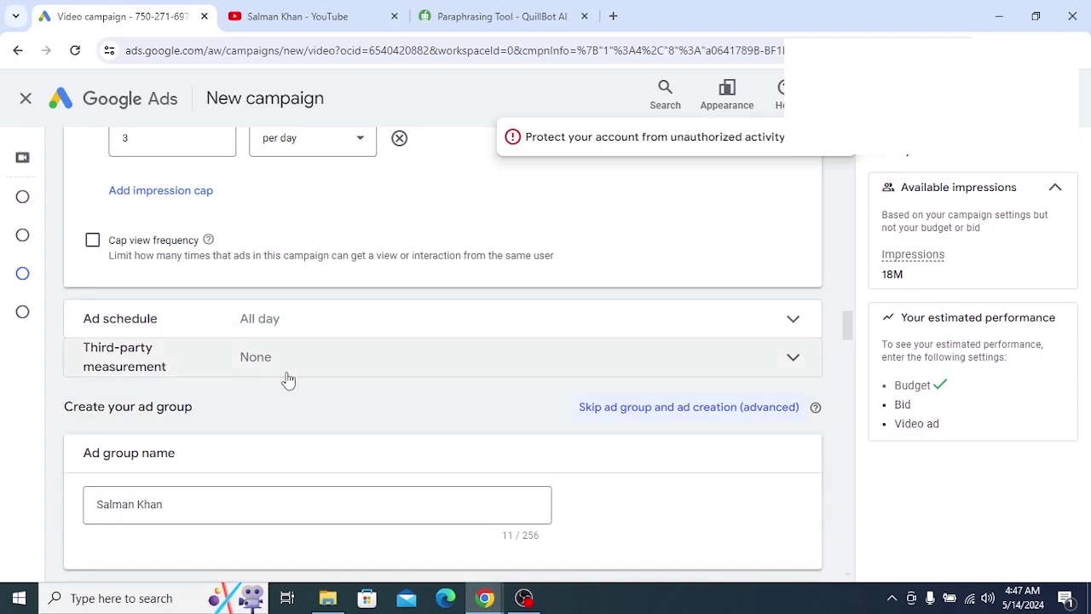
pyautogui.scroll(-3, 288, 380)
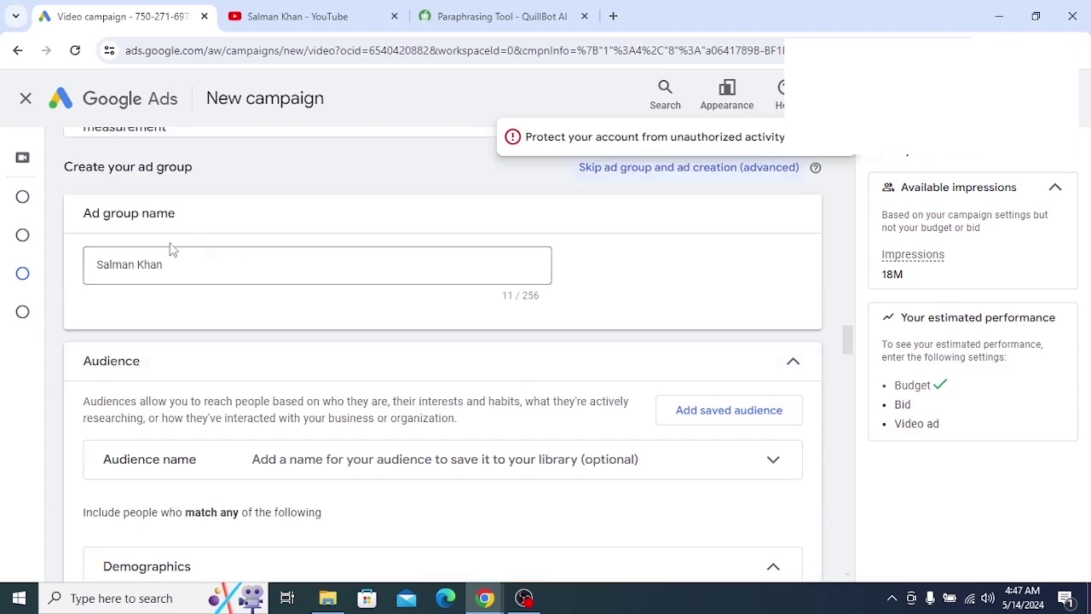
pyautogui.scroll(-1, 275, 299)
pyautogui.scroll(-1, 275, 299)
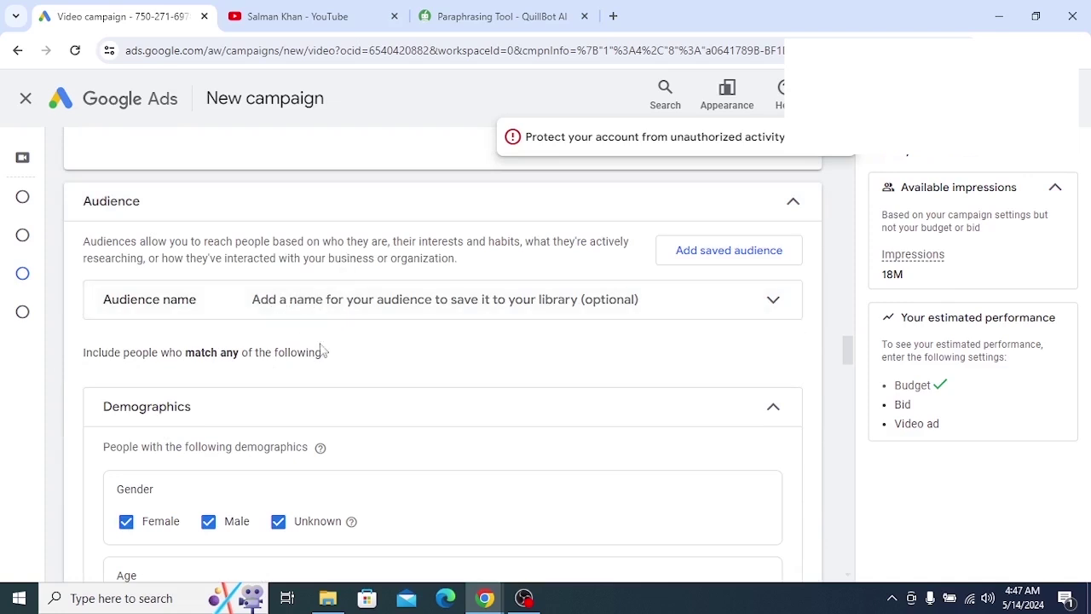
pyautogui.scroll(-3, 329, 324)
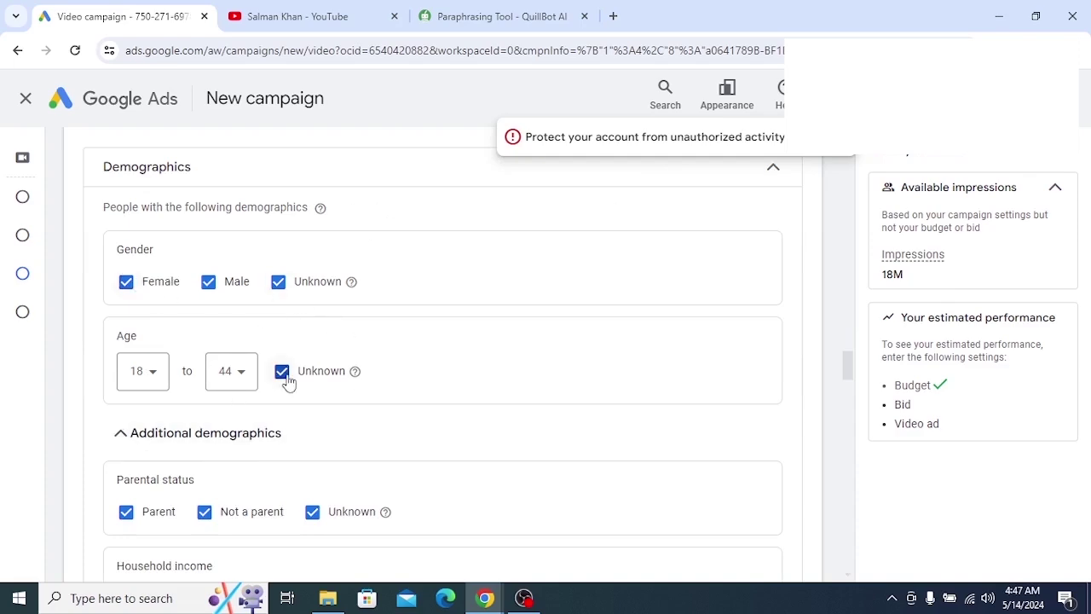
pyautogui.scroll(-3, 286, 380)
pyautogui.scroll(-1, 288, 382)
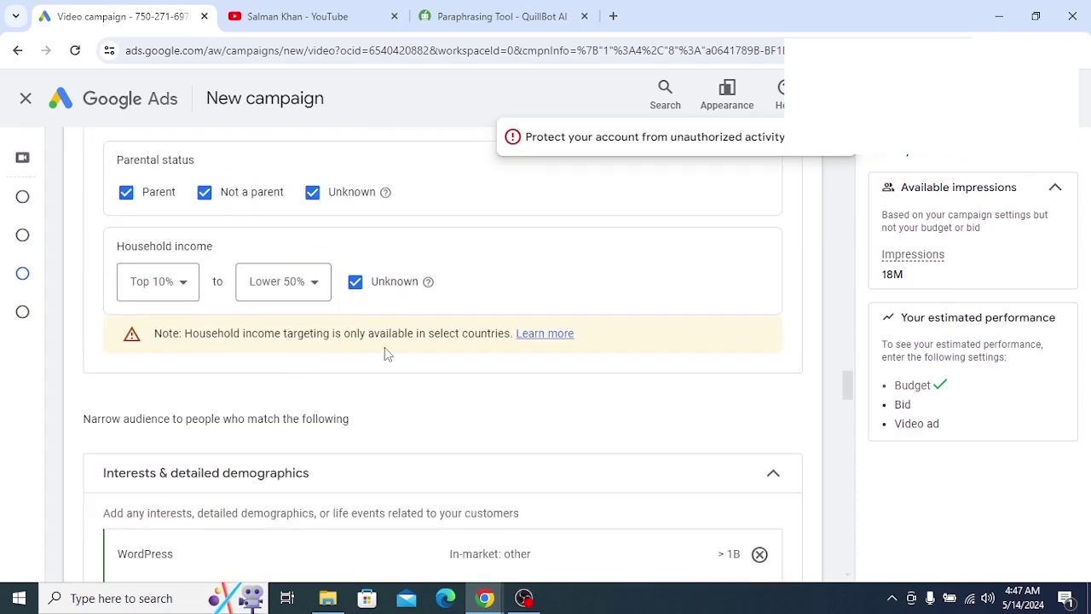
pyautogui.scroll(-3, 309, 348)
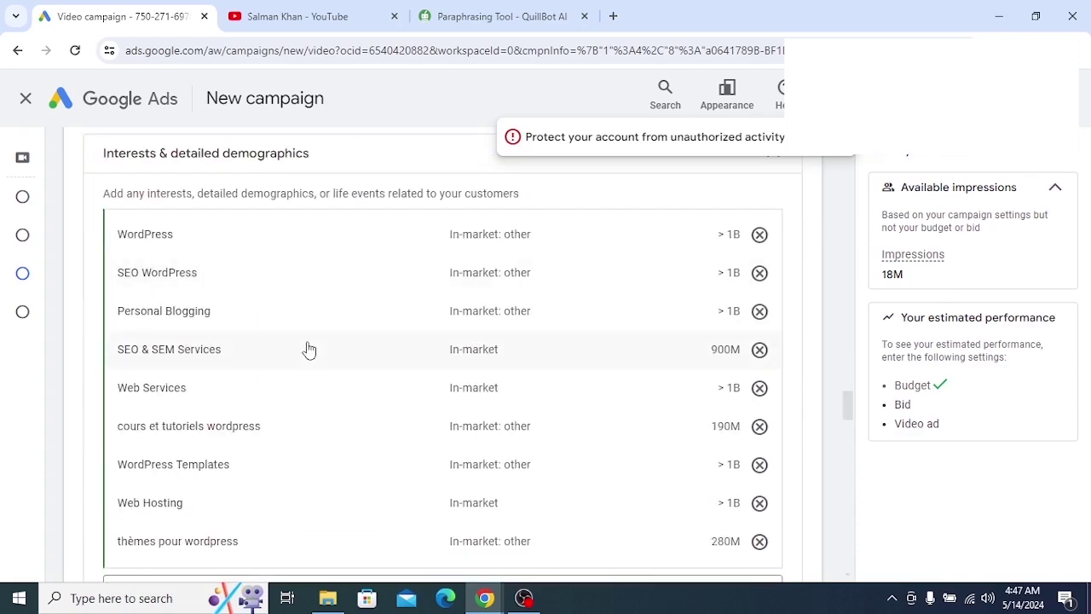
pyautogui.scroll(2, 309, 348)
pyautogui.scroll(-6, 310, 349)
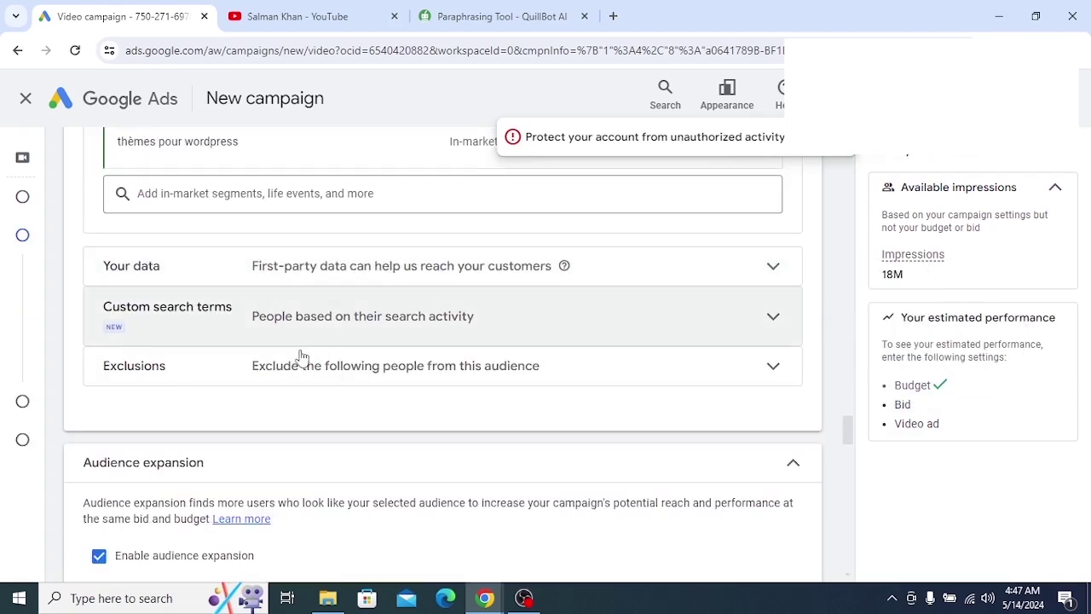
pyautogui.scroll(-2, 321, 364)
pyautogui.scroll(-2, 321, 365)
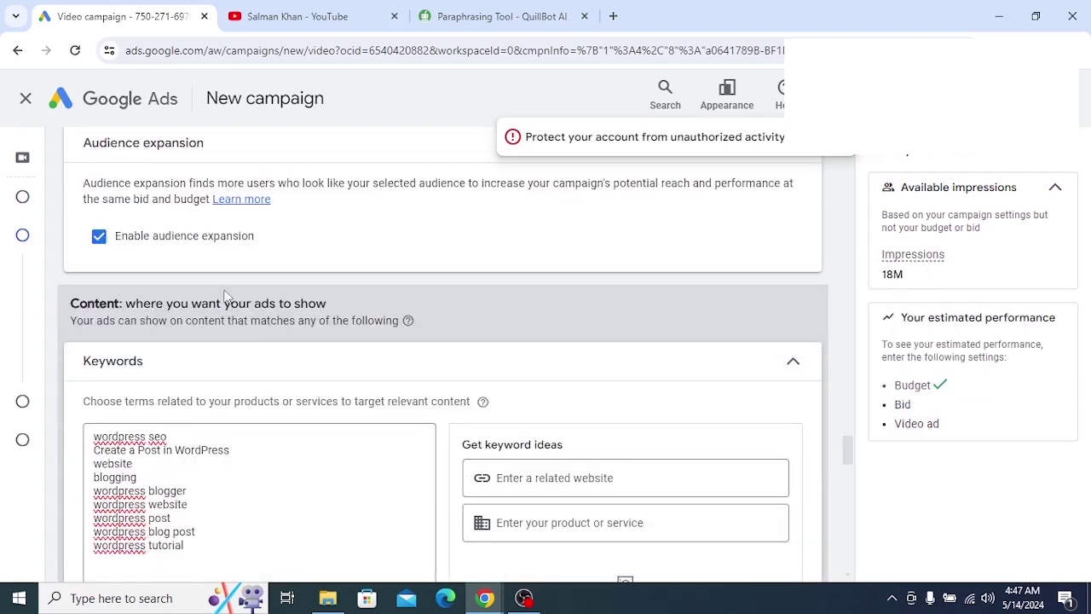
pyautogui.scroll(1, 305, 344)
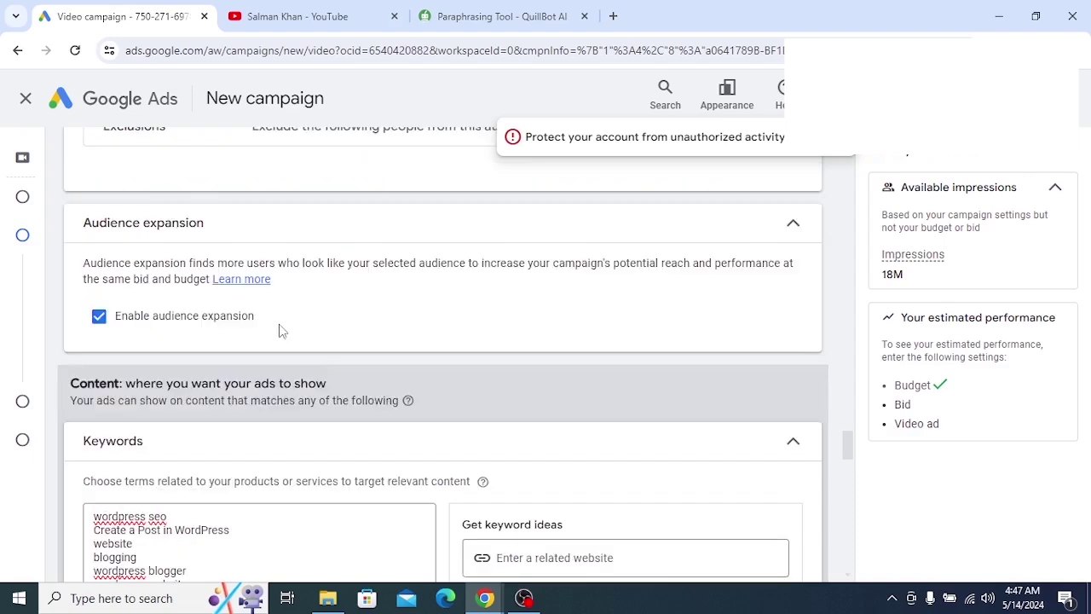
pyautogui.scroll(-2, 183, 328)
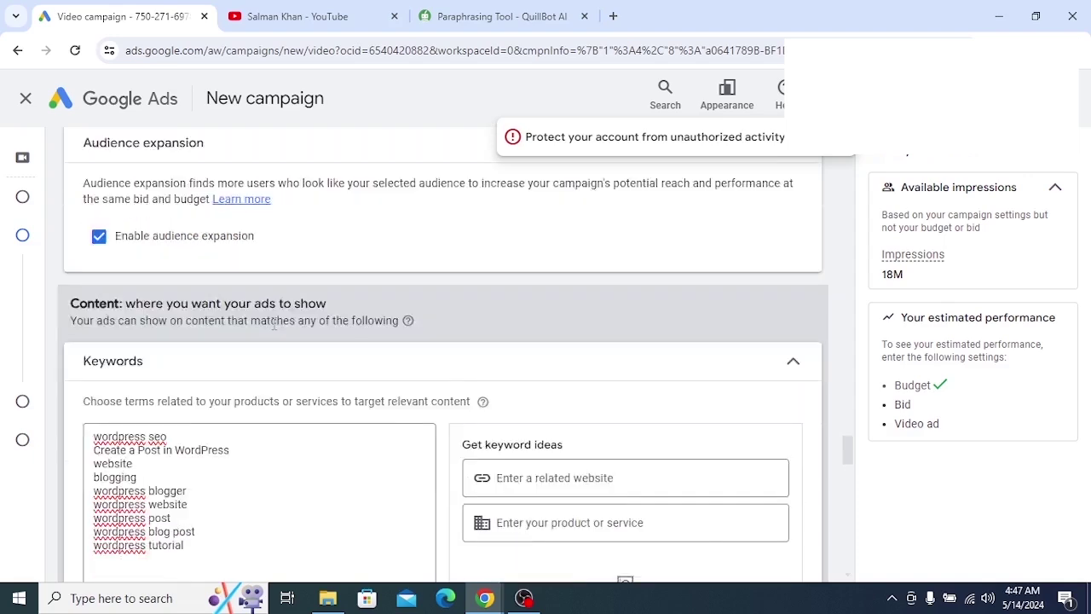
pyautogui.scroll(-2, 195, 379)
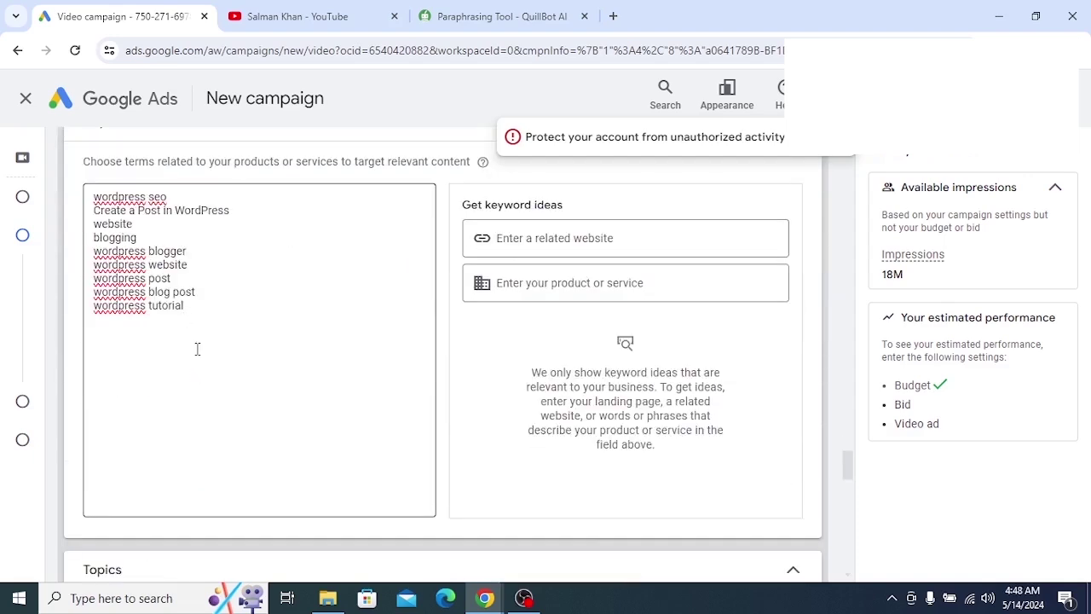
pyautogui.scroll(-5, 196, 349)
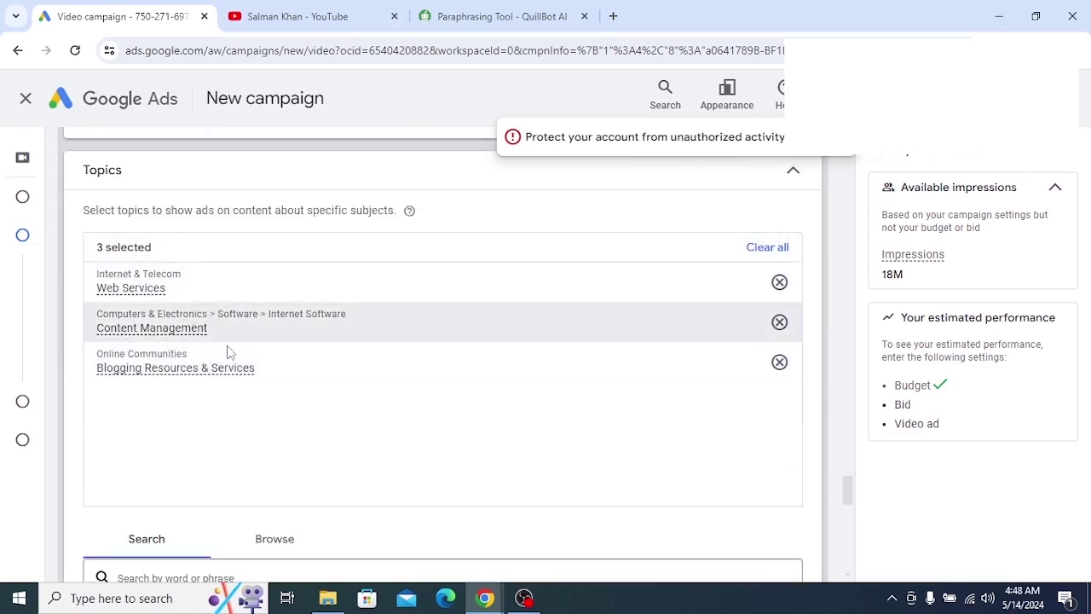
pyautogui.moveTo(236, 366)
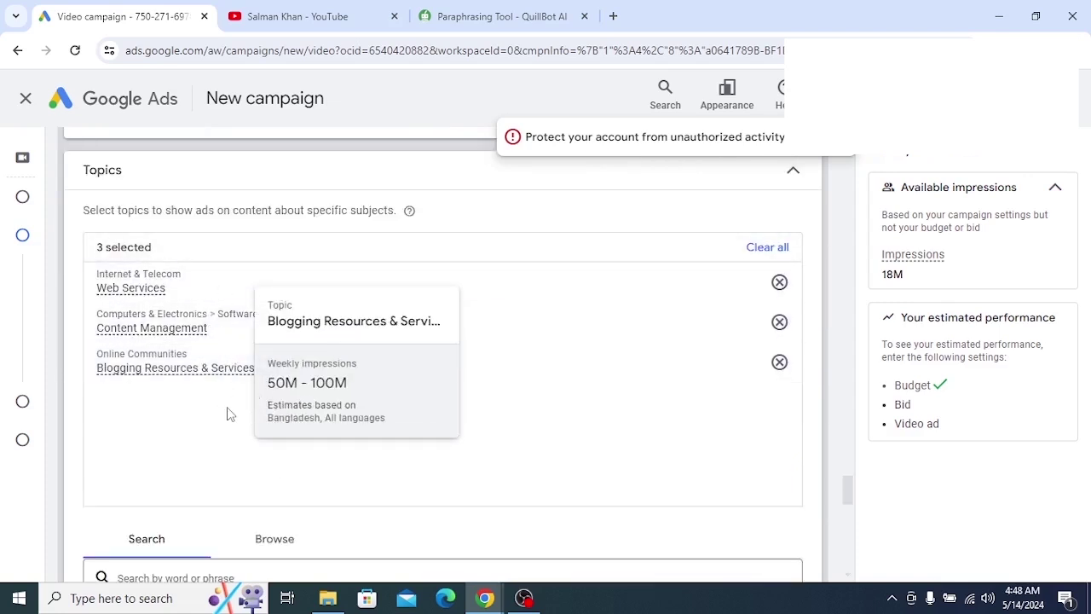
pyautogui.scroll(-3, 227, 414)
pyautogui.scroll(-1, 248, 365)
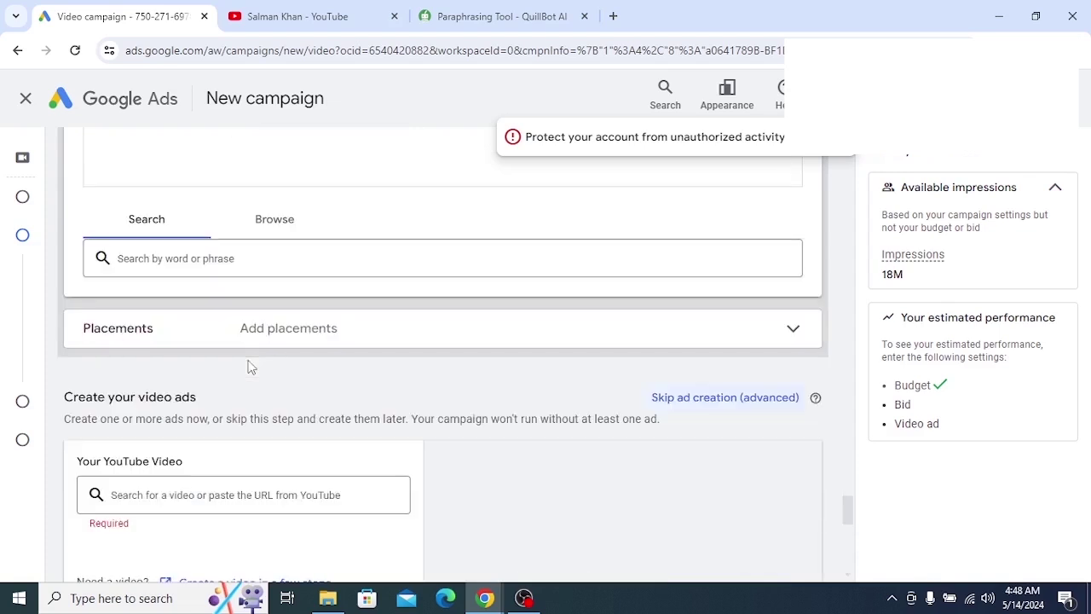
# Switch from the campaign form to the YouTube channel's Videos tab
pyautogui.scroll(-2, 251, 365)
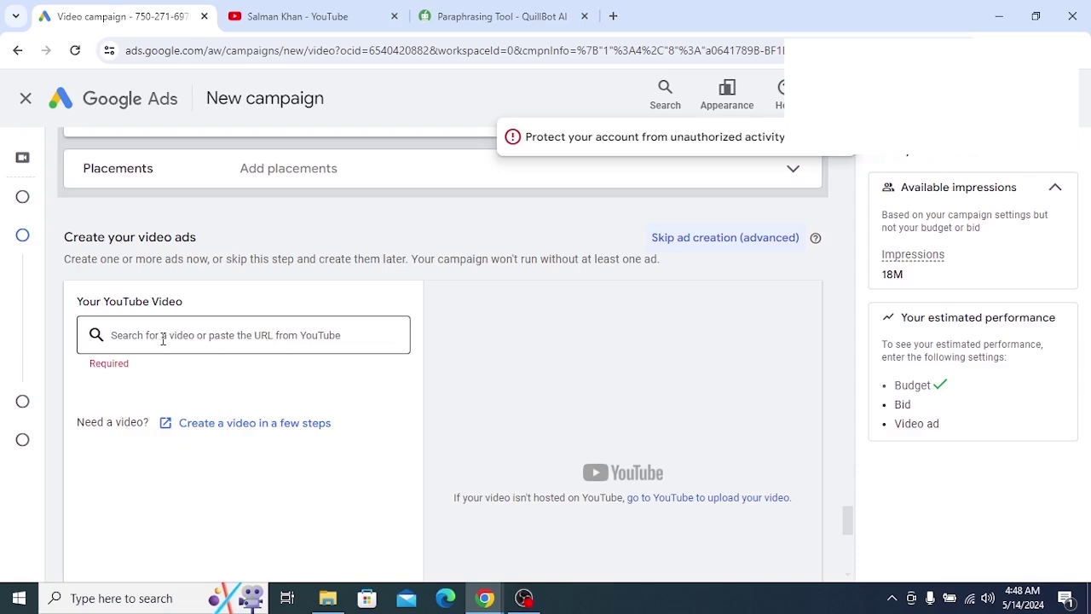
pyautogui.click(311, 12)
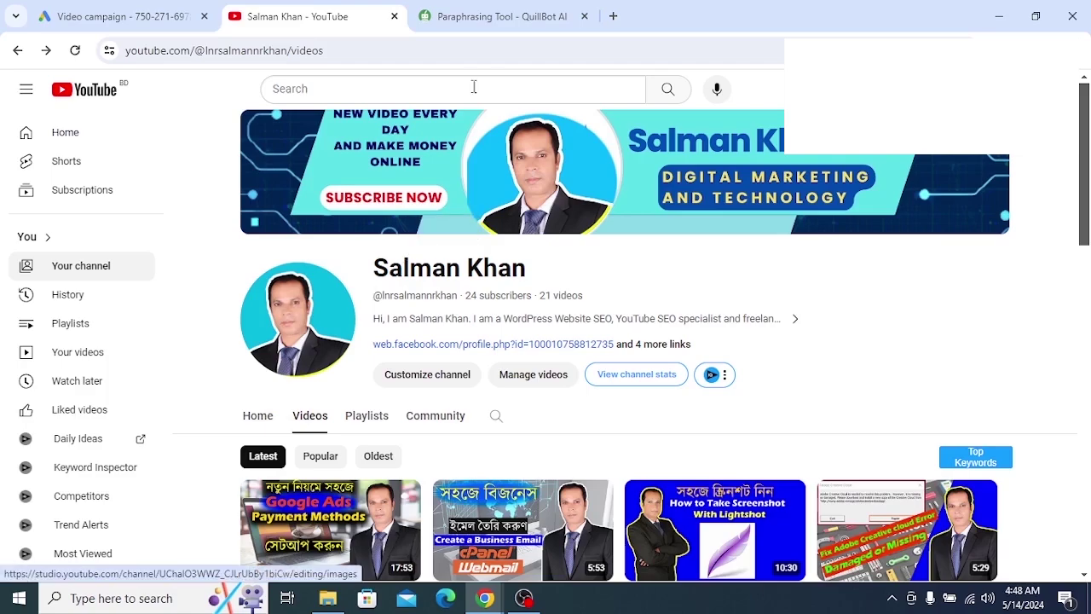
# Close QuillBot, copy the WordPress Bangla Tutorial video's share link, and return to Google Ads
pyautogui.click(584, 16)
pyautogui.scroll(-5, 401, 247)
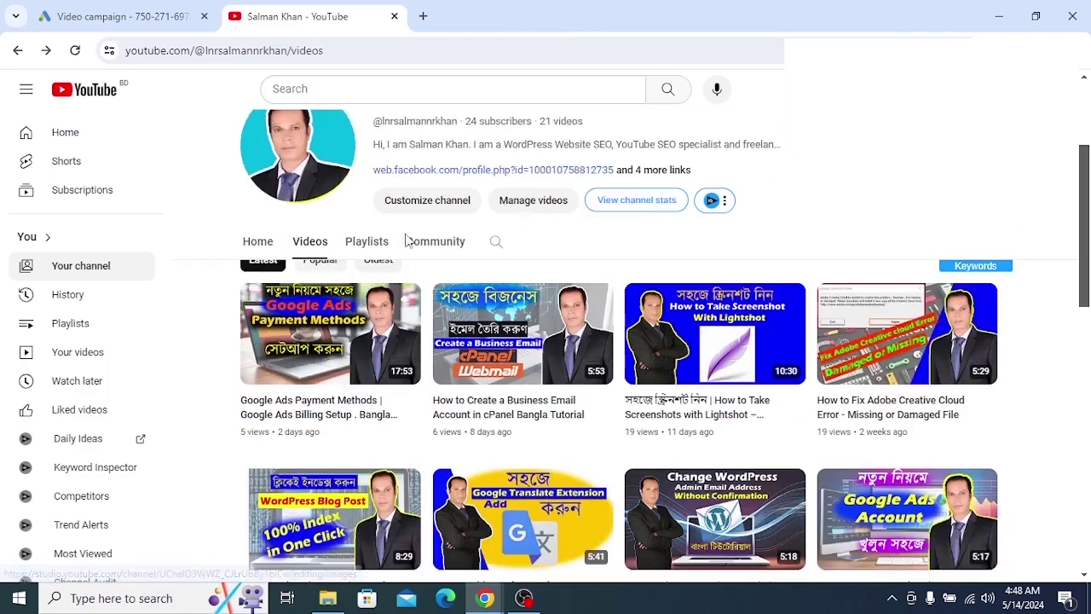
pyautogui.scroll(-3, 401, 249)
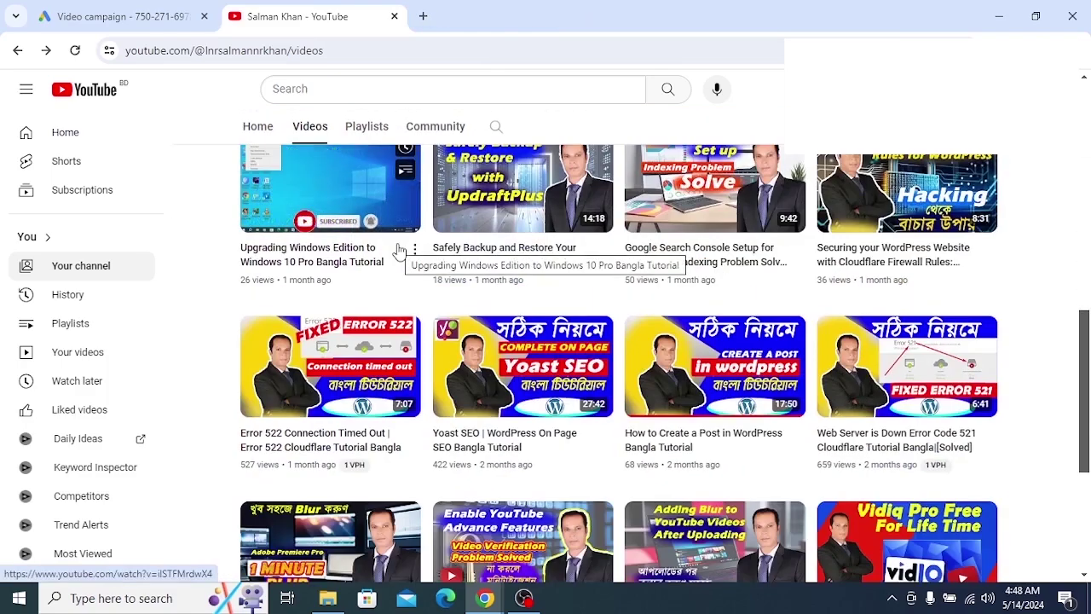
pyautogui.moveTo(474, 17); pyautogui.dragTo(370, 32)
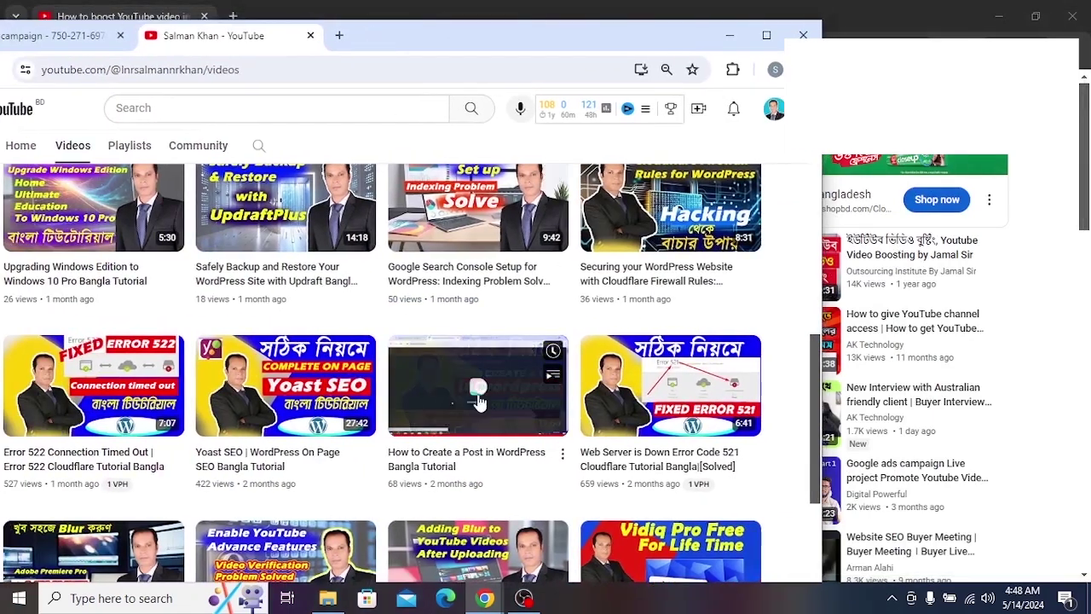
pyautogui.click(562, 456)
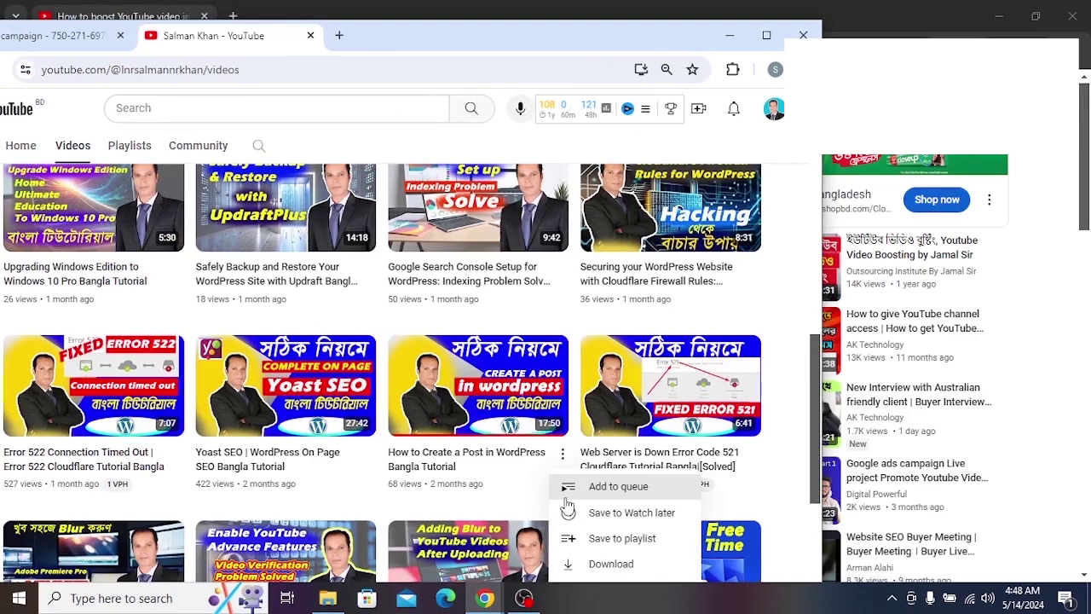
pyautogui.moveTo(546, 48); pyautogui.dragTo(545, 37)
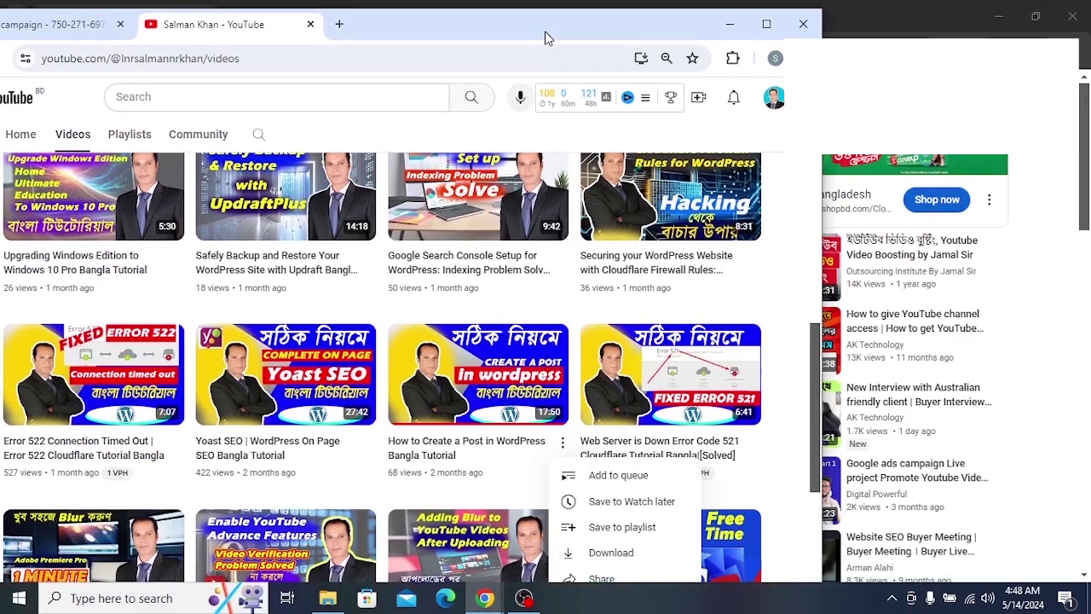
pyautogui.click(599, 579)
pyautogui.click(505, 421)
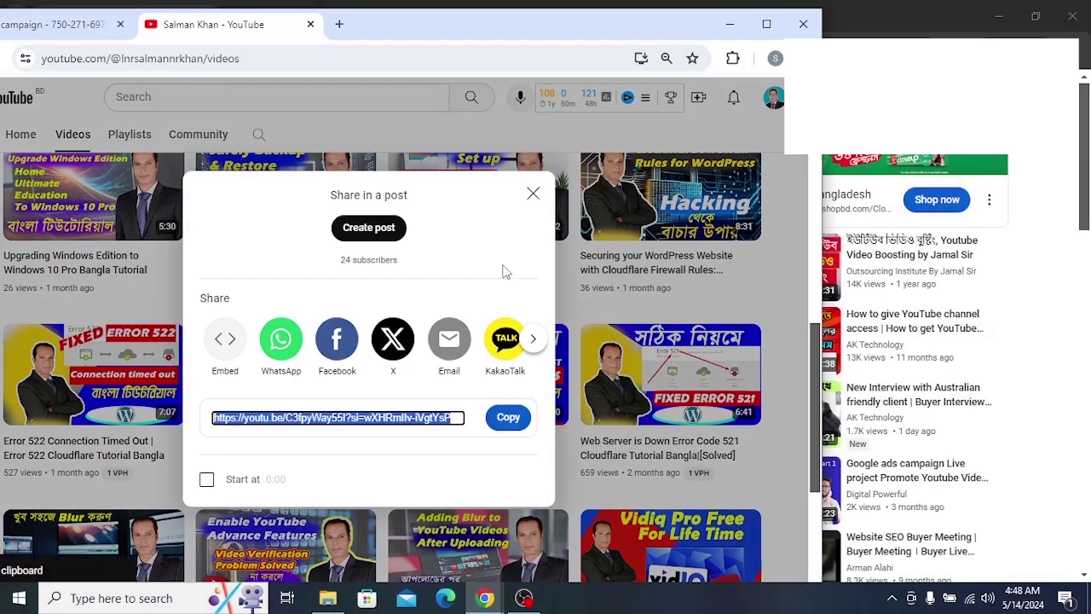
pyautogui.click(534, 194)
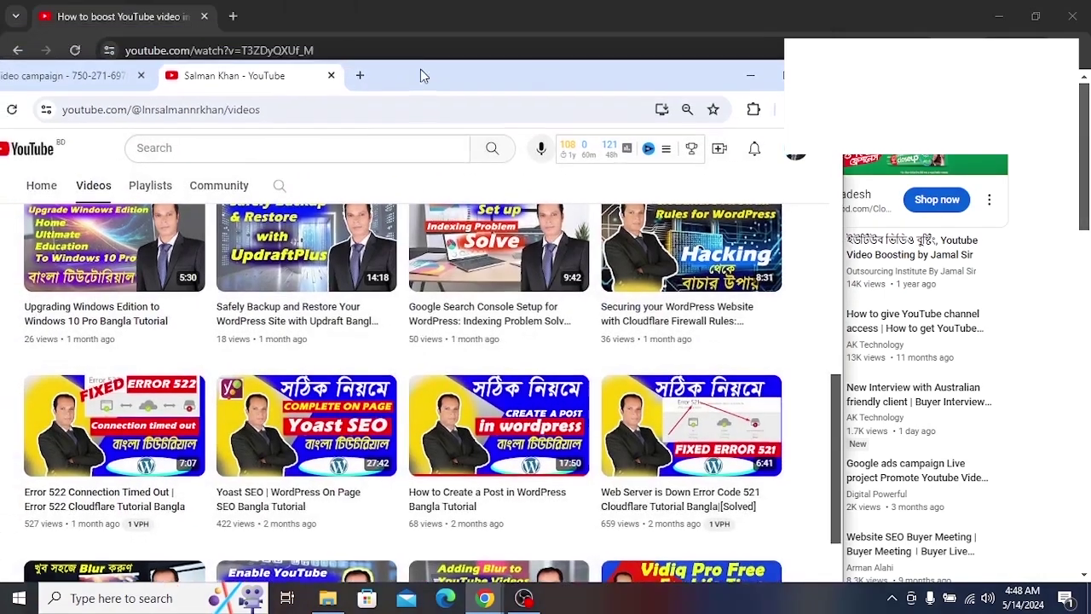
pyautogui.hotkey('ctrl', 'shift', 'Tab')
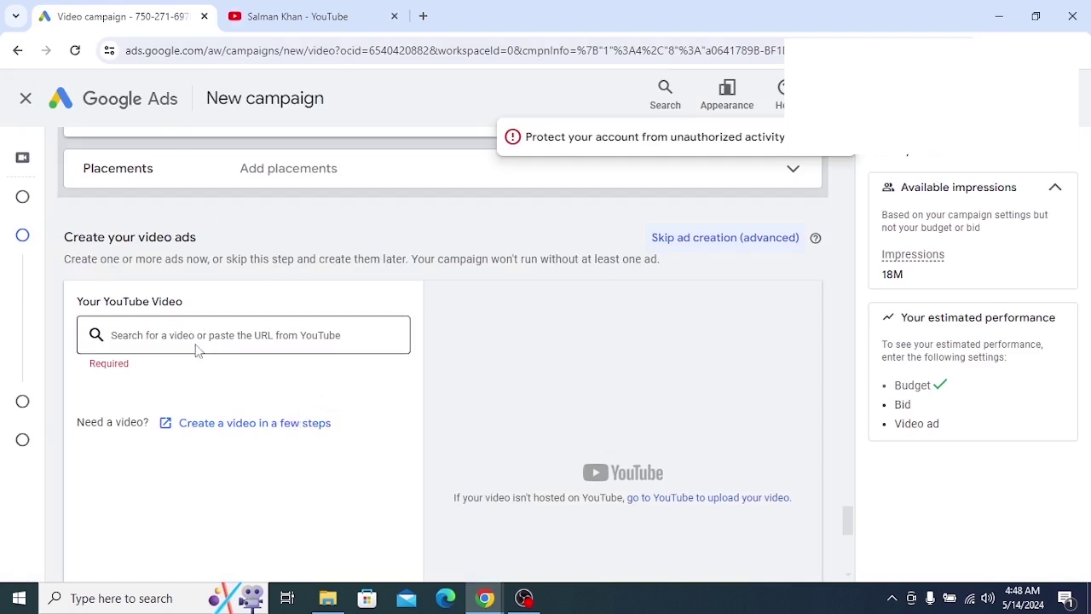
# Paste the copied WordPress post video link into the YouTube video field
pyautogui.click(223, 333)
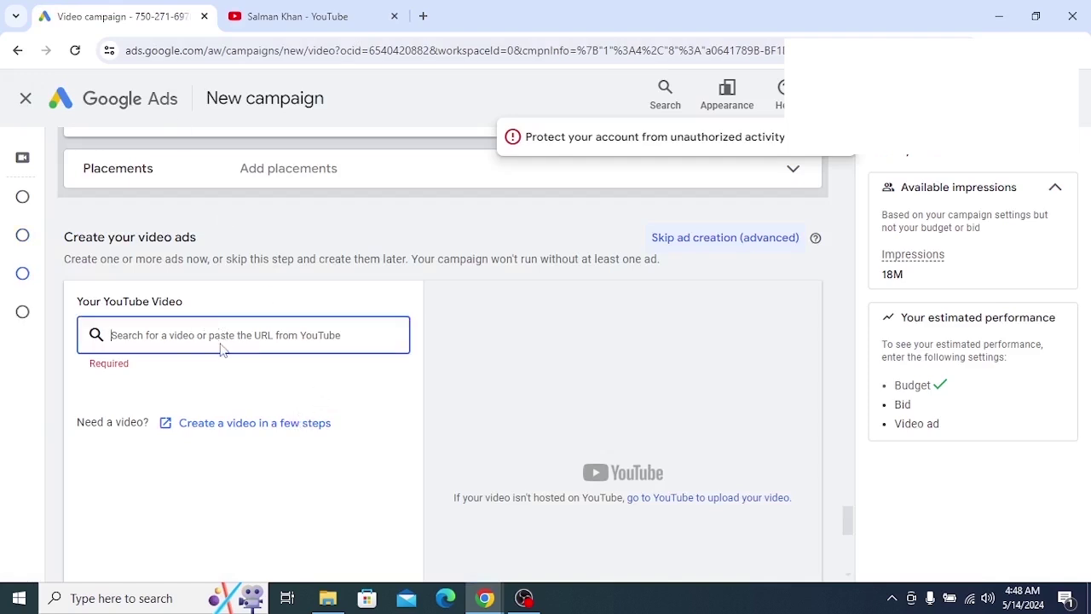
pyautogui.rightClick(227, 341)
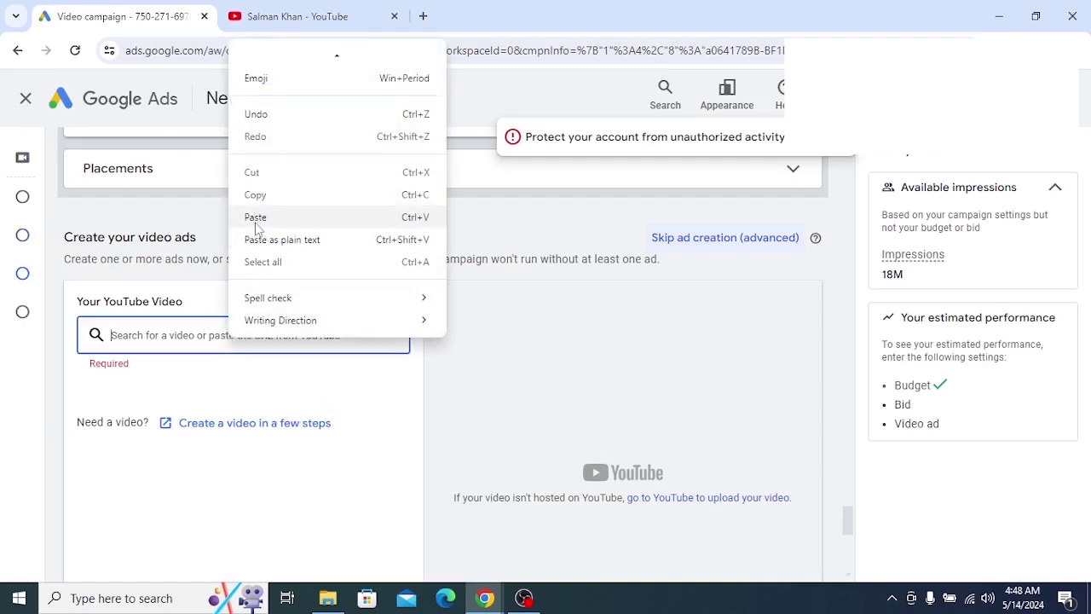
pyautogui.click(255, 220)
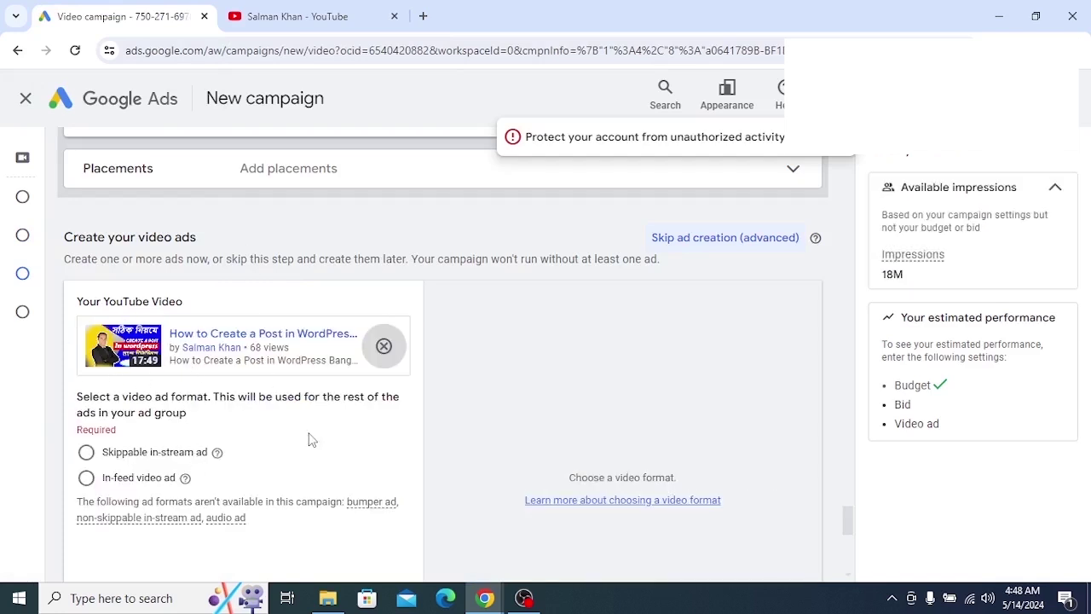
# Choose the Skippable in-stream ad format
pyautogui.scroll(-1, 311, 439)
pyautogui.scroll(2, 306, 439)
pyautogui.scroll(-2, 302, 440)
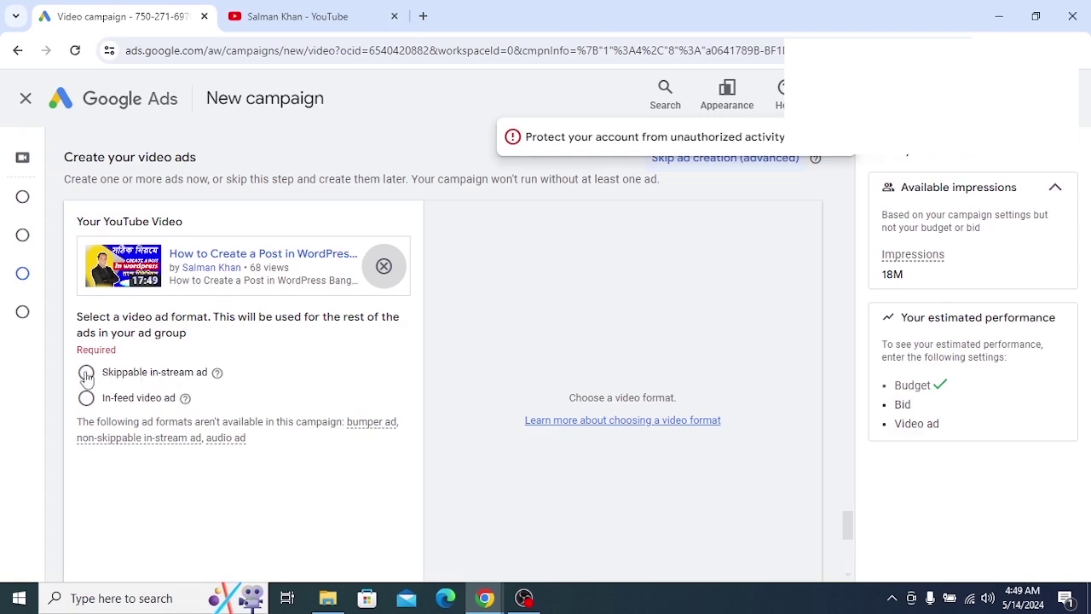
pyautogui.click(86, 373)
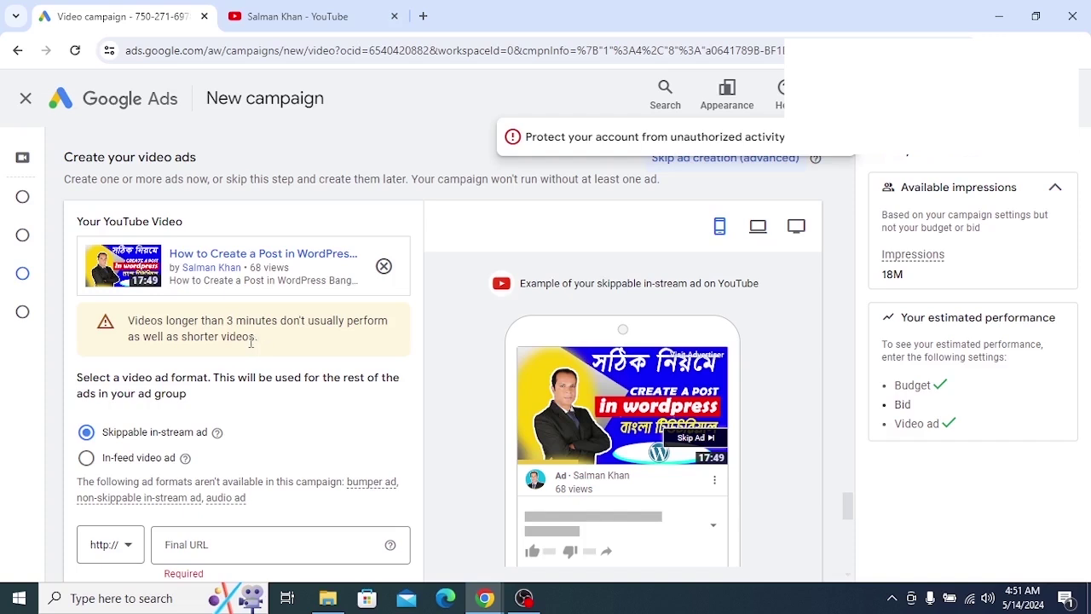
# Switch the ad format from Skippable in-stream to In-feed video ad, then click into the Headline field
pyautogui.moveTo(251, 342); pyautogui.dragTo(131, 326)
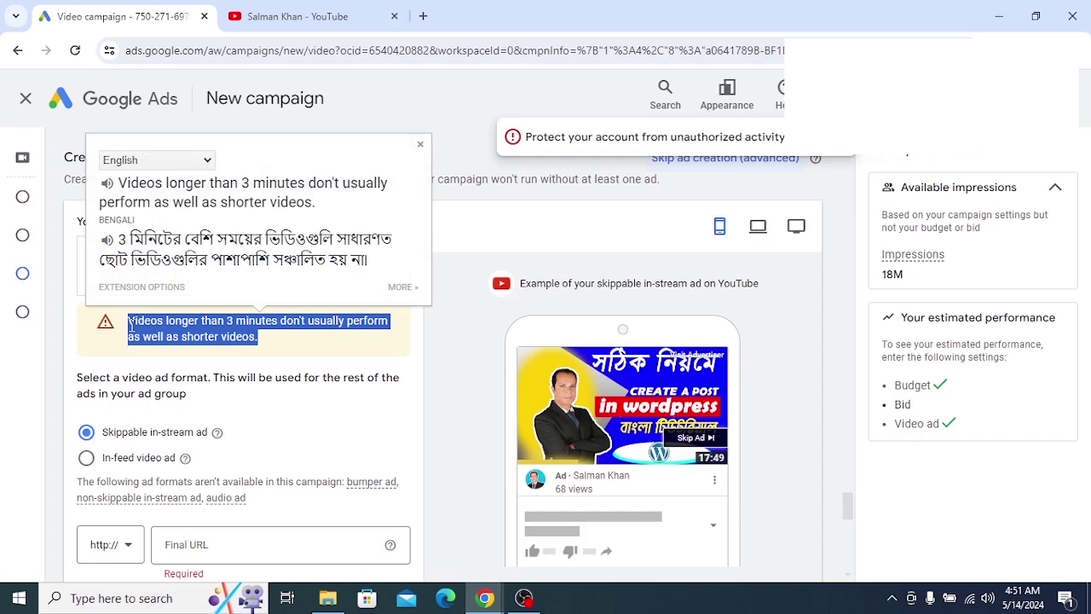
pyautogui.click(275, 371)
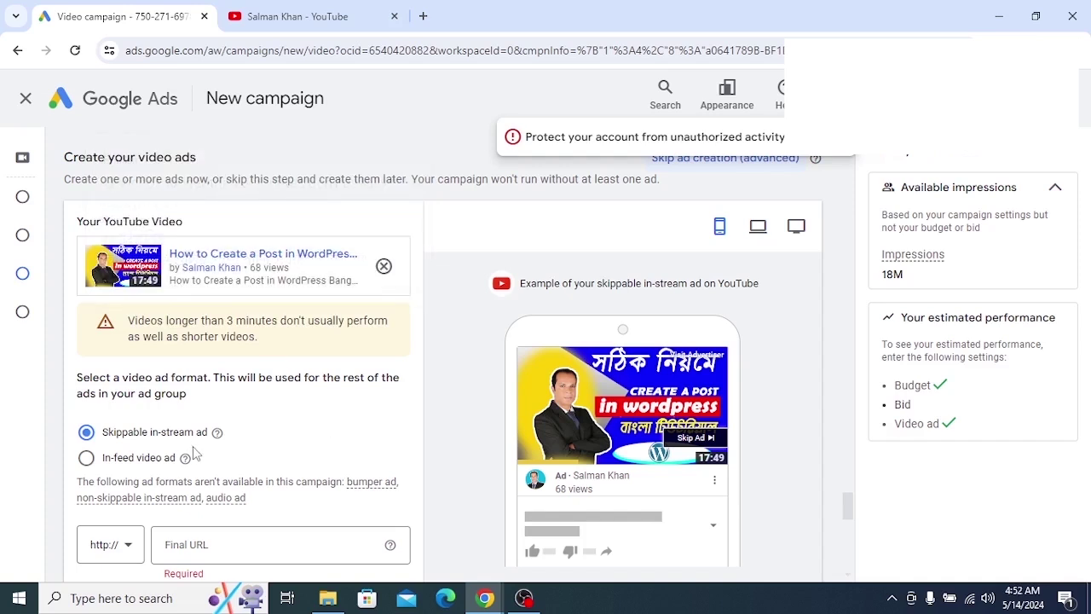
pyautogui.click(86, 459)
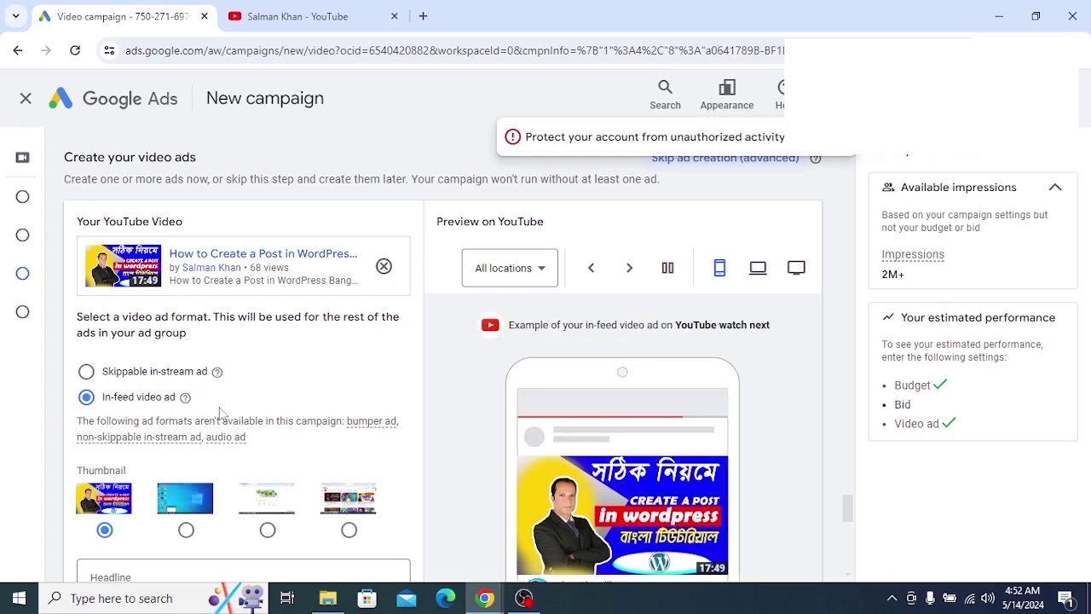
pyautogui.scroll(-2, 219, 413)
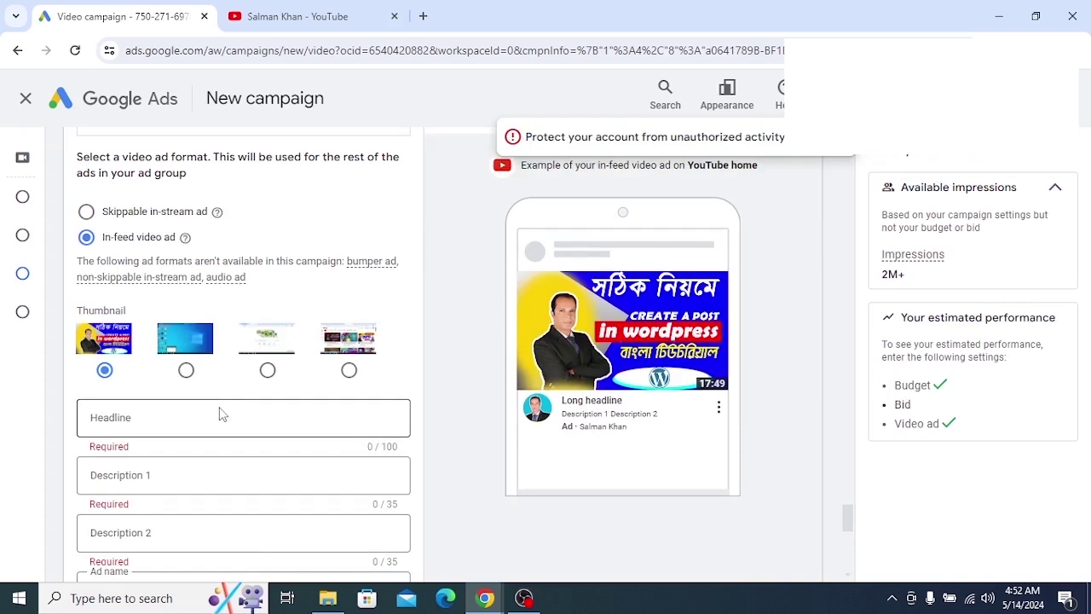
pyautogui.scroll(1, 220, 414)
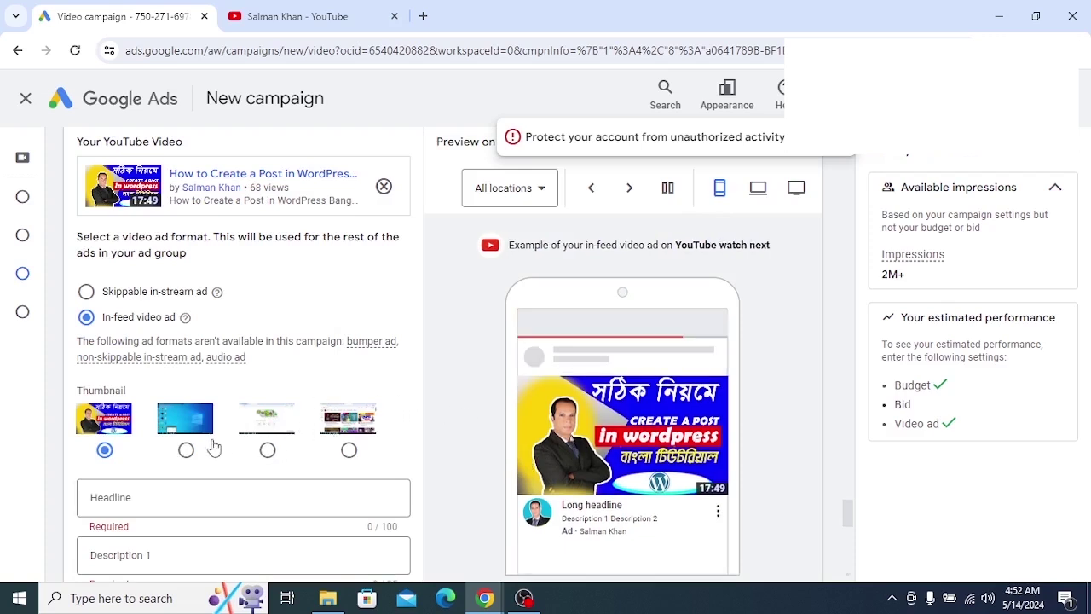
pyautogui.scroll(-1, 215, 445)
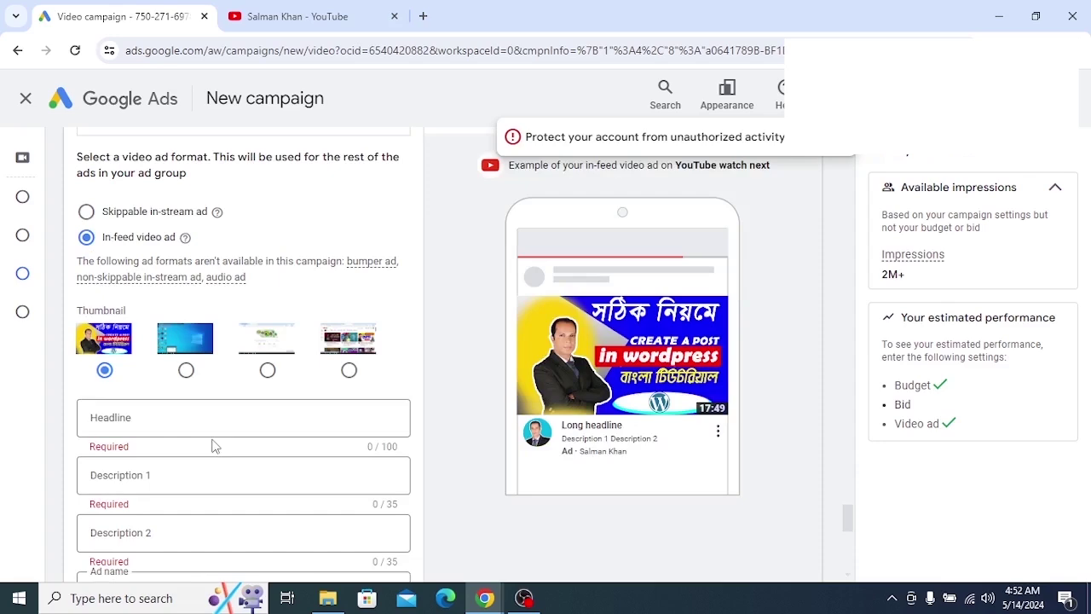
pyautogui.scroll(1, 215, 443)
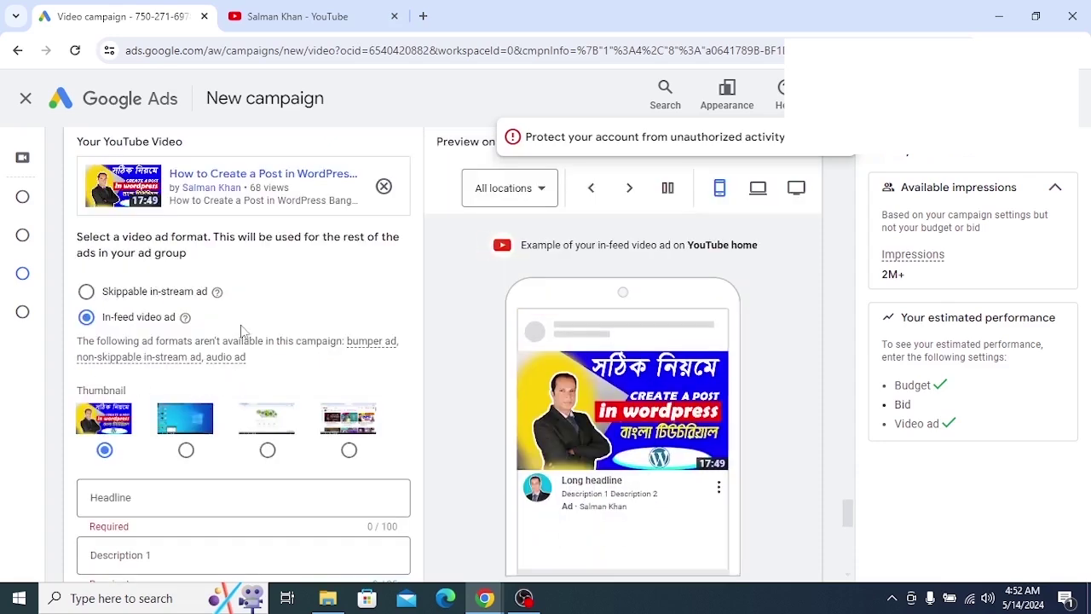
pyautogui.scroll(-1, 241, 330)
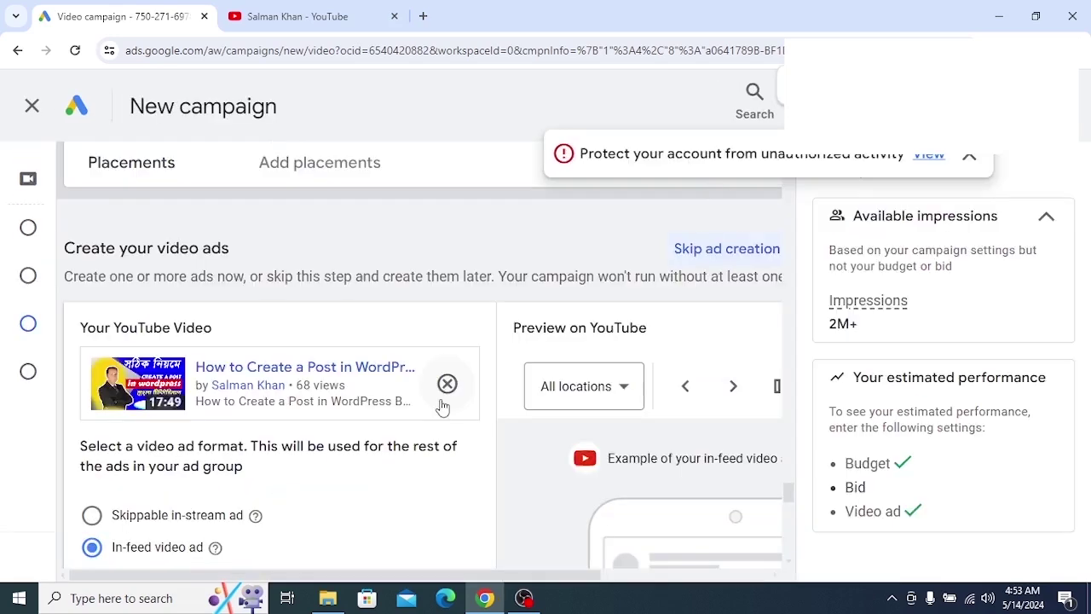
pyautogui.scroll(-3, 444, 407)
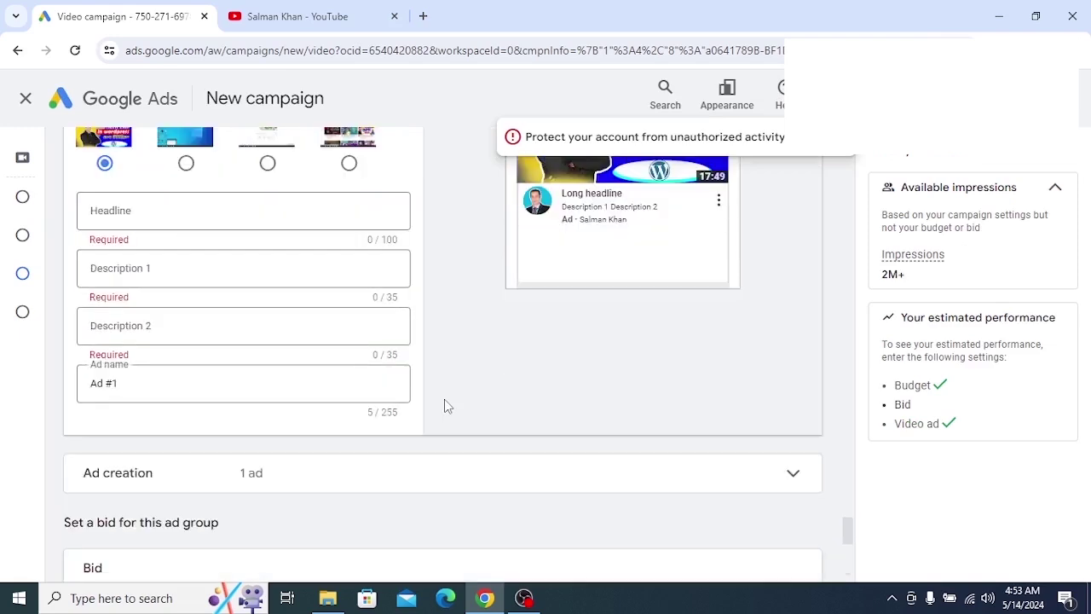
pyautogui.scroll(4, 444, 406)
pyautogui.scroll(-3, 444, 407)
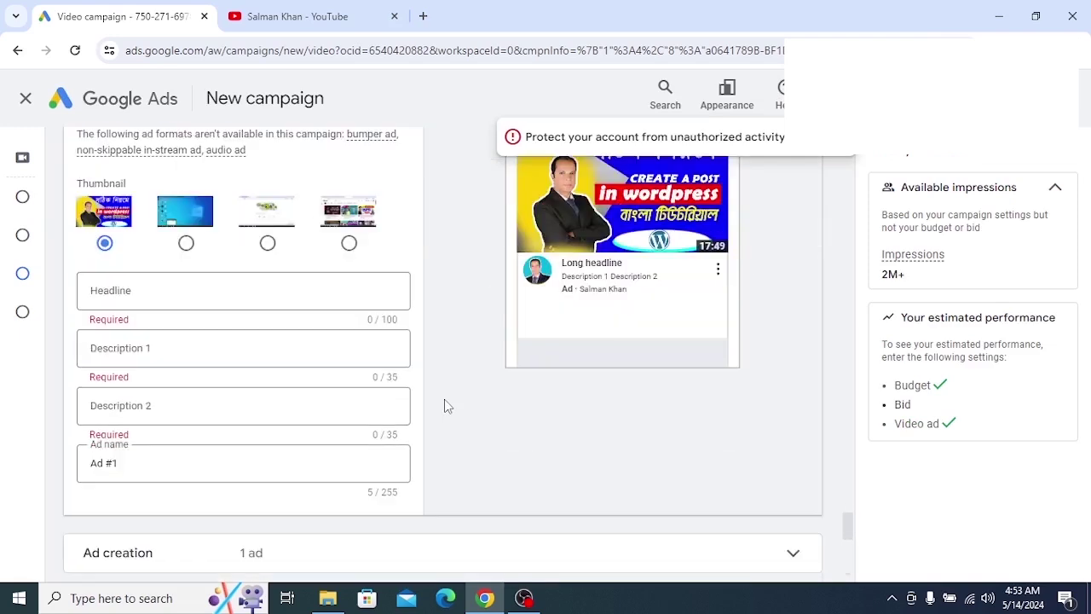
pyautogui.click(240, 288)
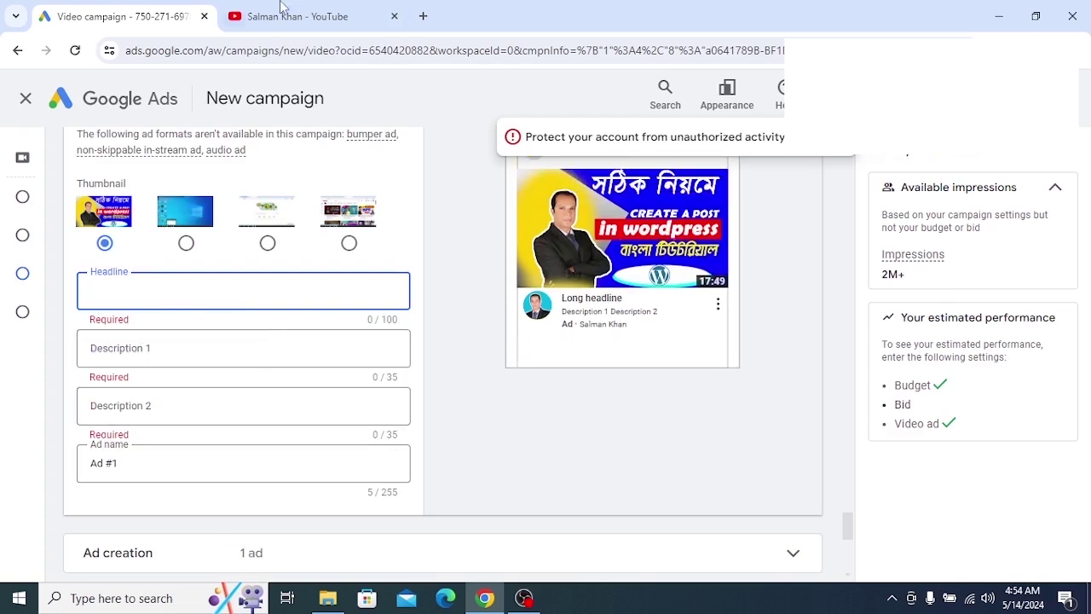
# On YouTube, open the 'How to Create a Post in WordPress Bangla Tutorial' video
pyautogui.moveTo(286, 14)
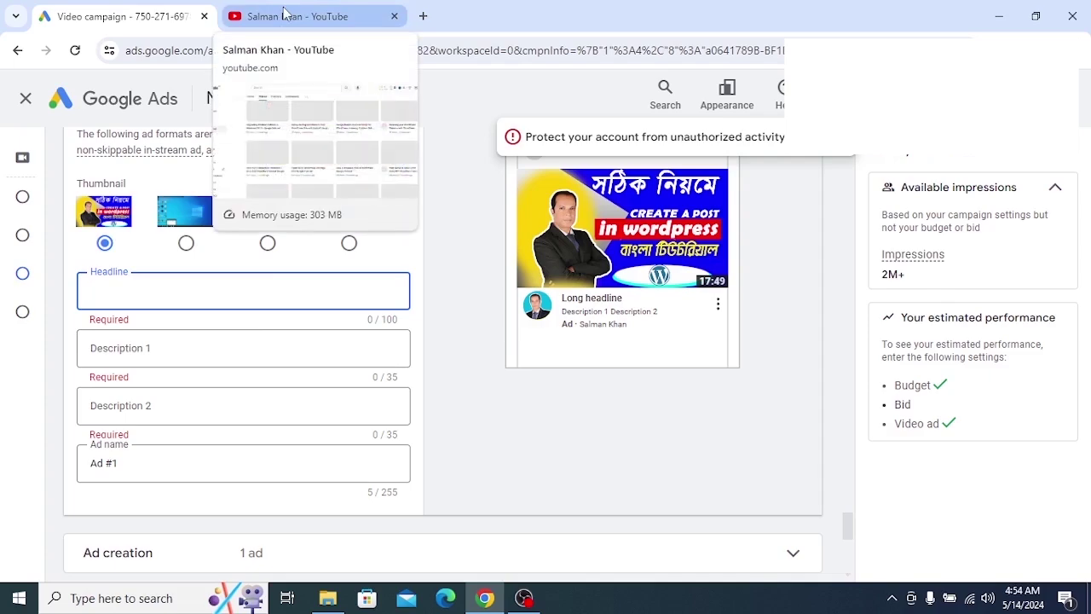
pyautogui.click(286, 14)
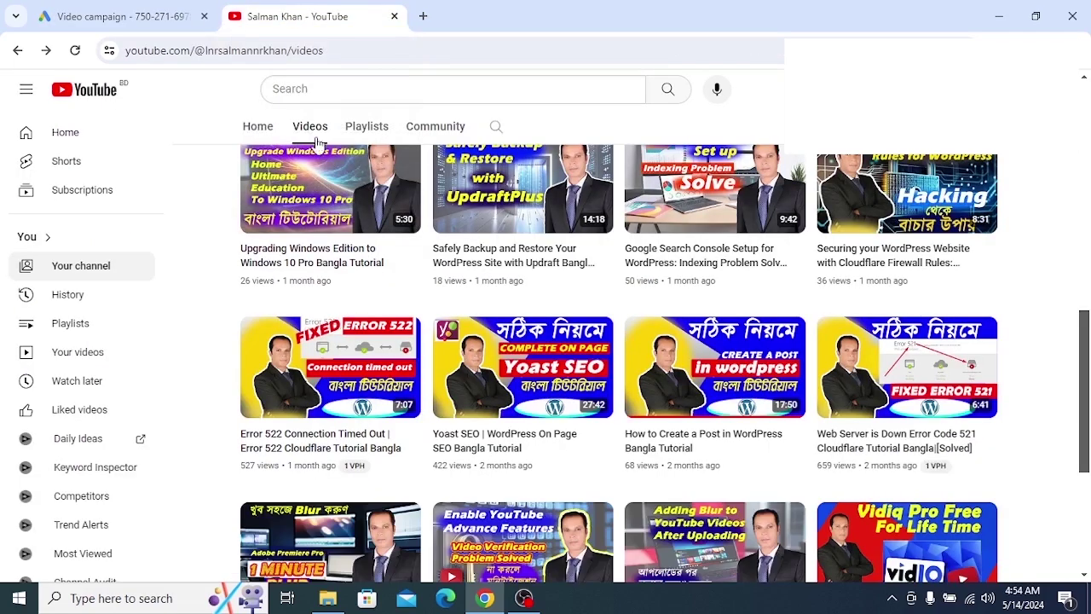
pyautogui.moveTo(544, 15); pyautogui.dragTo(370, 17)
pyautogui.moveTo(455, 342)
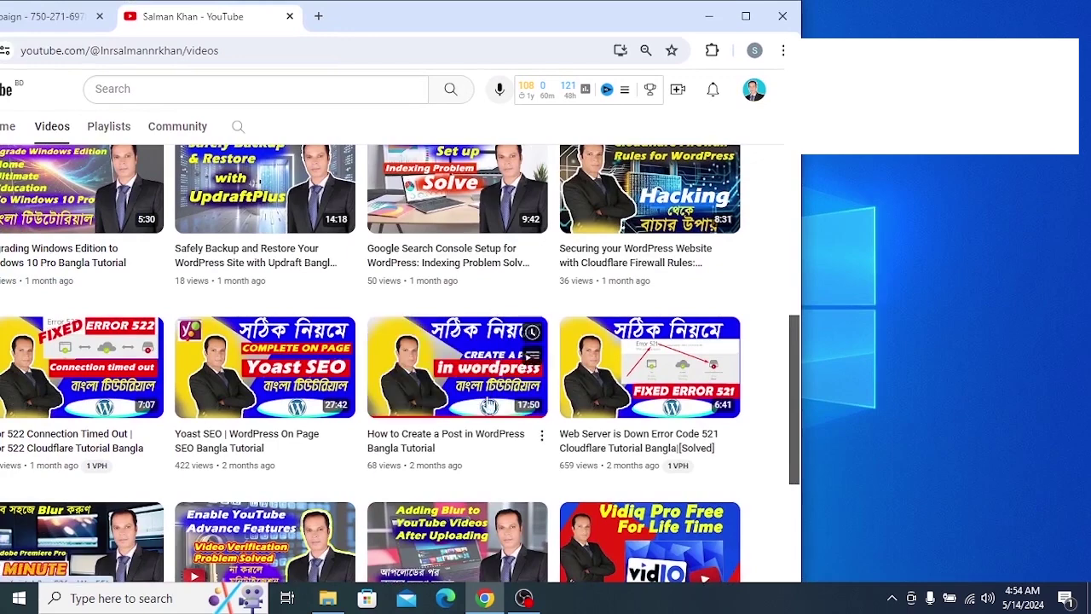
pyautogui.click(447, 379)
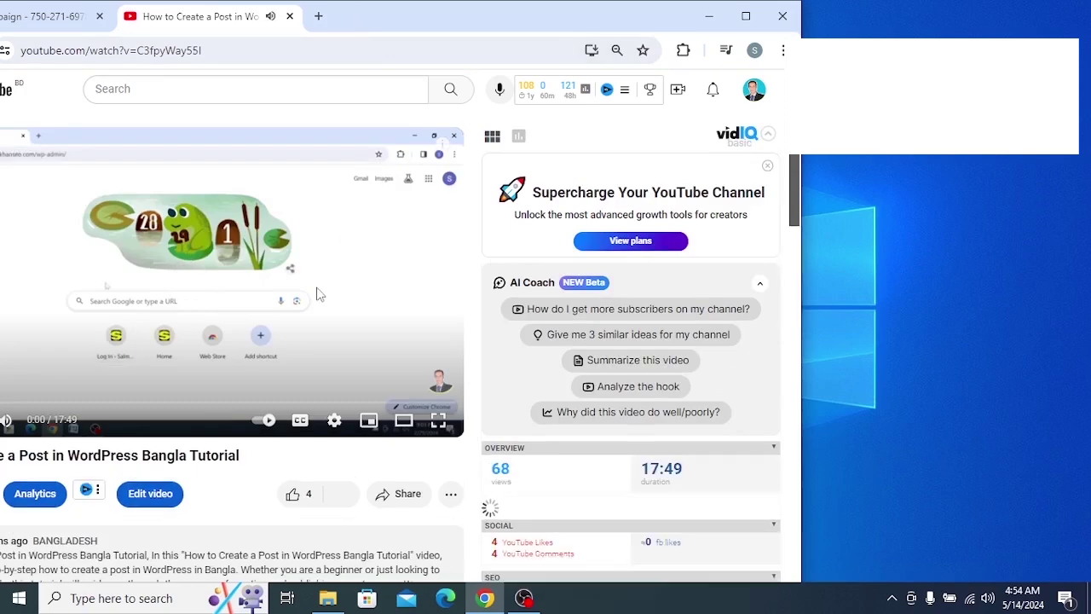
pyautogui.moveTo(426, 22); pyautogui.dragTo(450, 0)
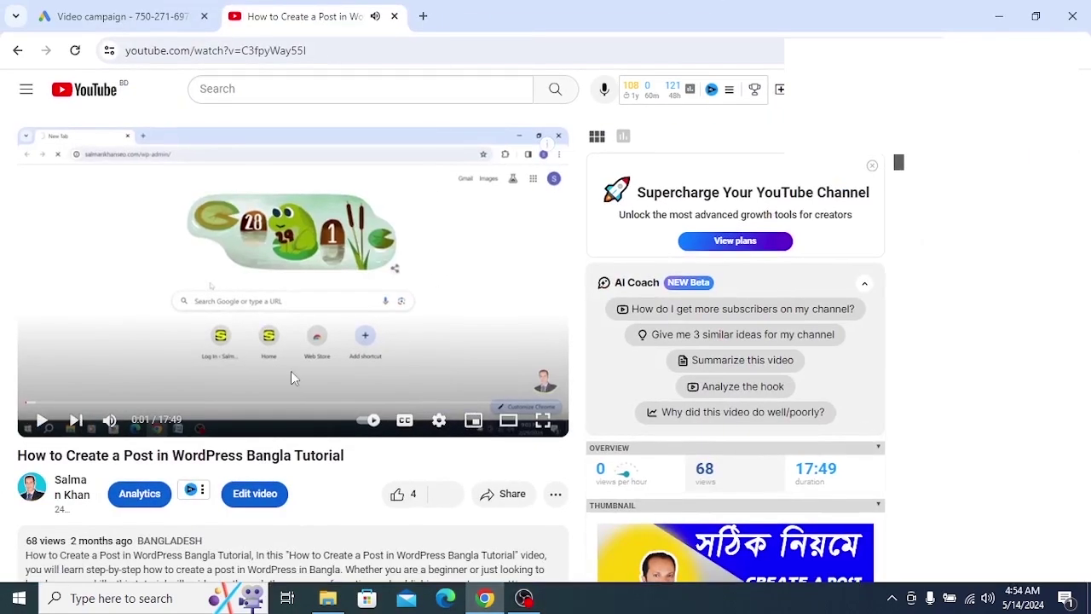
pyautogui.scroll(-2, 291, 371)
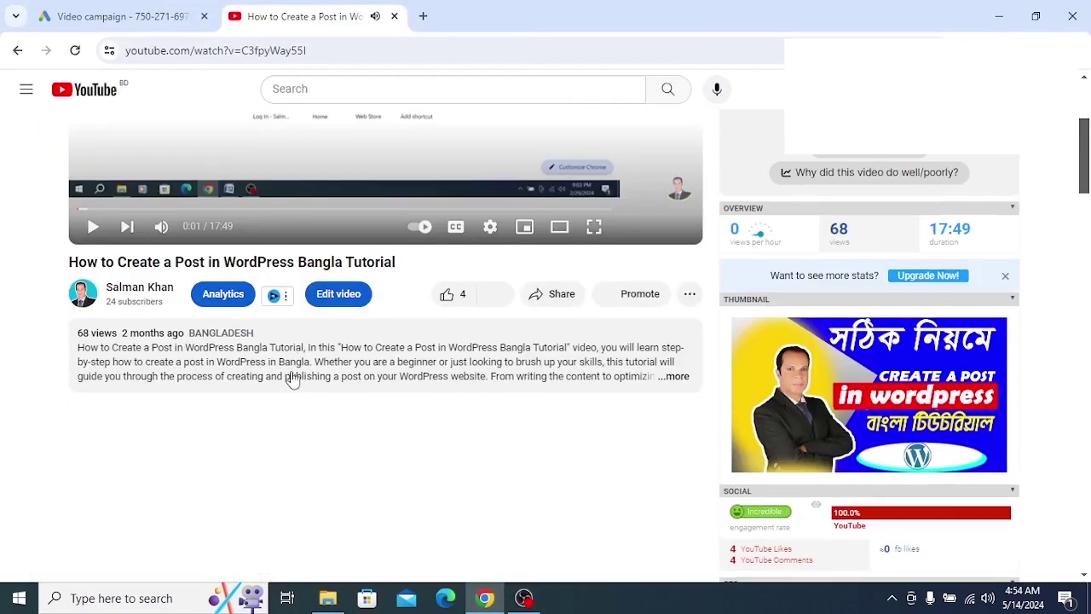
# Copy the video's full title and return to the Google Ads campaign
pyautogui.tripleClick(161, 262)
pyautogui.rightClick(161, 262)
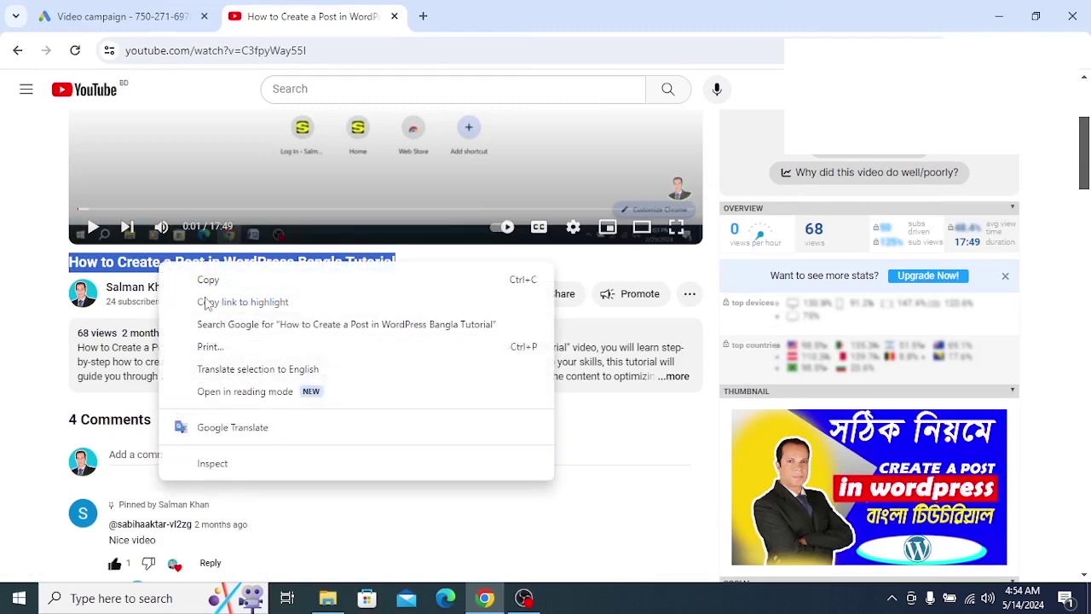
pyautogui.click(207, 279)
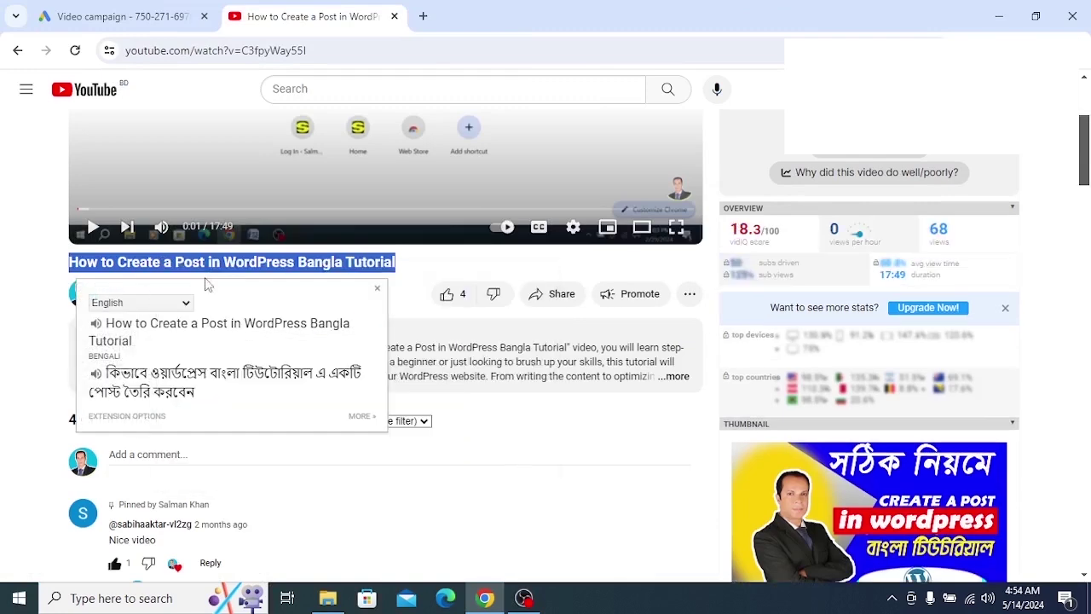
pyautogui.click(464, 439)
pyautogui.scroll(3, 329, 109)
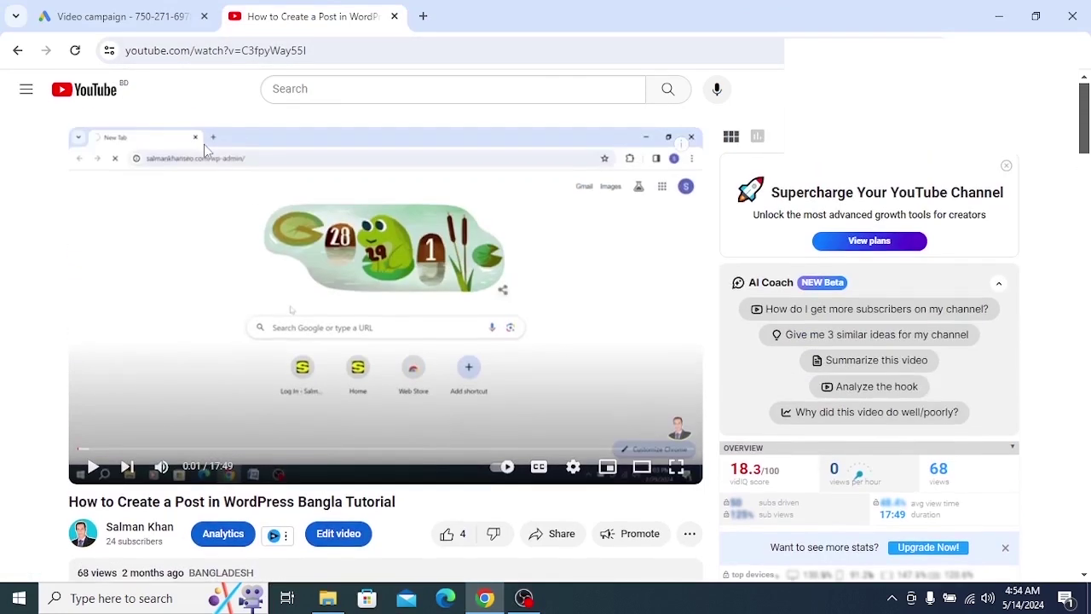
pyautogui.click(17, 51)
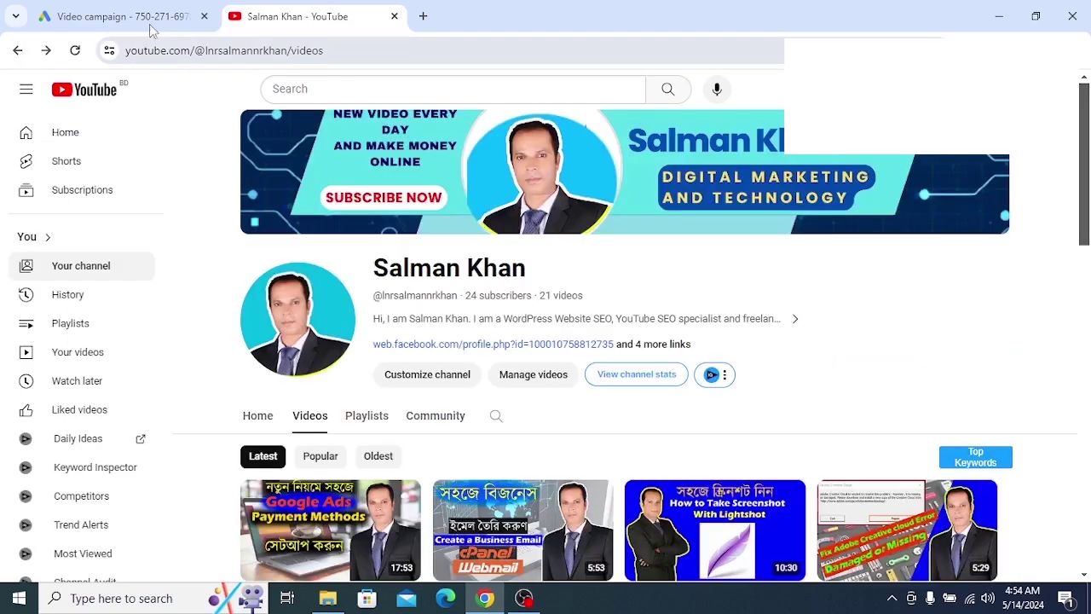
pyautogui.click(149, 24)
# Paste 'How to Create a Post in WordPress Bangla Tutorial' as the ad headline
pyautogui.rightClick(220, 296)
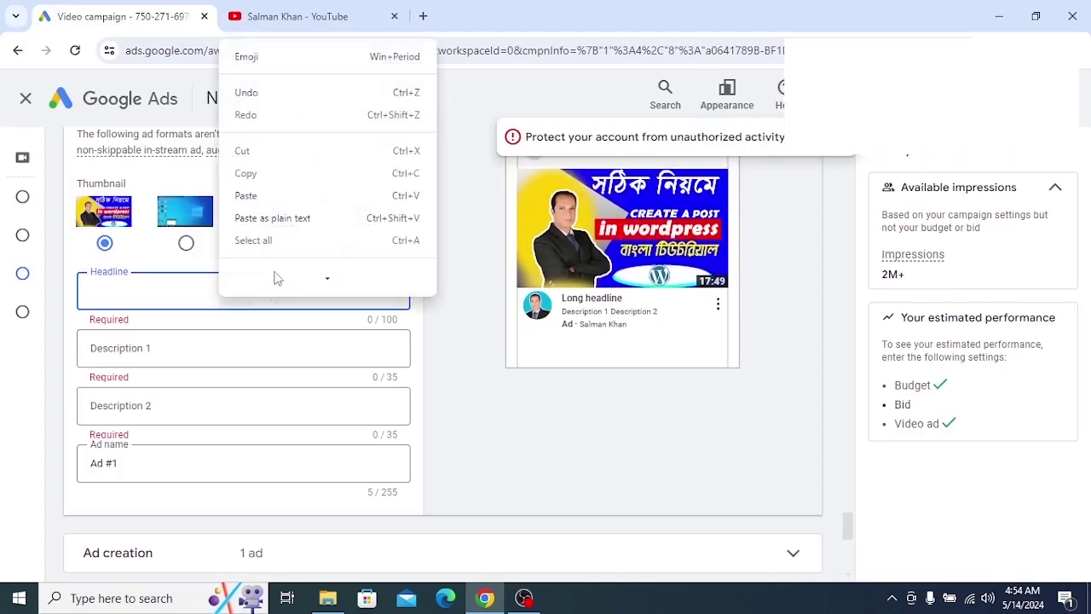
pyautogui.click(246, 212)
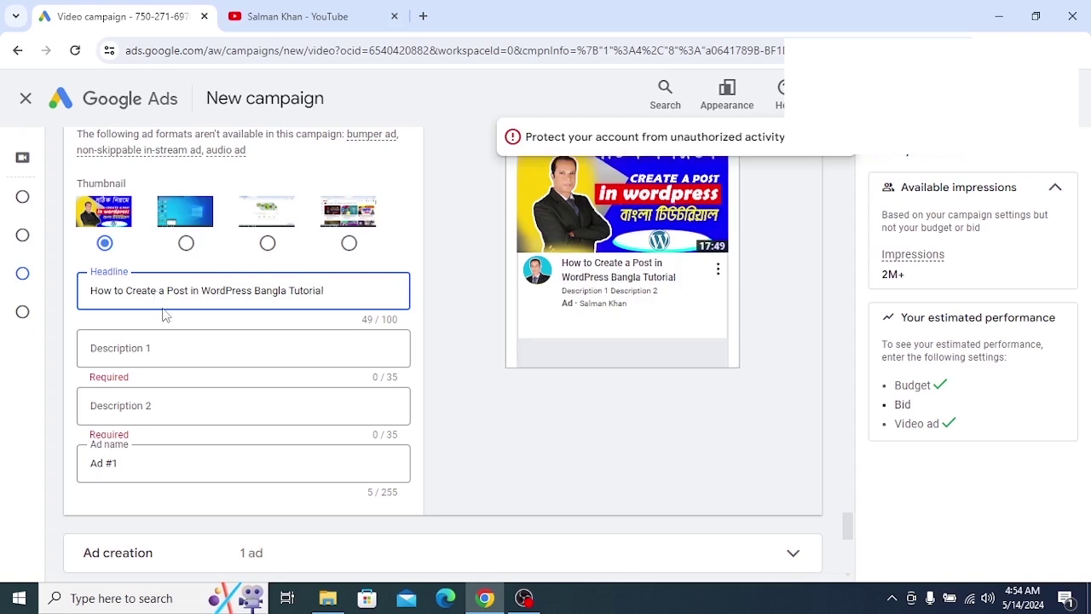
pyautogui.scroll(1, 162, 312)
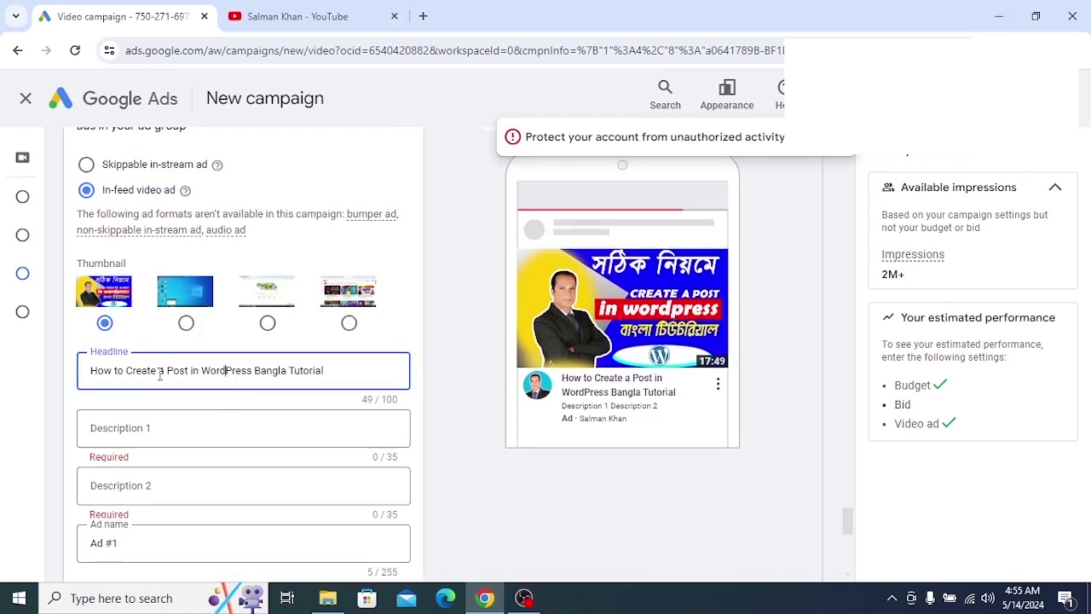
pyautogui.moveTo(251, 371); pyautogui.dragTo(202, 371)
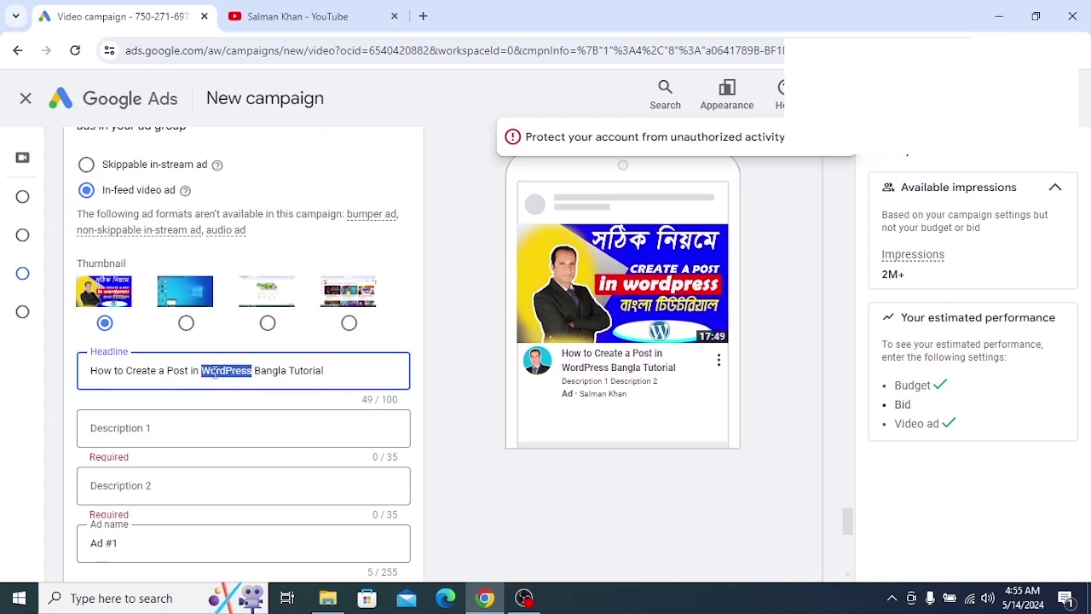
pyautogui.click(223, 372)
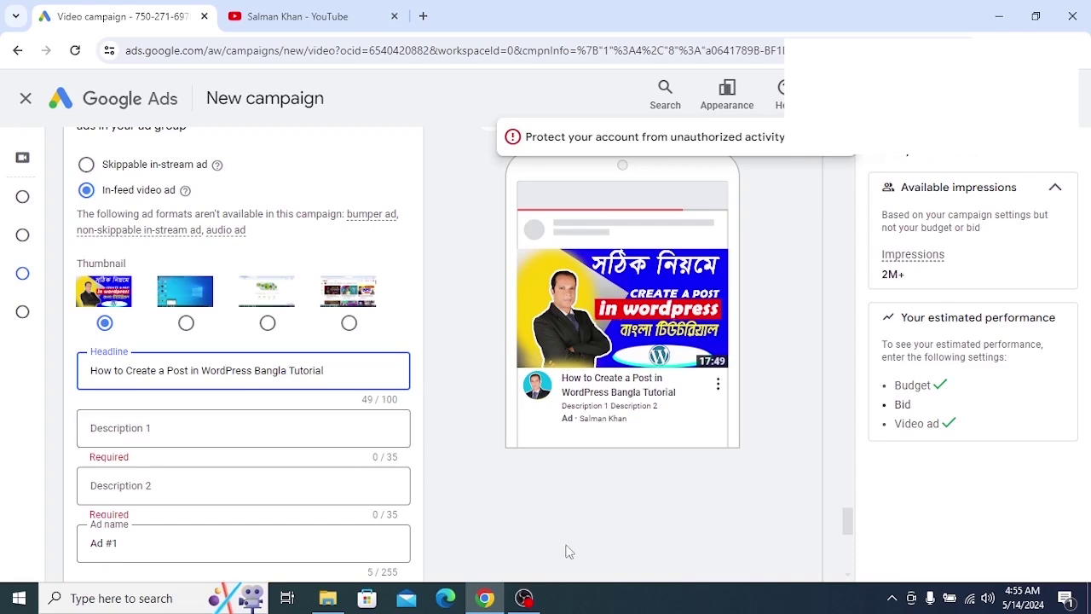
# Take a Lightshot capture of the headline, outline 'WordPress' in red, then cancel the capture
pyautogui.click(891, 597)
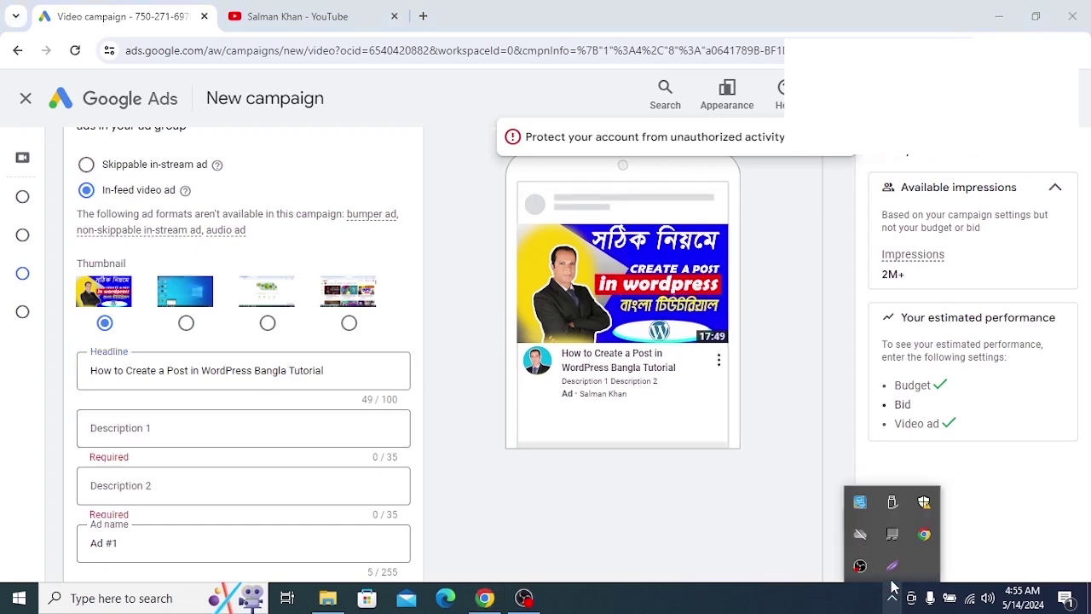
pyautogui.click(891, 565)
pyautogui.moveTo(84, 340); pyautogui.dragTo(381, 414)
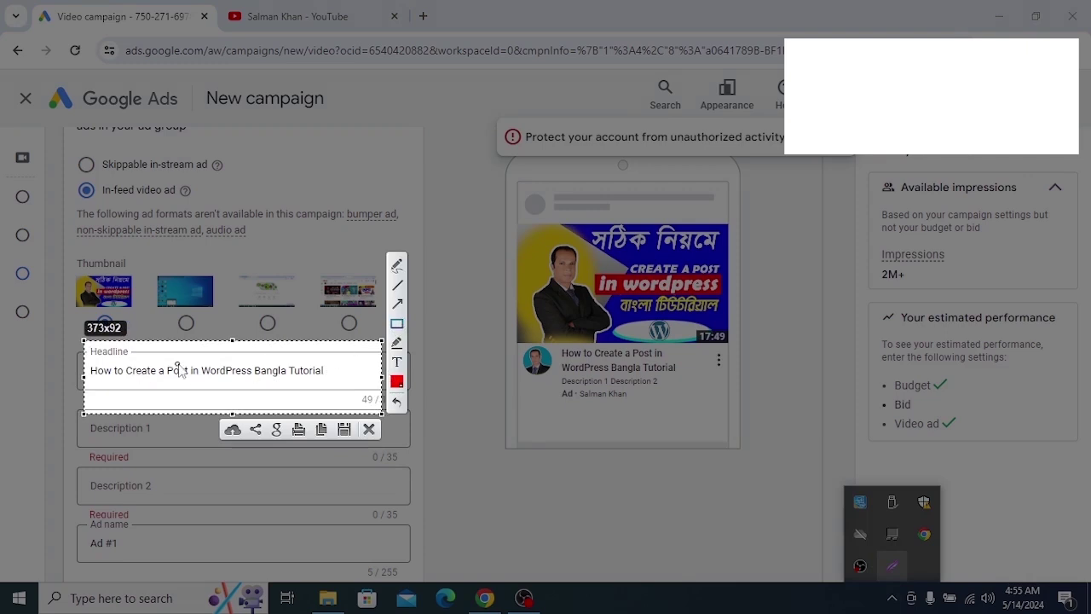
pyautogui.moveTo(198, 359); pyautogui.dragTo(256, 385)
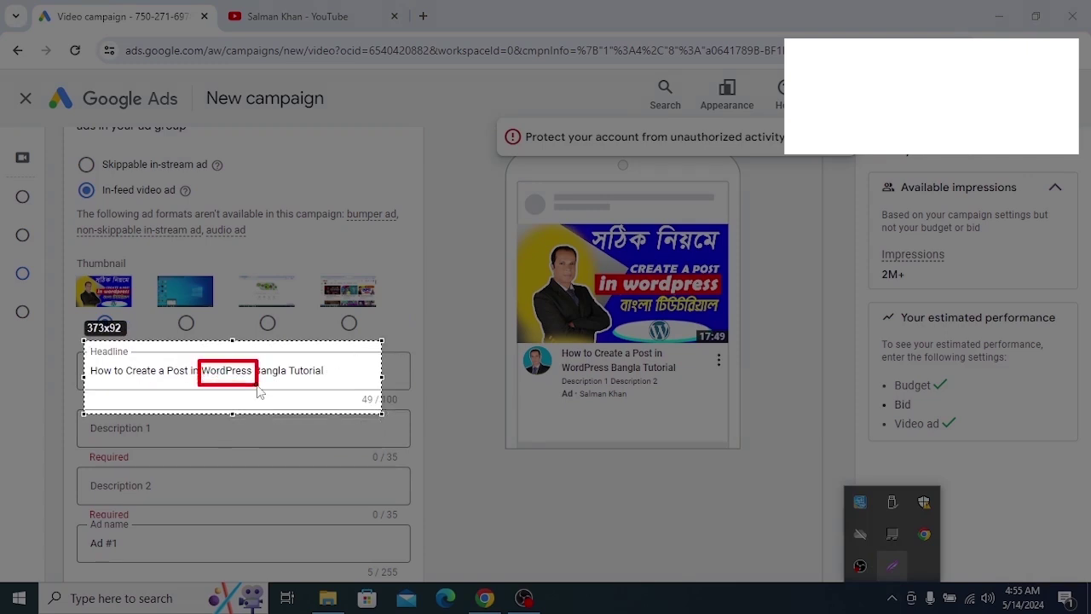
pyautogui.rightClick(250, 368)
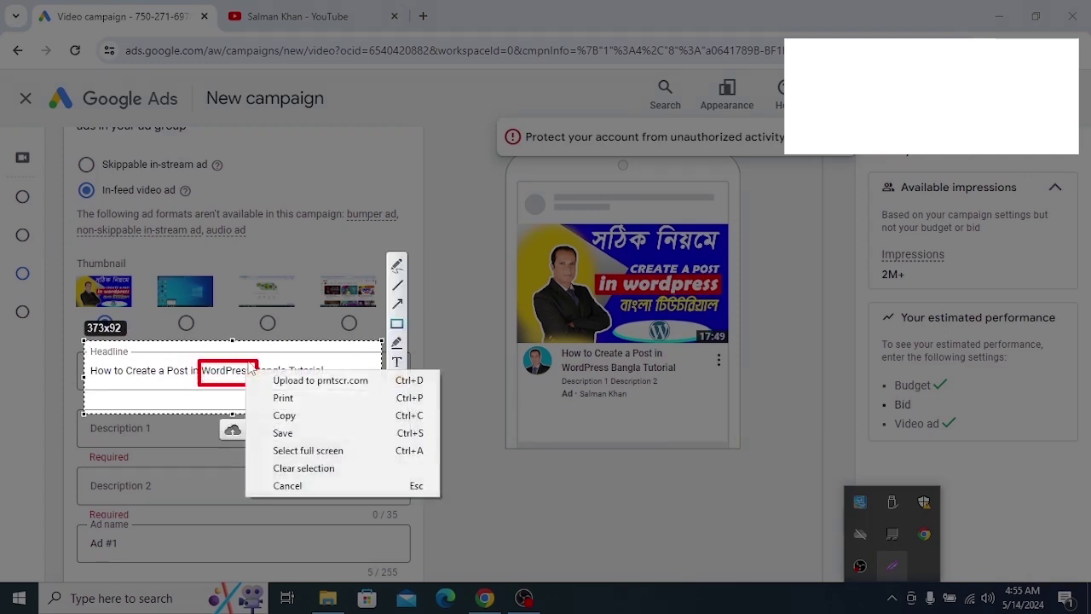
pyautogui.click(286, 485)
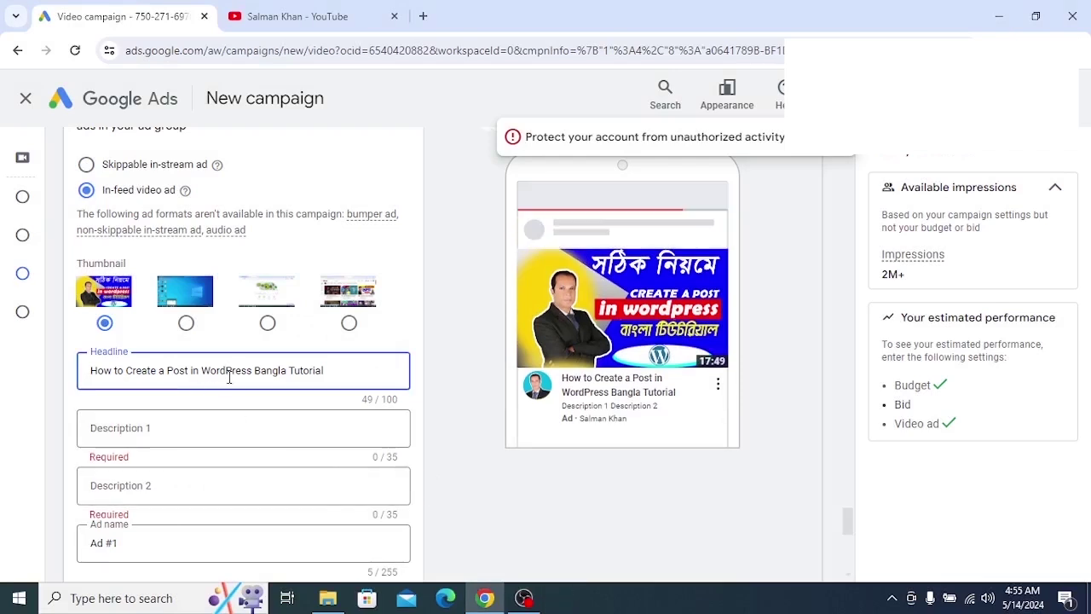
# Revise the headline to 'How to Create a Blog Post in Word-Press Bangla Tutorial'
pyautogui.write('-')
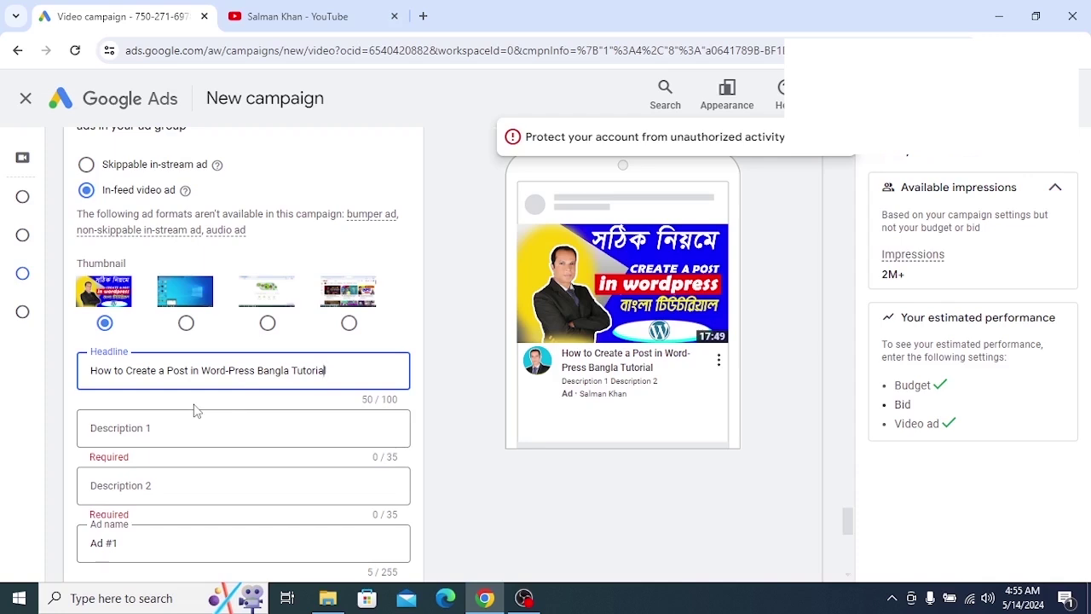
pyautogui.click(167, 369)
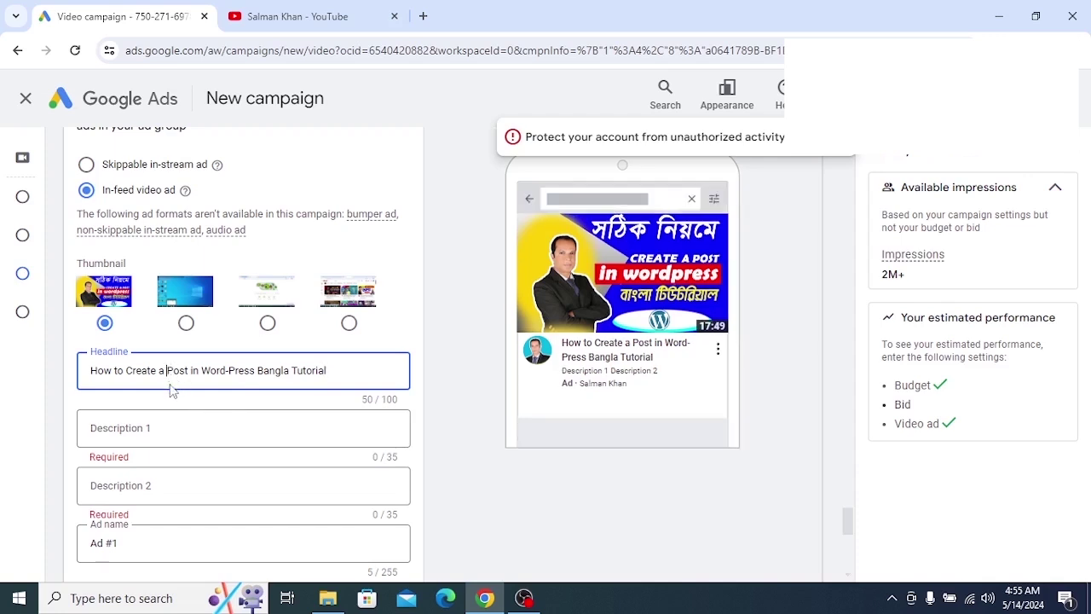
pyautogui.write('blo')
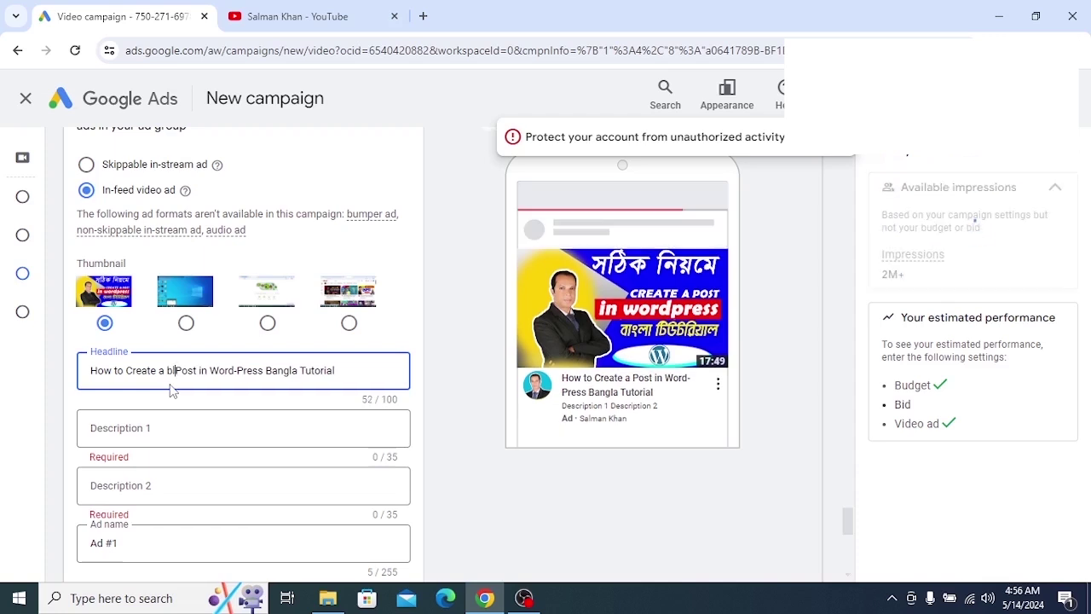
pyautogui.write('g')
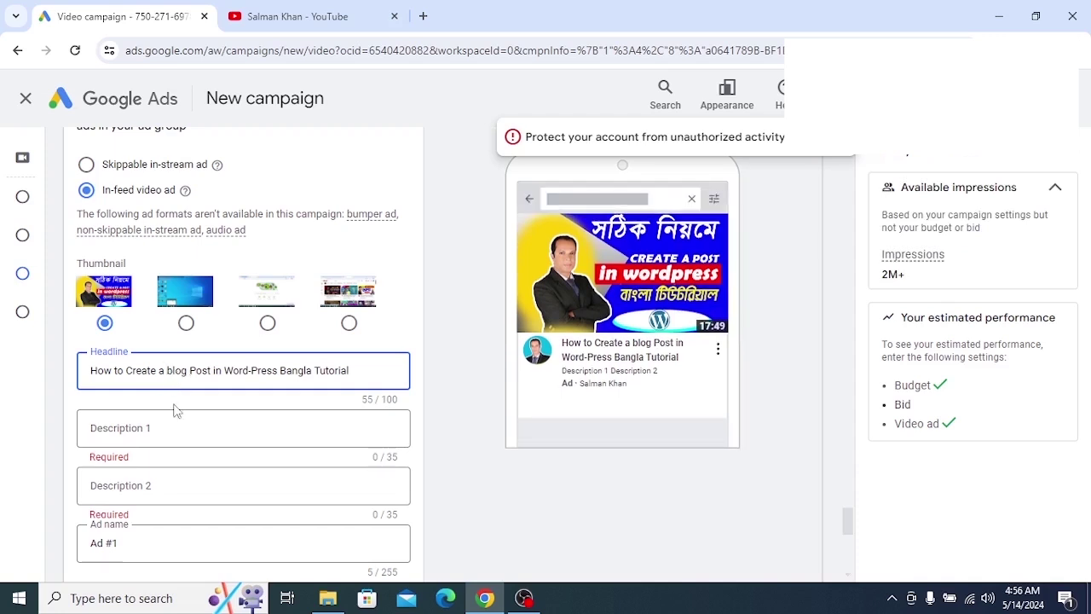
pyautogui.press('BackSpace')
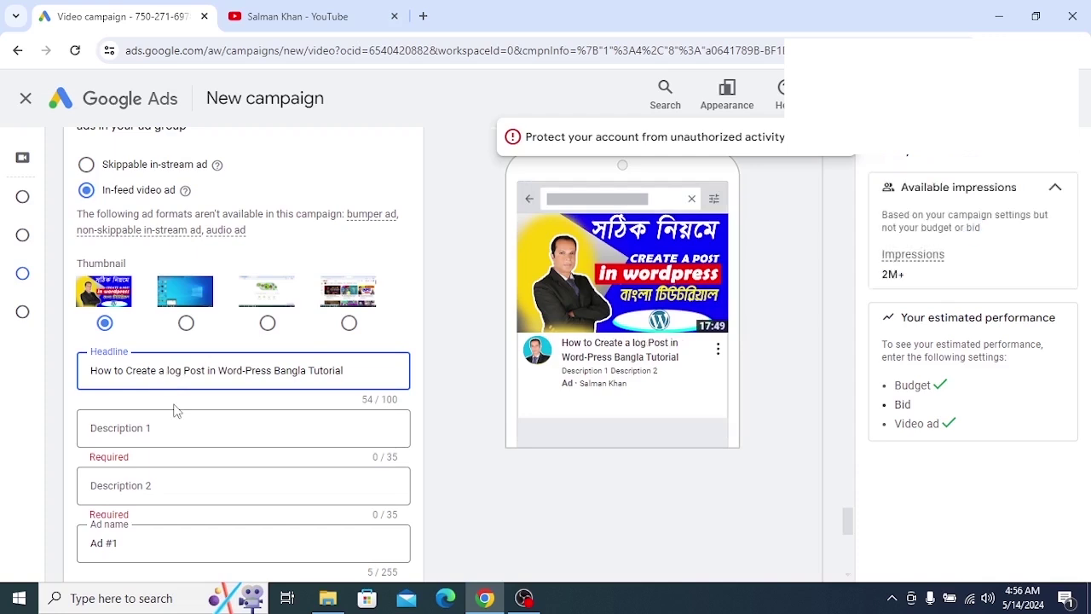
pyautogui.write('B')
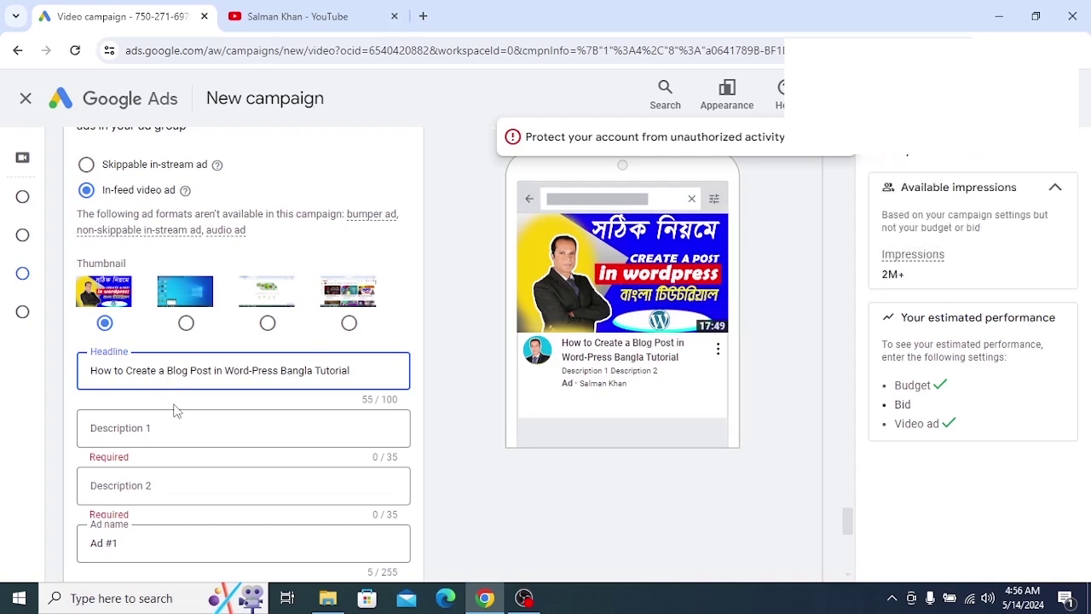
pyautogui.click(253, 377)
pyautogui.click(364, 373)
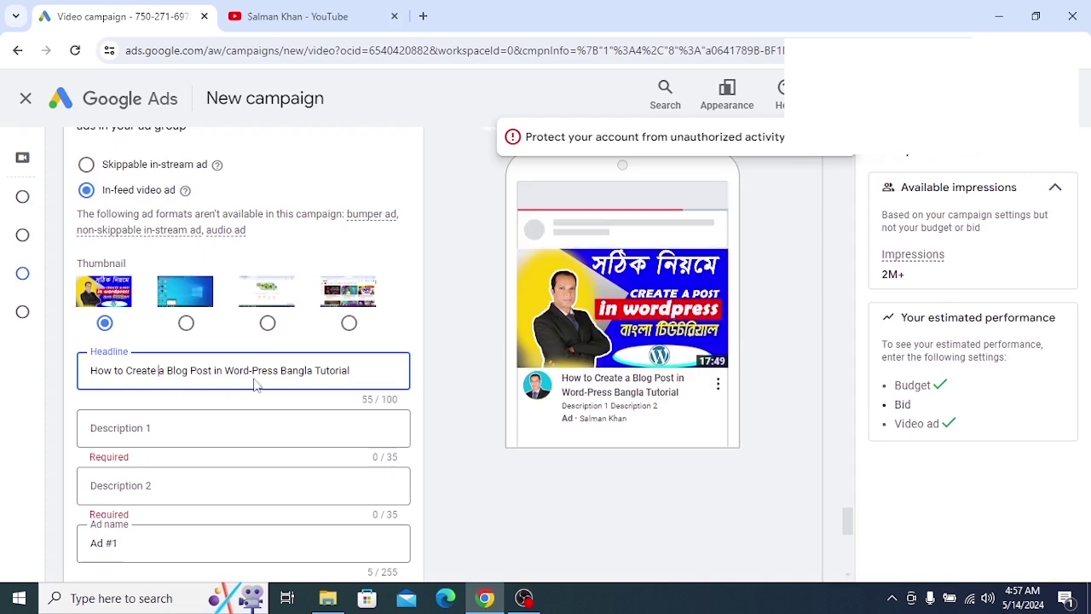
pyautogui.click(178, 420)
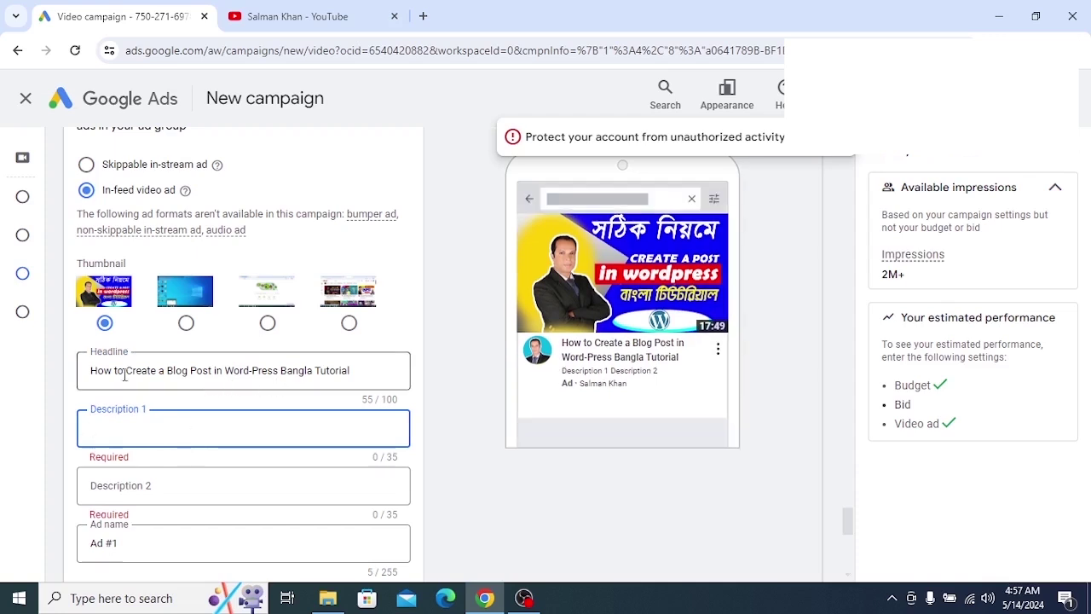
# Fill Description 1 with the headline text, trimmed to 'Create a Blog Post in Word-Press'
pyautogui.moveTo(278, 371); pyautogui.dragTo(59, 378)
pyautogui.press('super+c')
pyautogui.rightClick(181, 372)
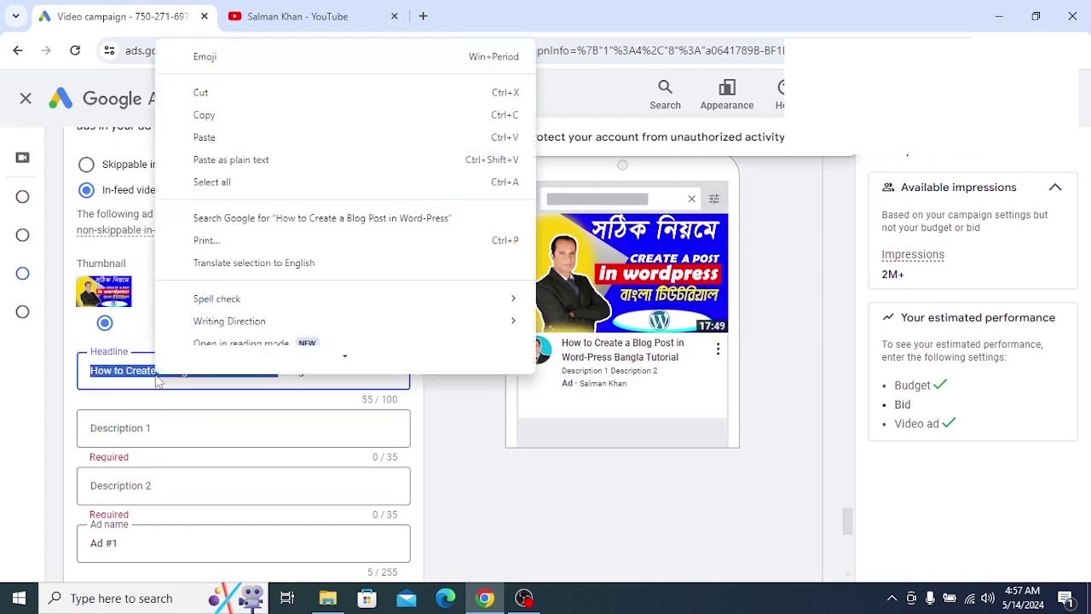
pyautogui.click(201, 126)
pyautogui.click(175, 428)
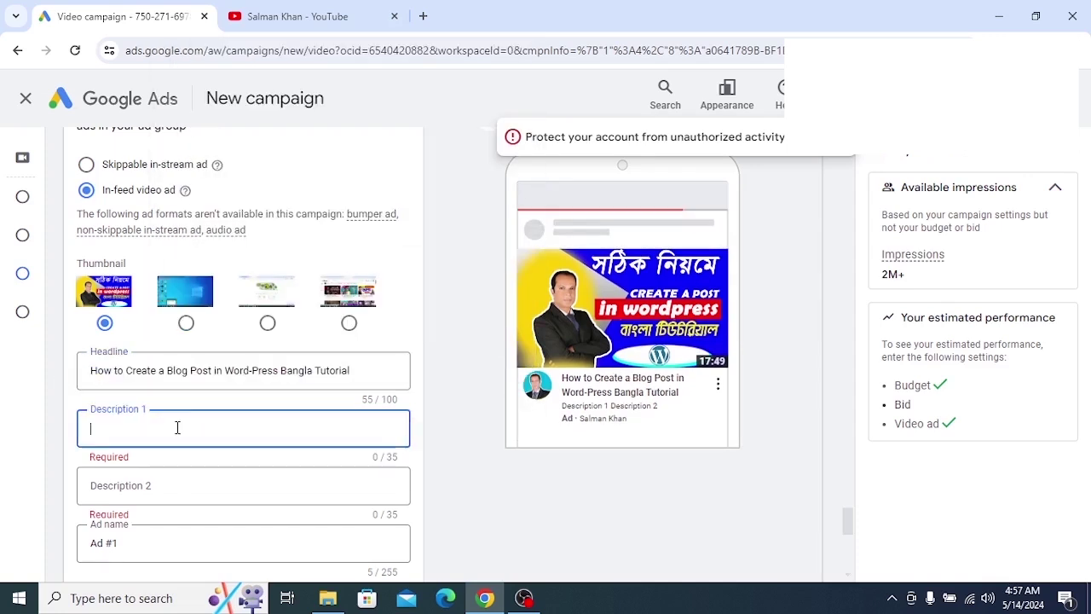
pyautogui.rightClick(174, 428)
pyautogui.click(199, 249)
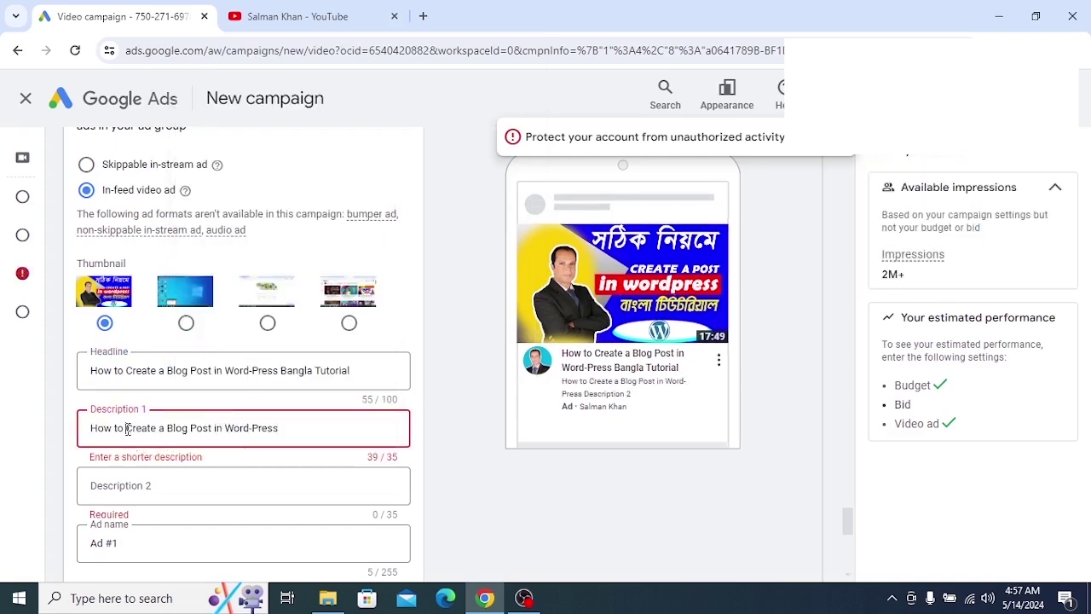
pyautogui.moveTo(125, 428); pyautogui.dragTo(90, 429)
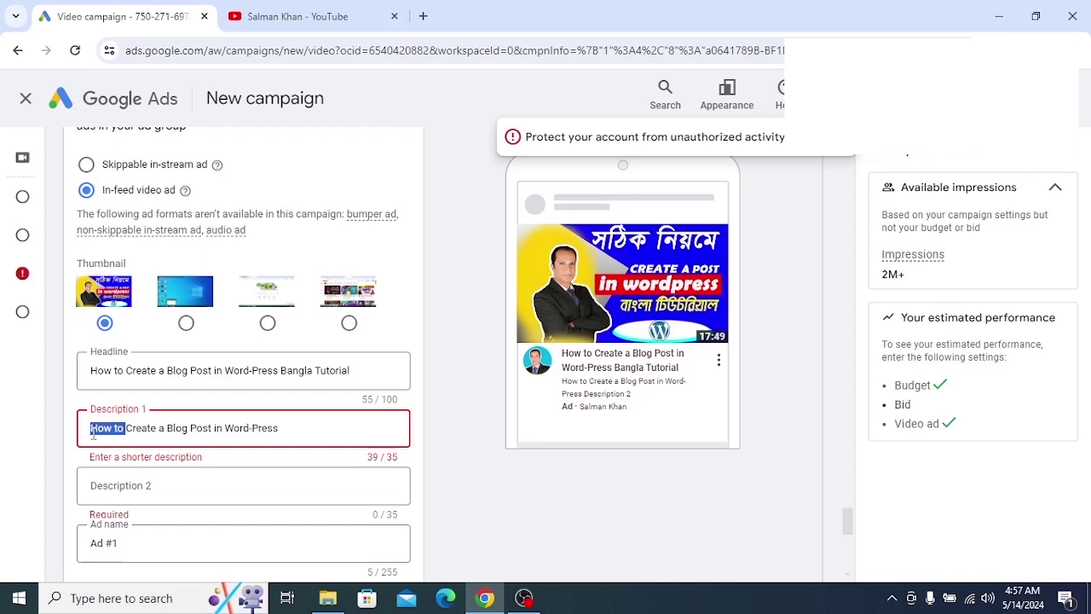
pyautogui.press('BackSpace')
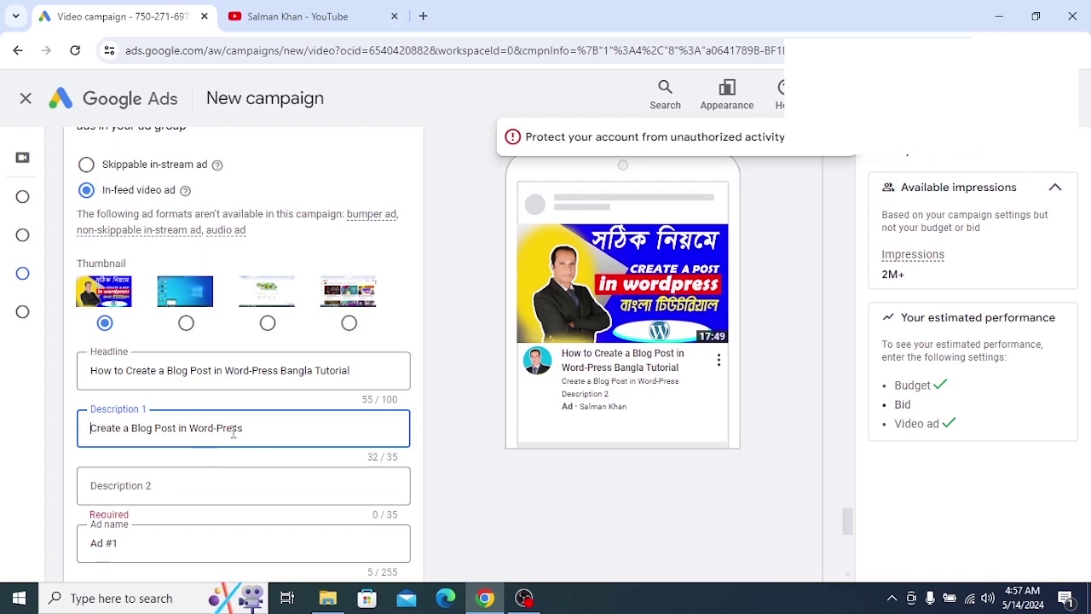
# Copy the full Description 1 text for reuse
pyautogui.tripleClick(232, 428)
pyautogui.rightClick(231, 431)
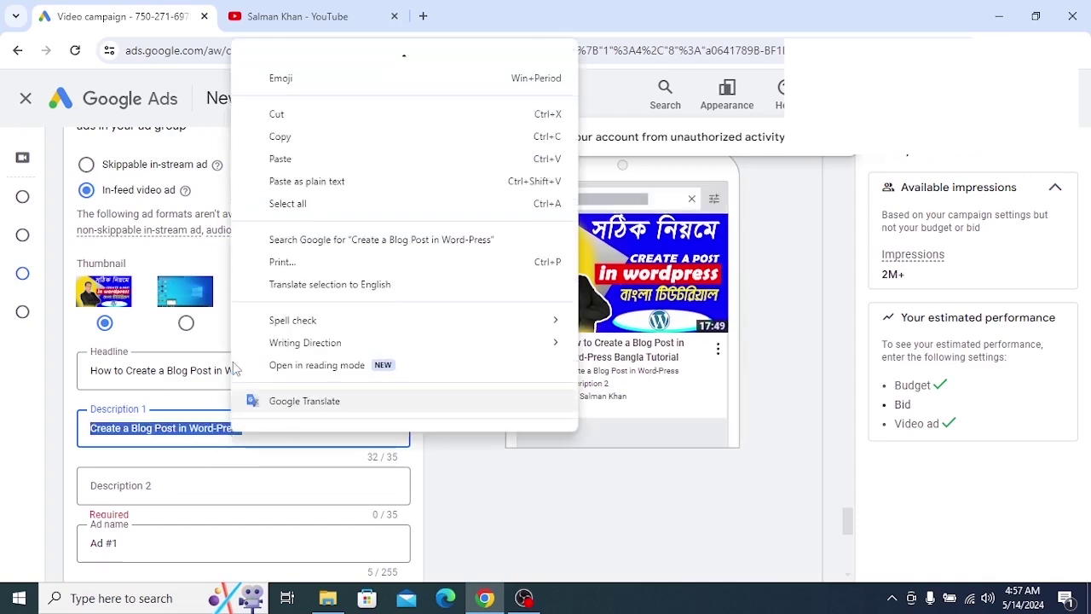
pyautogui.click(275, 142)
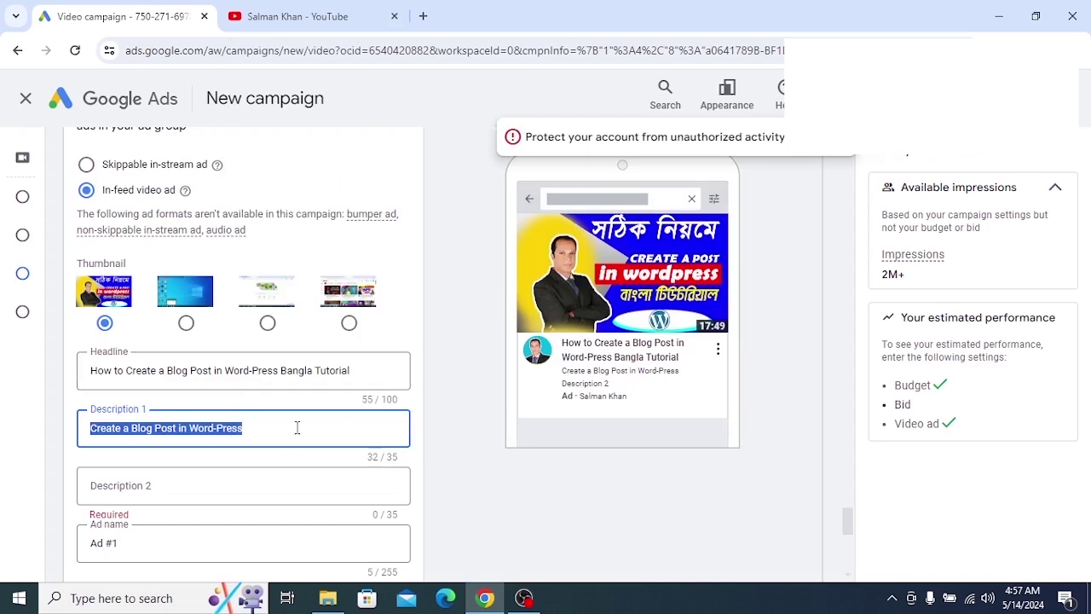
pyautogui.click(255, 440)
pyautogui.scroll(-1, 221, 484)
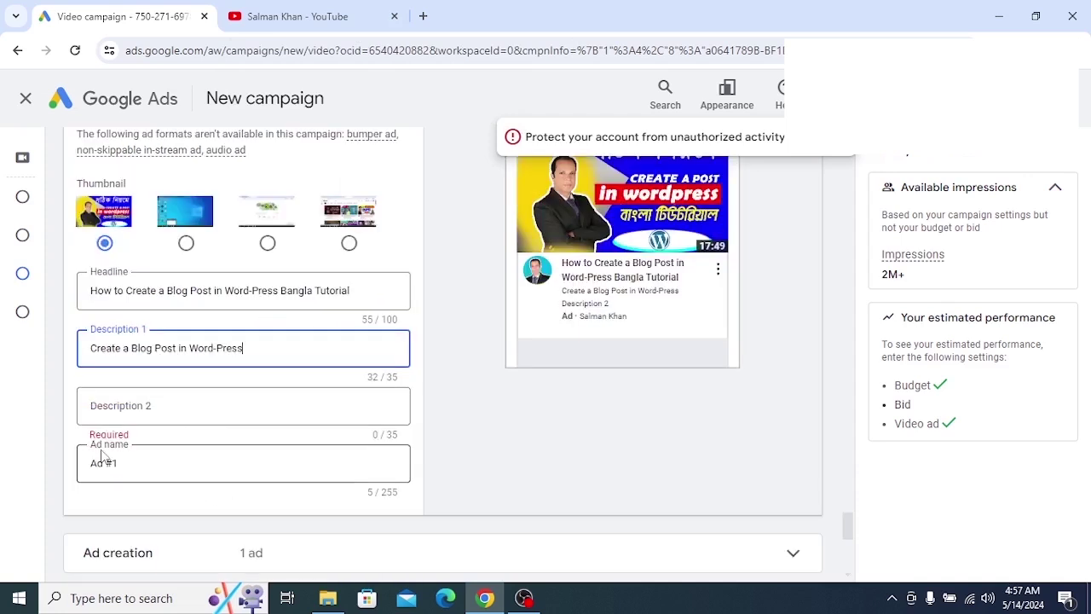
# Paste 'Create a Blog Post in Word-Press' into Description 2 and scroll down to the Bid section
pyautogui.click(215, 406)
pyautogui.rightClick(211, 407)
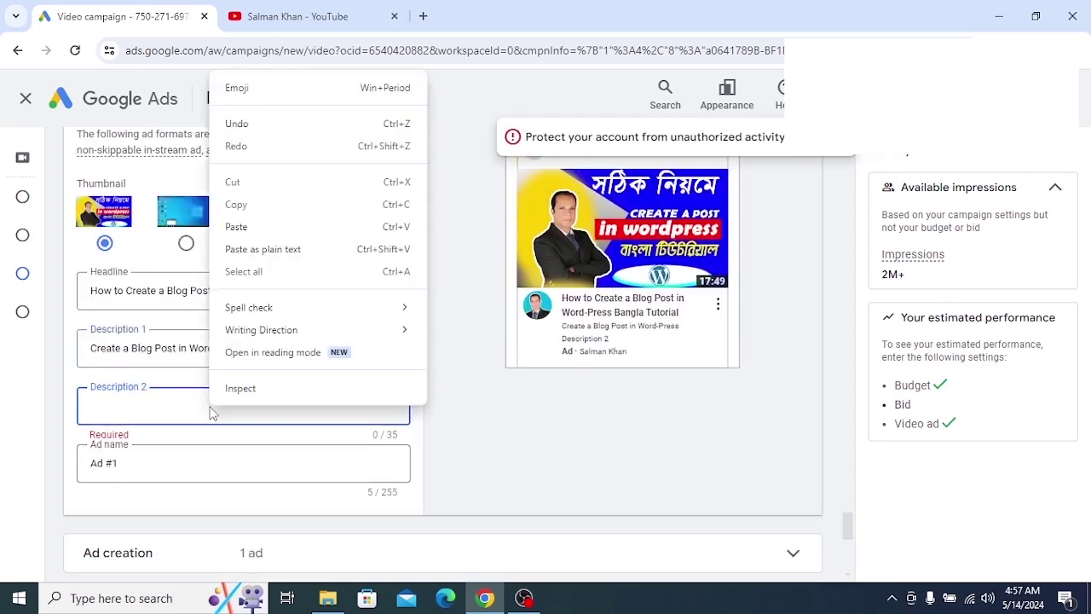
pyautogui.click(236, 225)
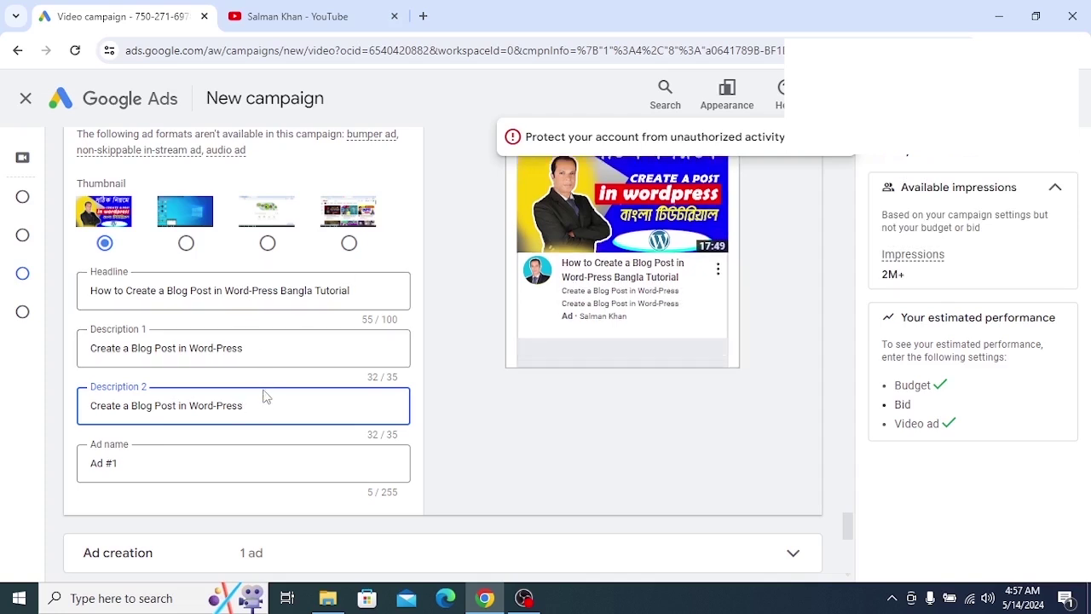
pyautogui.scroll(-1, 264, 396)
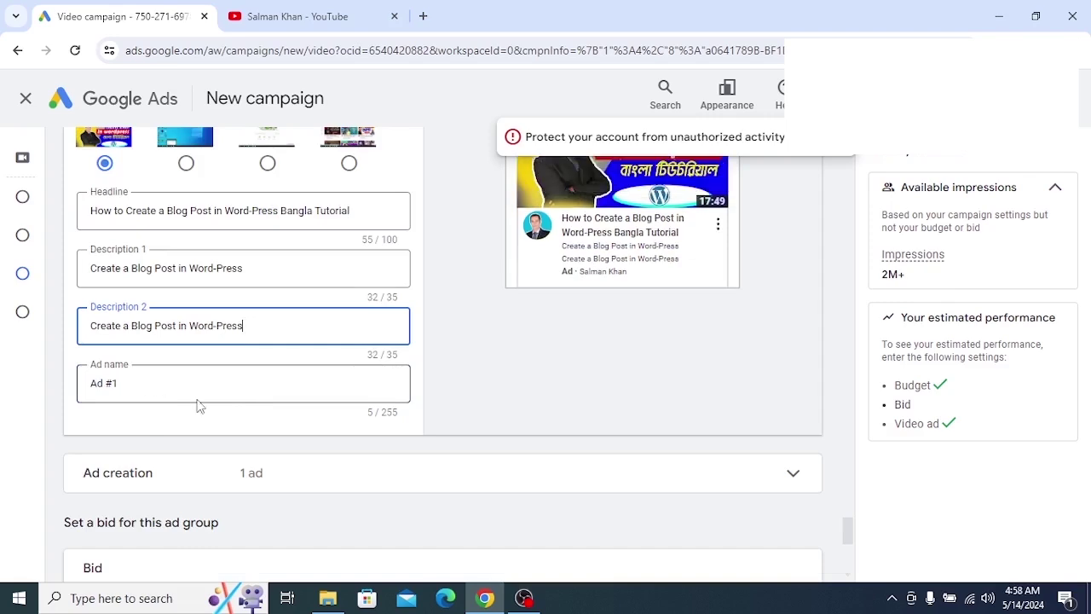
pyautogui.scroll(1, 197, 405)
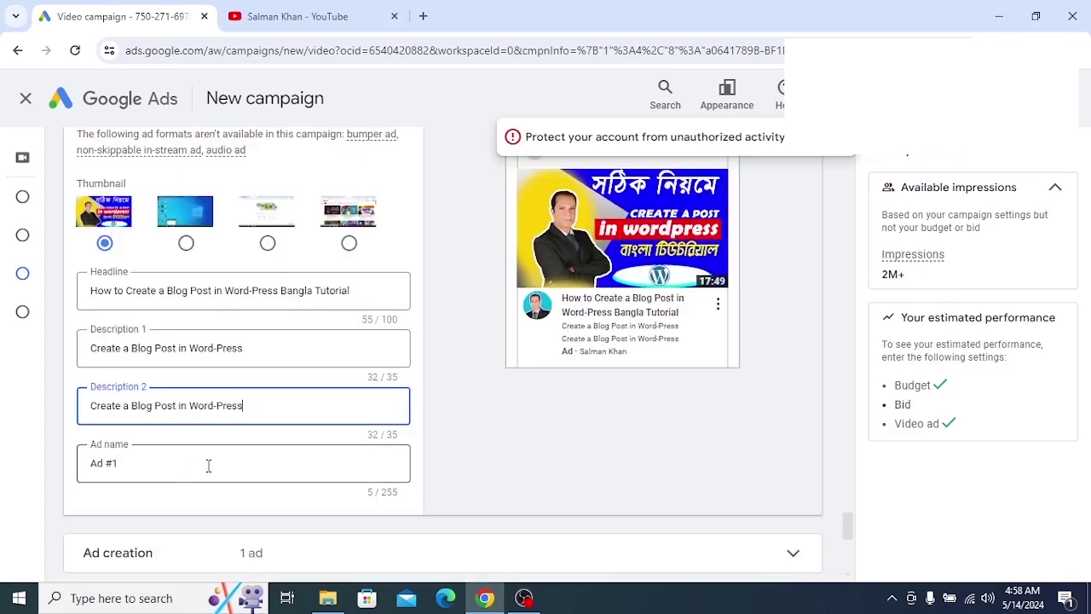
pyautogui.scroll(-2, 214, 460)
pyautogui.scroll(-2, 236, 446)
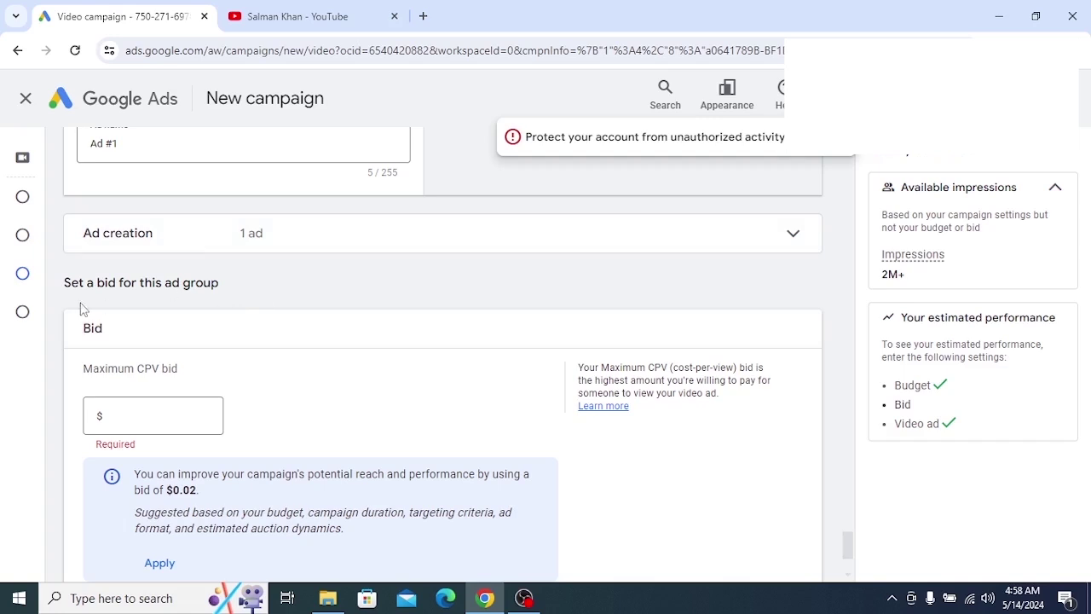
pyautogui.moveTo(193, 287); pyautogui.dragTo(99, 299)
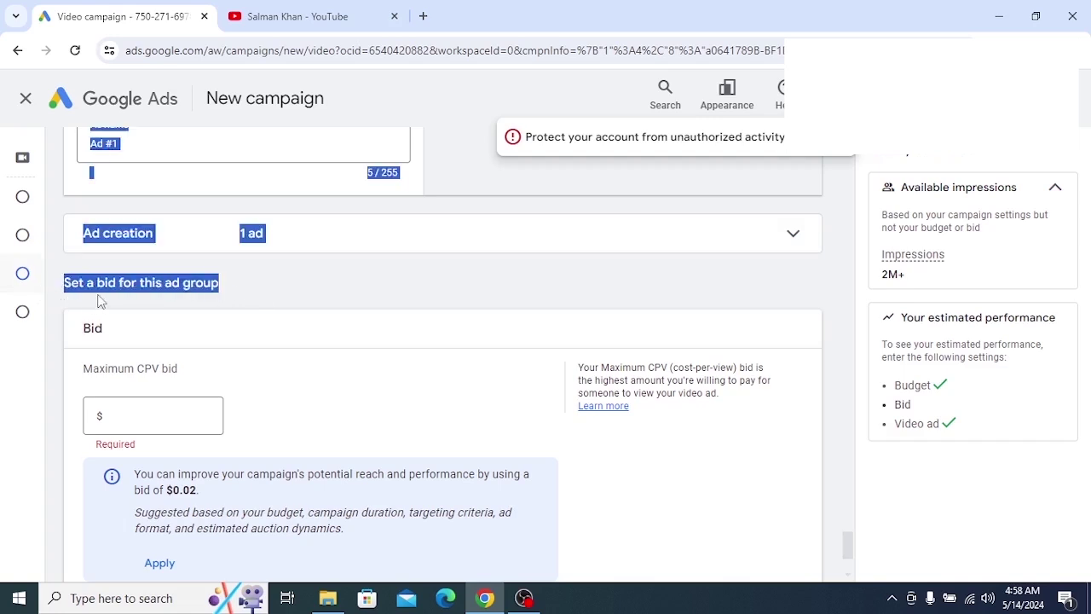
pyautogui.click(275, 292)
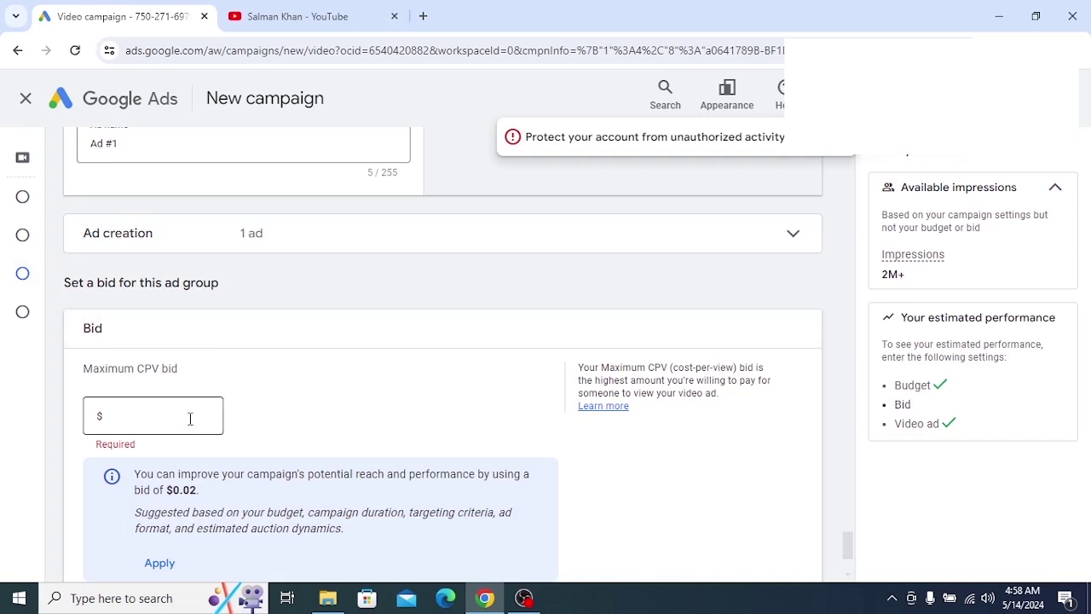
pyautogui.scroll(-1, 191, 423)
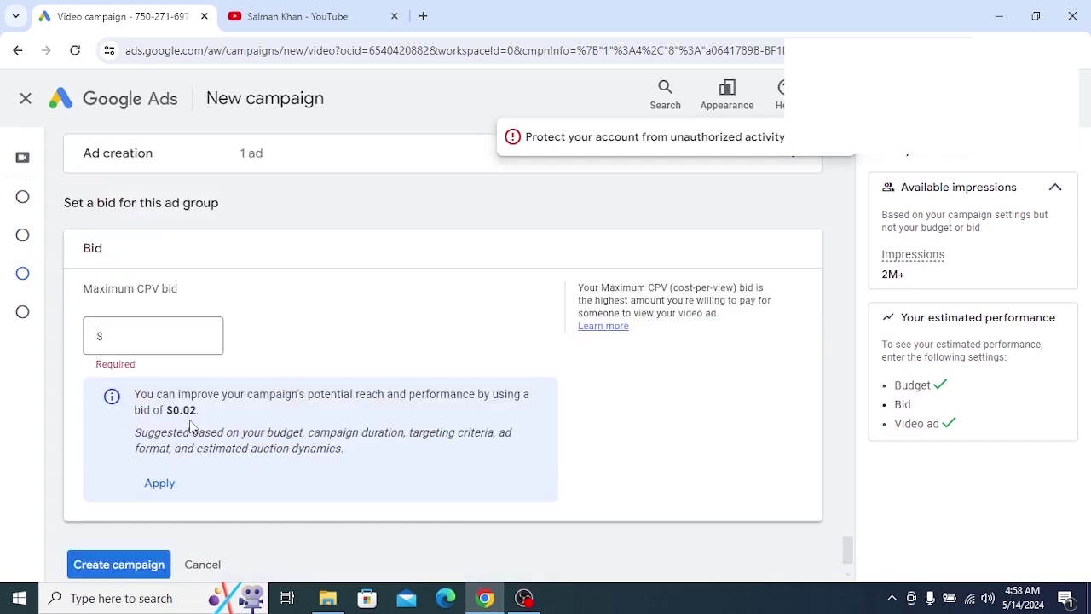
pyautogui.click(145, 334)
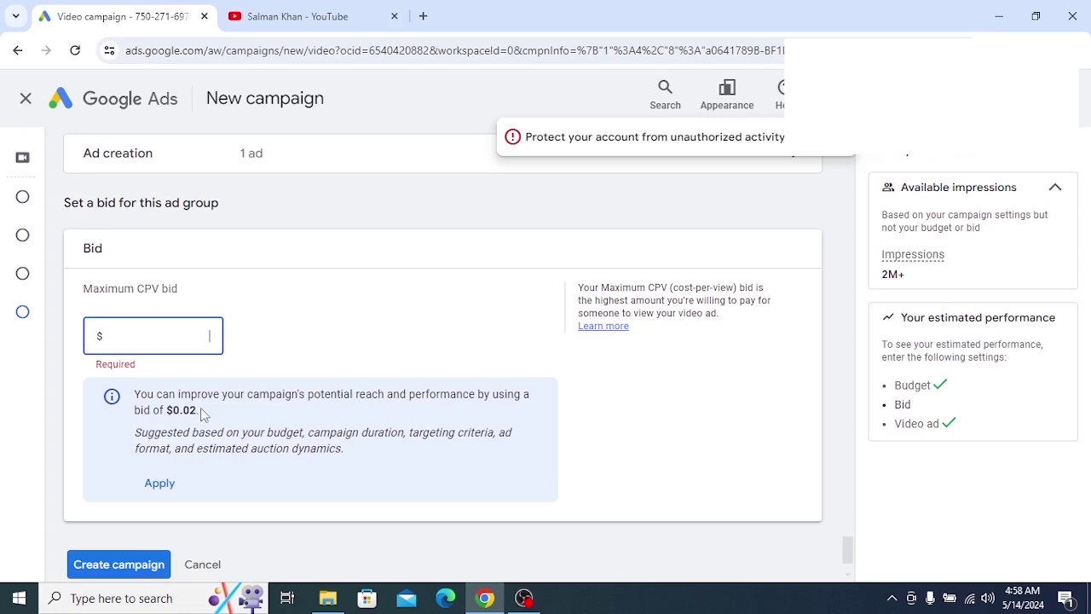
pyautogui.moveTo(200, 409); pyautogui.dragTo(166, 409)
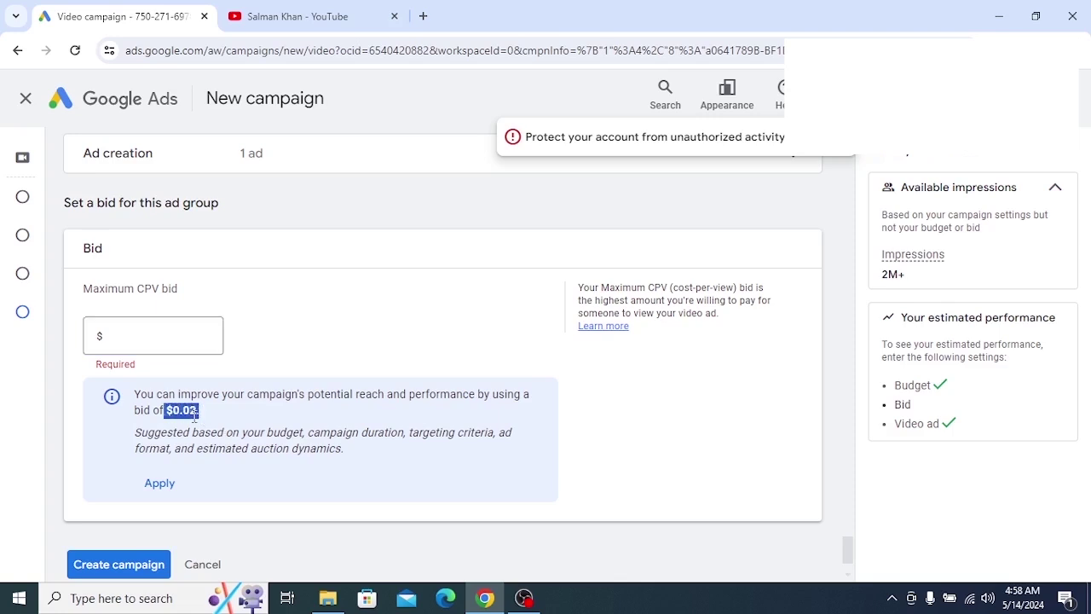
pyautogui.click(212, 336)
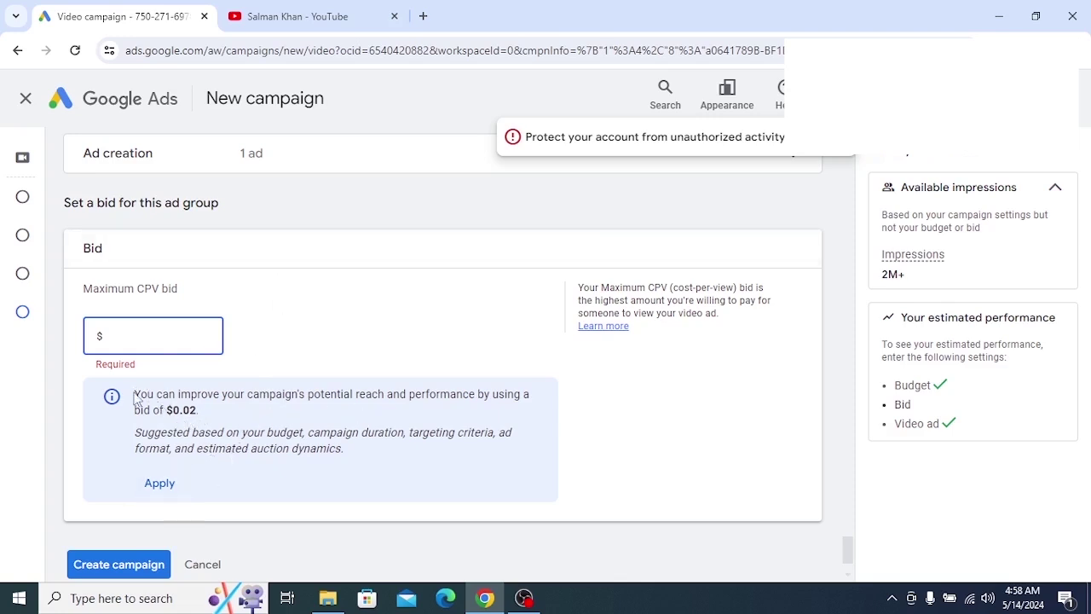
pyautogui.moveTo(135, 393); pyautogui.dragTo(175, 415)
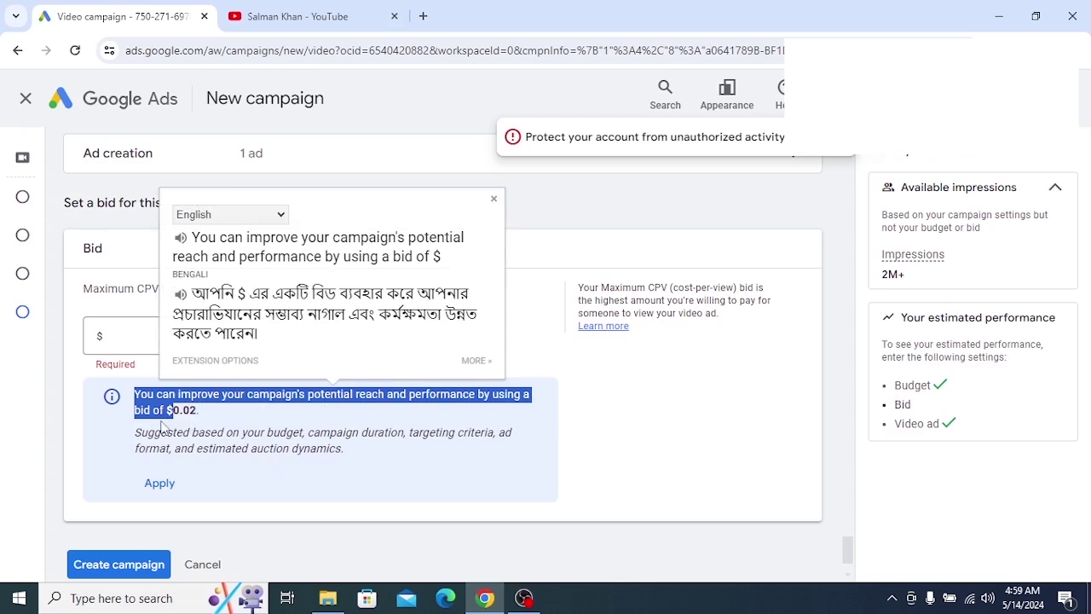
pyautogui.click(219, 424)
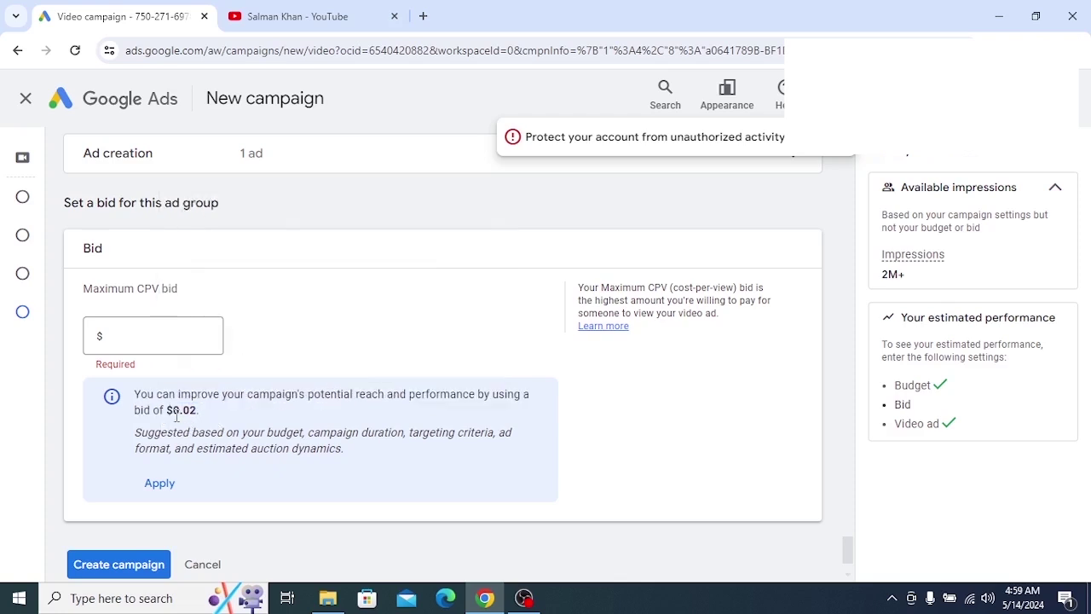
pyautogui.moveTo(199, 411); pyautogui.dragTo(136, 397)
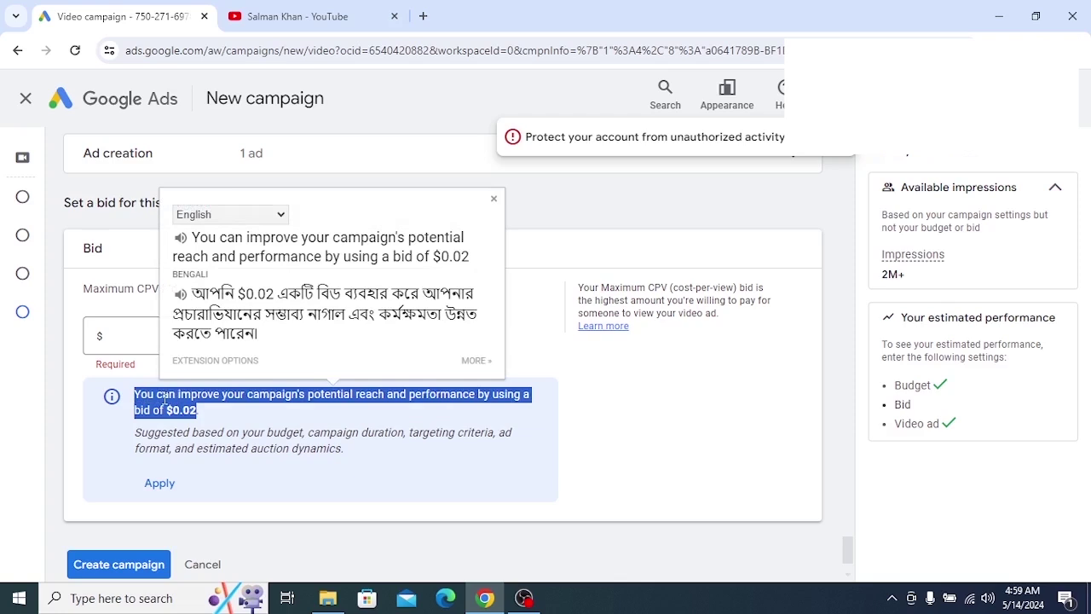
pyautogui.click(214, 424)
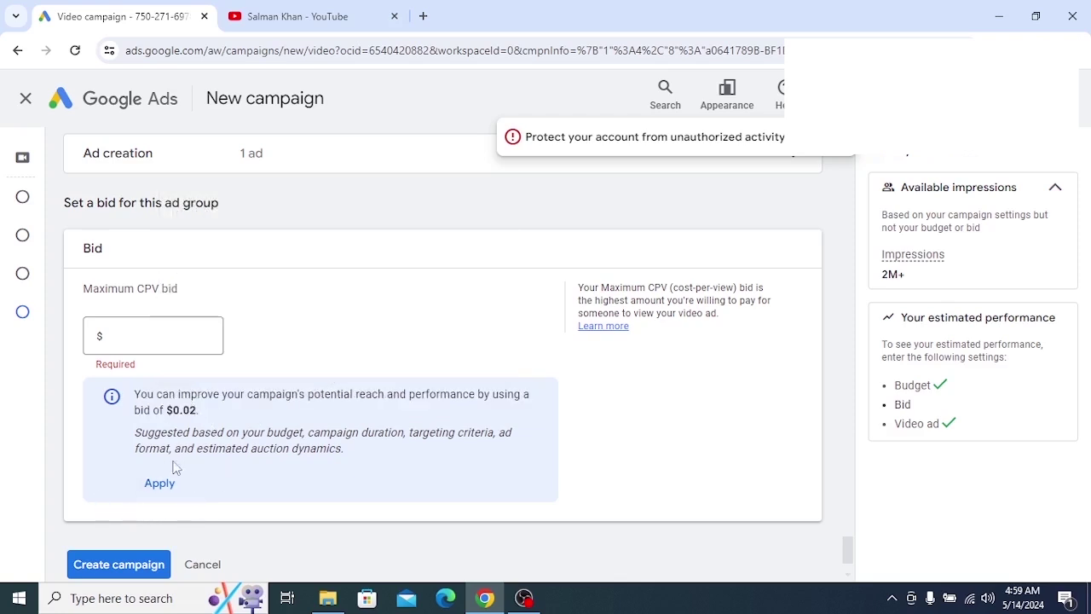
pyautogui.click(891, 597)
pyautogui.click(889, 567)
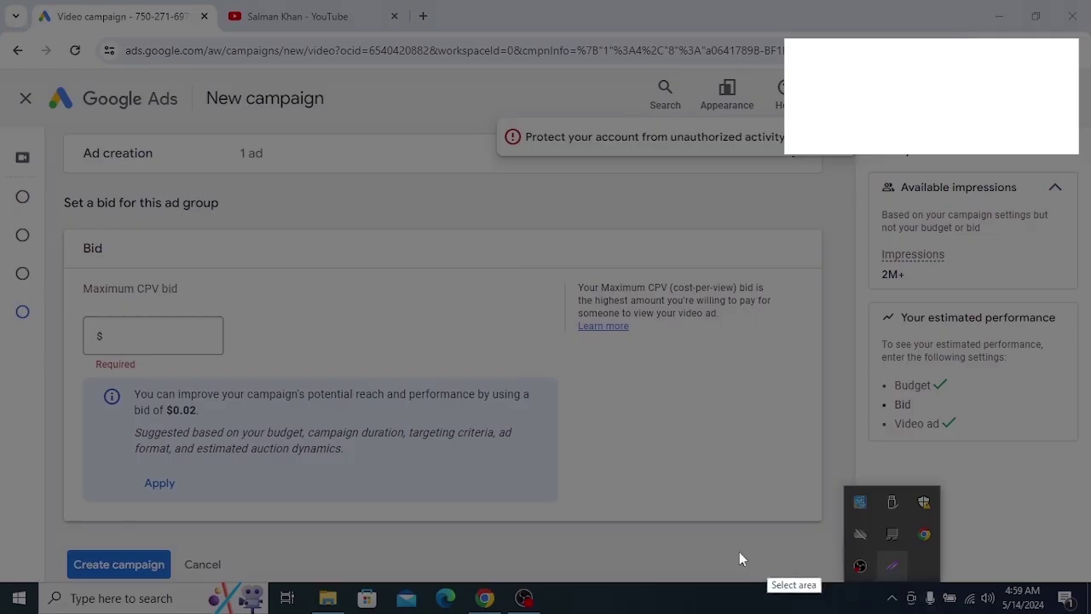
pyautogui.moveTo(66, 315); pyautogui.dragTo(466, 520)
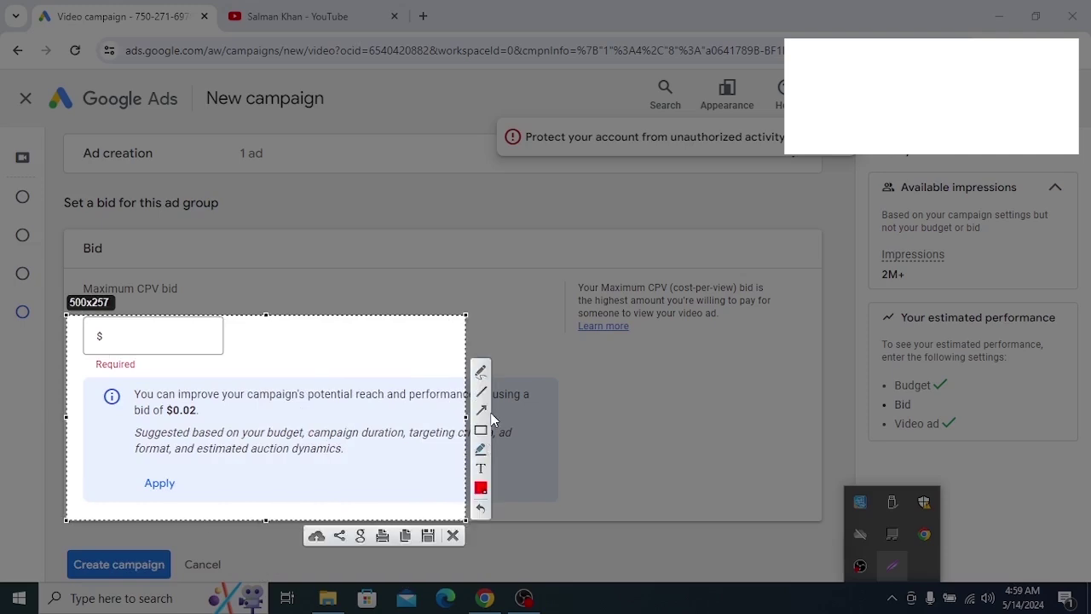
pyautogui.click(481, 429)
pyautogui.moveTo(111, 441); pyautogui.dragTo(213, 508)
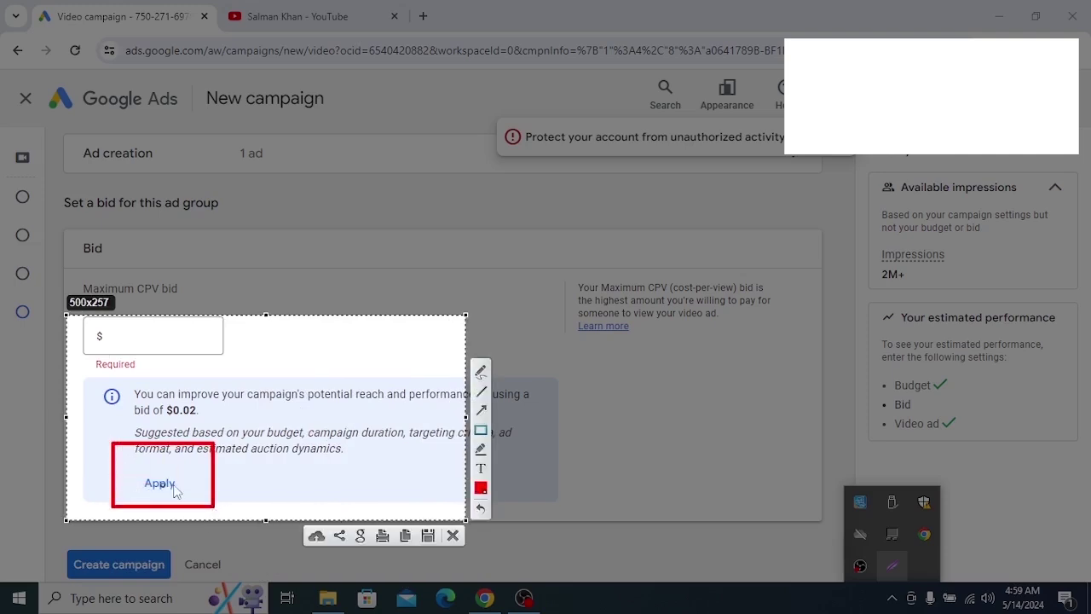
pyautogui.click(480, 411)
pyautogui.moveTo(363, 394)
pyautogui.mouseDown()
pyautogui.moveTo(194, 456)
pyautogui.moveTo(170, 484)
pyautogui.mouseUp()
pyautogui.rightClick(254, 464)
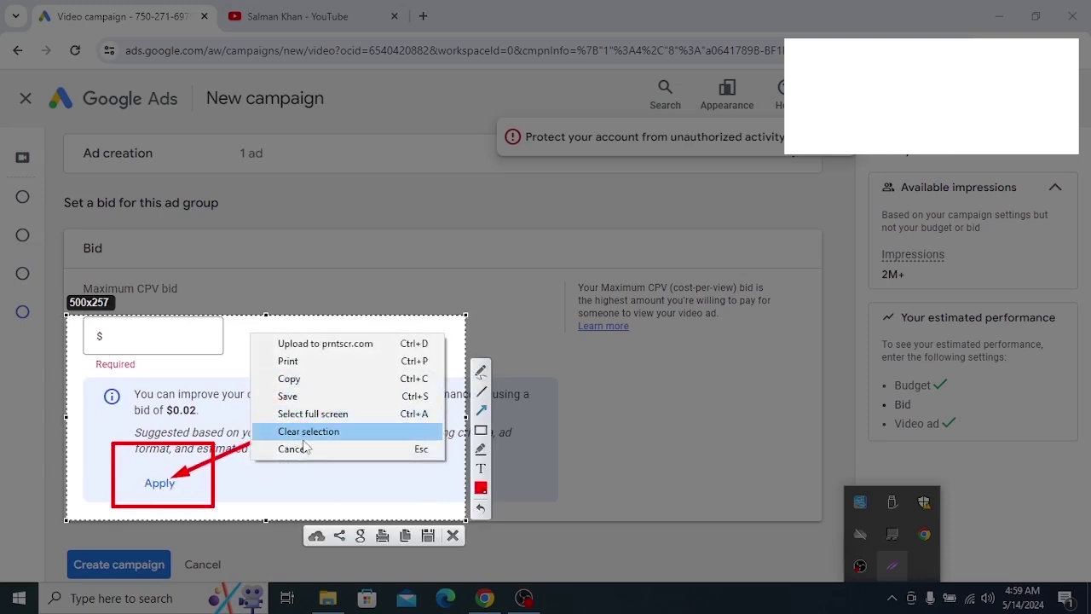
pyautogui.click(300, 449)
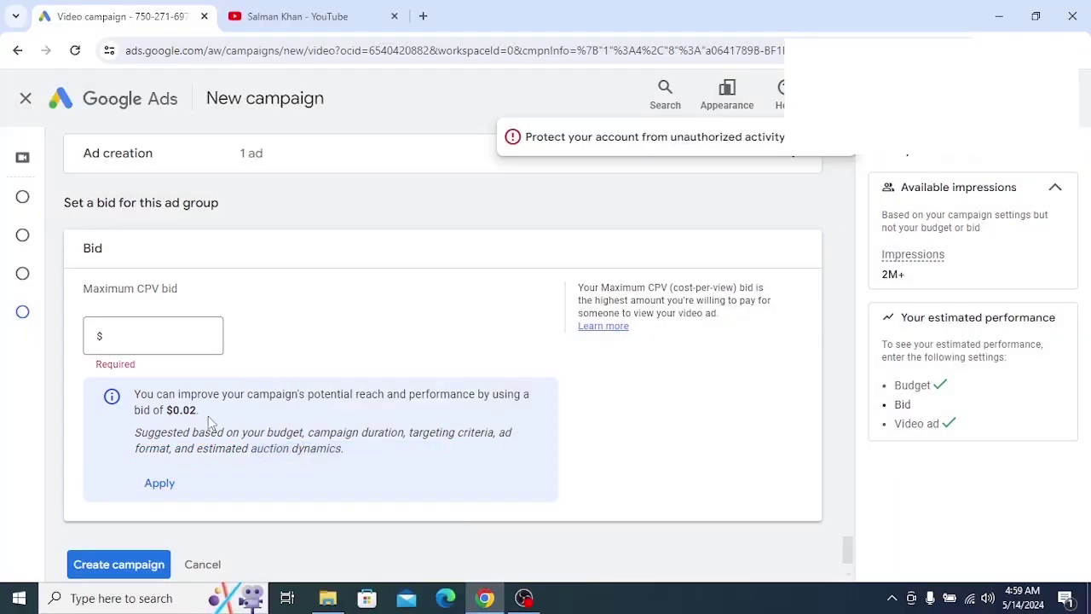
pyautogui.moveTo(208, 416); pyautogui.dragTo(166, 412)
# Apply the suggested $0.02 maximum CPV bid and create the campaign
pyautogui.click(153, 338)
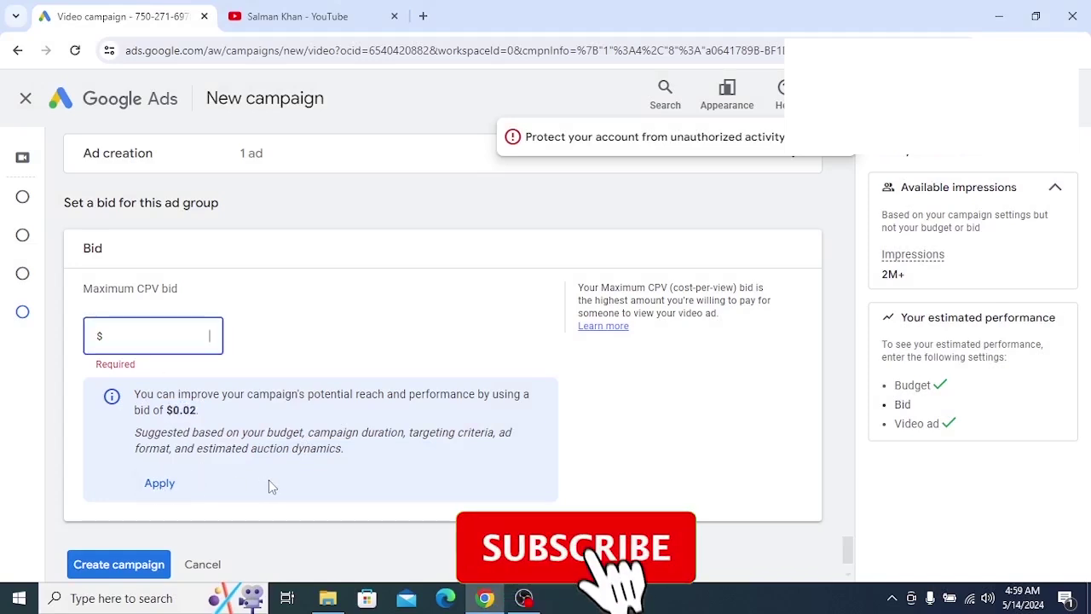
pyautogui.click(161, 484)
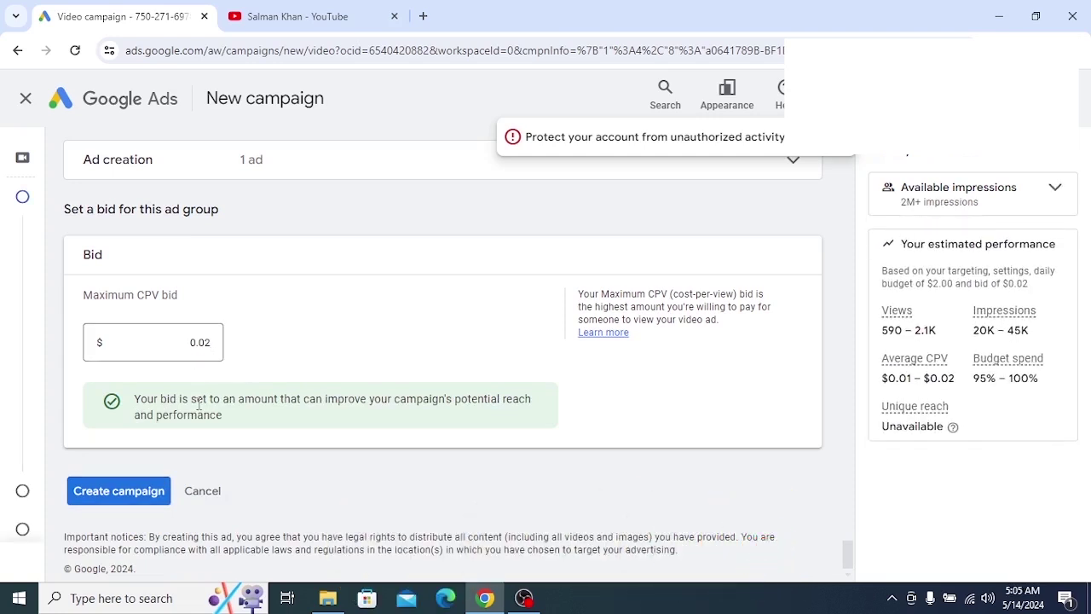
pyautogui.click(111, 491)
pyautogui.click(98, 490)
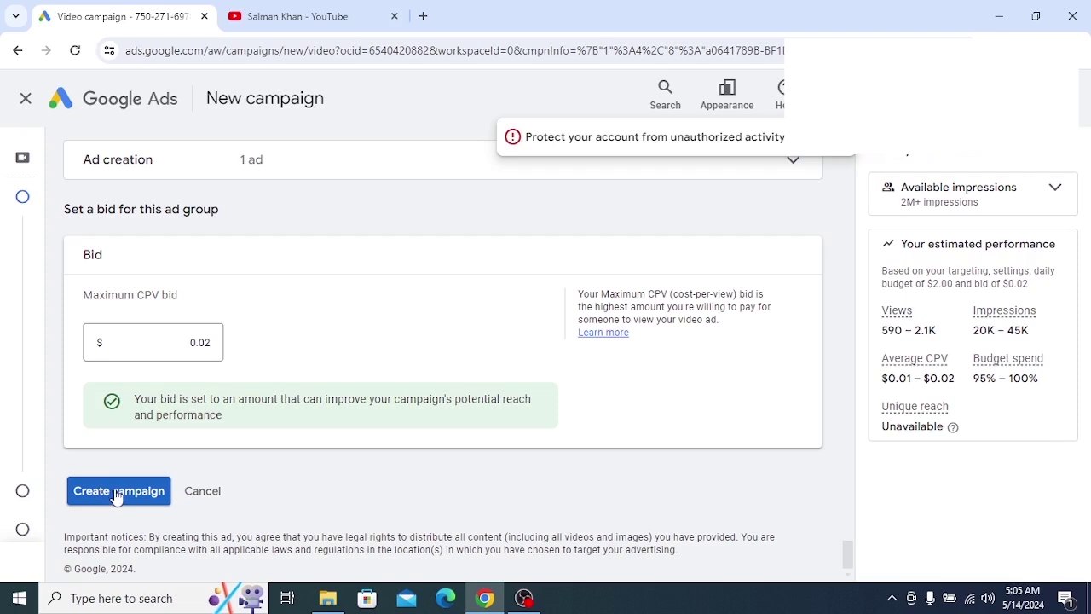
pyautogui.click(117, 493)
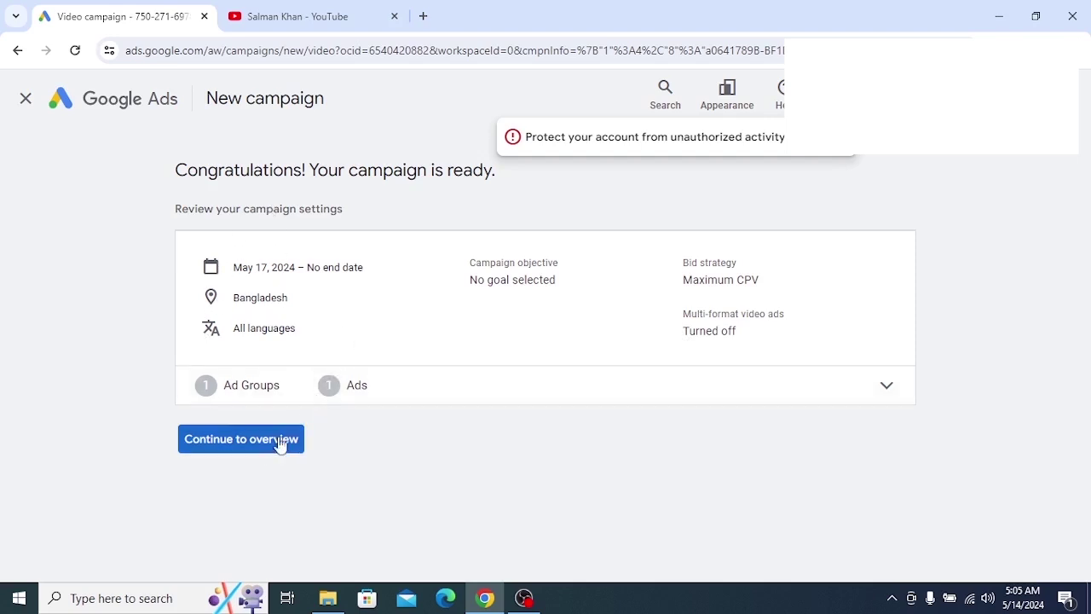
# Go to the campaign Overview and review its ad groups under policy review and Pending status
pyautogui.click(214, 449)
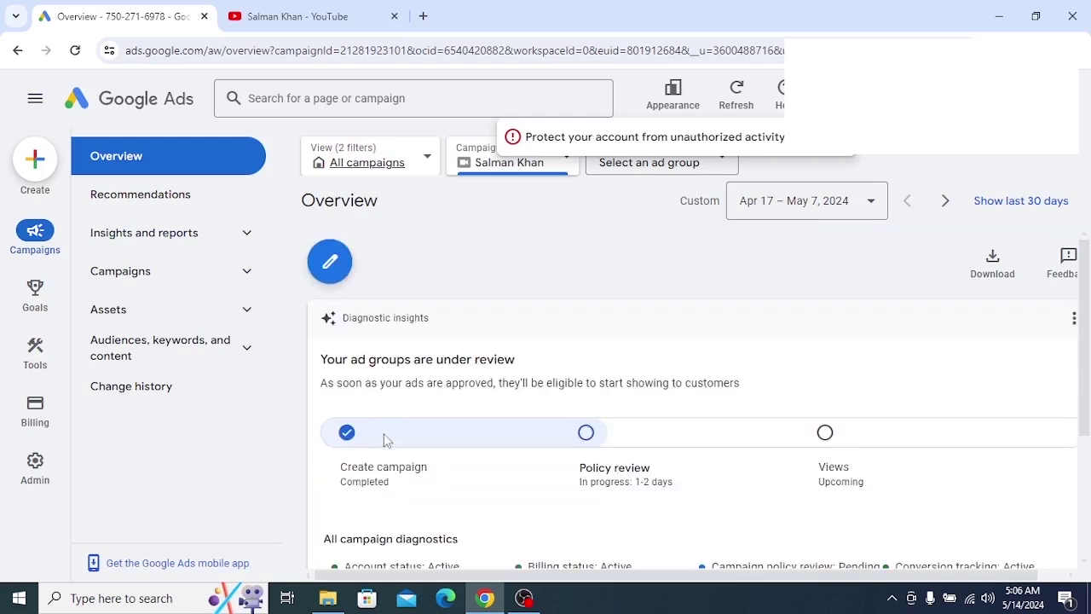
pyautogui.scroll(-2, 367, 443)
pyautogui.scroll(3, 371, 449)
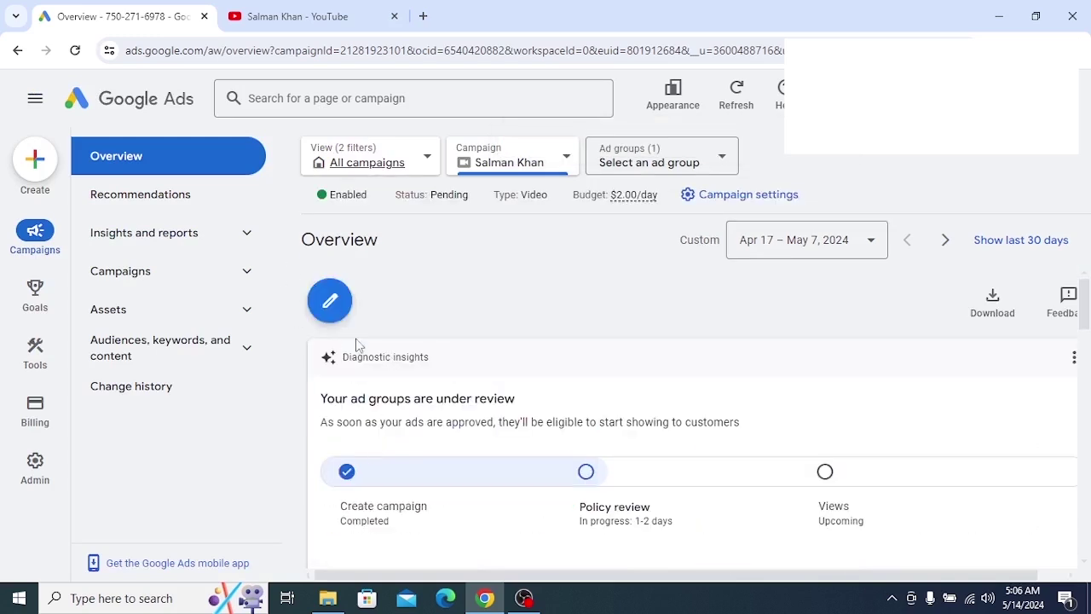
pyautogui.scroll(-1, 381, 412)
pyautogui.scroll(-2, 381, 413)
pyautogui.scroll(2, 380, 407)
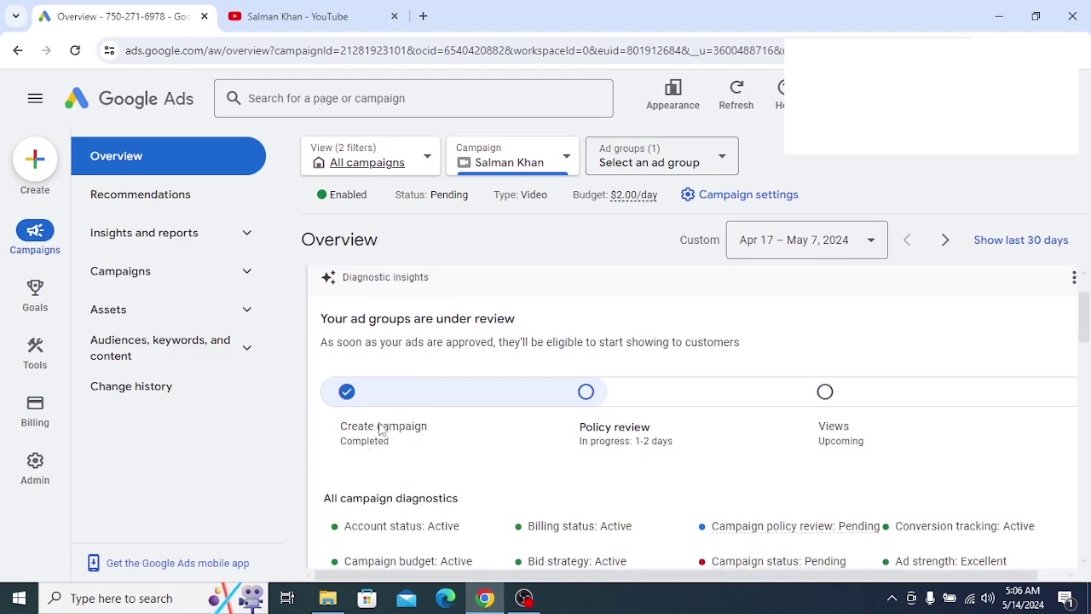
pyautogui.scroll(-2, 358, 451)
pyautogui.scroll(-3, 367, 438)
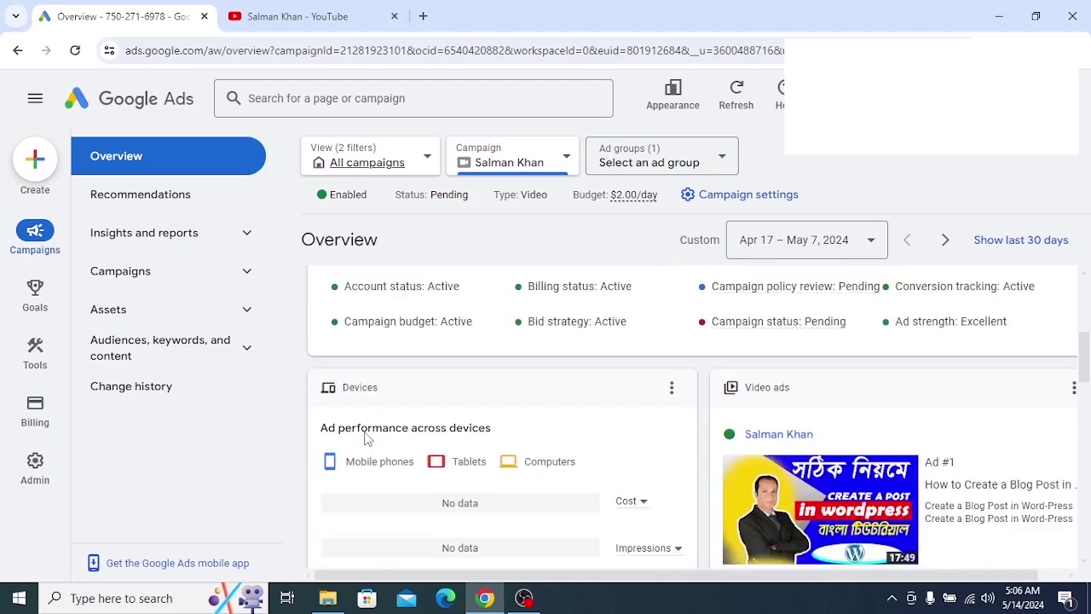
pyautogui.scroll(1, 367, 438)
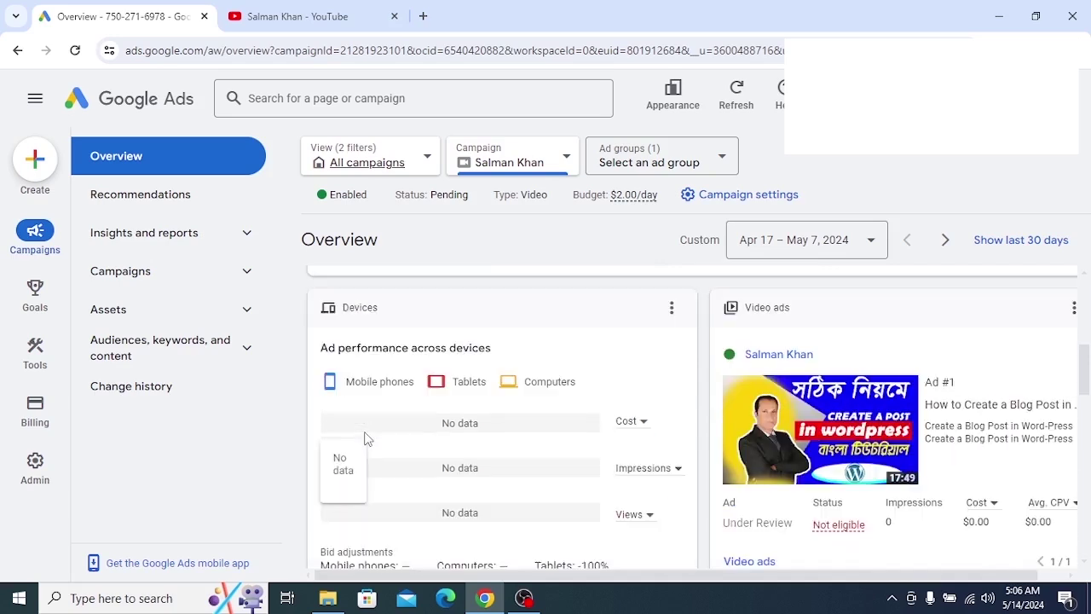
pyautogui.scroll(-2, 366, 438)
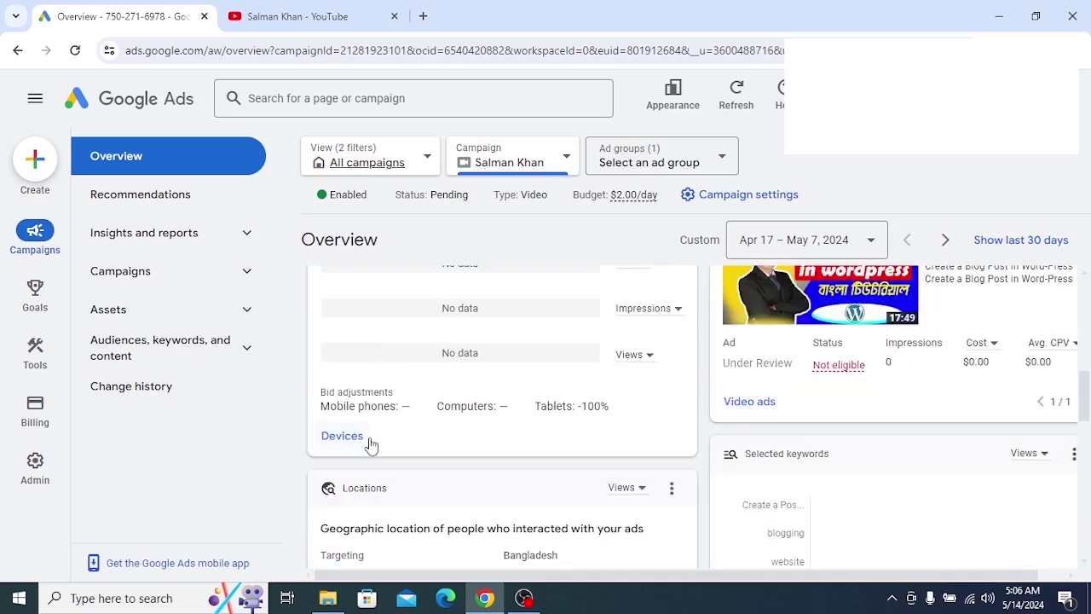
pyautogui.scroll(1, 371, 443)
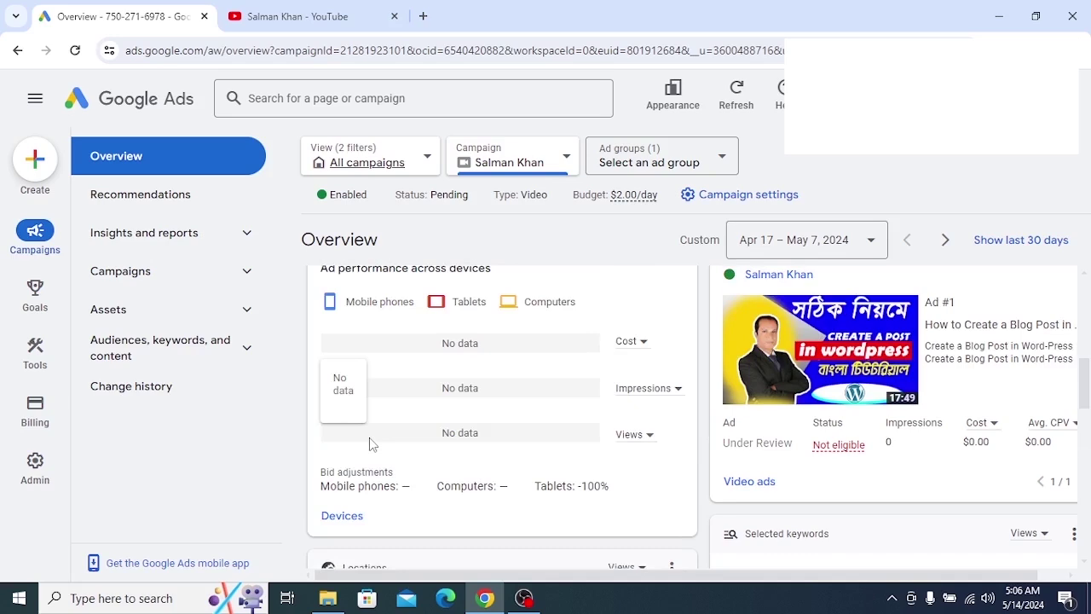
pyautogui.scroll(-4, 369, 437)
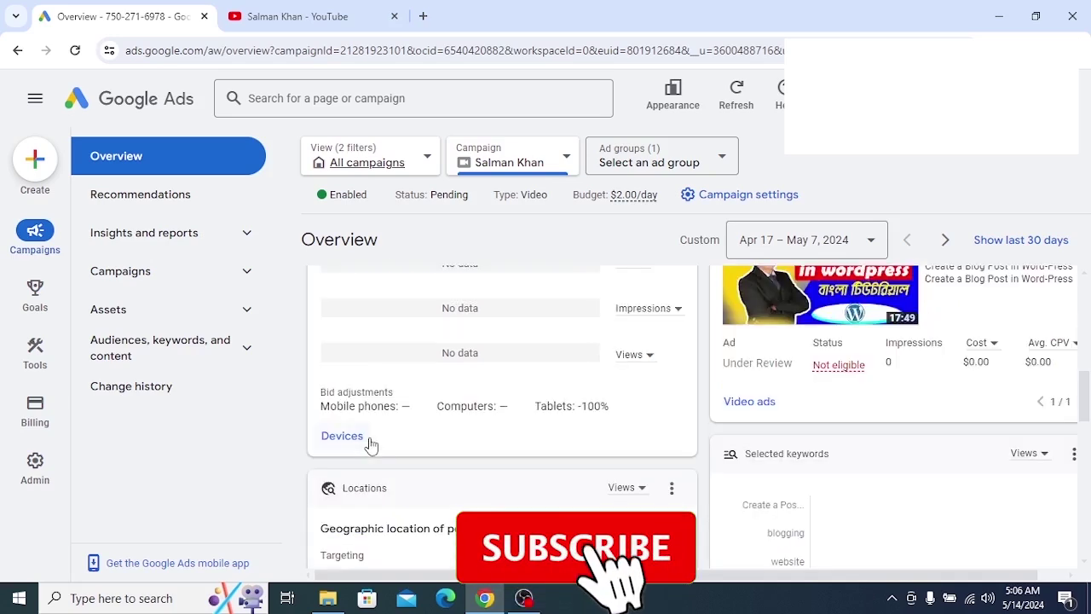
pyautogui.scroll(-2, 369, 443)
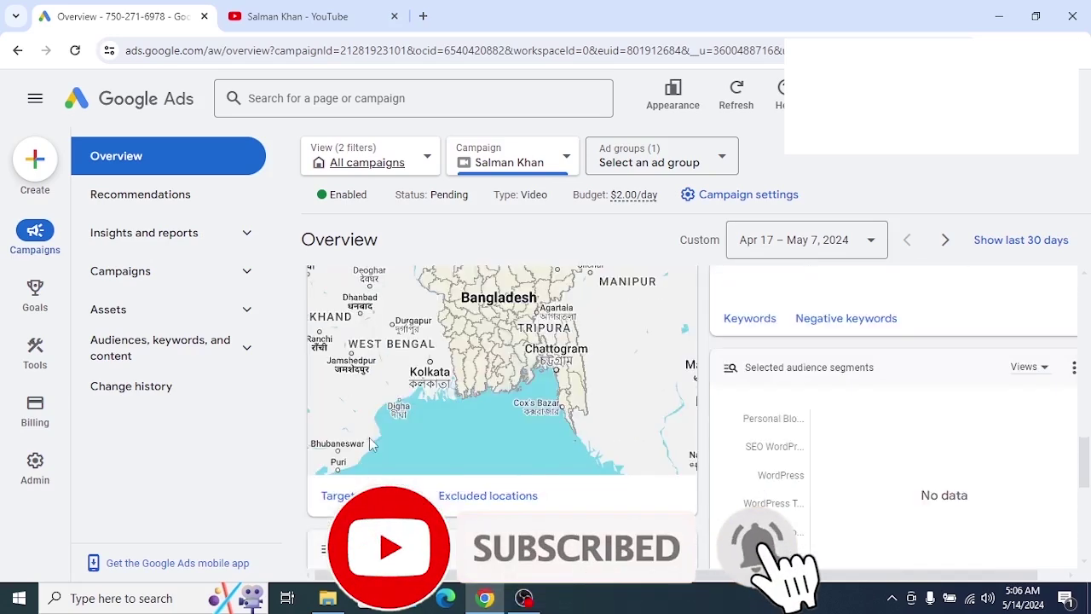
pyautogui.scroll(6, 367, 426)
pyautogui.scroll(6, 366, 409)
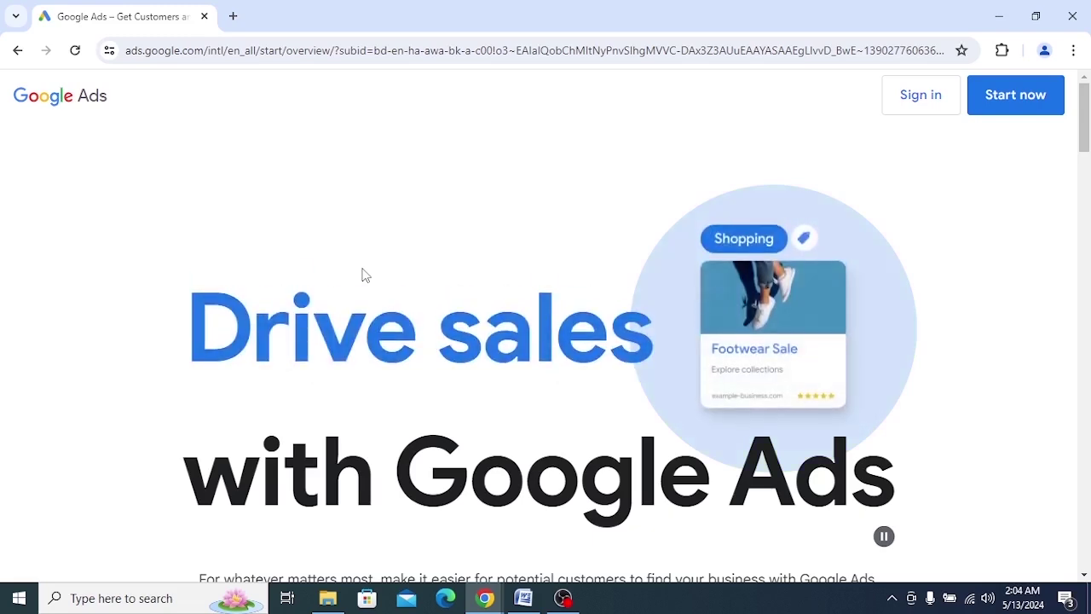
# Sign back in to Google Ads and open the active ads account
pyautogui.doubleClick(482, 11)
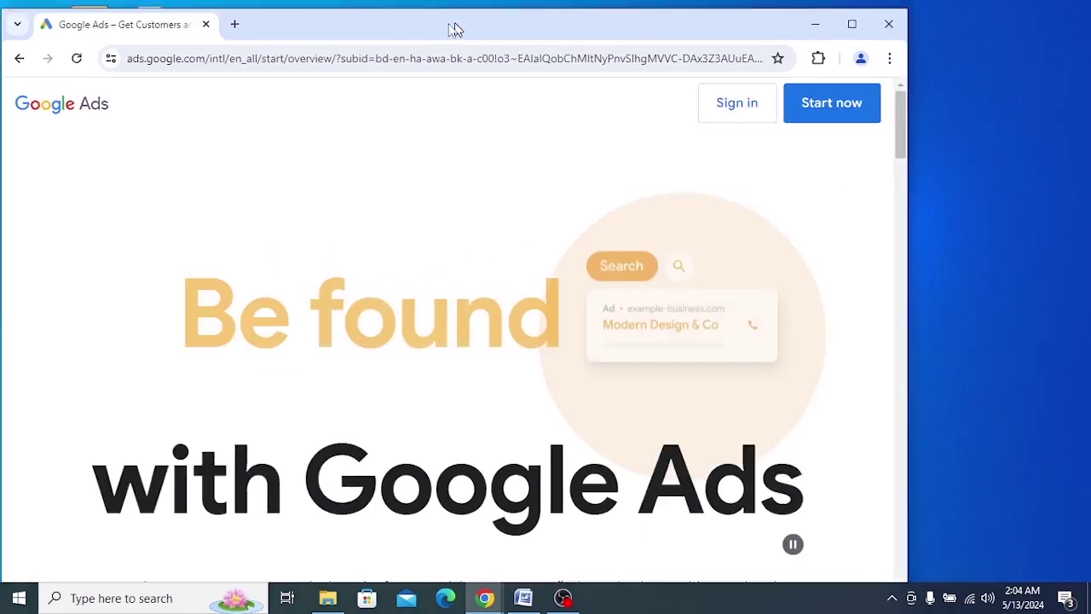
pyautogui.moveTo(450, 24); pyautogui.dragTo(170, 115)
pyautogui.click(483, 155)
pyautogui.doubleClick(170, 114)
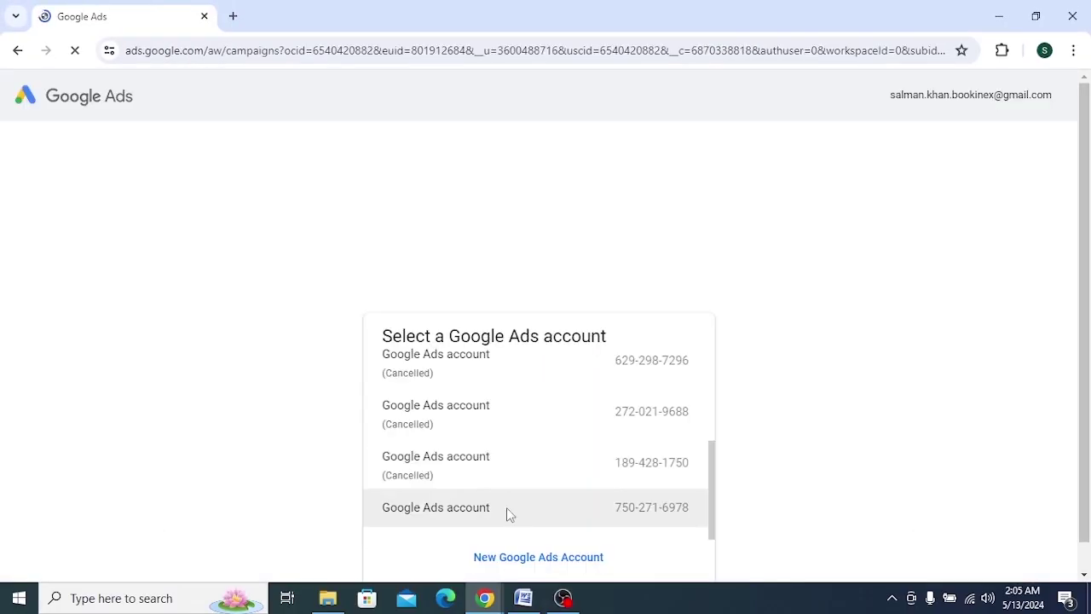
pyautogui.click(506, 509)
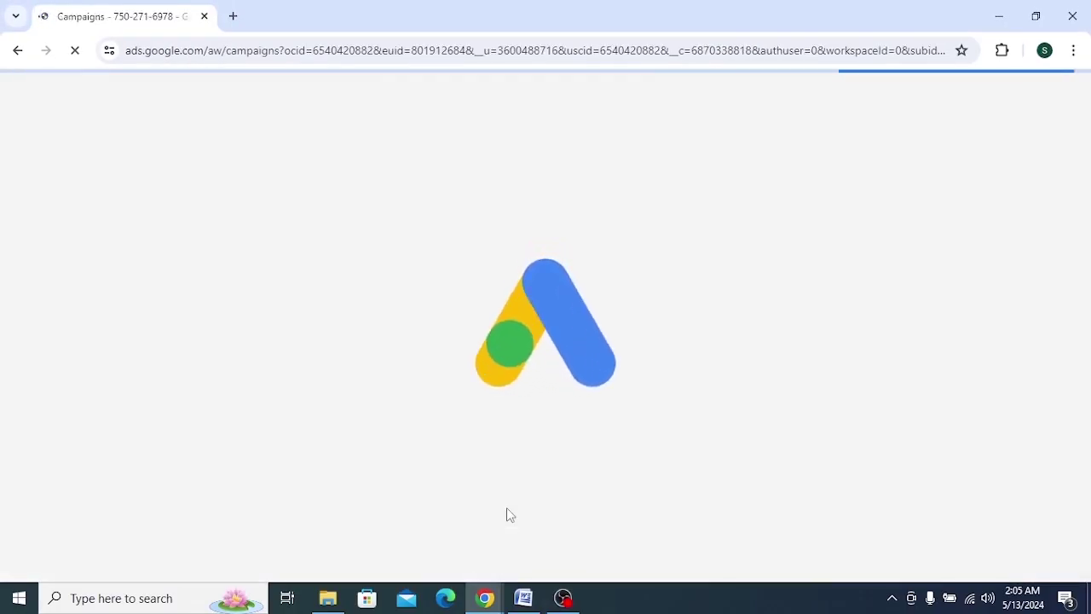